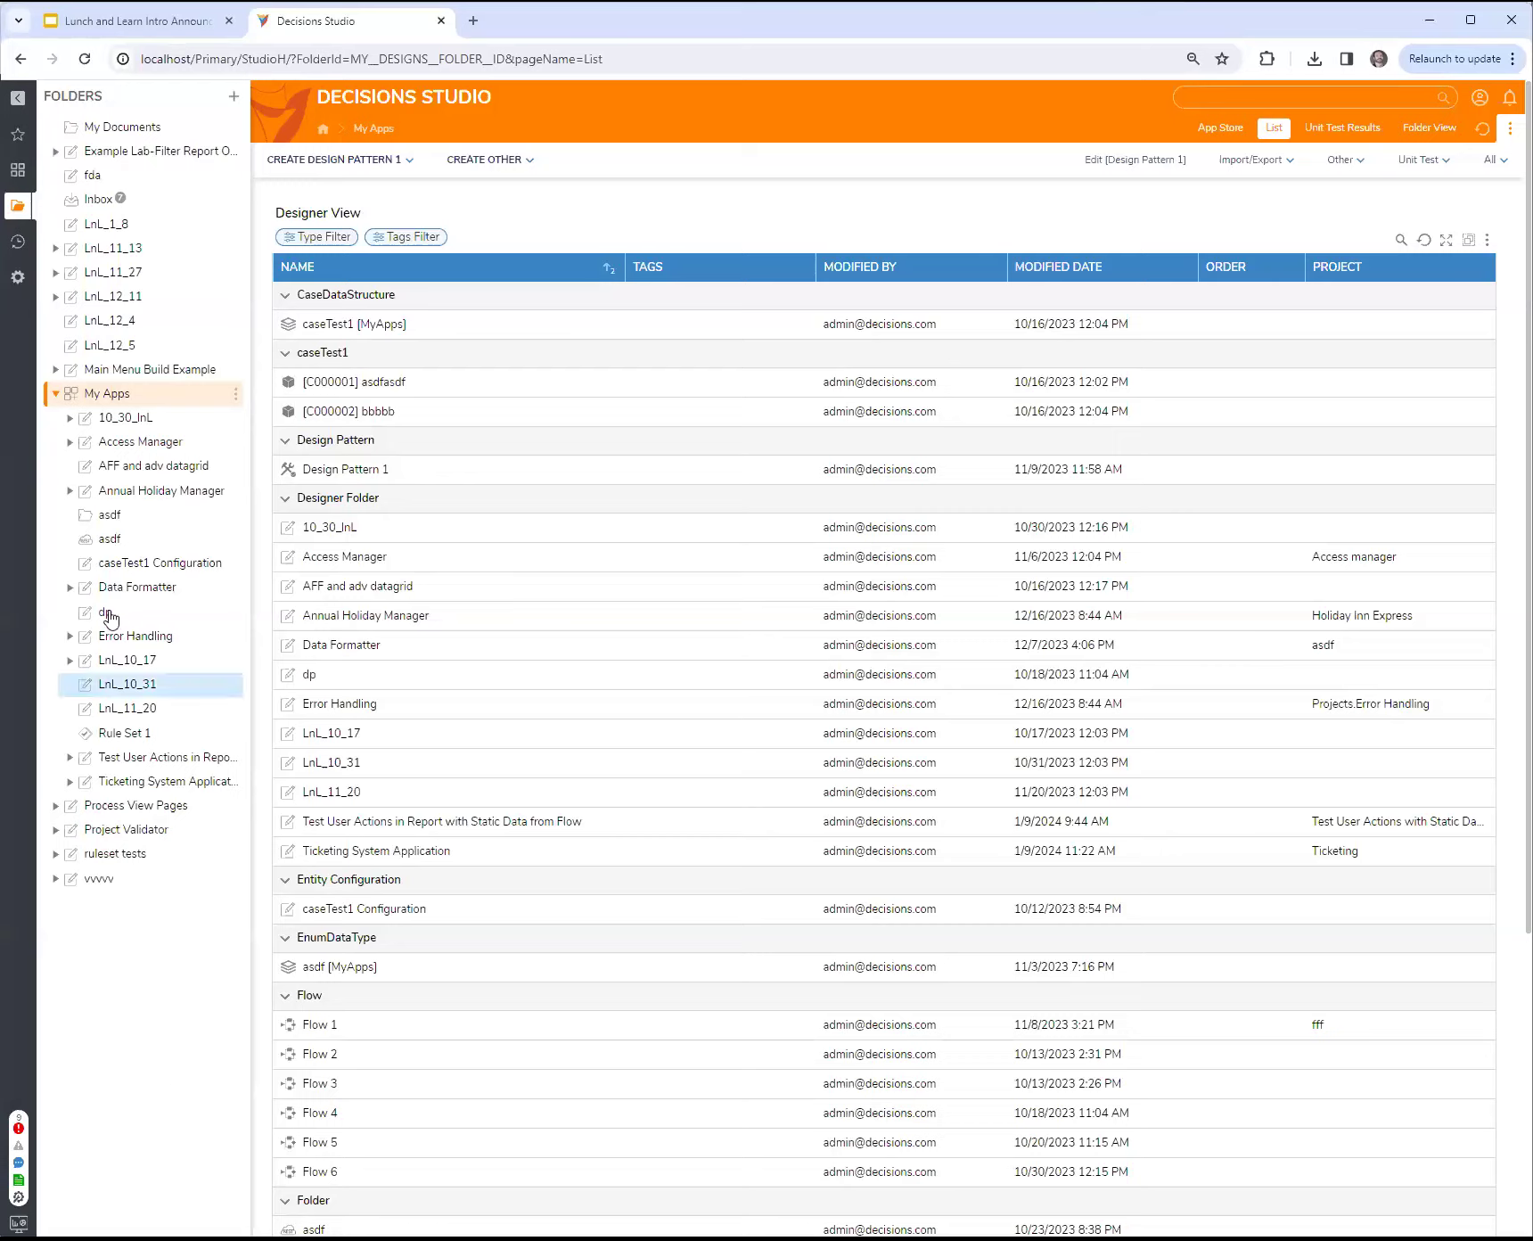
# Step: Create a designer project folder named LnL_1_9 inside My Apps
pyautogui.rightClick(125, 397)
pyautogui.moveTo(303, 382)
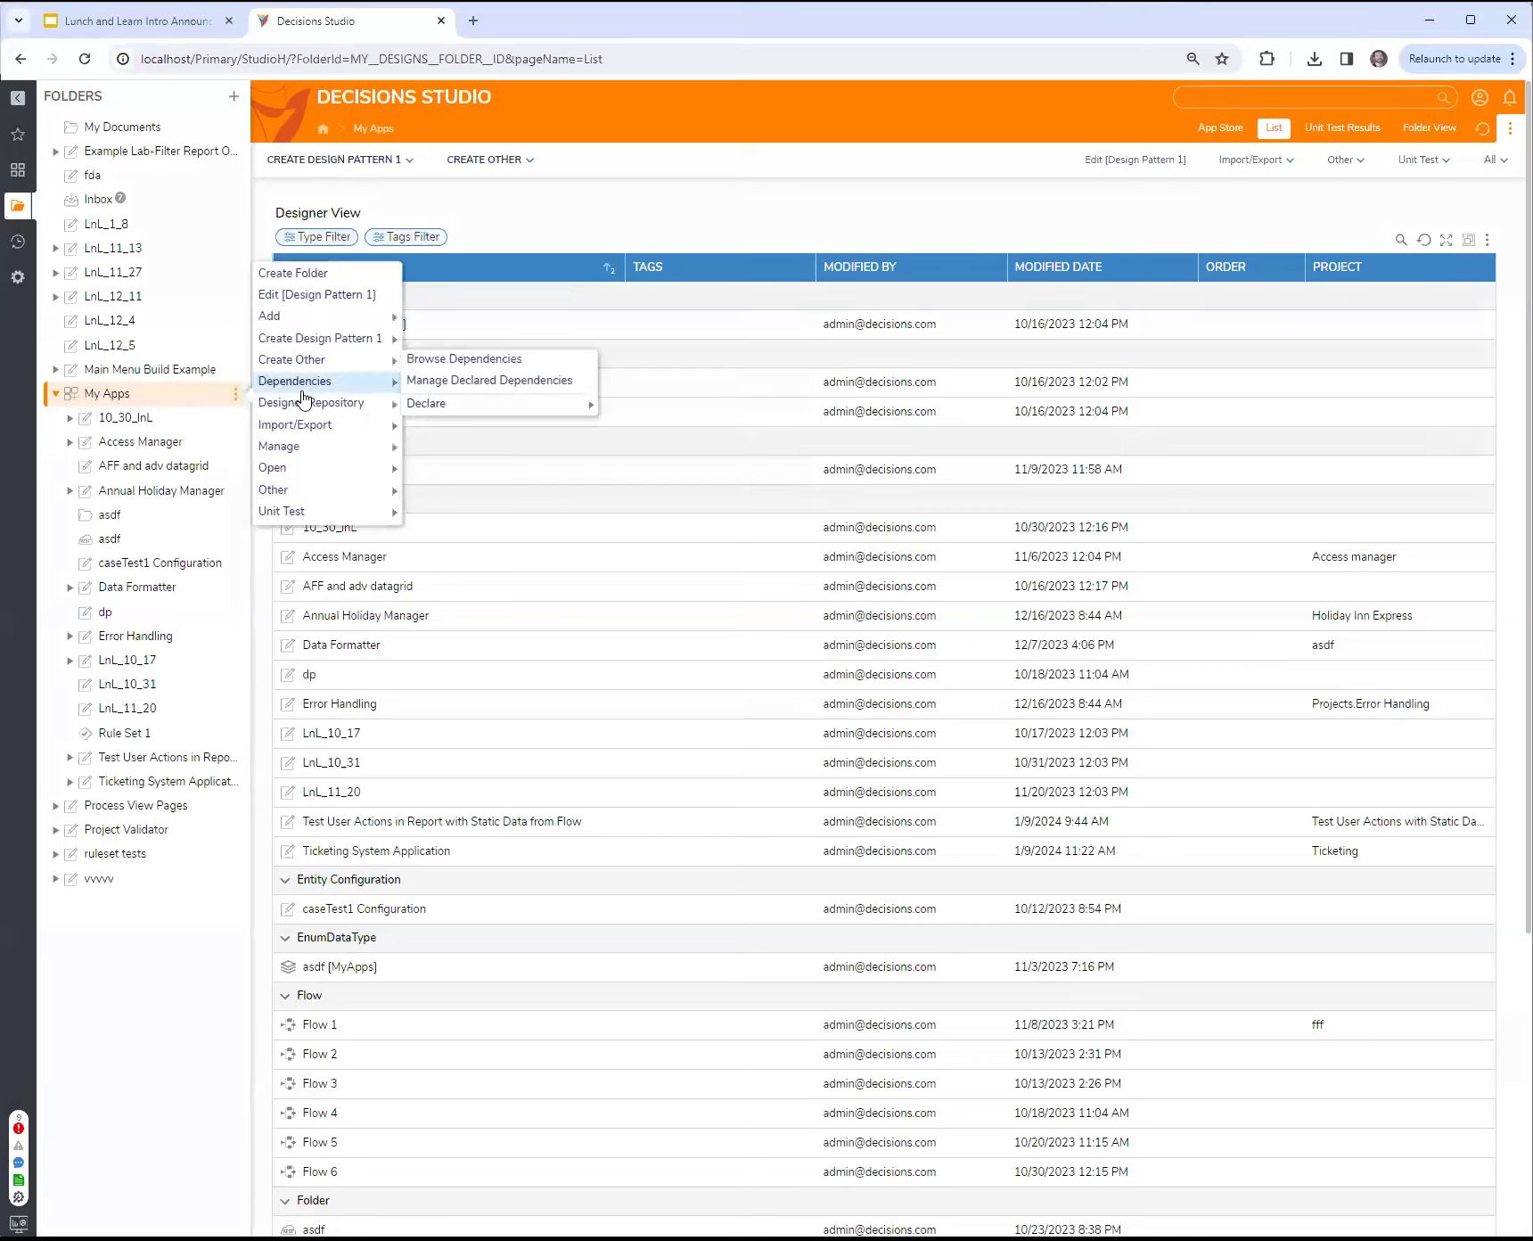
pyautogui.click(292, 272)
pyautogui.click(1074, 684)
pyautogui.write('LnL_1_9')
pyautogui.click(941, 880)
# Step: Create a plain subfolder named asdf inside the LnL_1_9 folder
pyautogui.rightClick(121, 661)
pyautogui.click(292, 540)
pyautogui.write('asdf')
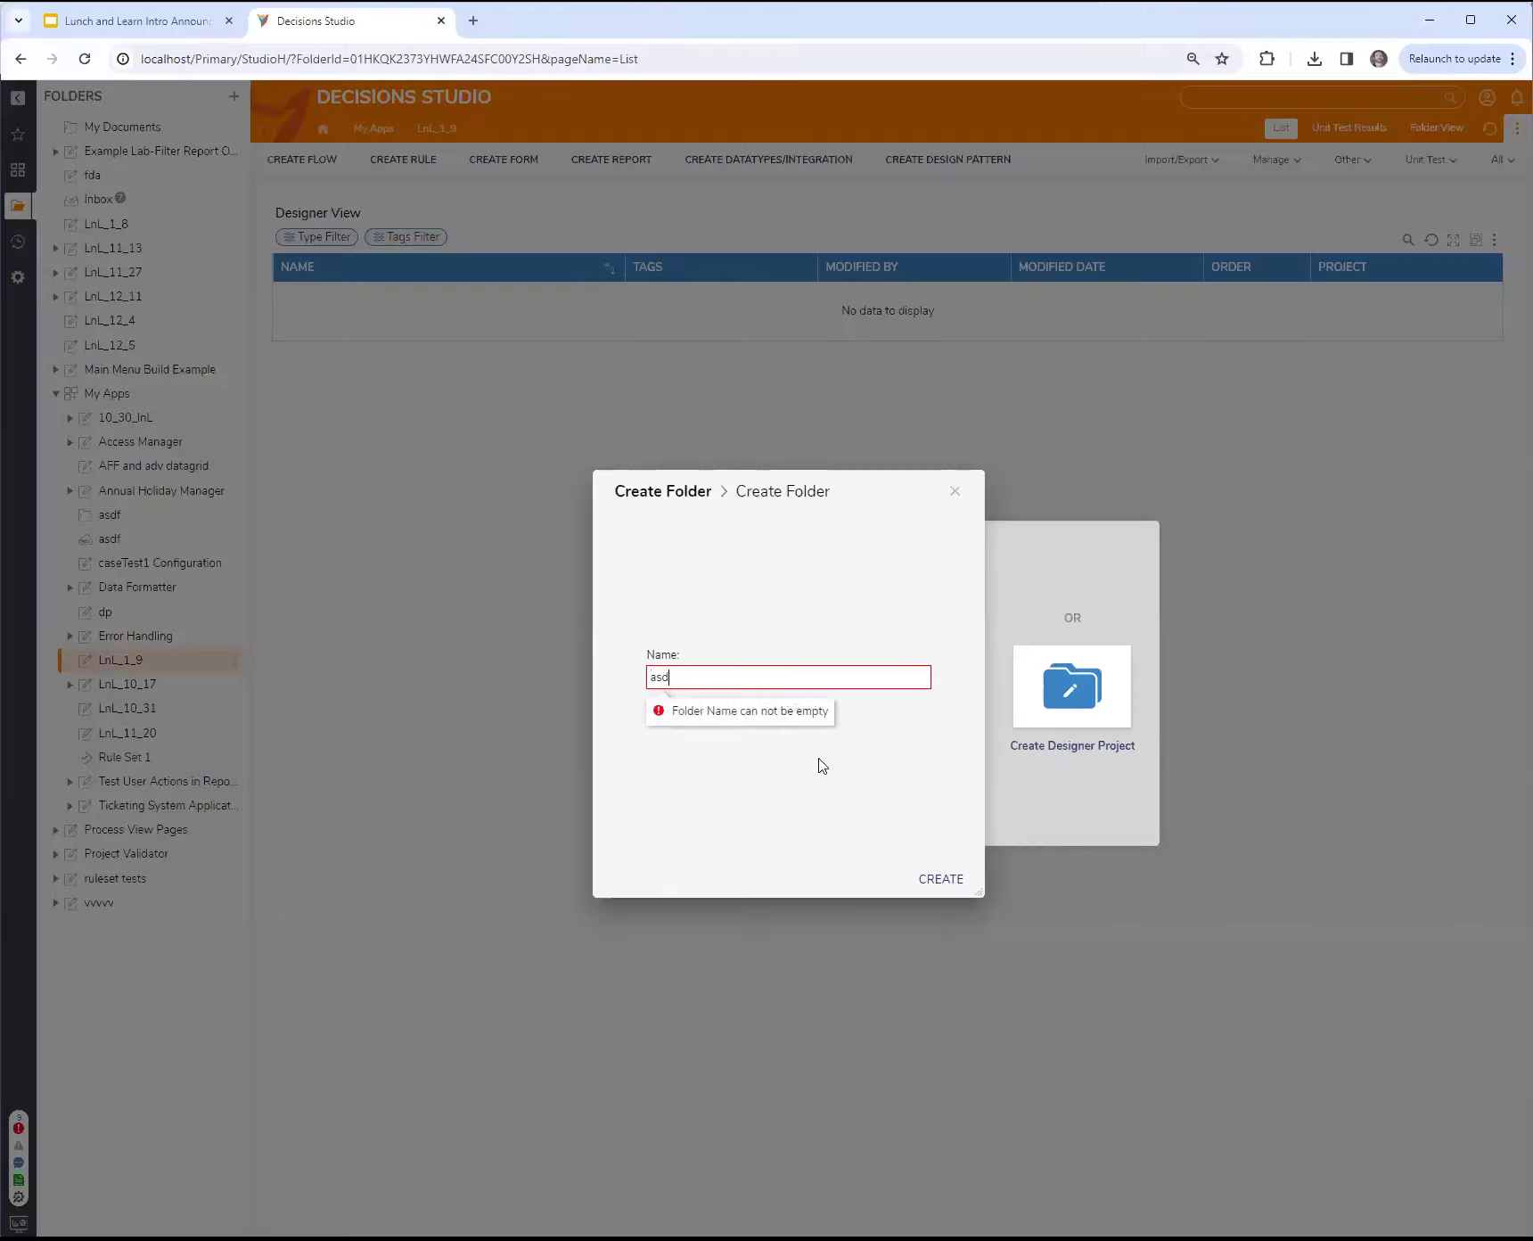
pyautogui.click(951, 883)
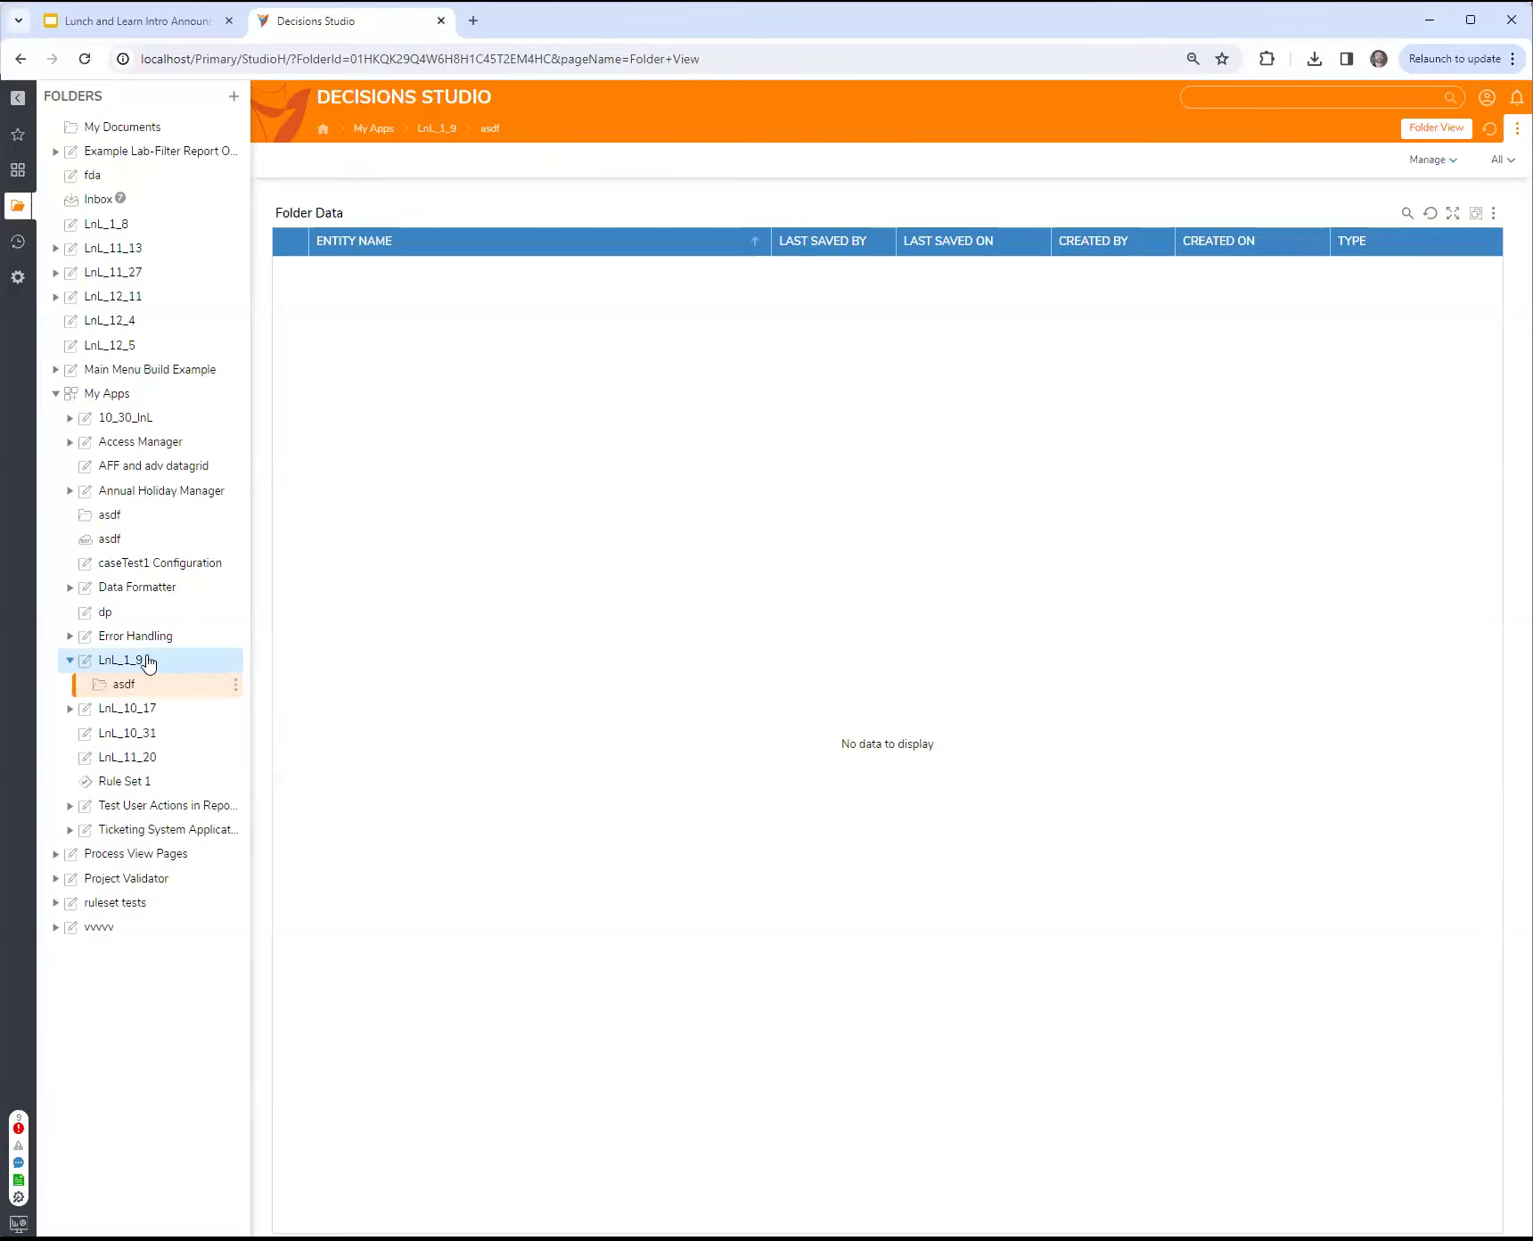
# Step: Create a new page in the LnL_1_9 folder, keeping the default name
pyautogui.click(191, 662)
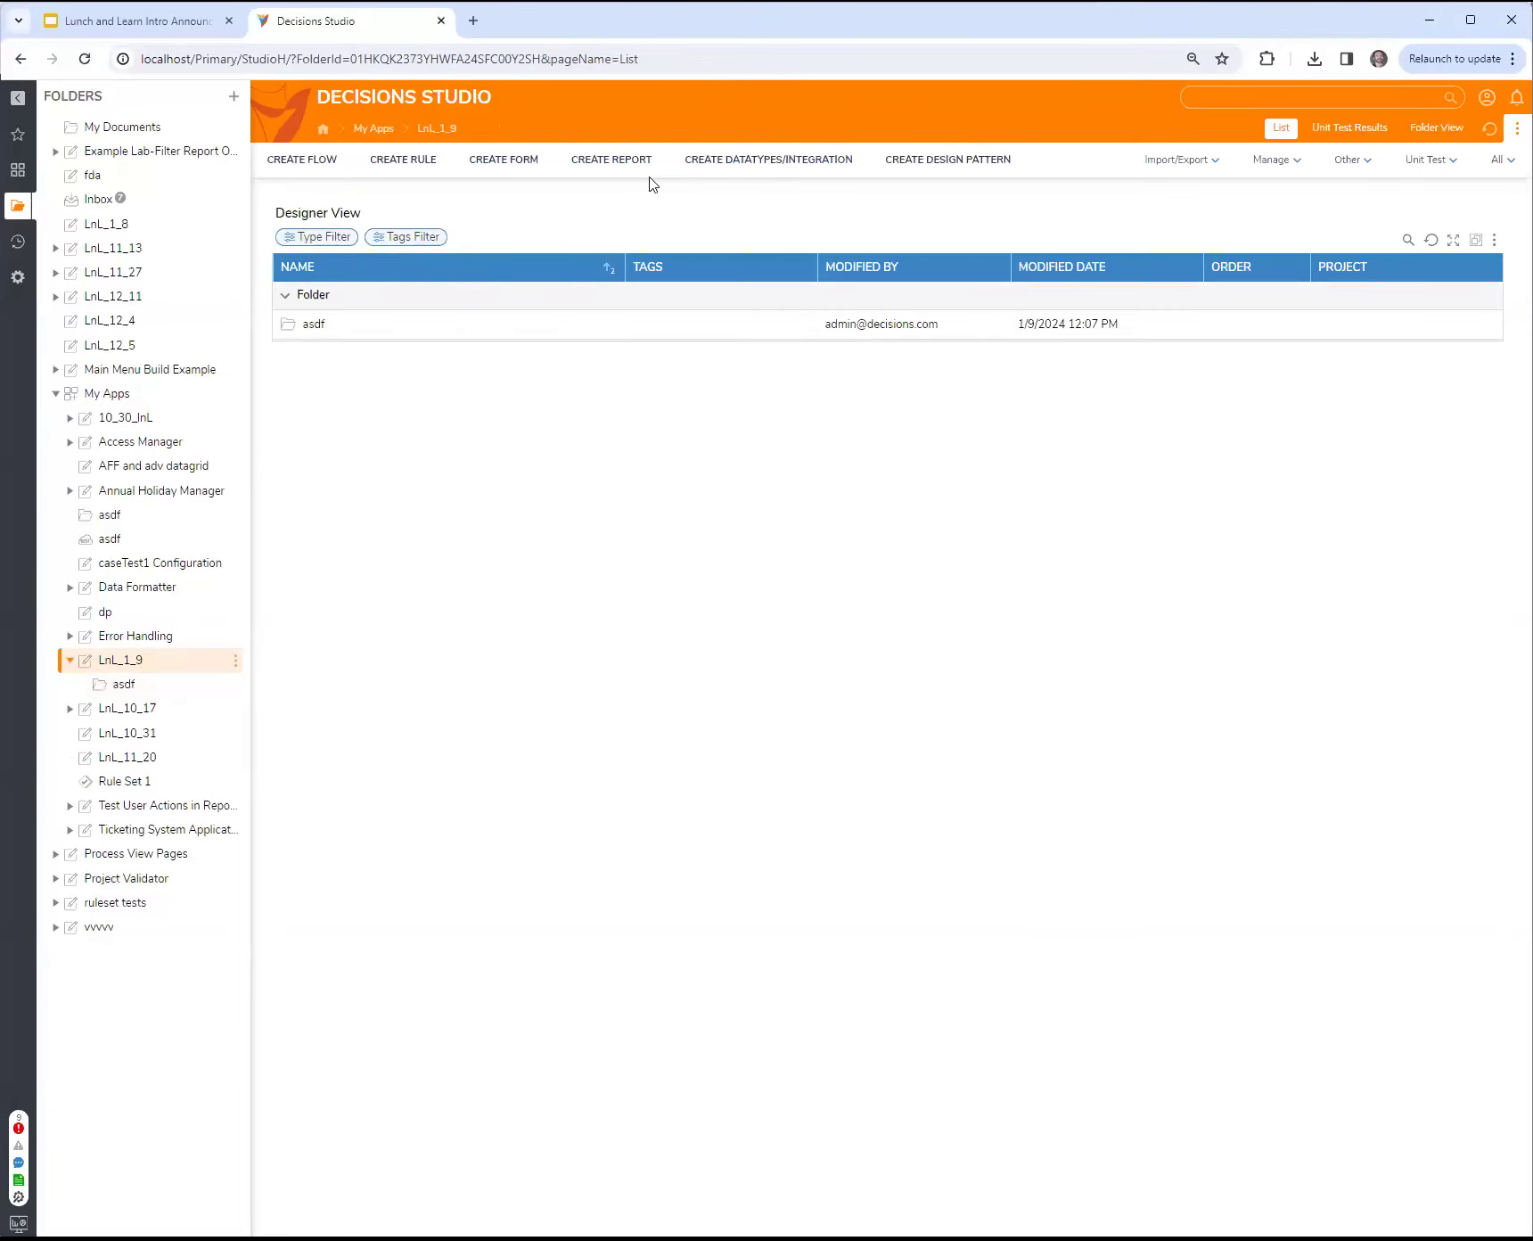
pyautogui.click(612, 160)
pyautogui.click(623, 558)
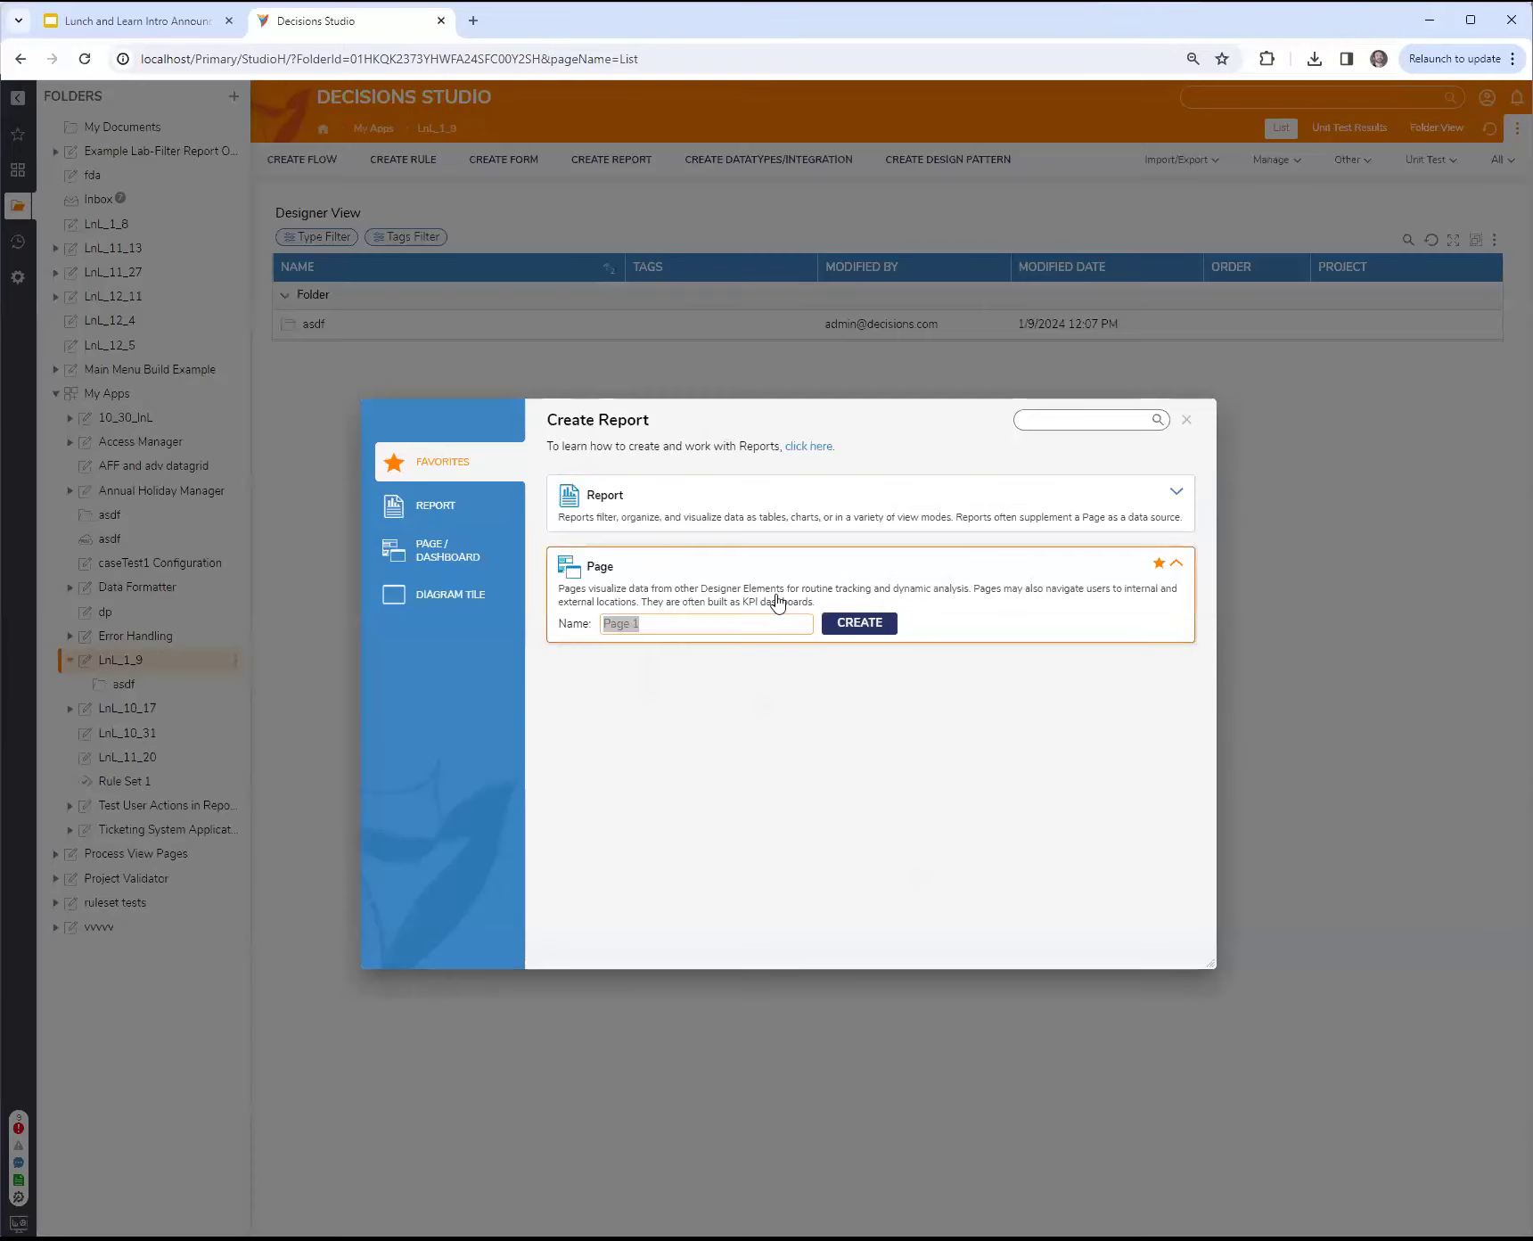
pyautogui.click(858, 632)
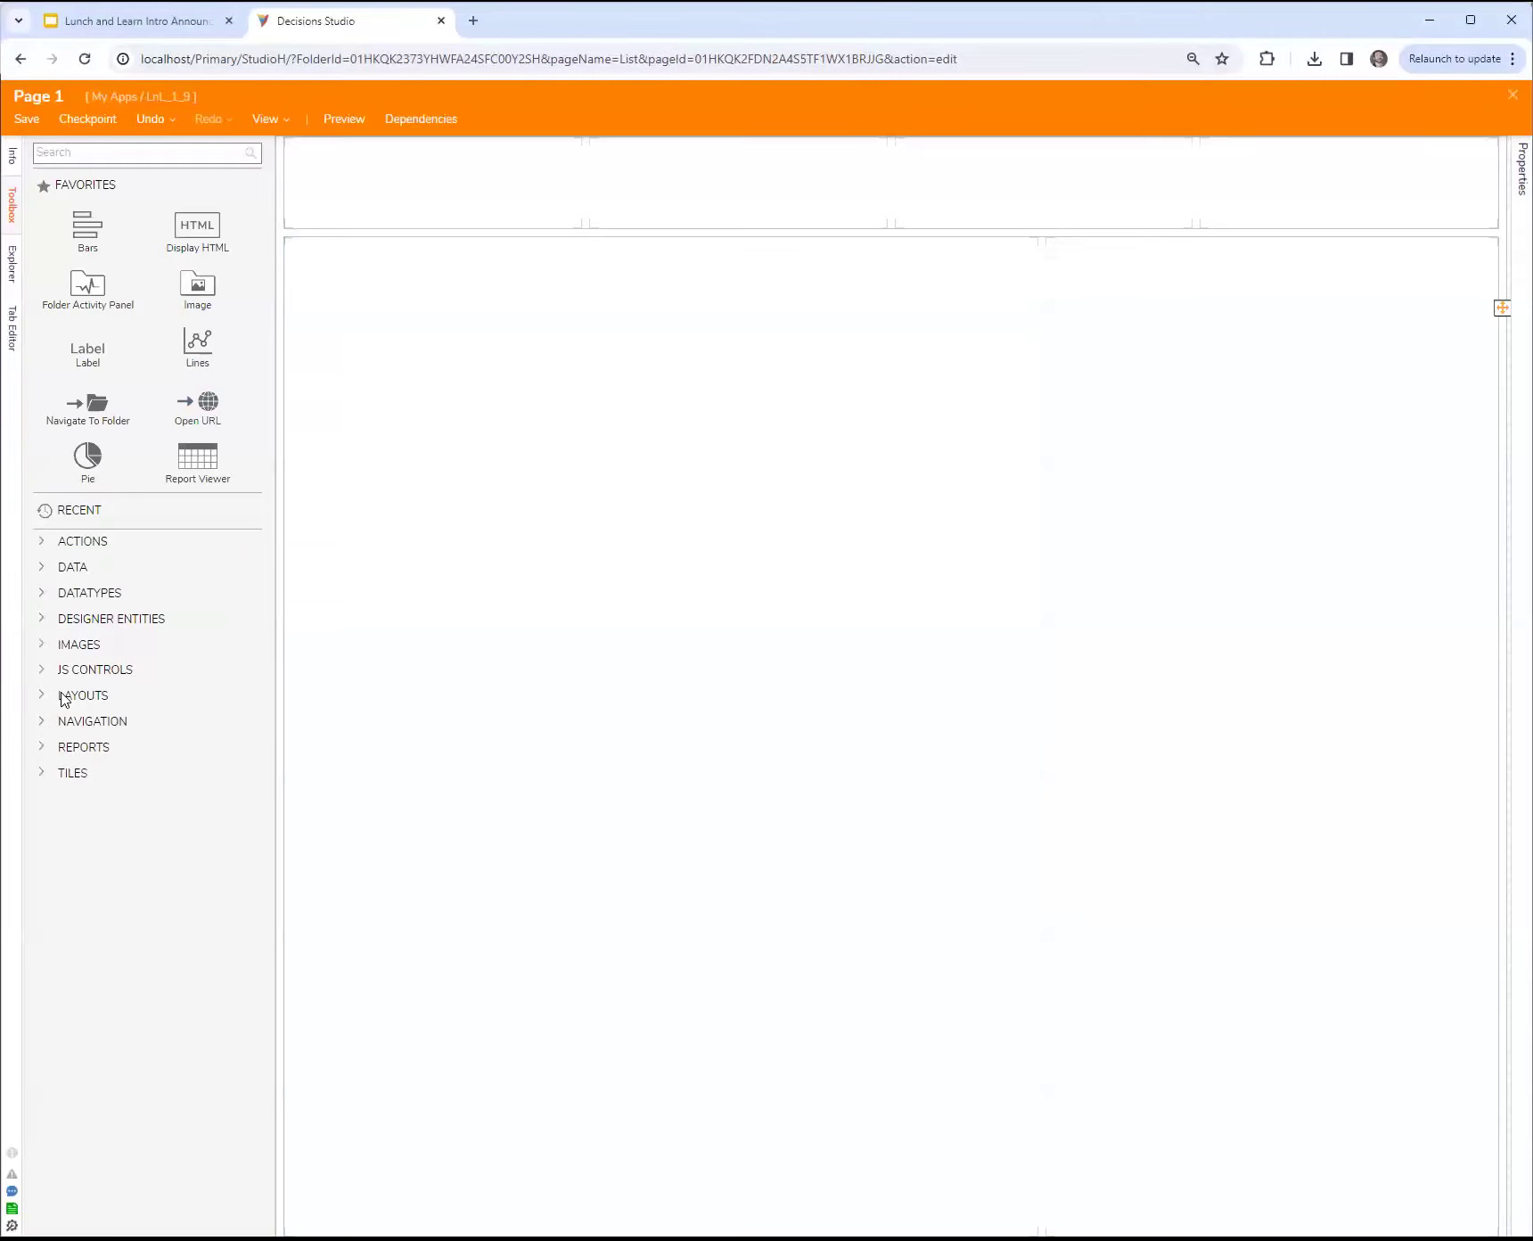
# Step: Find the Flow Run Part component with the search "flow run" and place it in the last cell of the page's upper row
pyautogui.click(107, 153)
pyautogui.write('flow run')
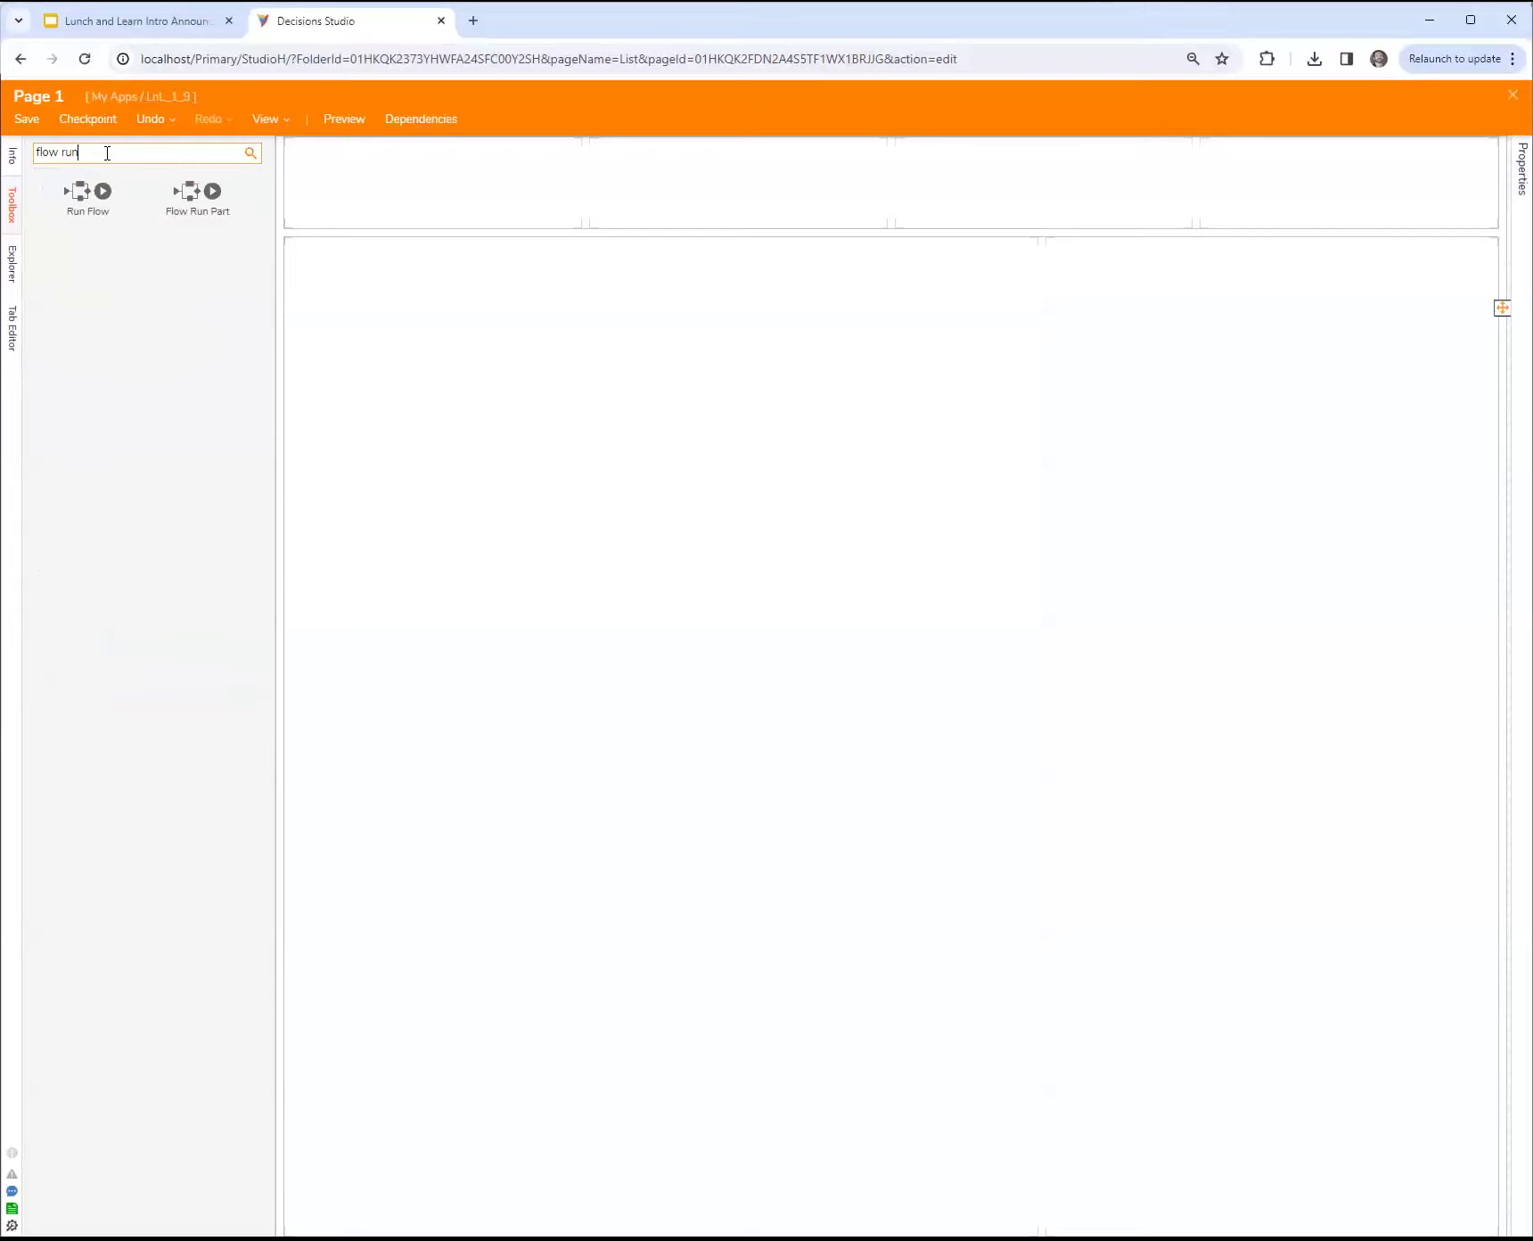
pyautogui.moveTo(87, 191); pyautogui.dragTo(1257, 193)
# Step: Clear the toolbox search and place a Report Viewer in each of the two large cells below the upper row
pyautogui.click(250, 152)
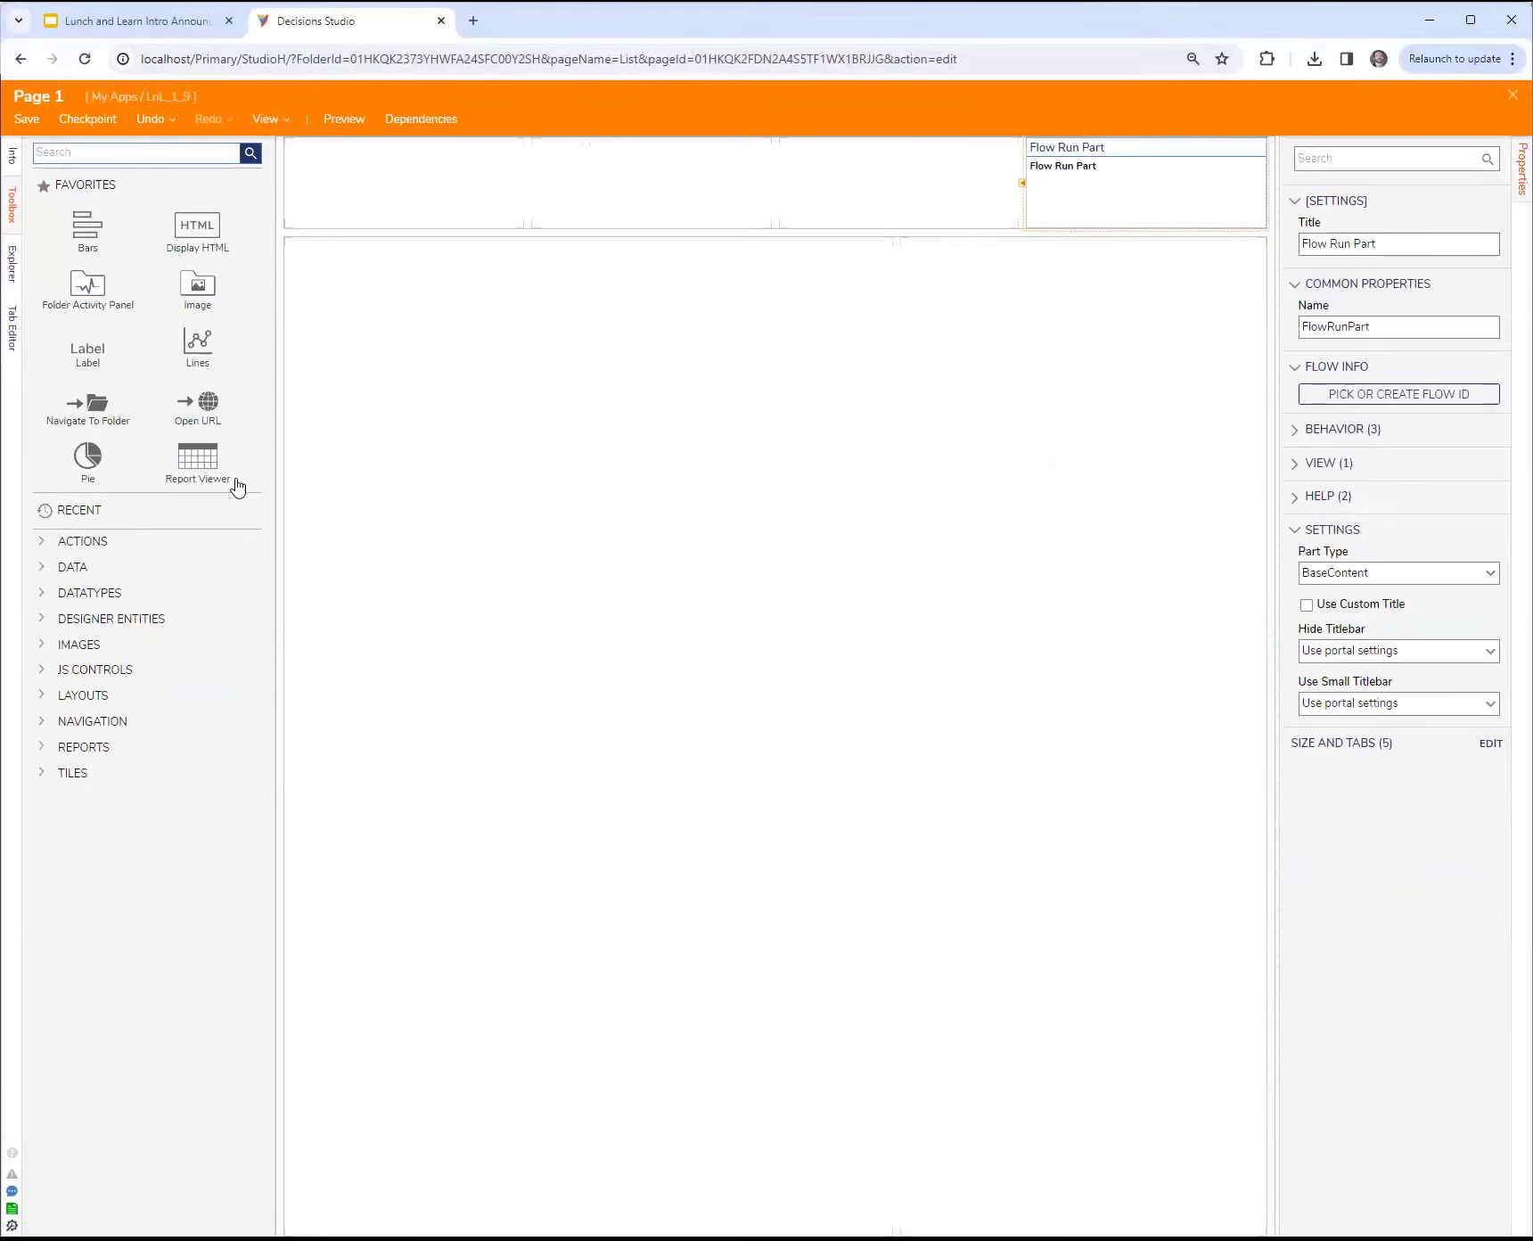
pyautogui.moveTo(198, 459); pyautogui.dragTo(508, 532)
pyautogui.moveTo(198, 469); pyautogui.dragTo(1016, 609)
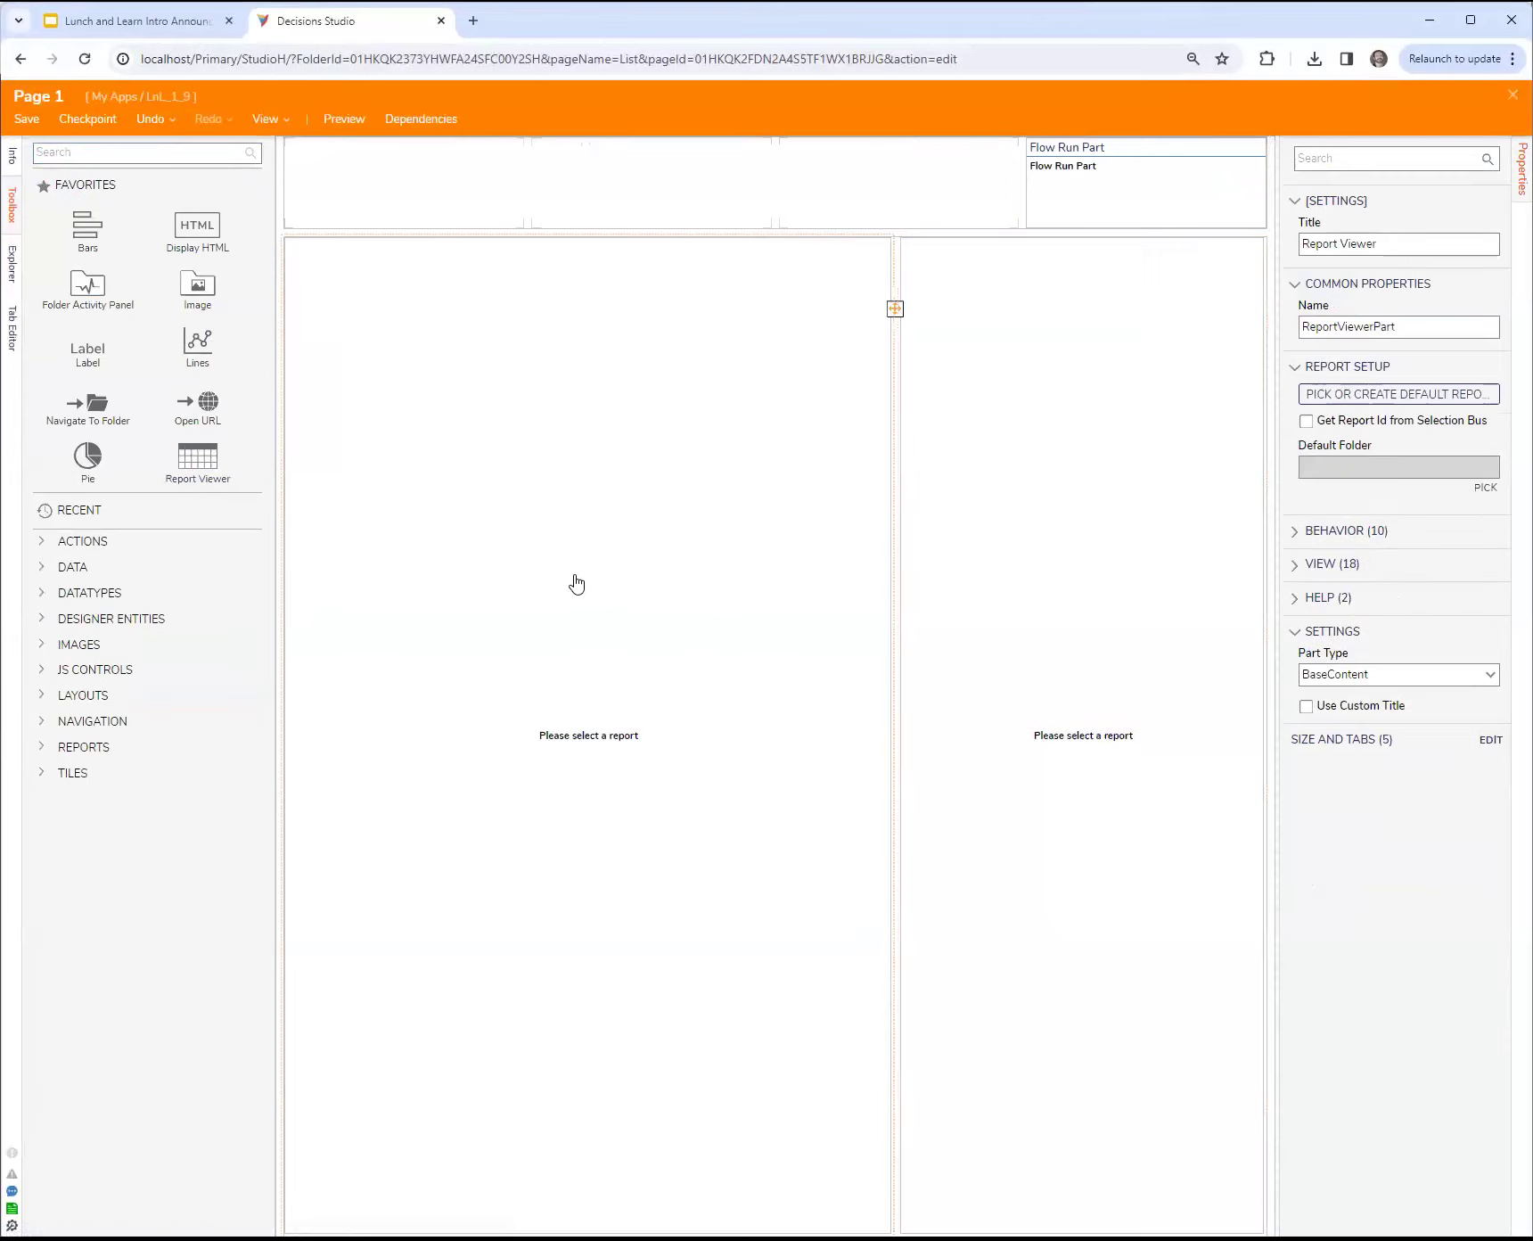
# Step: Create a new default report for the wider Report Viewer and add Account Data Source as its data source
pyautogui.click(1418, 395)
pyautogui.click(616, 661)
pyautogui.click(660, 499)
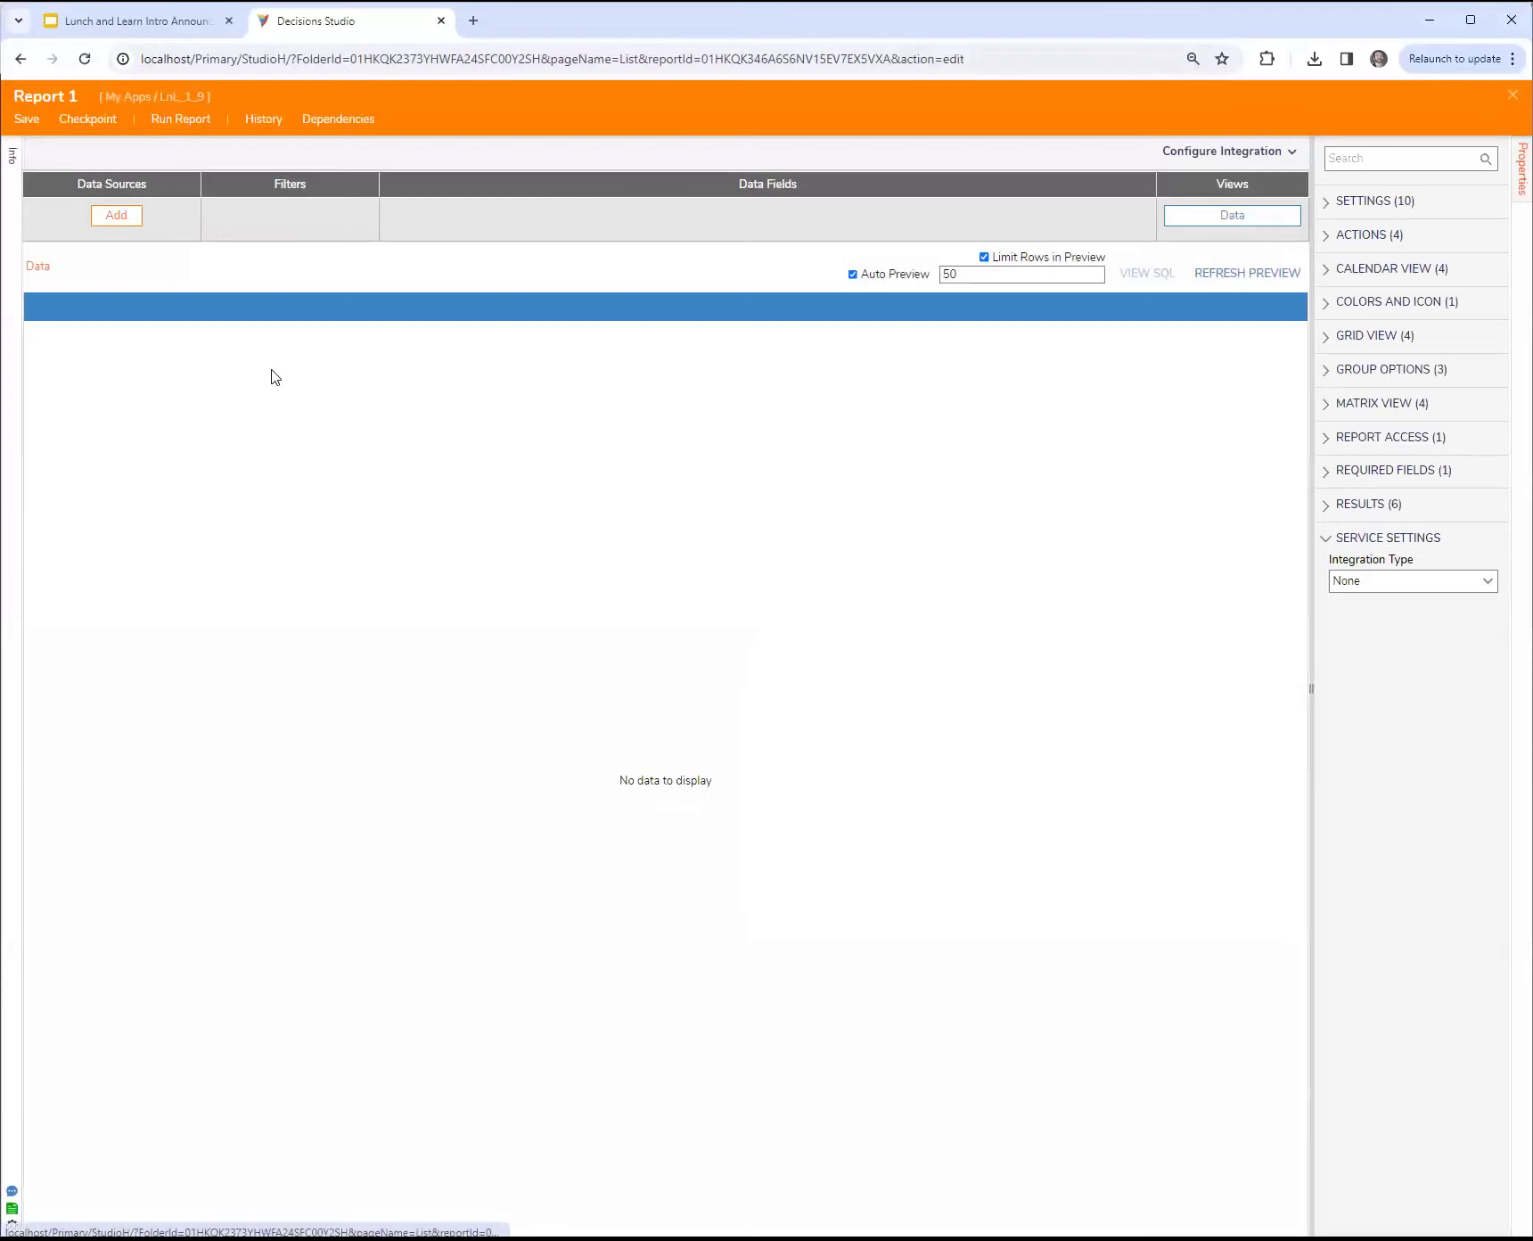
pyautogui.click(116, 214)
pyautogui.click(81, 254)
pyautogui.write('account')
pyautogui.click(78, 278)
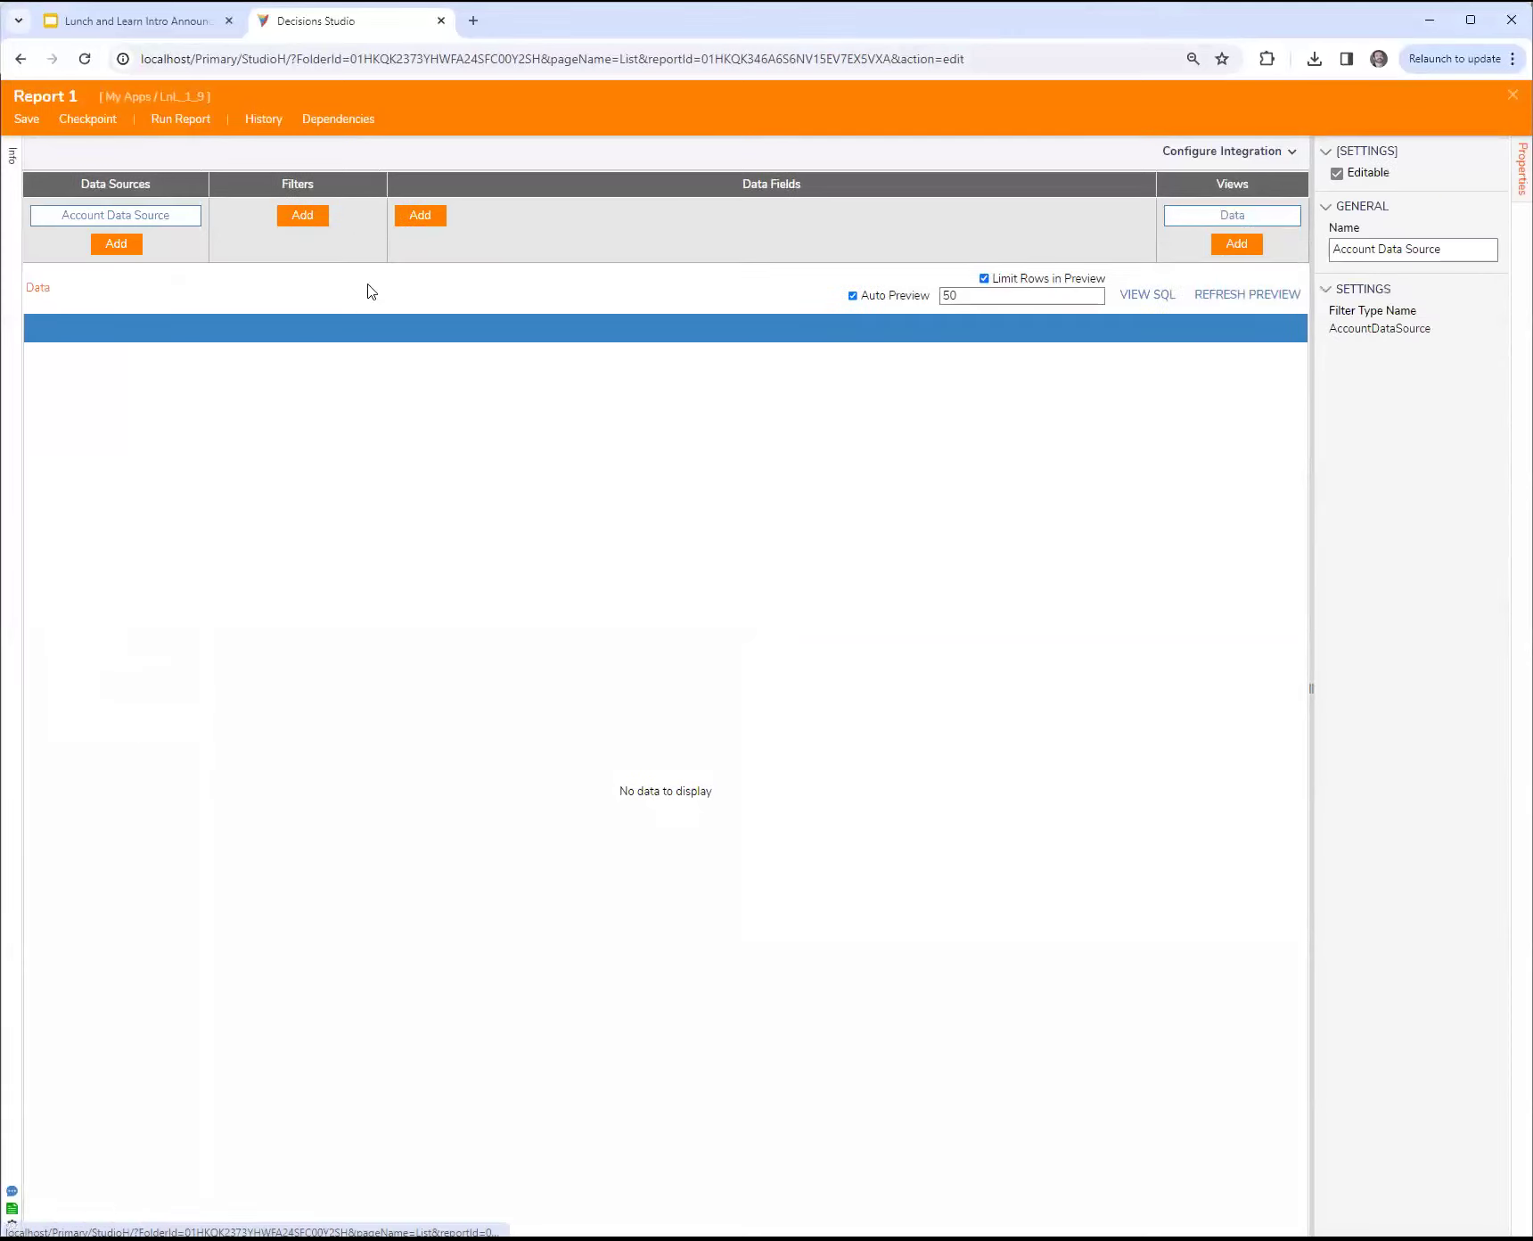
# Step: Add the Email Address, Created By and Created On Date fields to the report, and save and close it
pyautogui.click(419, 215)
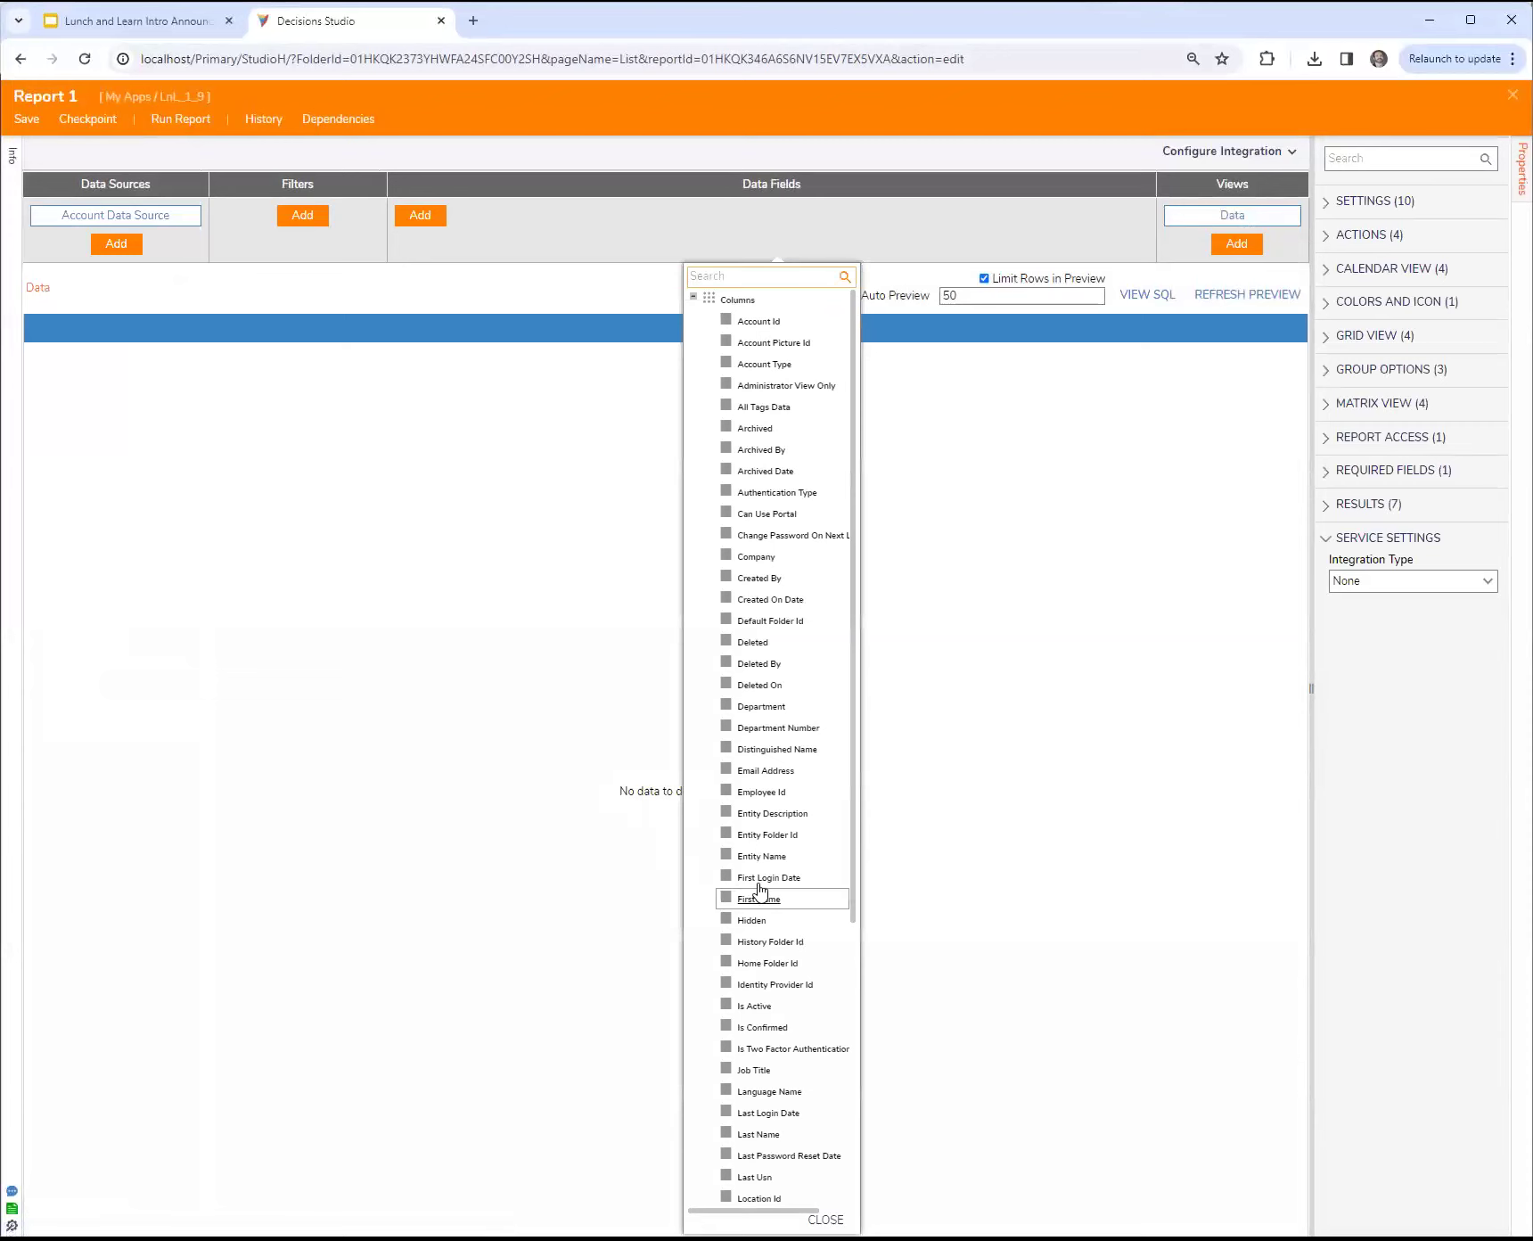
pyautogui.click(765, 772)
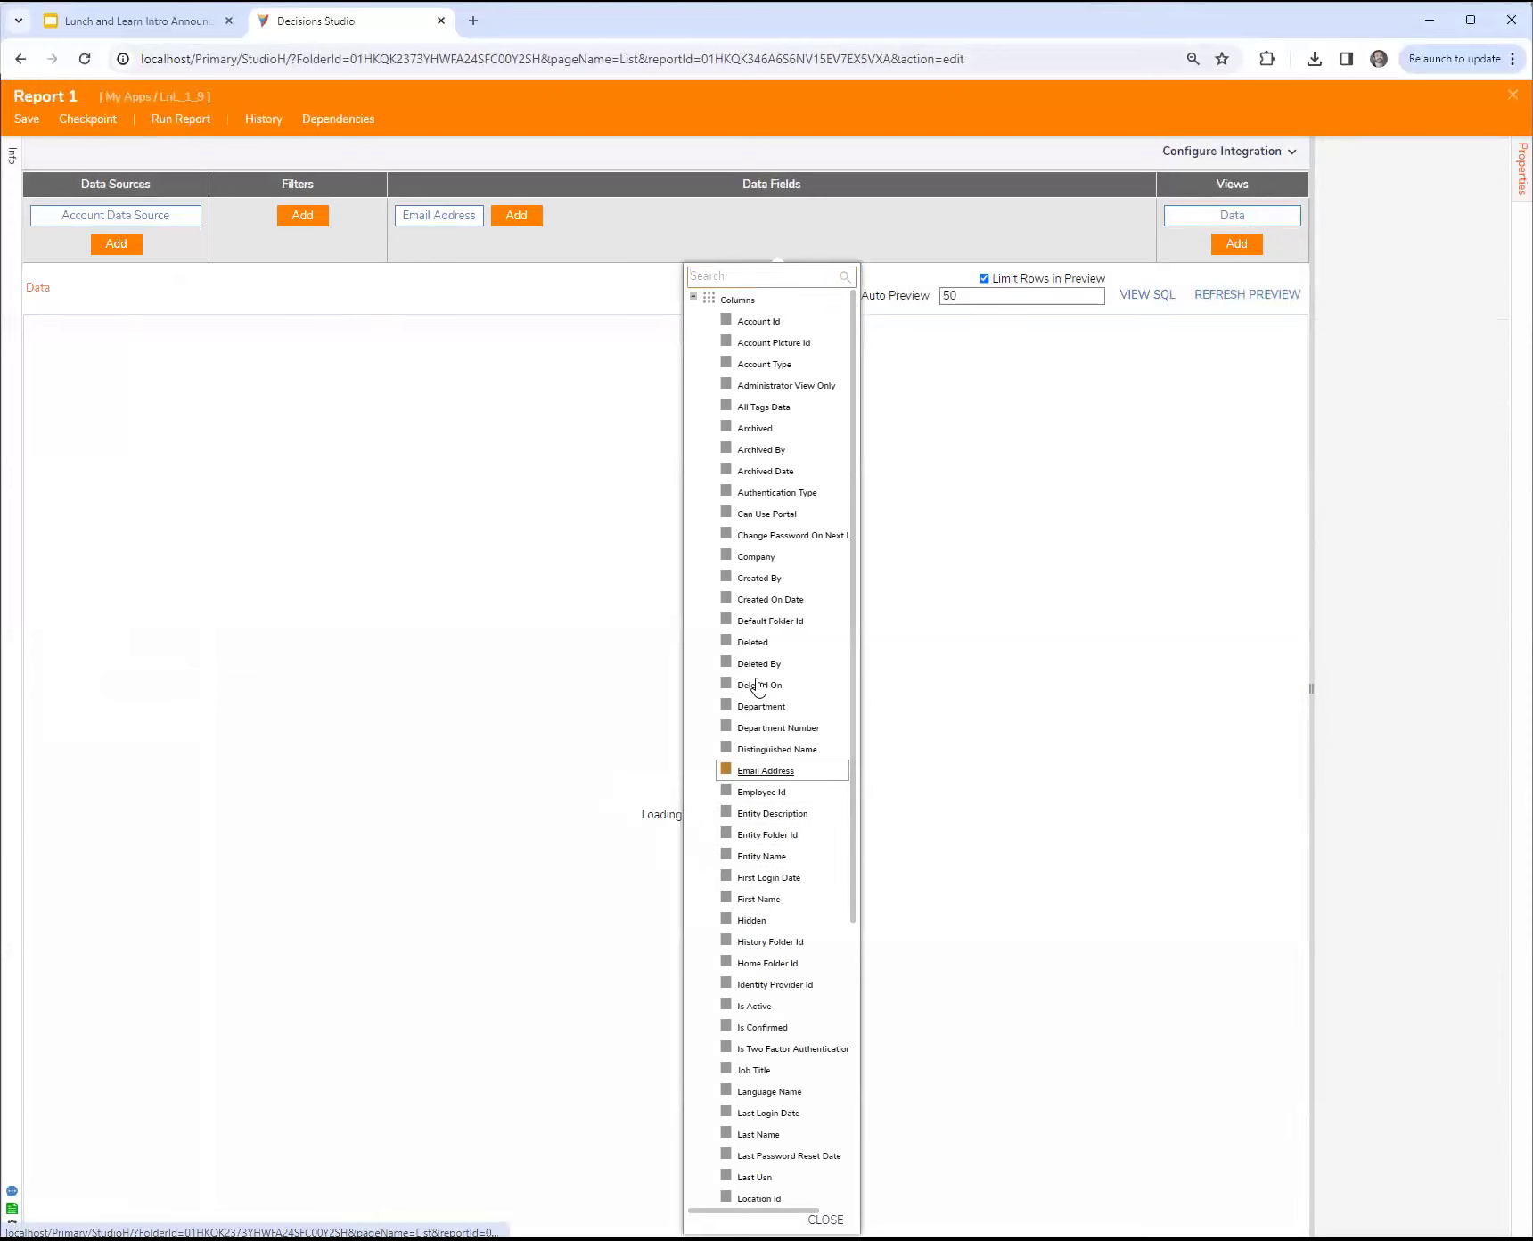
pyautogui.click(766, 577)
pyautogui.click(768, 599)
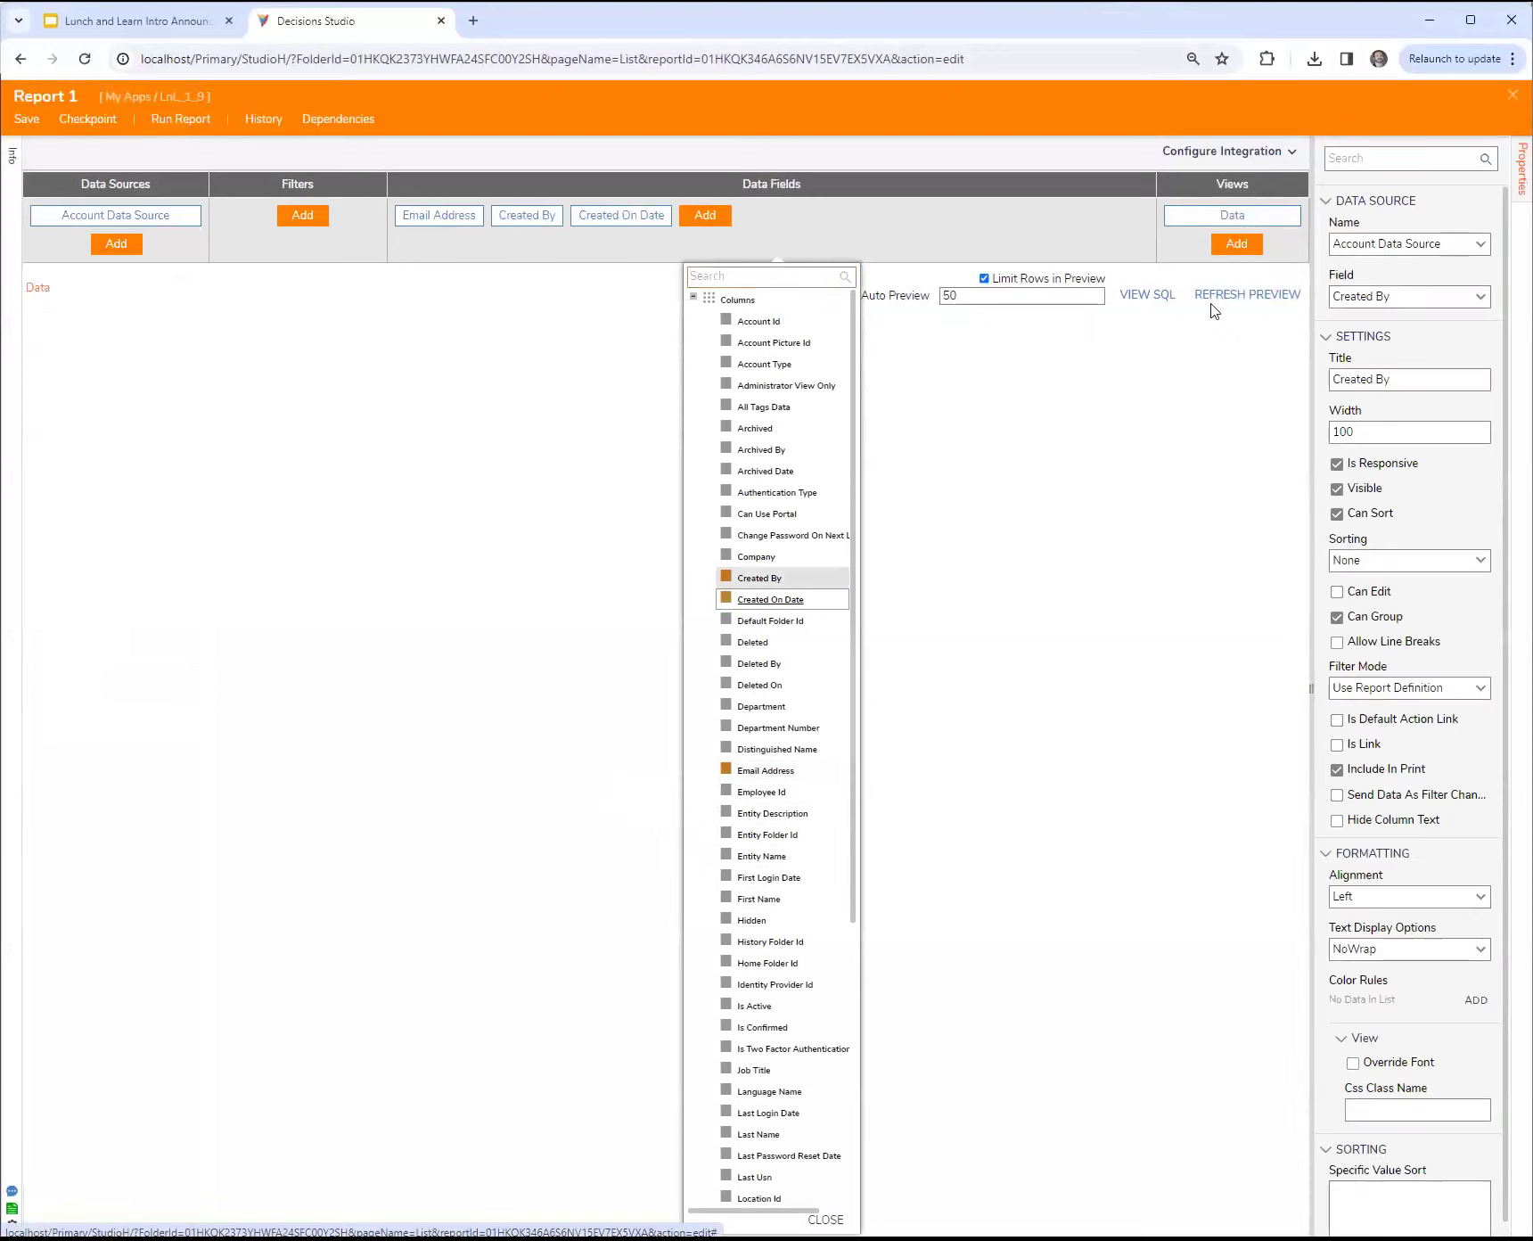
pyautogui.click(1512, 95)
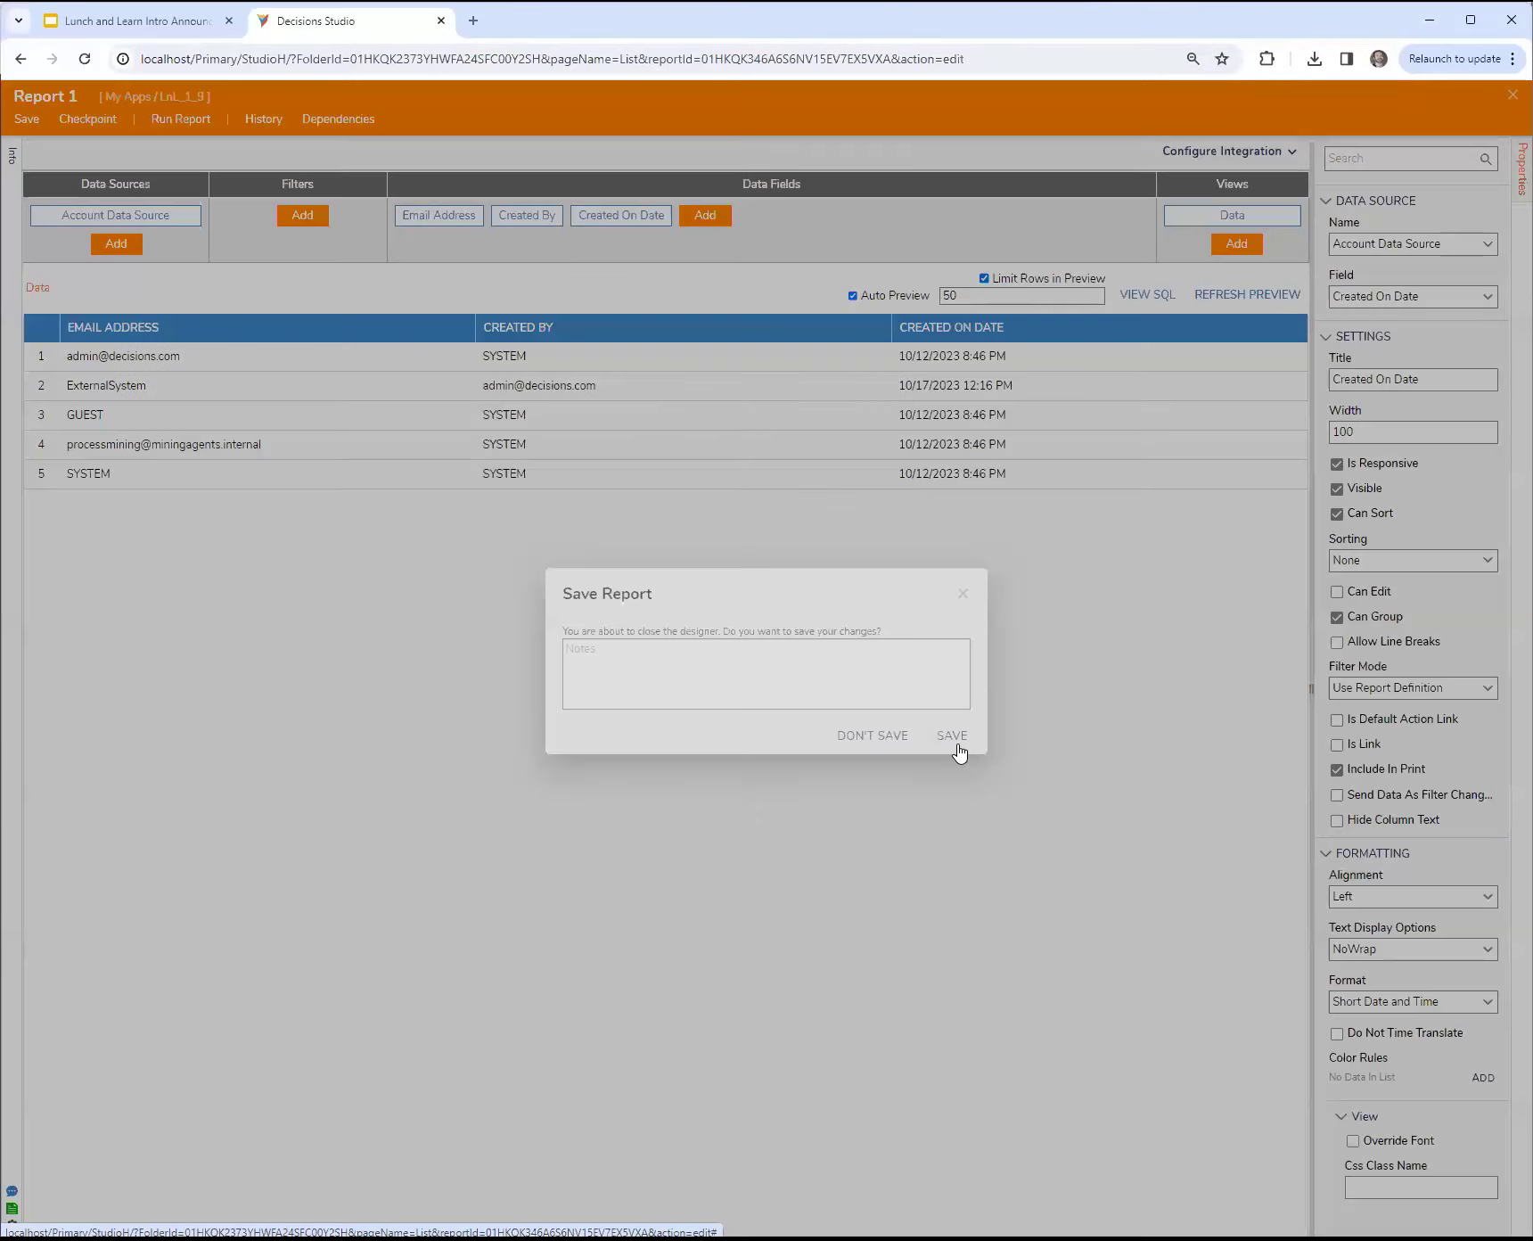
pyautogui.click(957, 745)
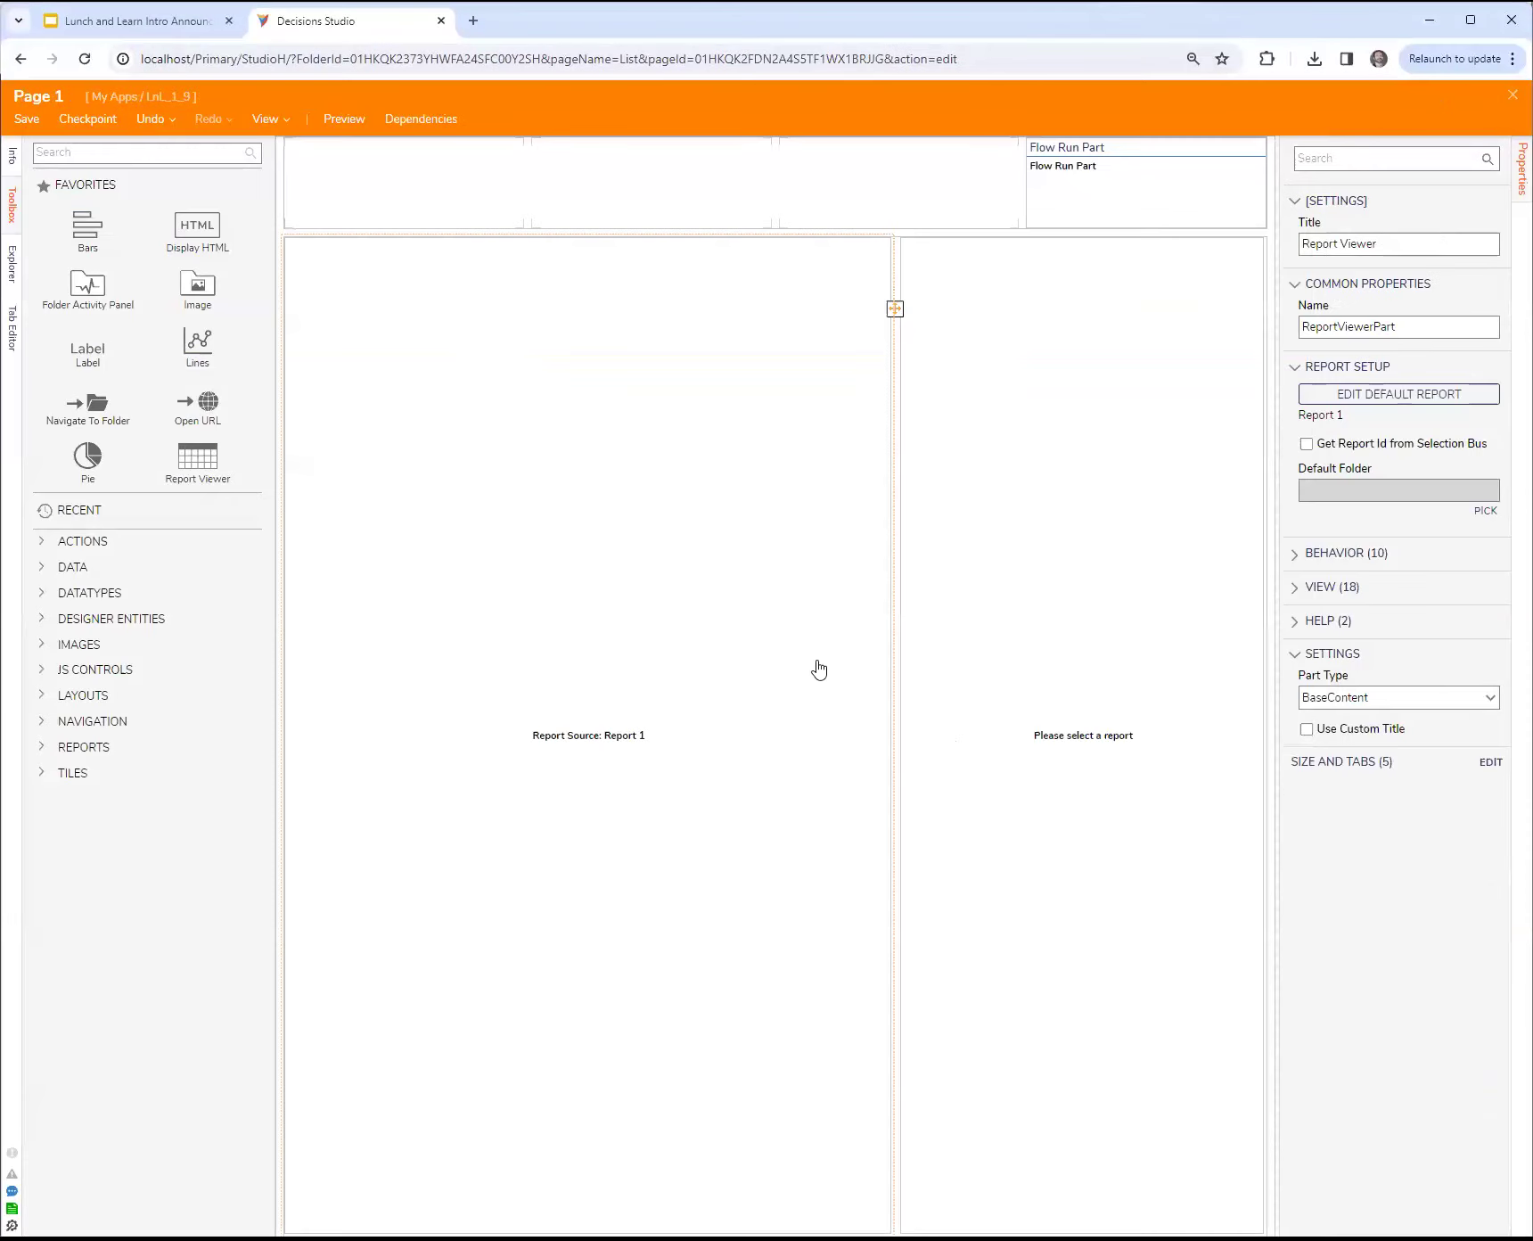
# Step: Create a new default report for the narrower Report Viewer and add Account Data Source as its data source
pyautogui.click(1067, 601)
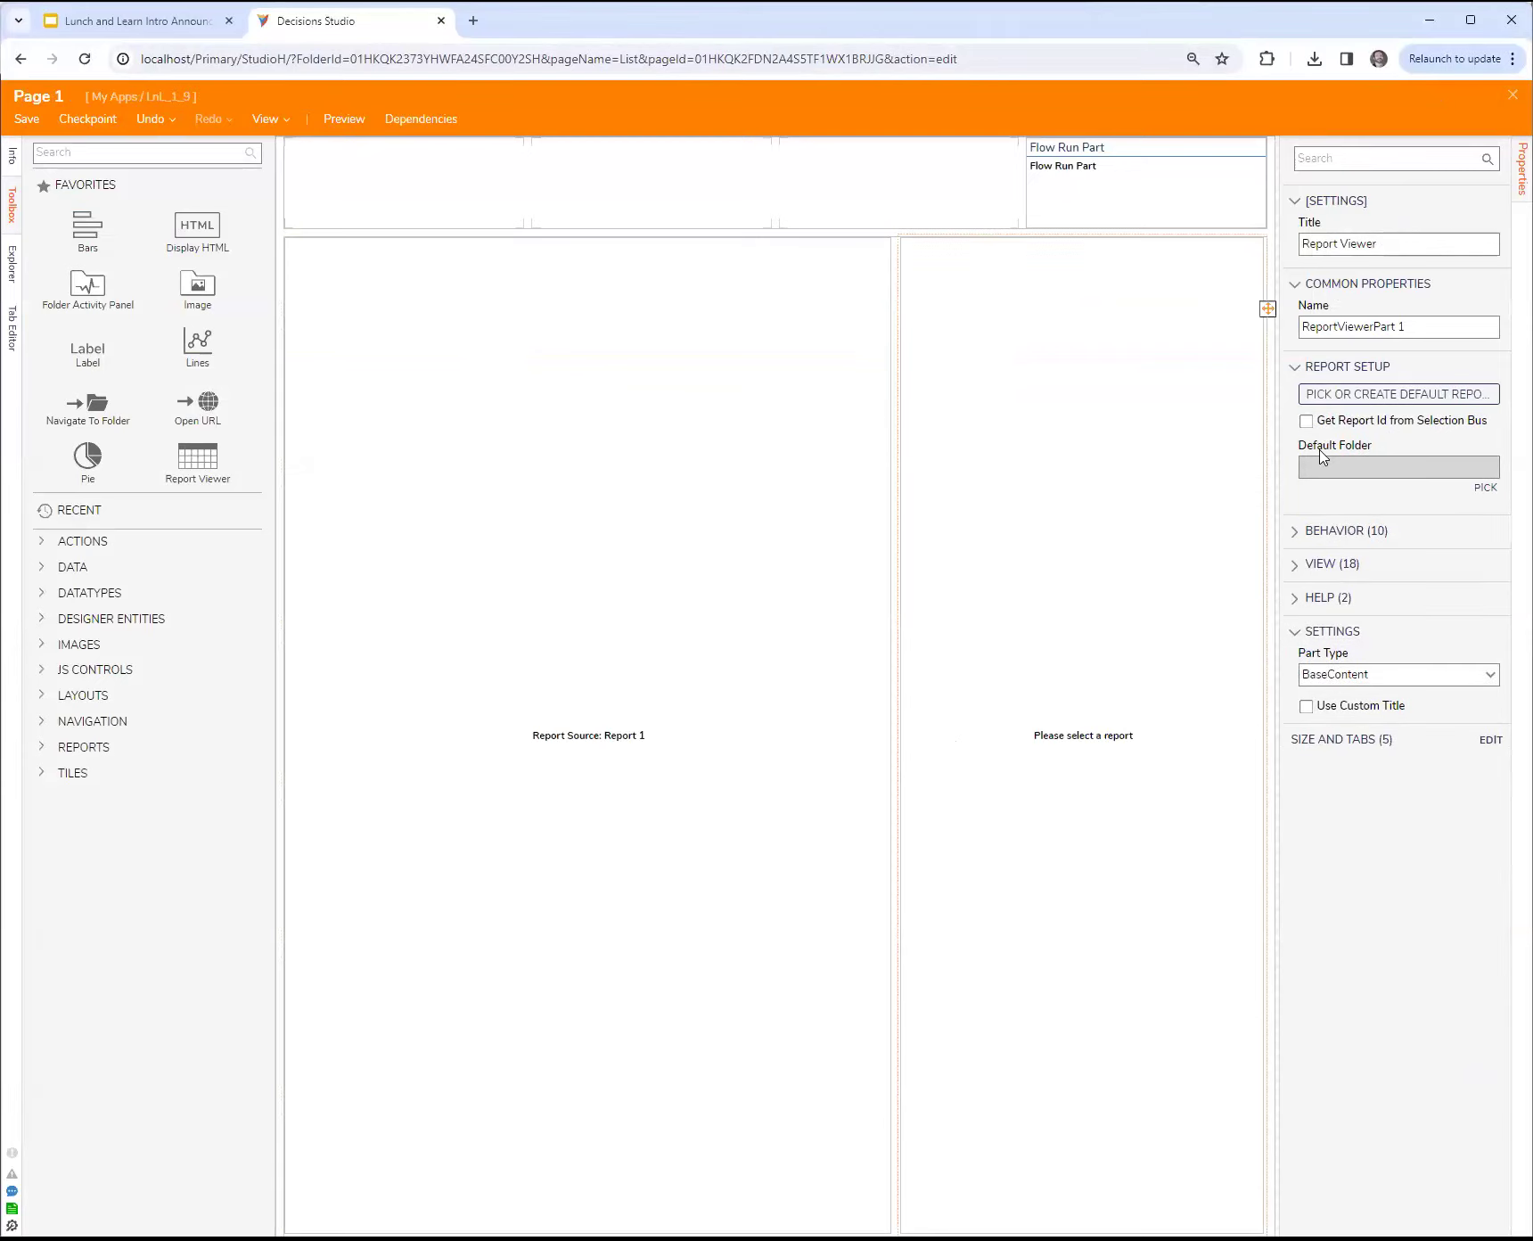
pyautogui.click(1363, 398)
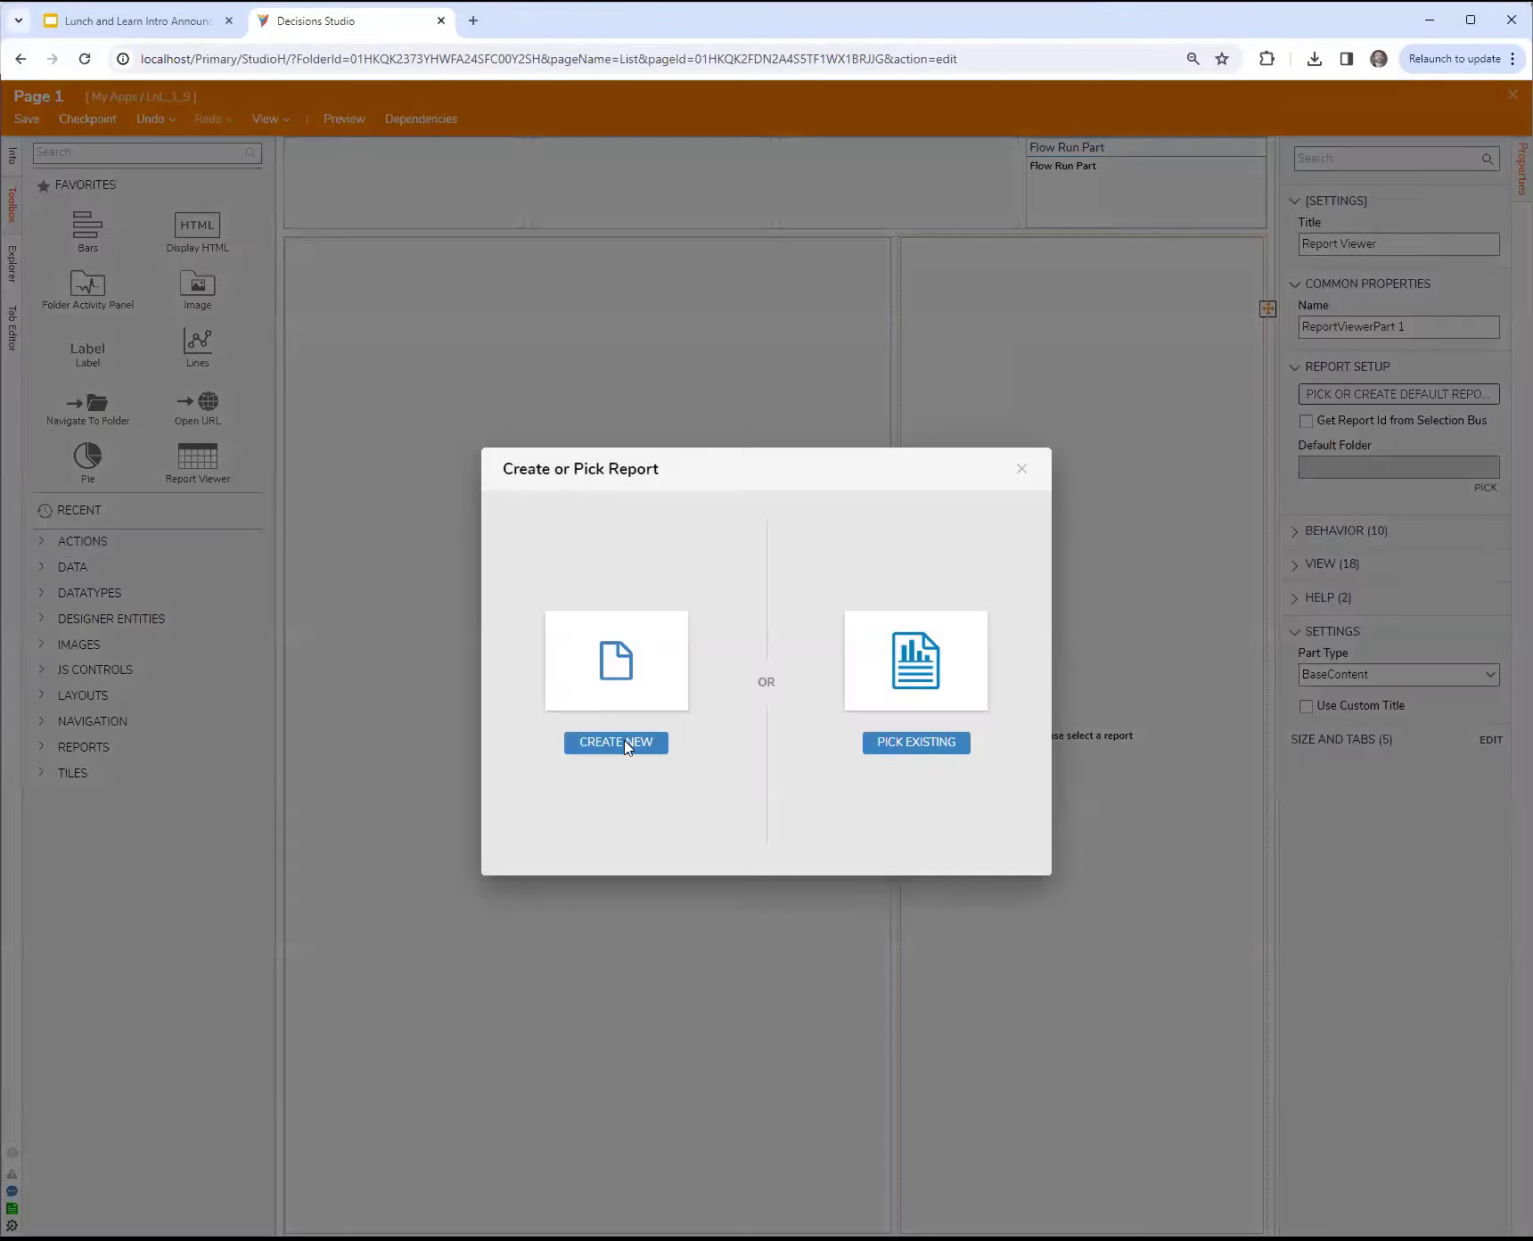
pyautogui.click(617, 673)
pyautogui.click(651, 484)
pyautogui.click(836, 530)
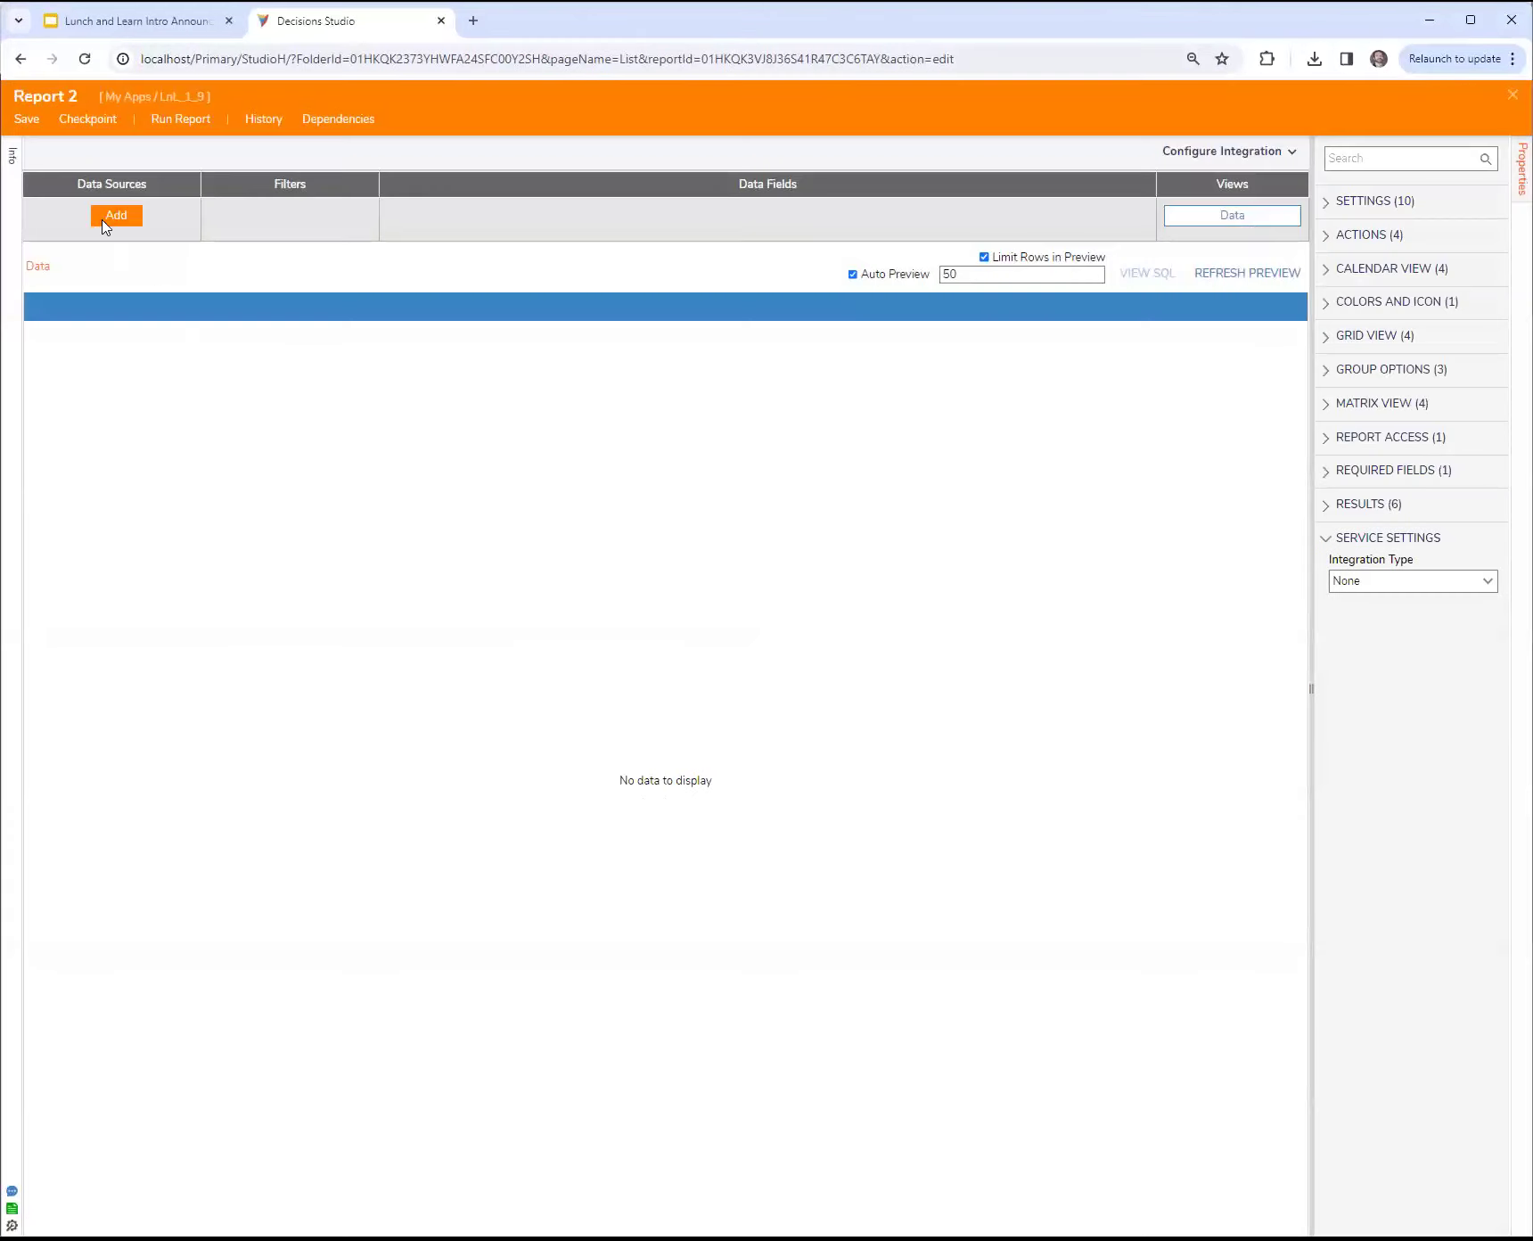
pyautogui.click(116, 216)
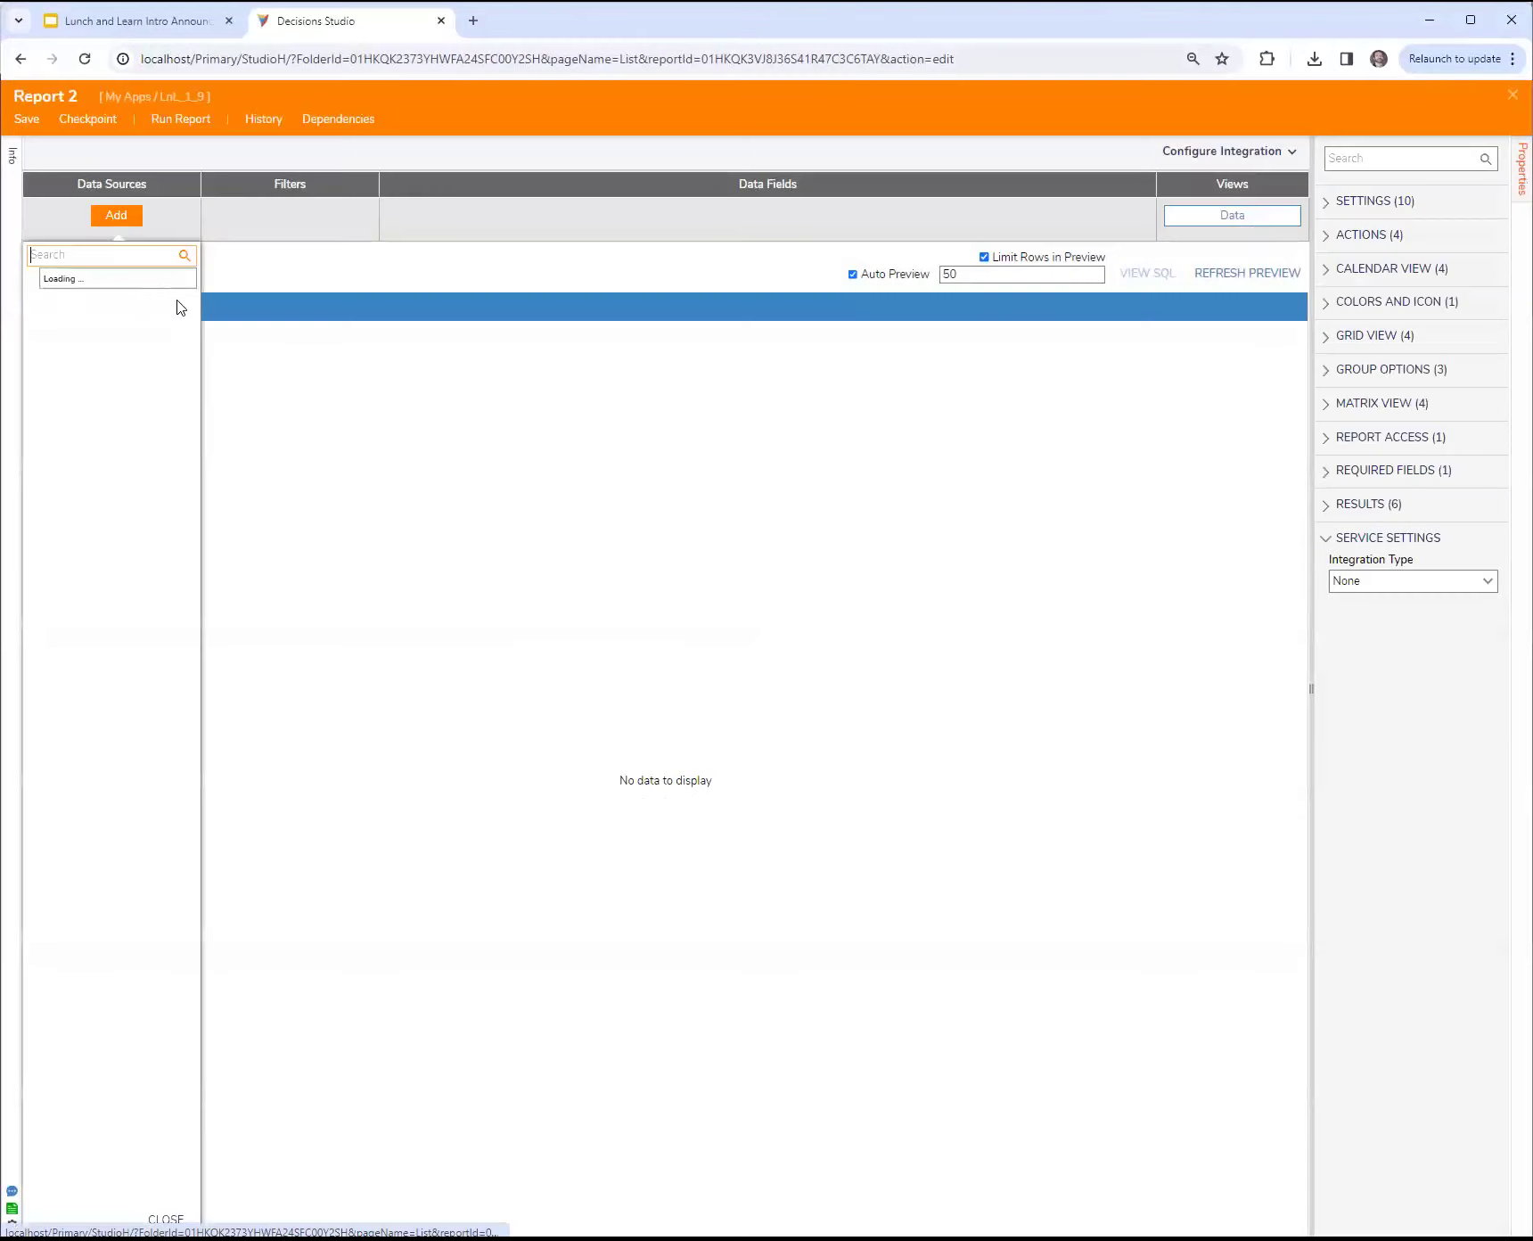
pyautogui.click(62, 256)
pyautogui.write('account')
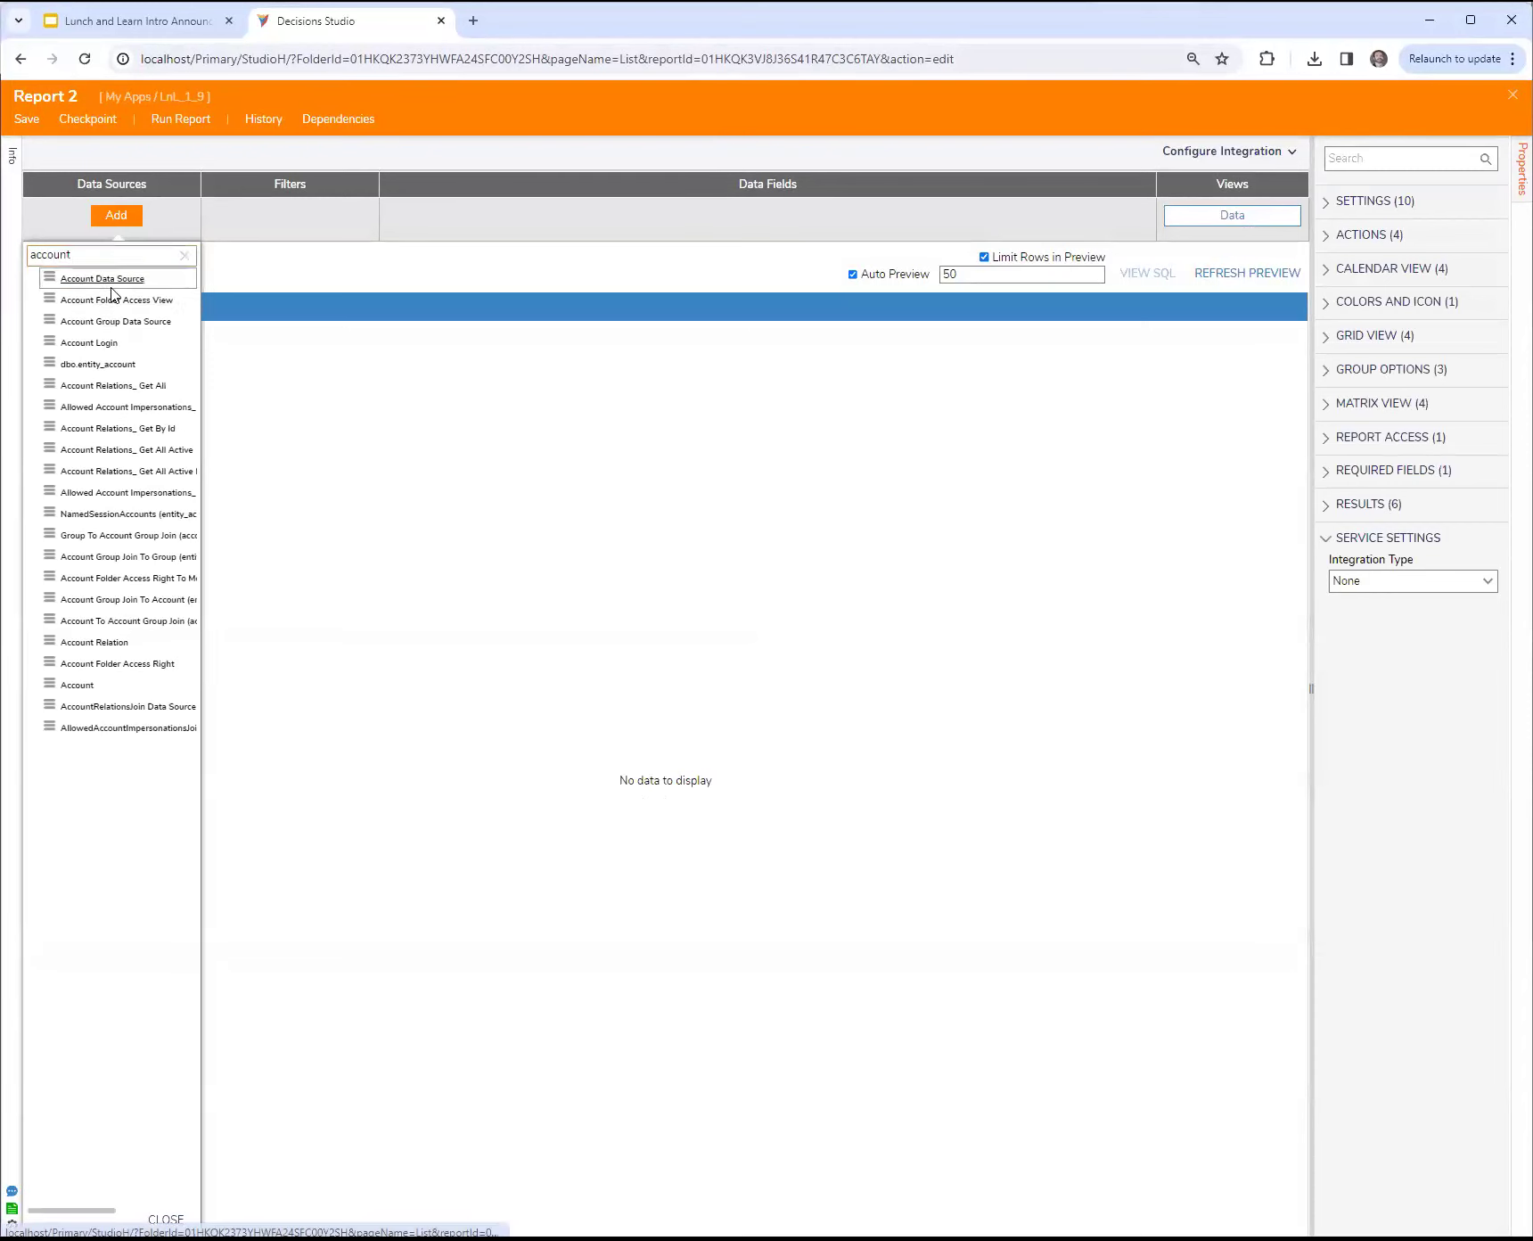
pyautogui.click(102, 278)
# Step: Add the Email Address, Deleted On and Deleted By fields to the second report, and save and close both it and the page
pyautogui.click(420, 215)
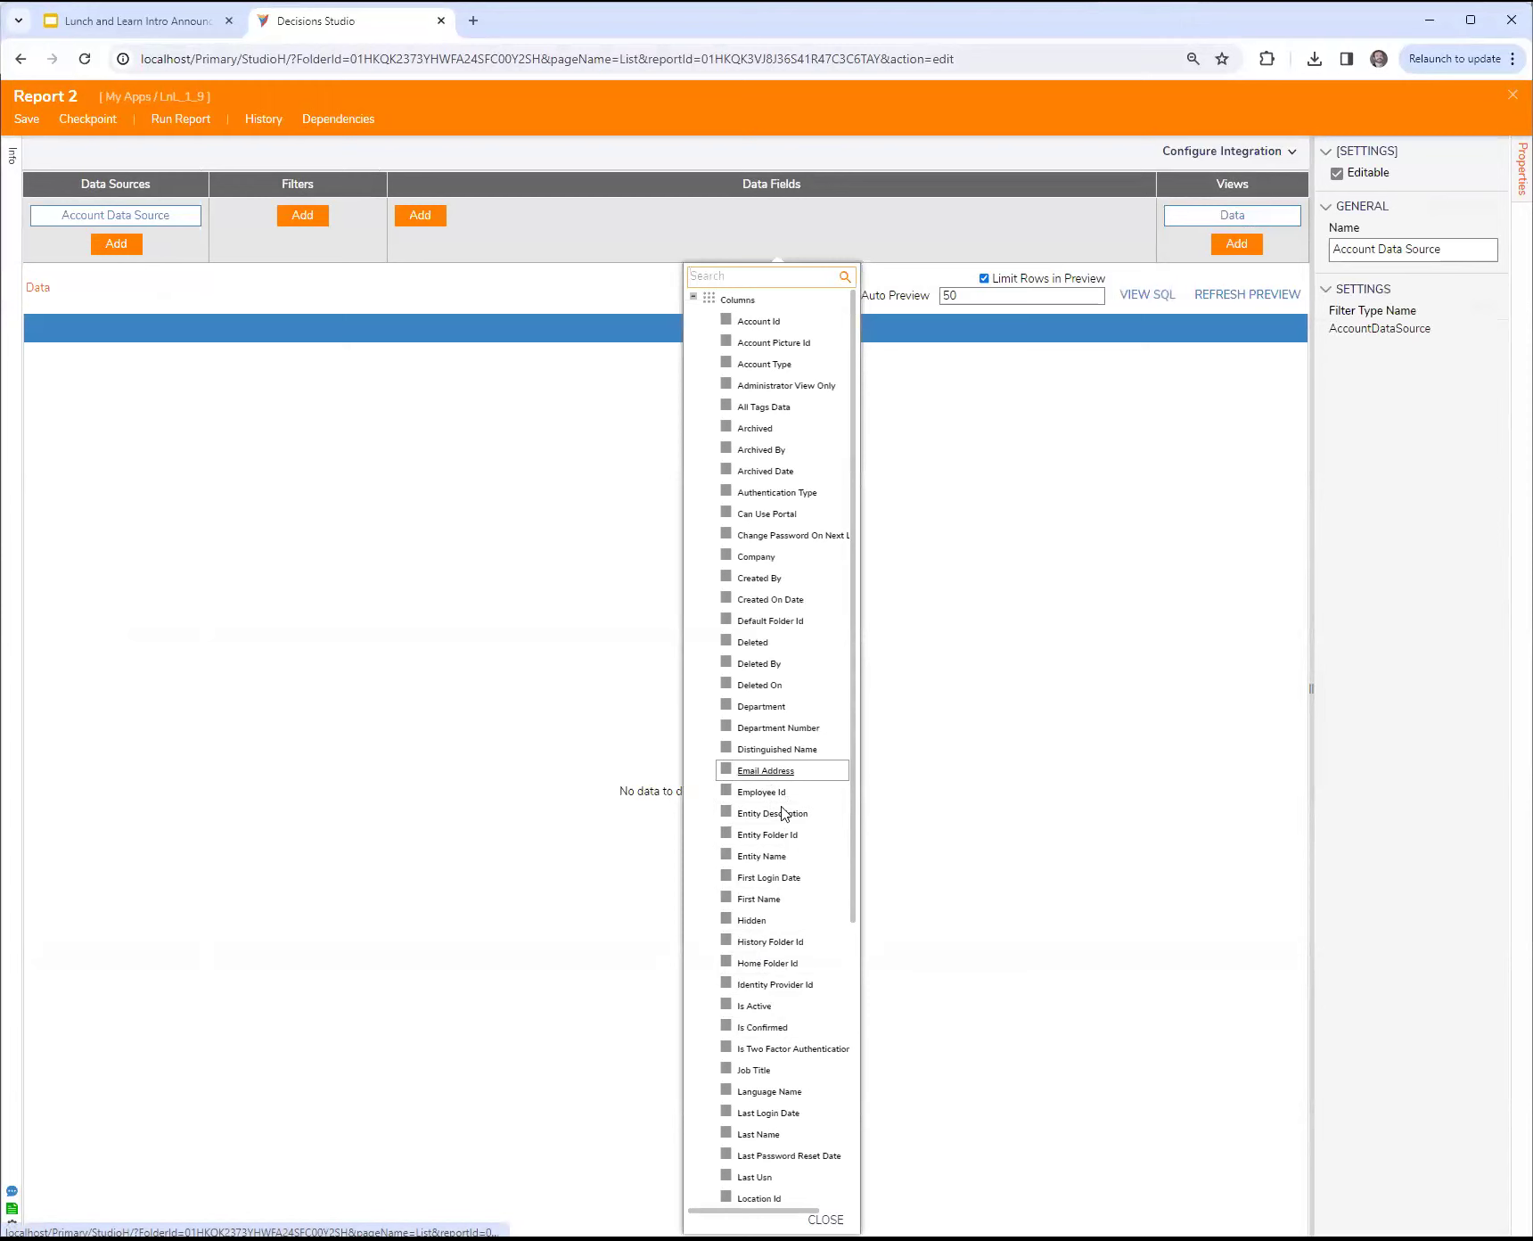
pyautogui.click(772, 682)
pyautogui.click(771, 666)
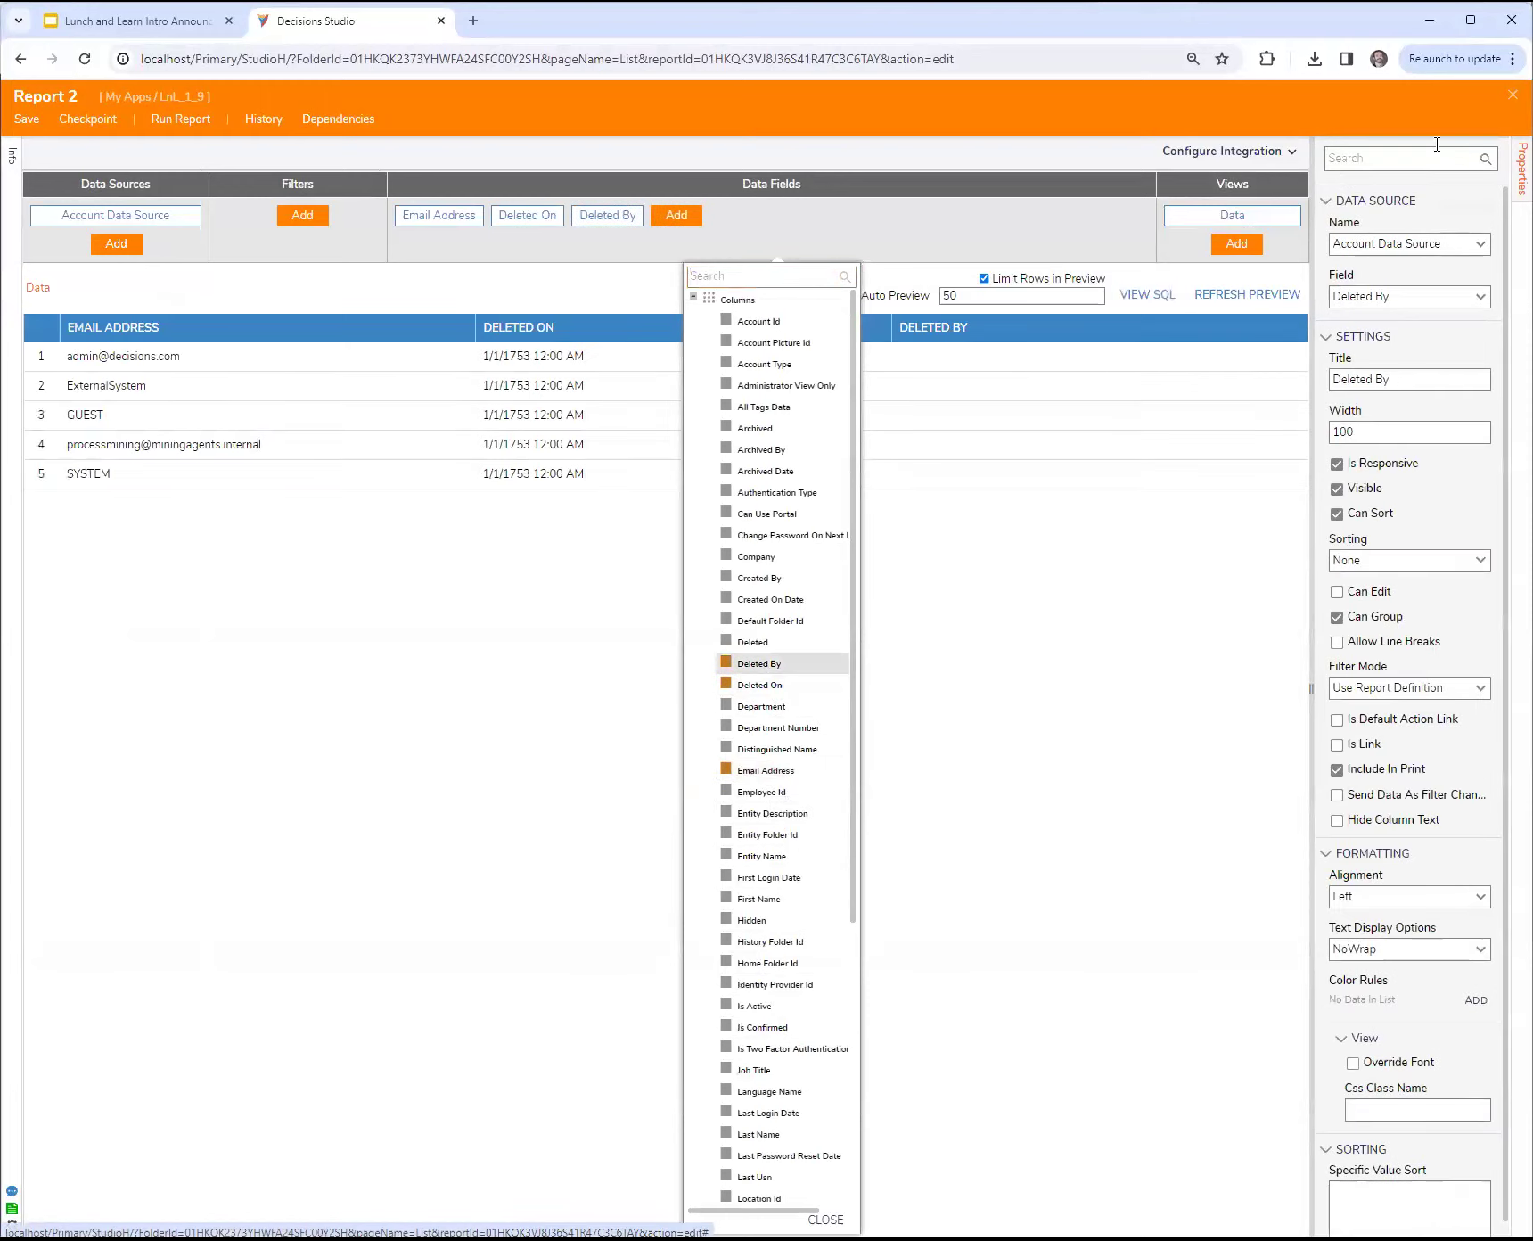
pyautogui.click(1512, 95)
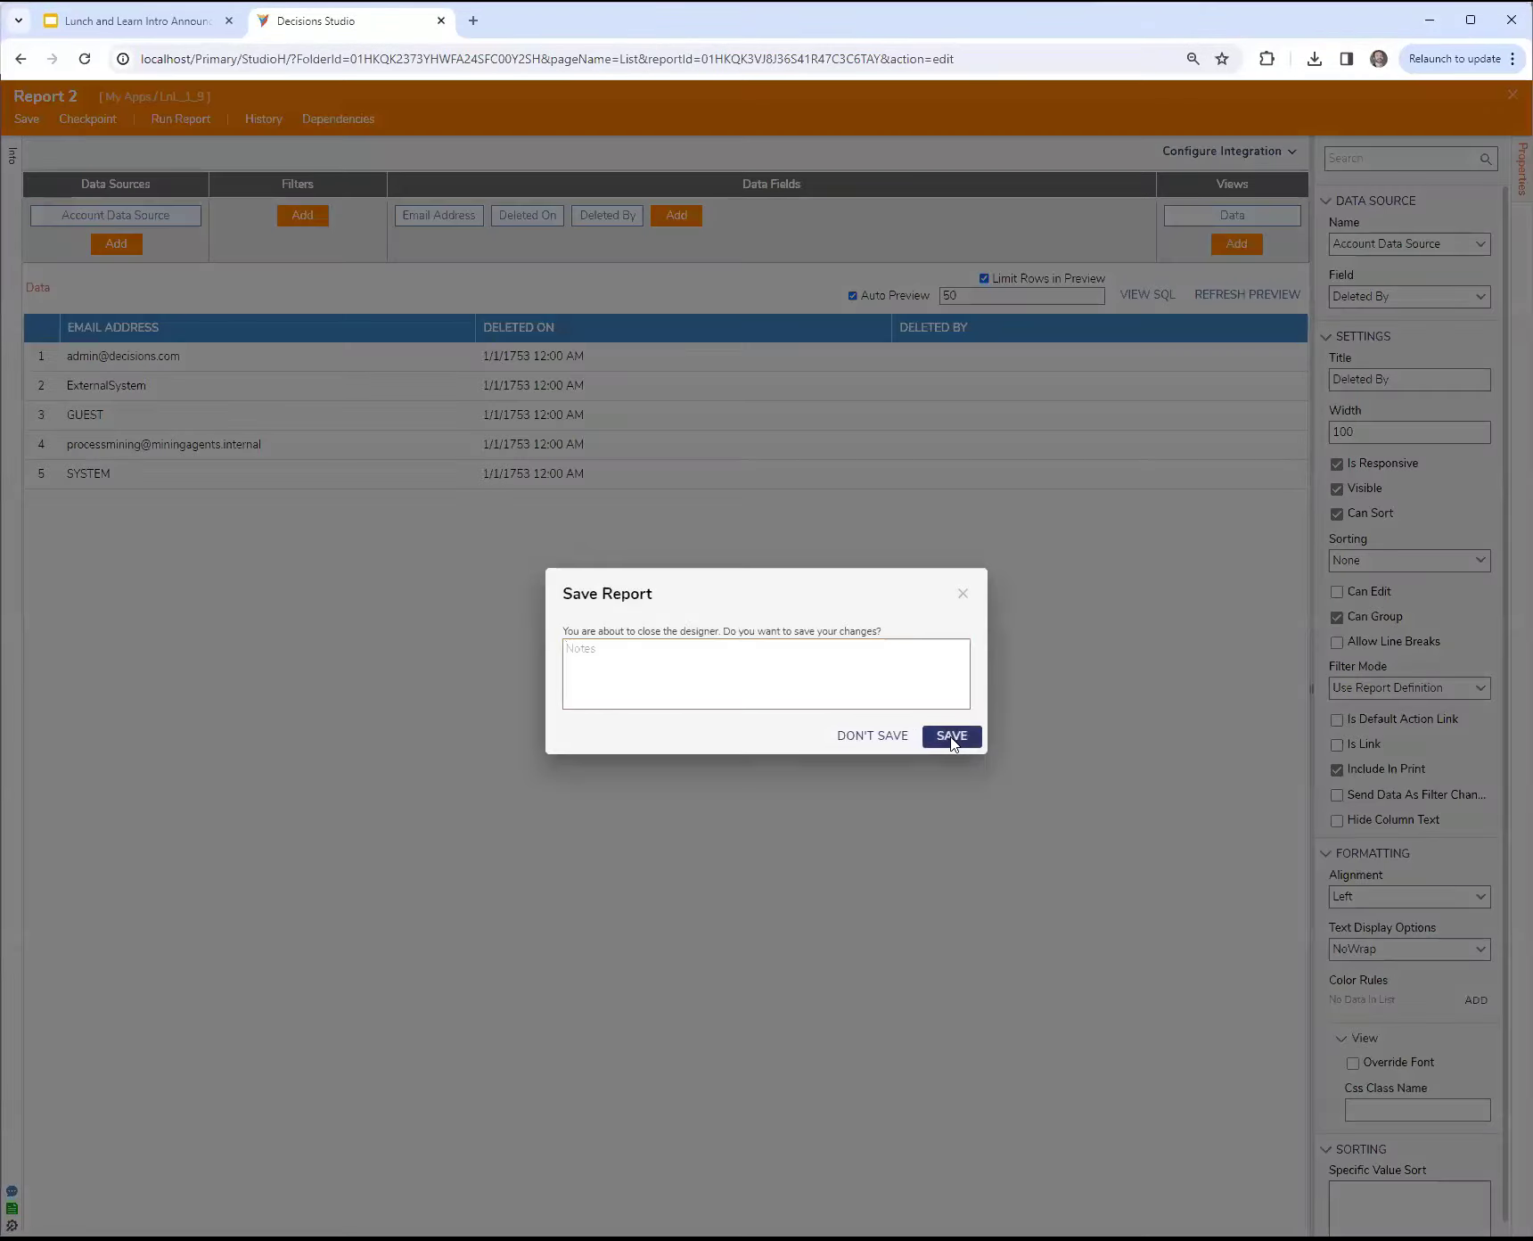
pyautogui.click(952, 736)
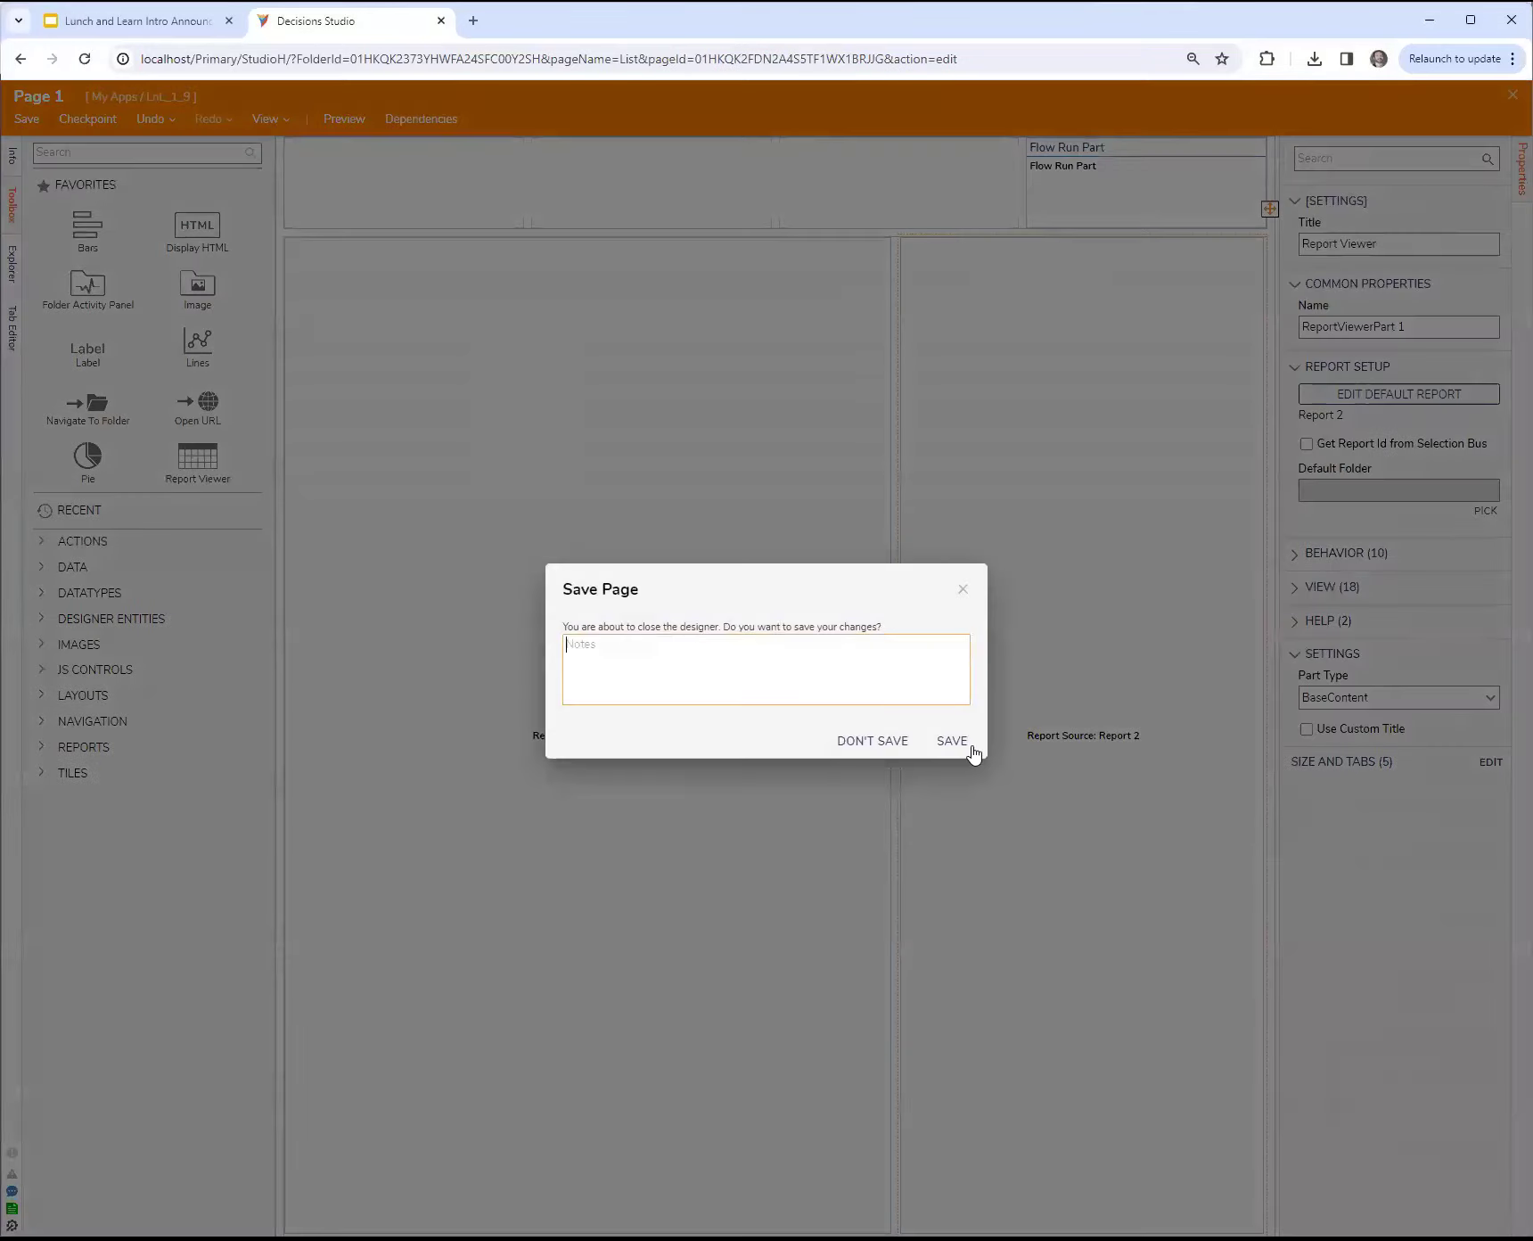
pyautogui.click(955, 741)
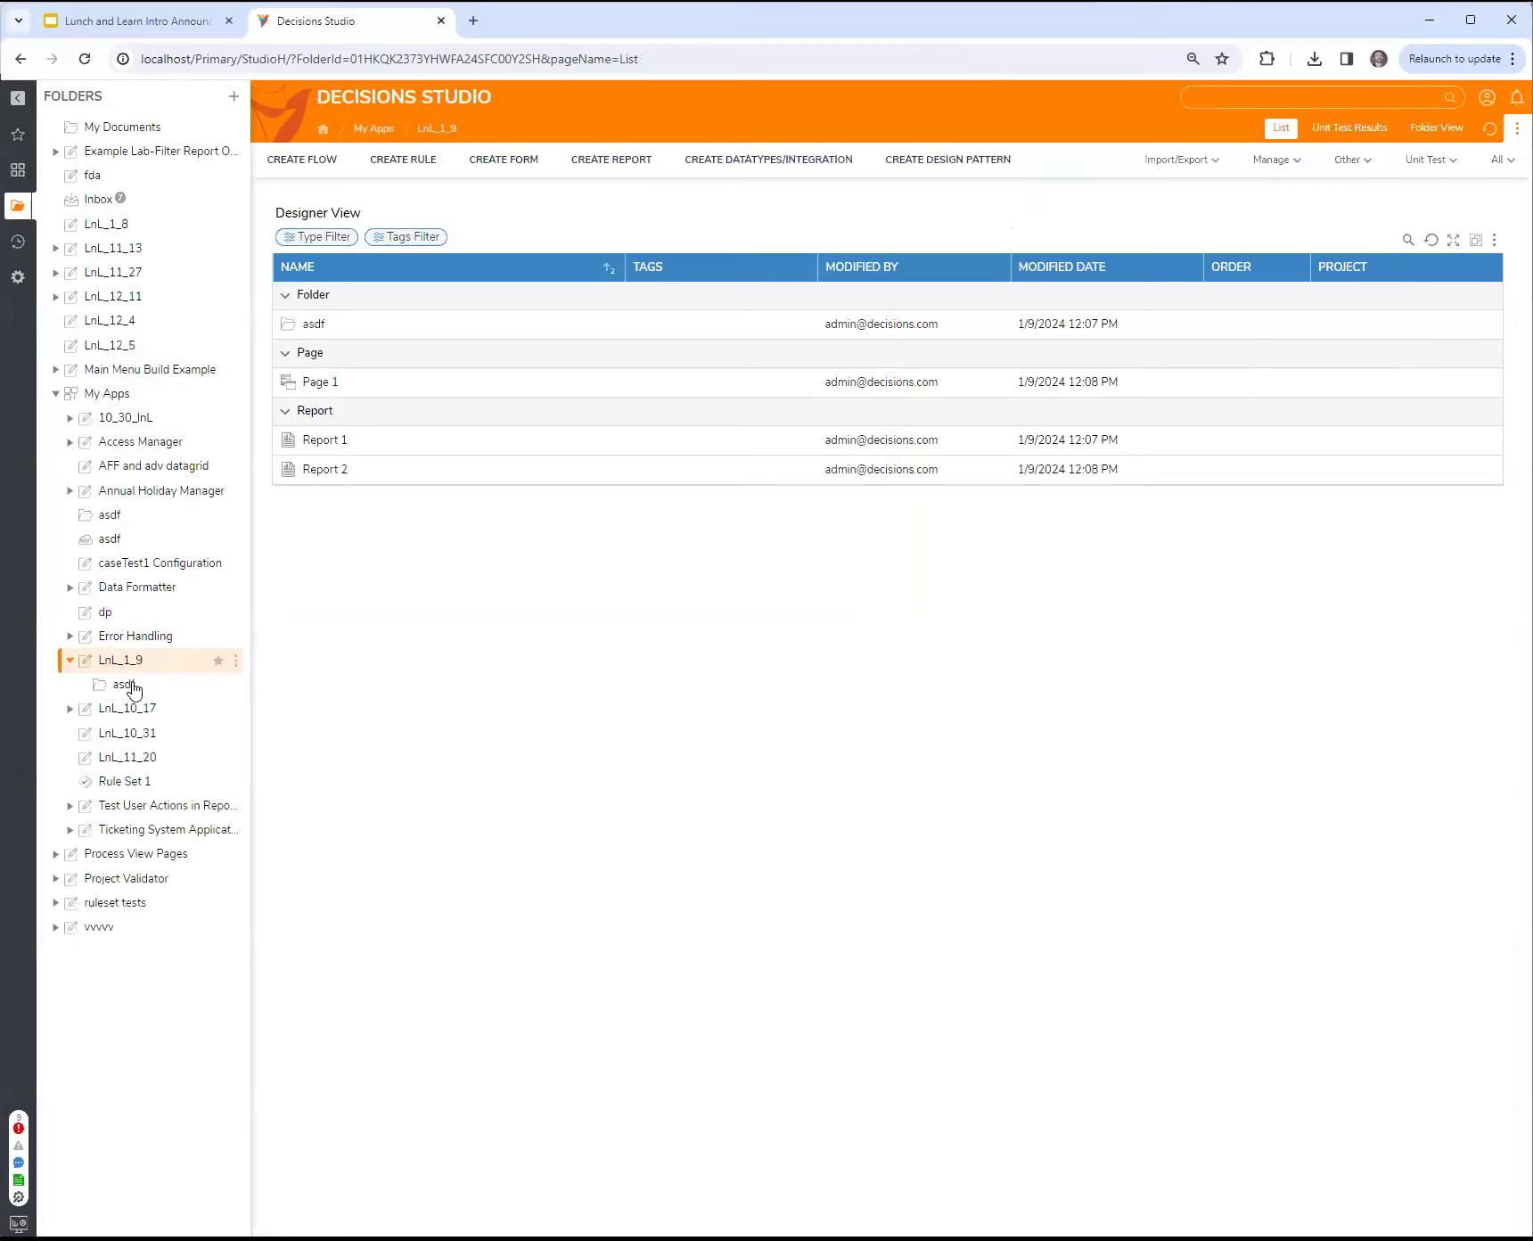
# Step: Add a page/dashboard named asdf to the asdf folder, using the existing Page 1 as its page
pyautogui.click(142, 692)
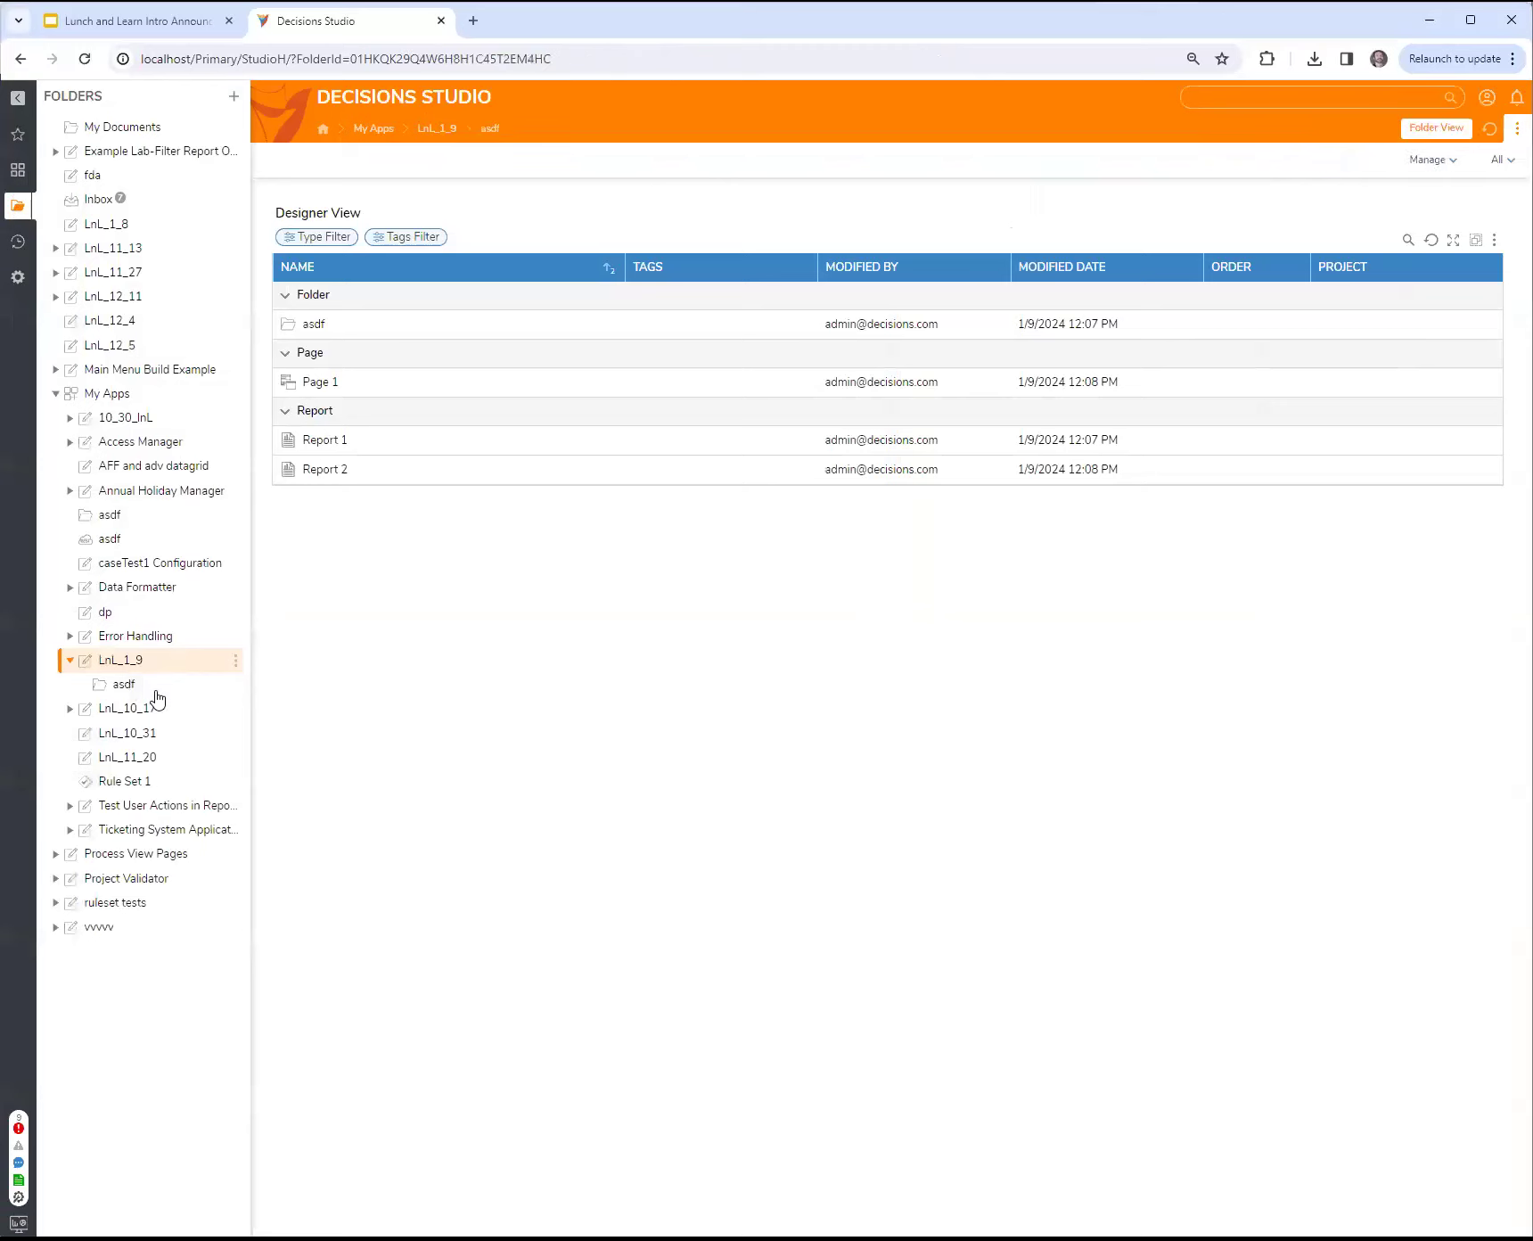
pyautogui.rightClick(157, 694)
pyautogui.moveTo(303, 727)
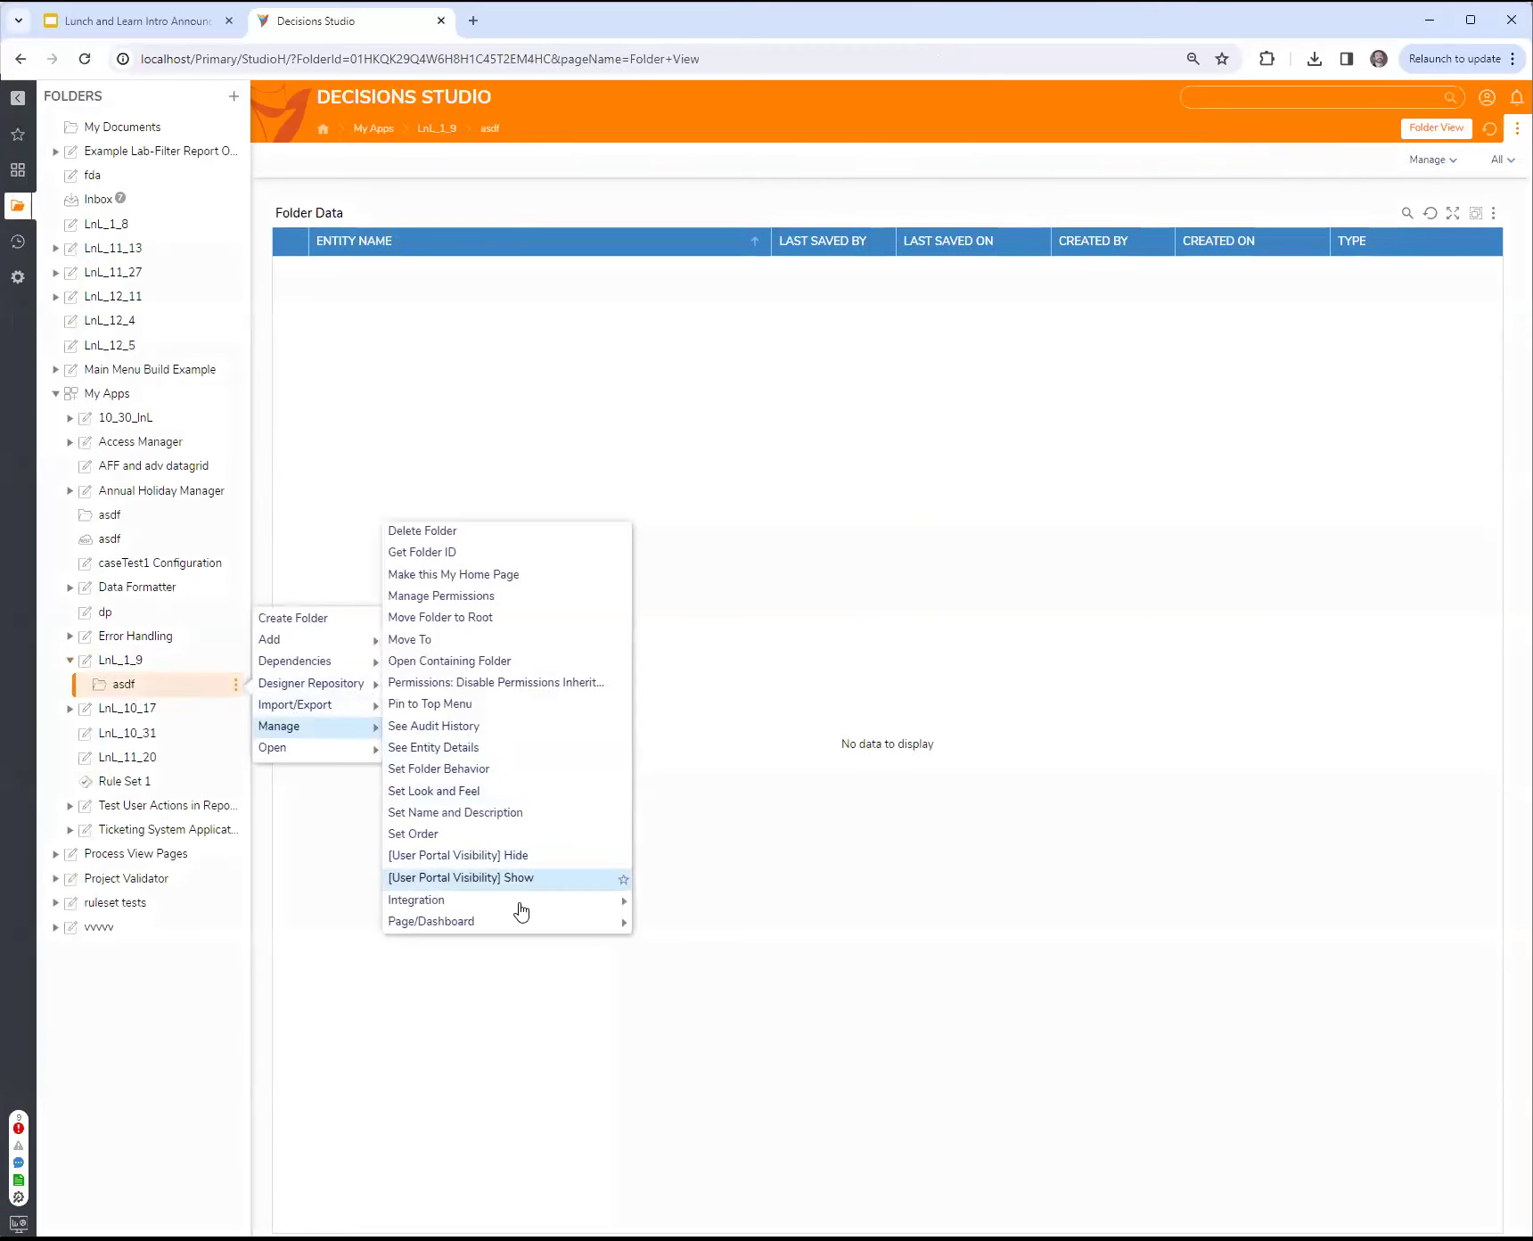
pyautogui.moveTo(529, 926)
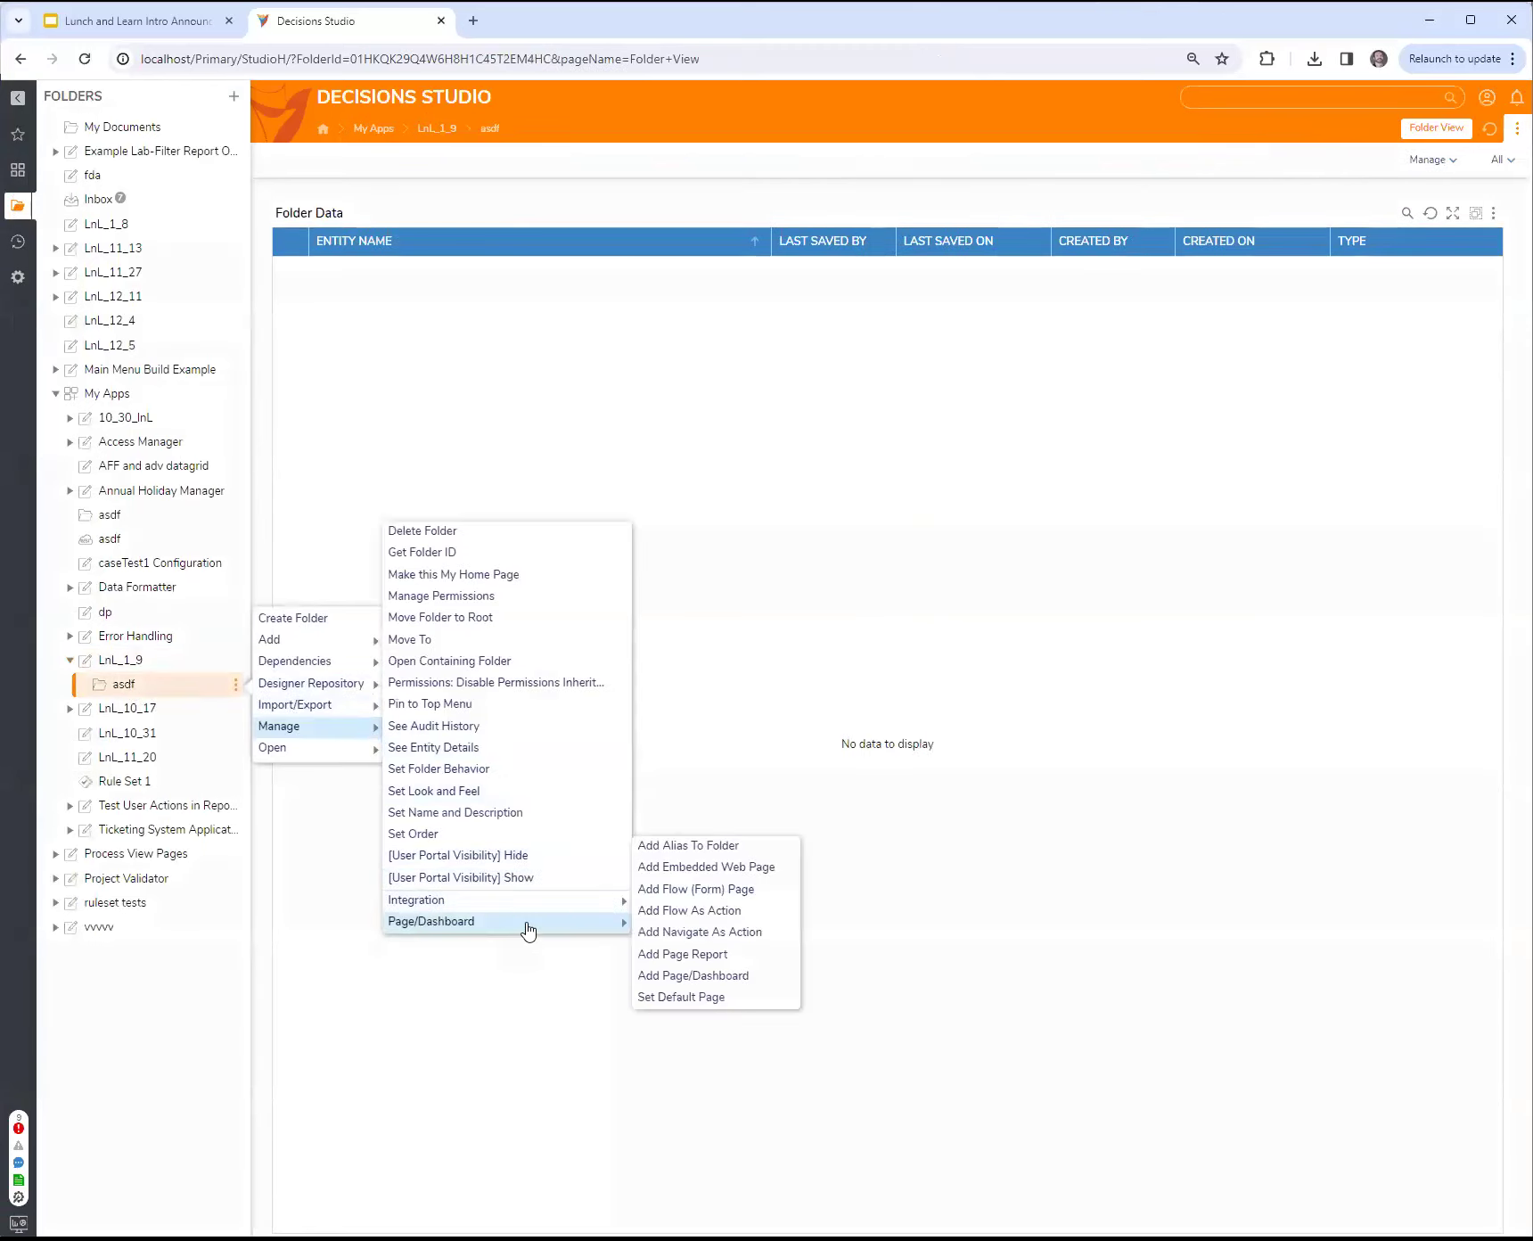
pyautogui.click(685, 979)
pyautogui.write('asdf')
pyautogui.click(788, 596)
pyautogui.click(619, 514)
pyautogui.click(1031, 991)
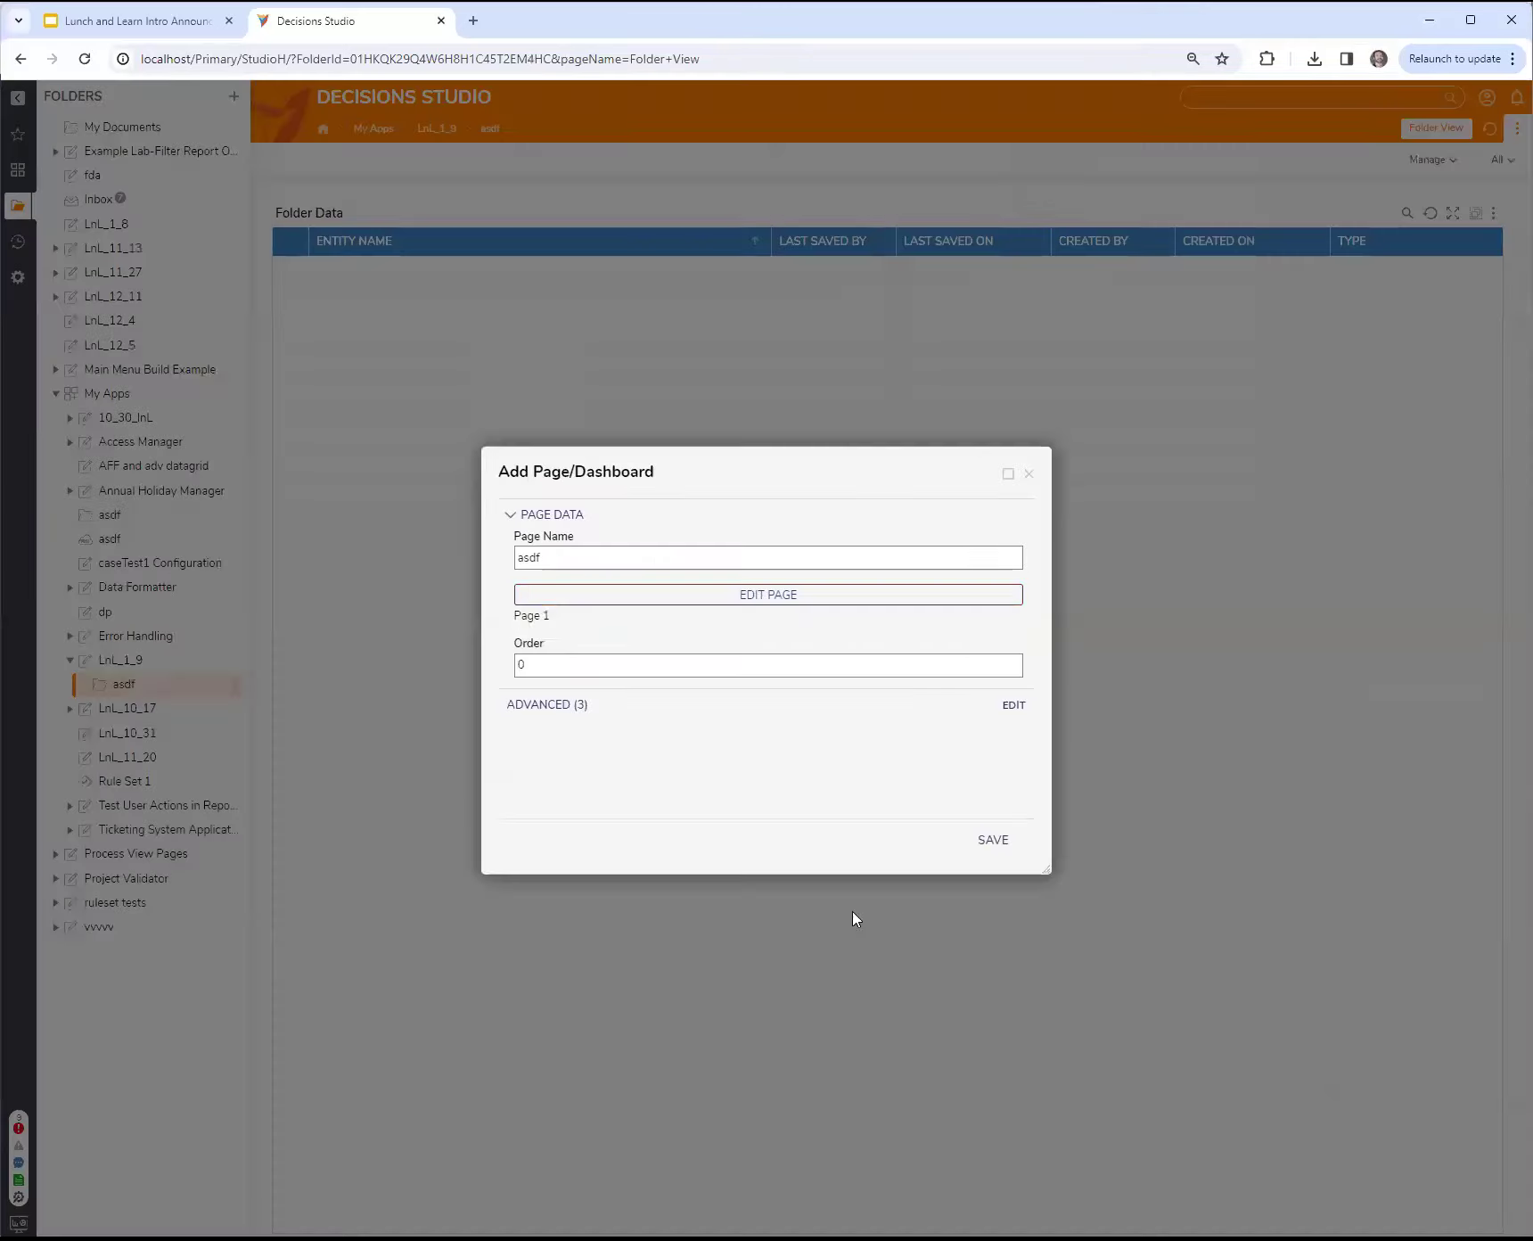
pyautogui.click(994, 838)
# Step: Reopen the asdf folder to view its dashboard with both reports, and return to the LnL_1_9 folder
pyautogui.click(125, 660)
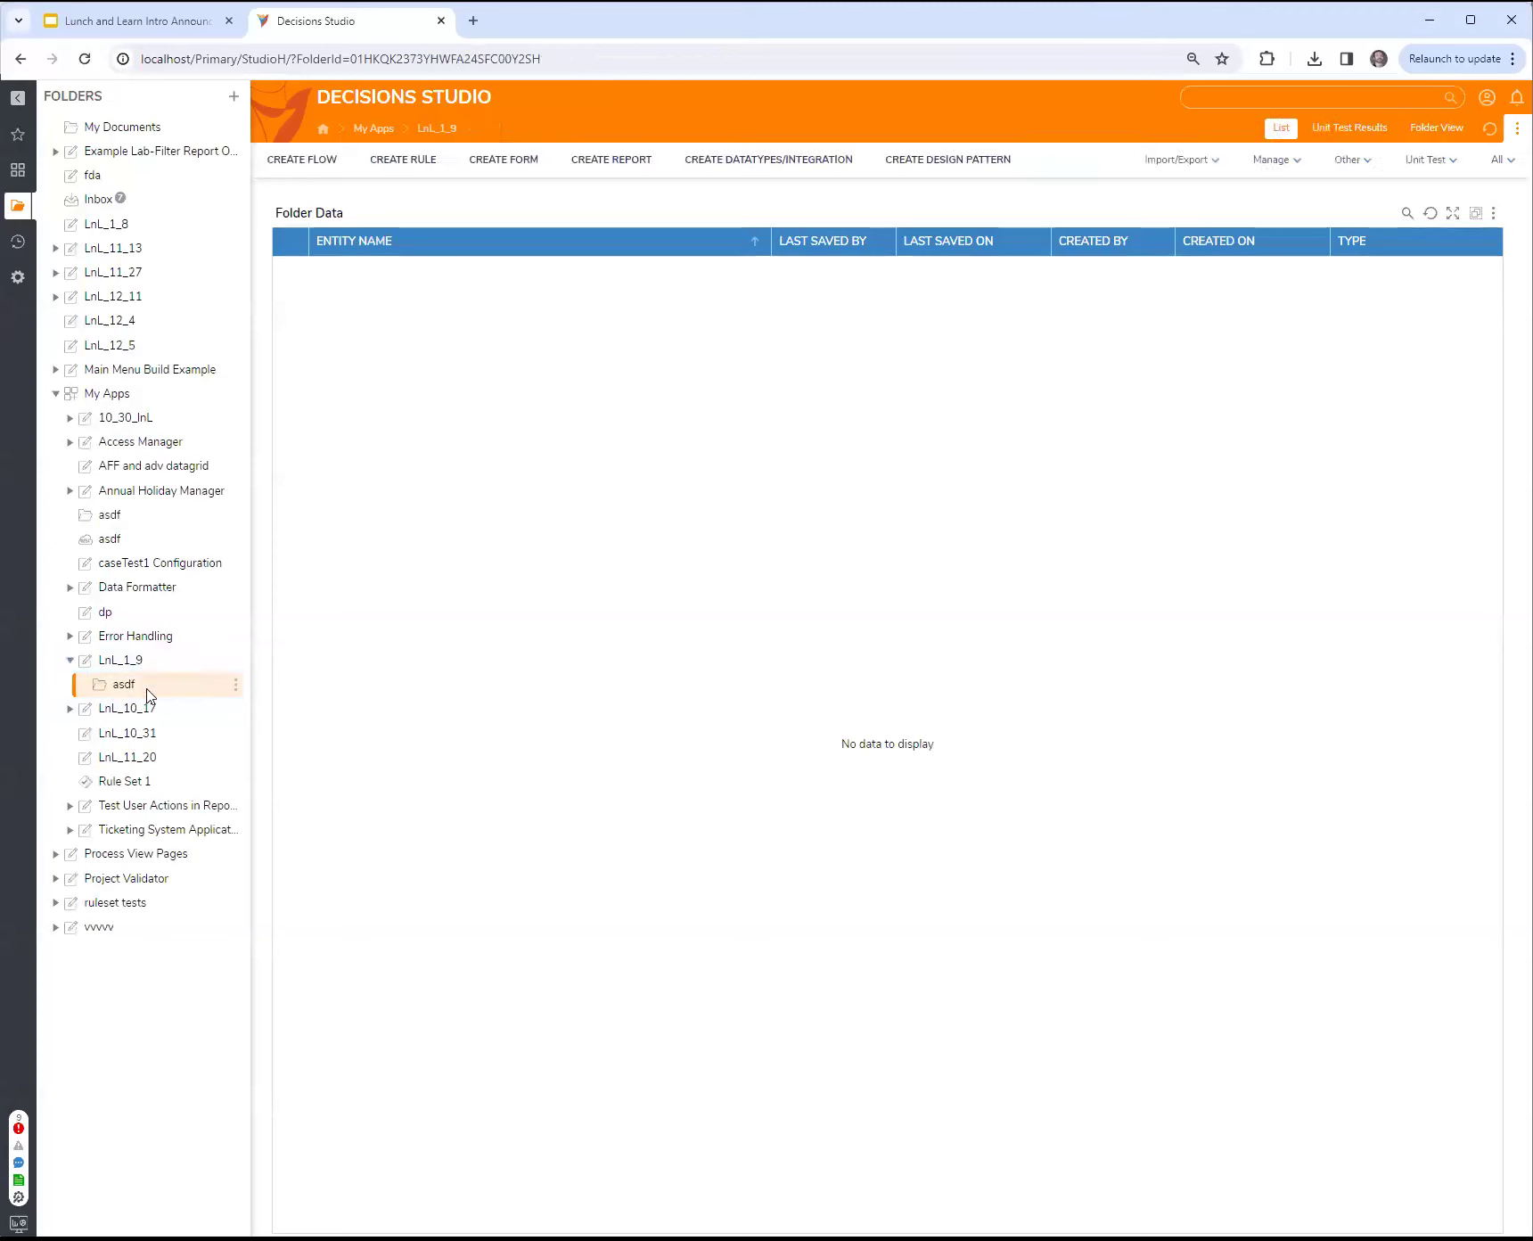
pyautogui.click(146, 693)
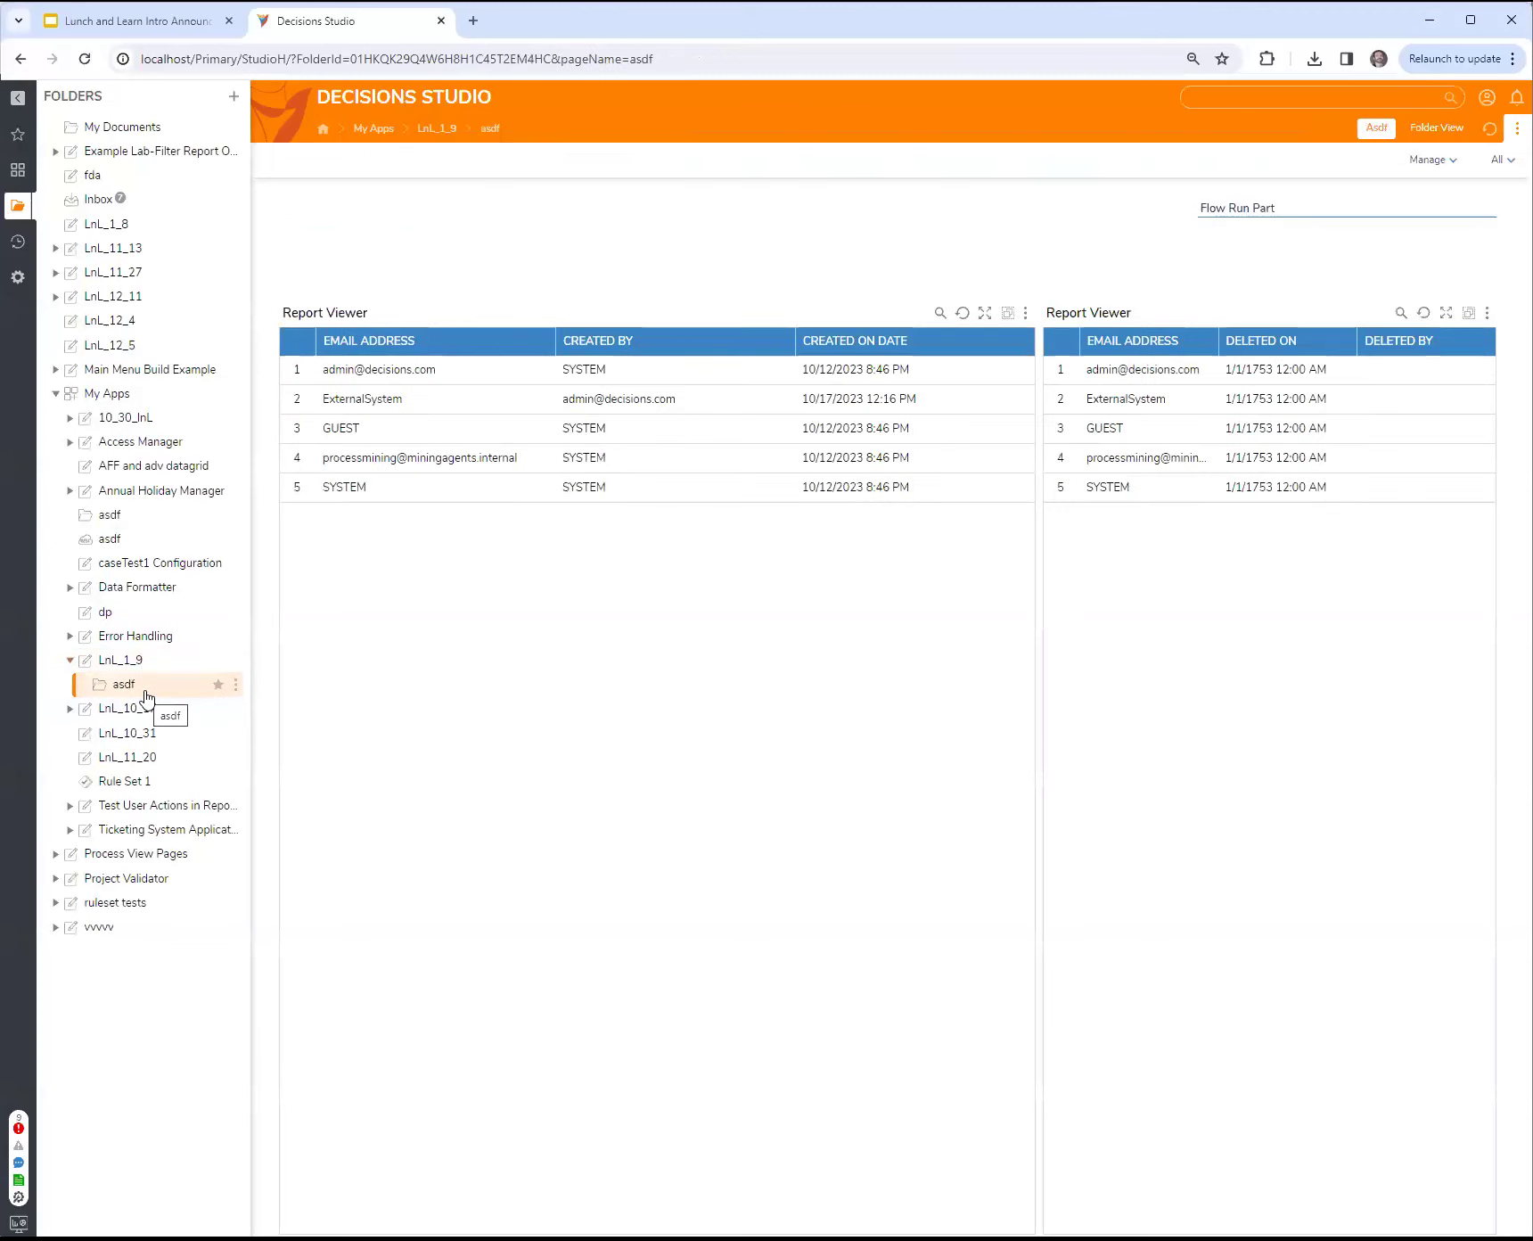
pyautogui.click(133, 664)
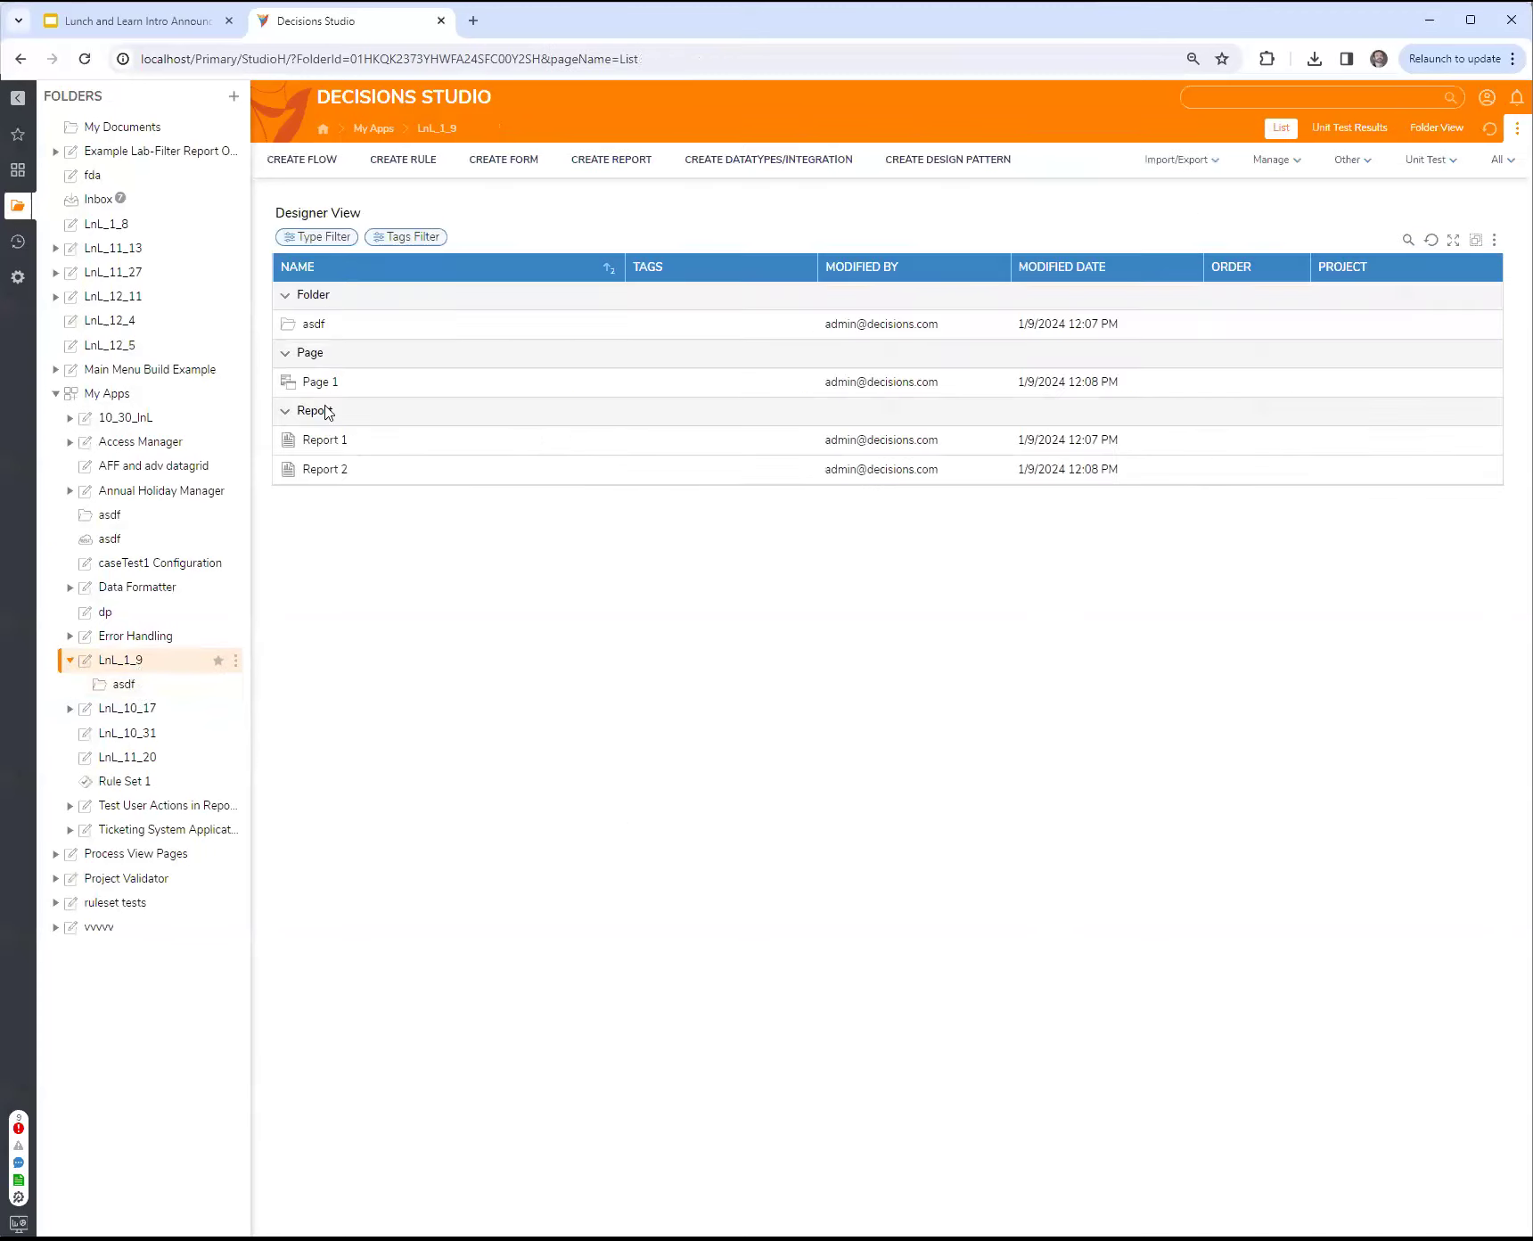
# Step: Open Page 1 for editing and create a new default flow named Flow 1 for its Flow Run Part
pyautogui.doubleClick(374, 387)
pyautogui.click(1338, 212)
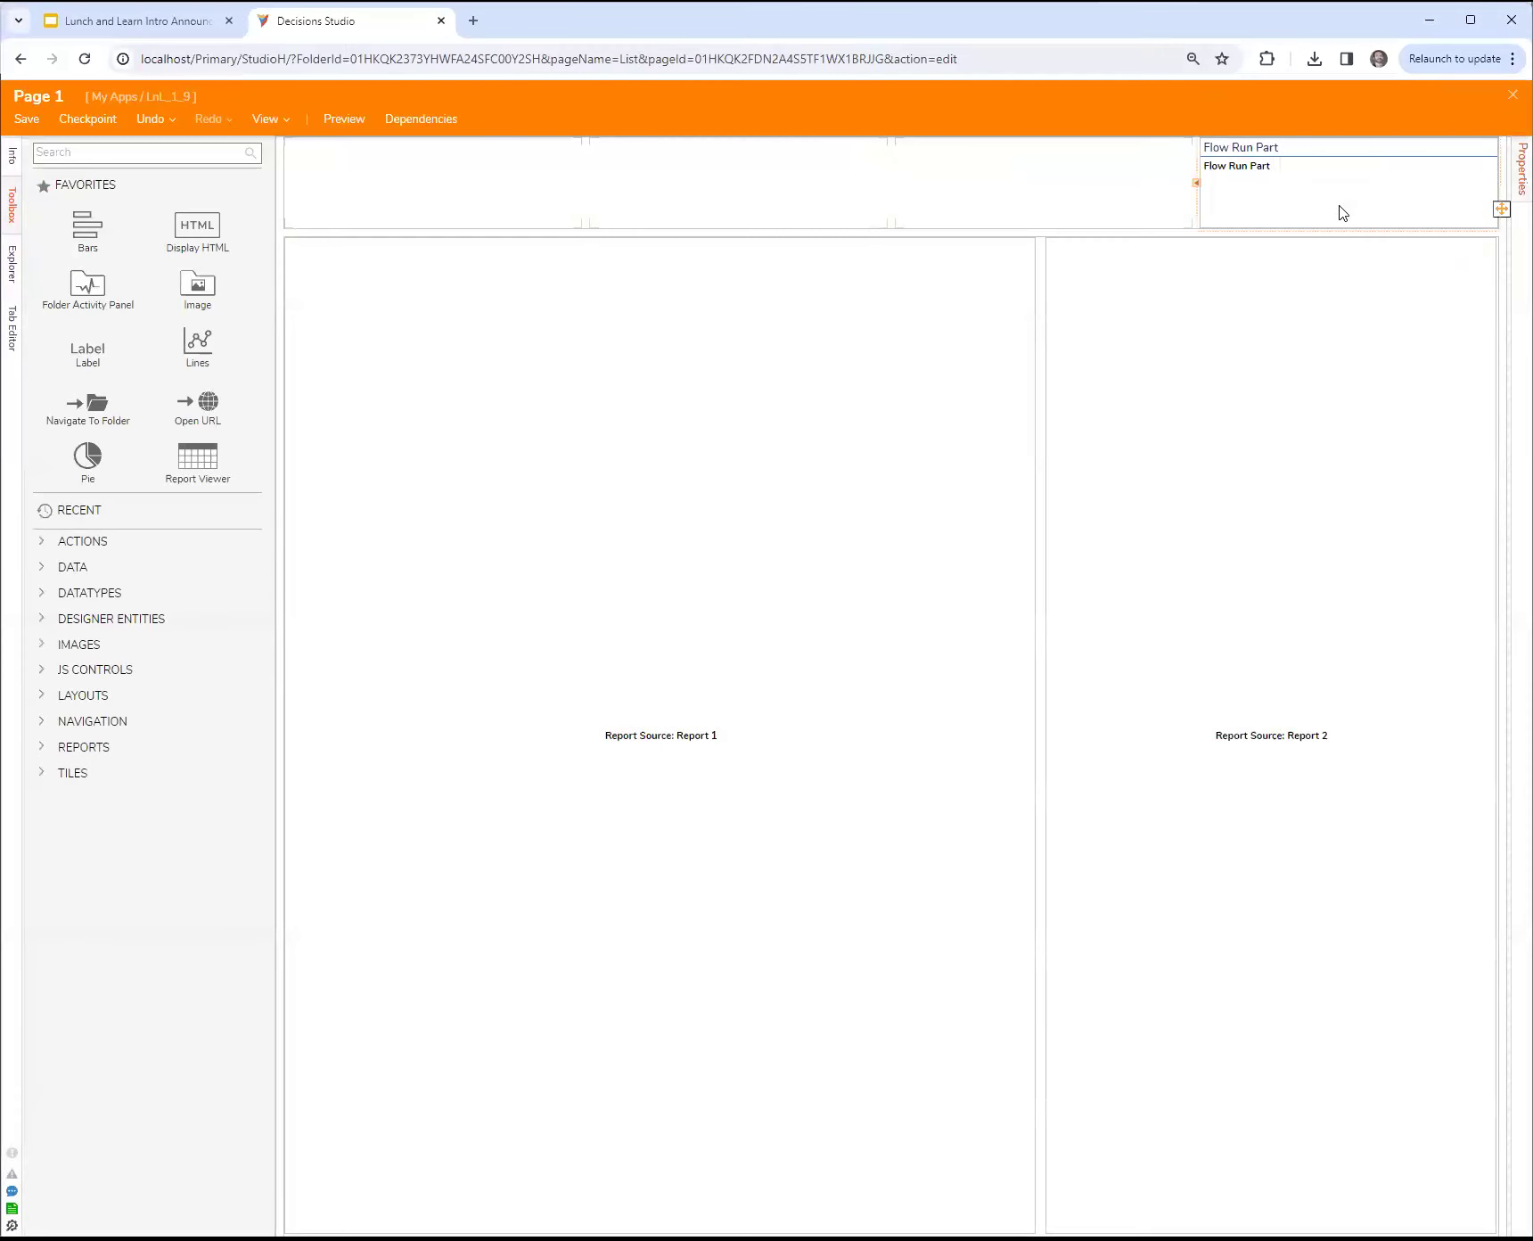
pyautogui.click(1386, 394)
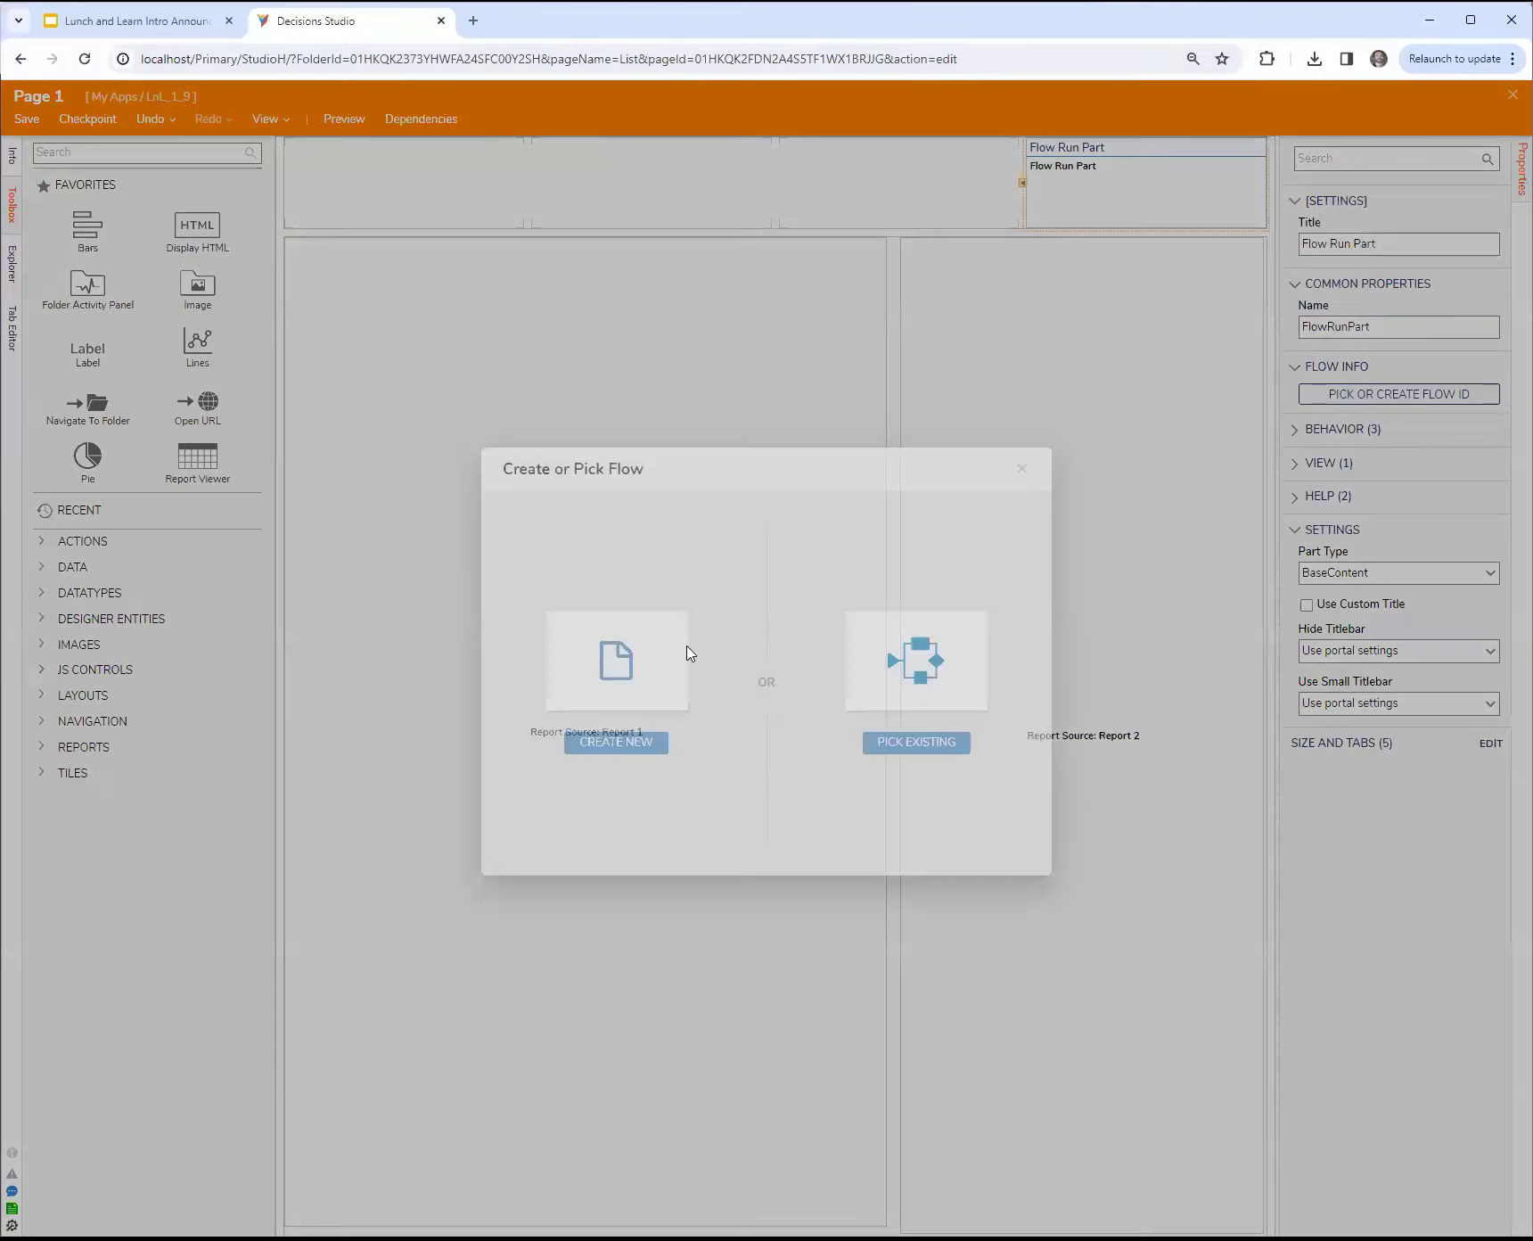
pyautogui.click(627, 665)
pyautogui.click(680, 520)
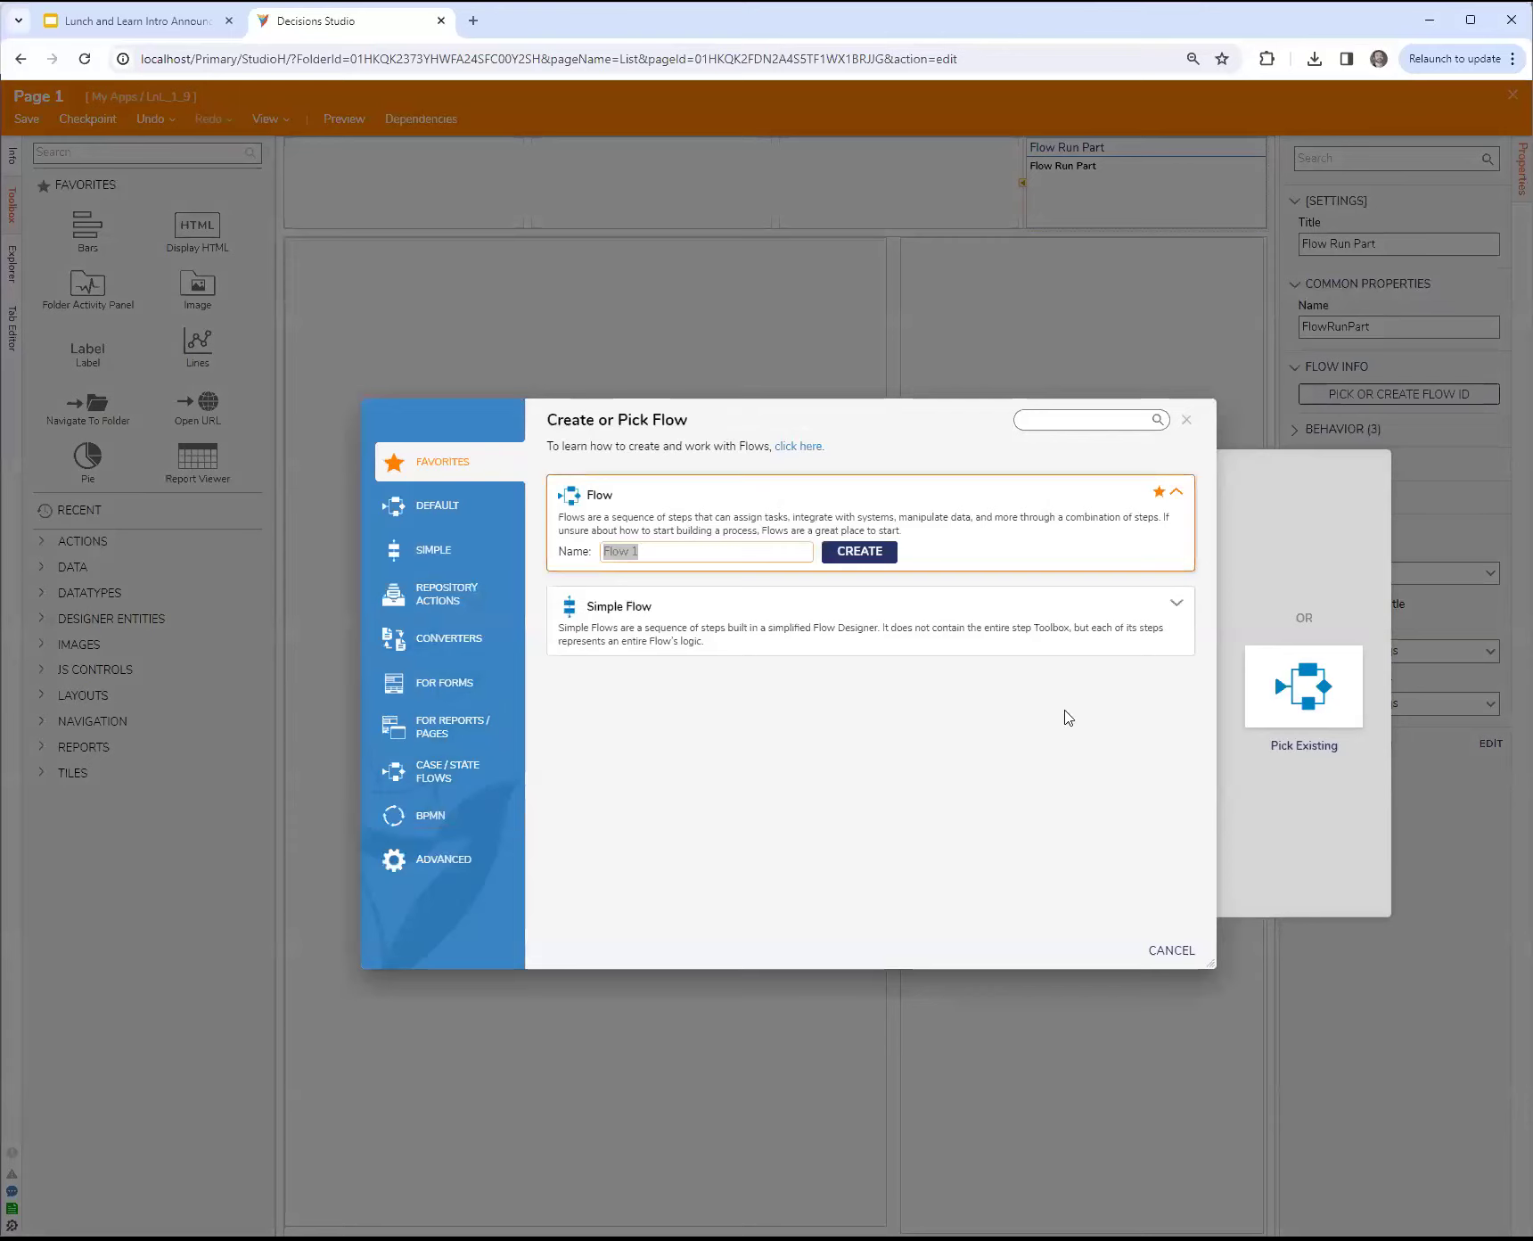
pyautogui.click(859, 551)
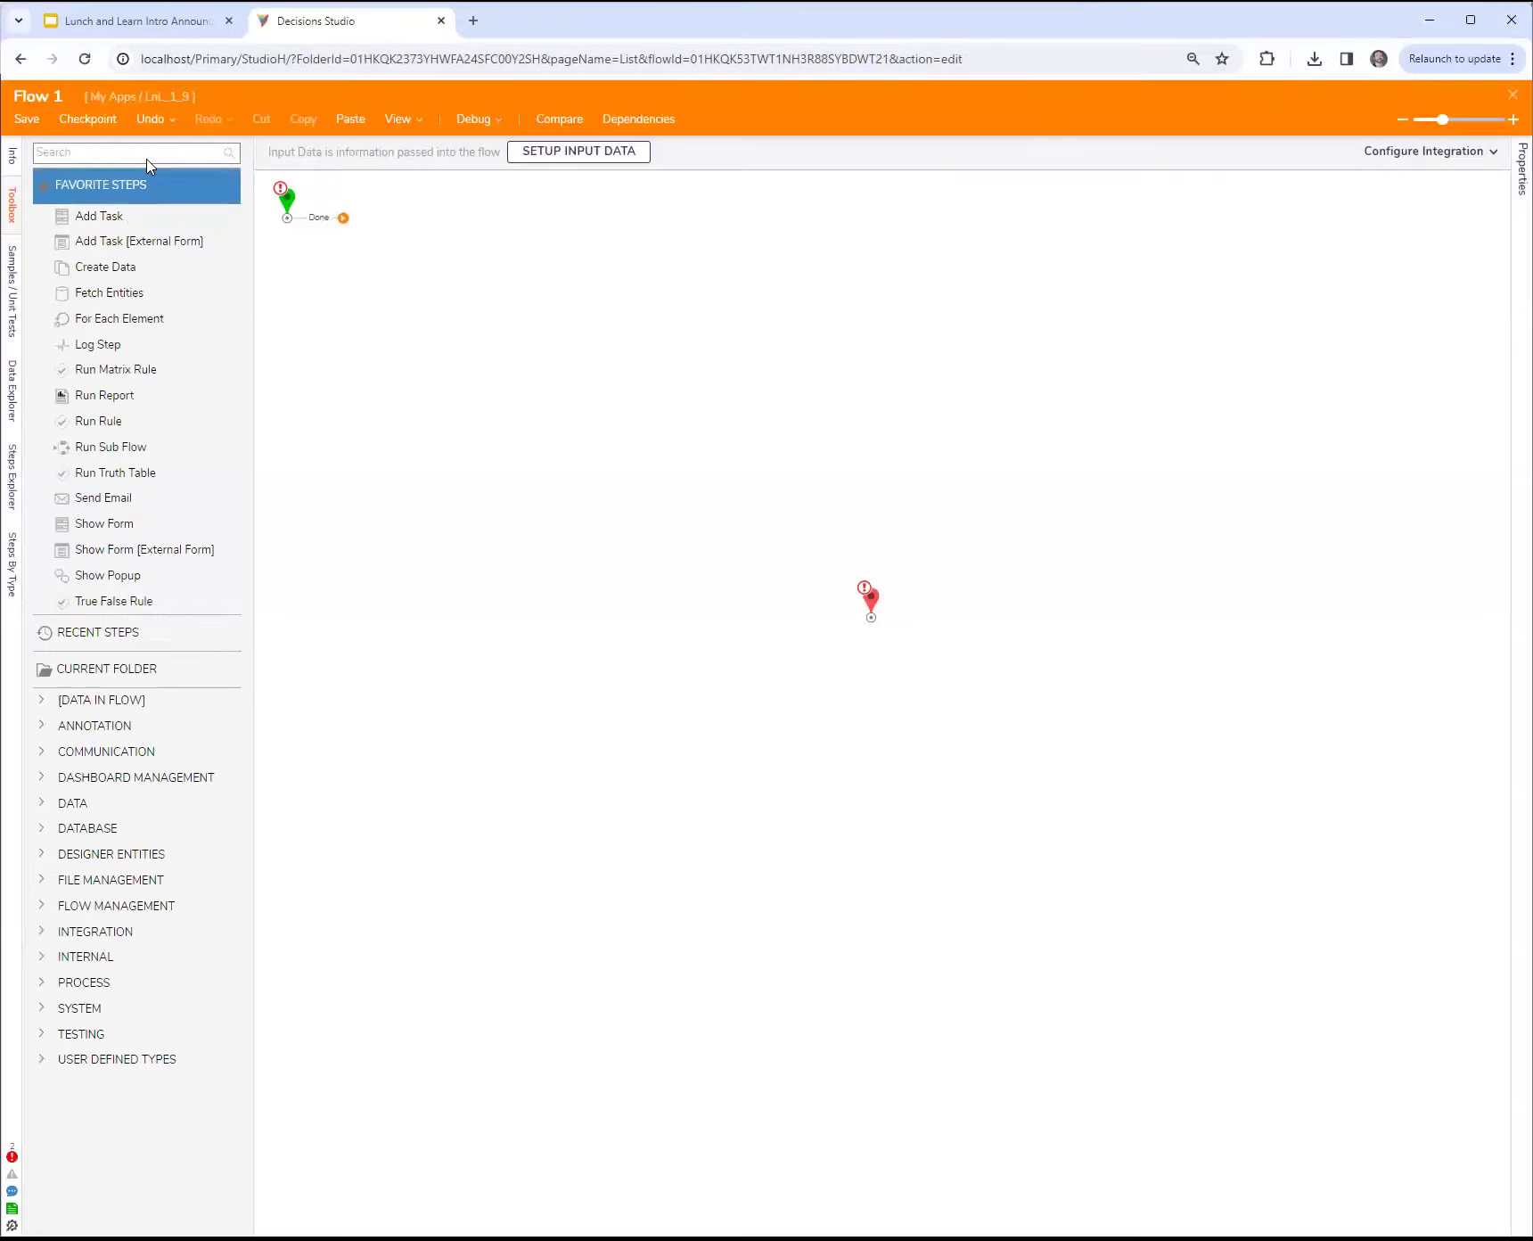
# Step: Find the Set Dashboard Report Parameters step by searching for dashboard and add it to the flow after the start step
pyautogui.click(148, 157)
pyautogui.write('dash')
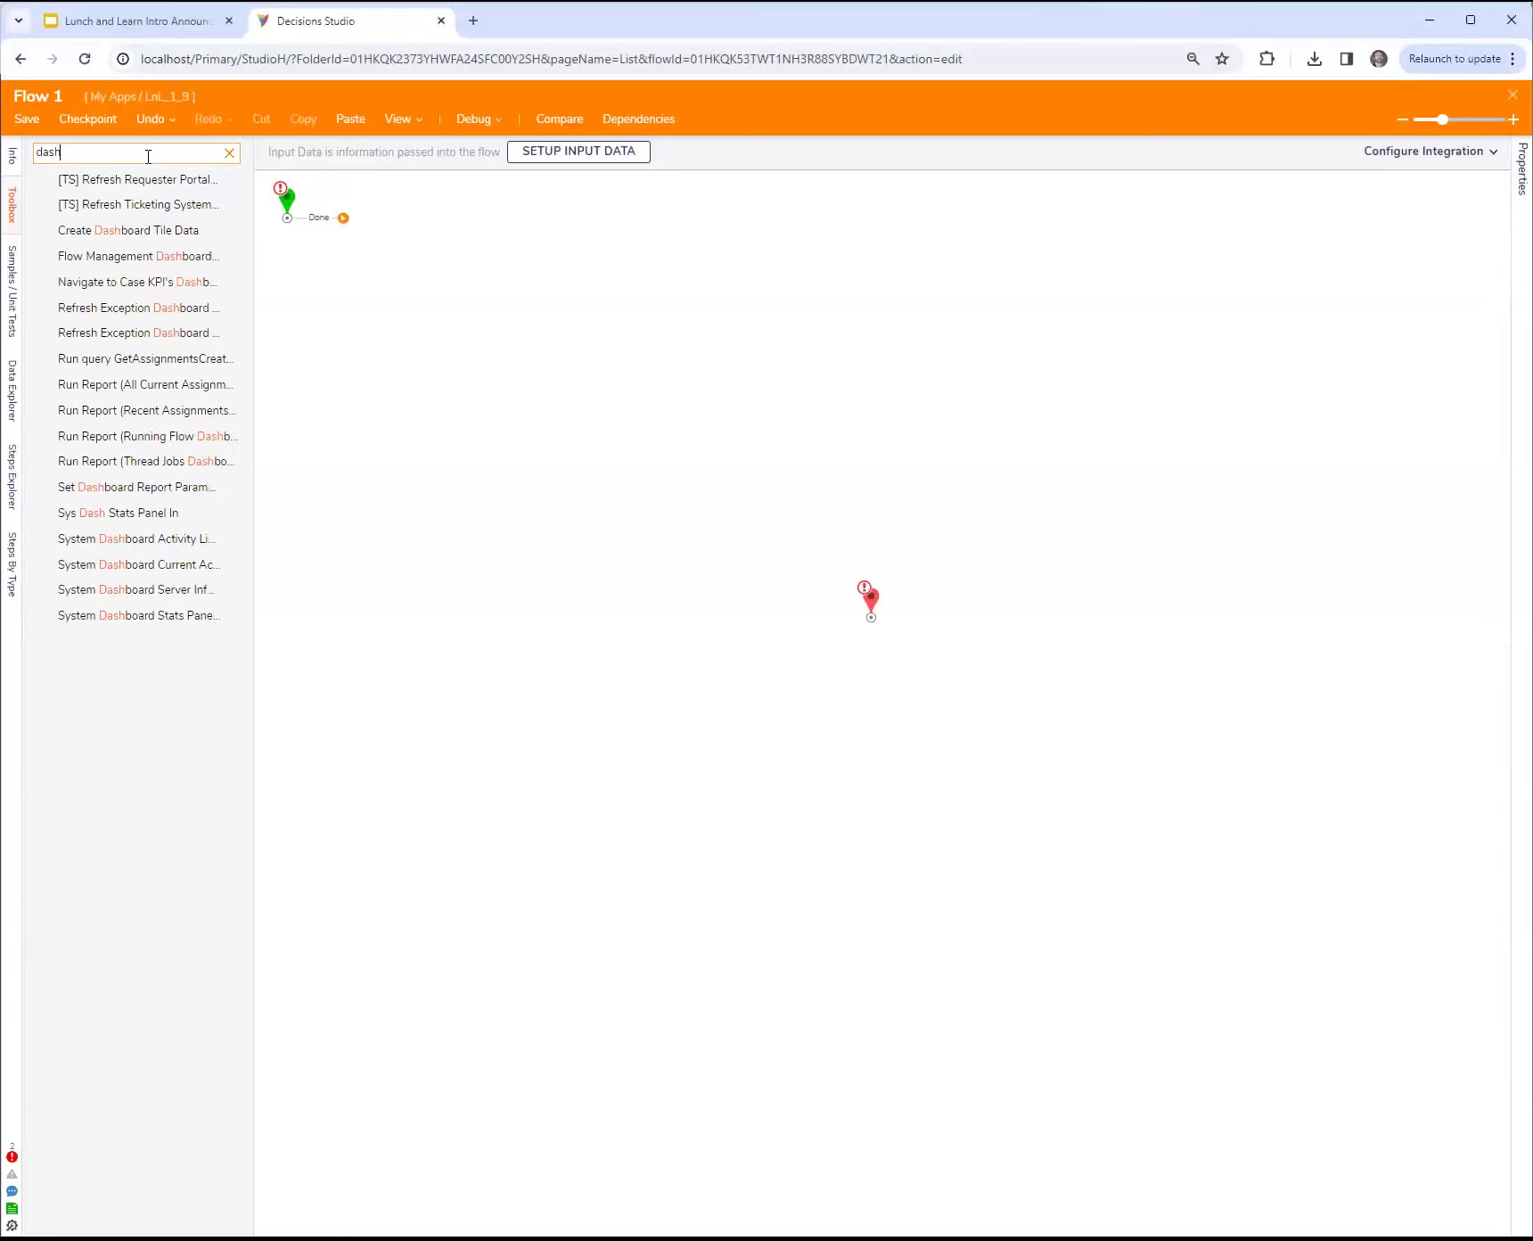
pyautogui.write('board')
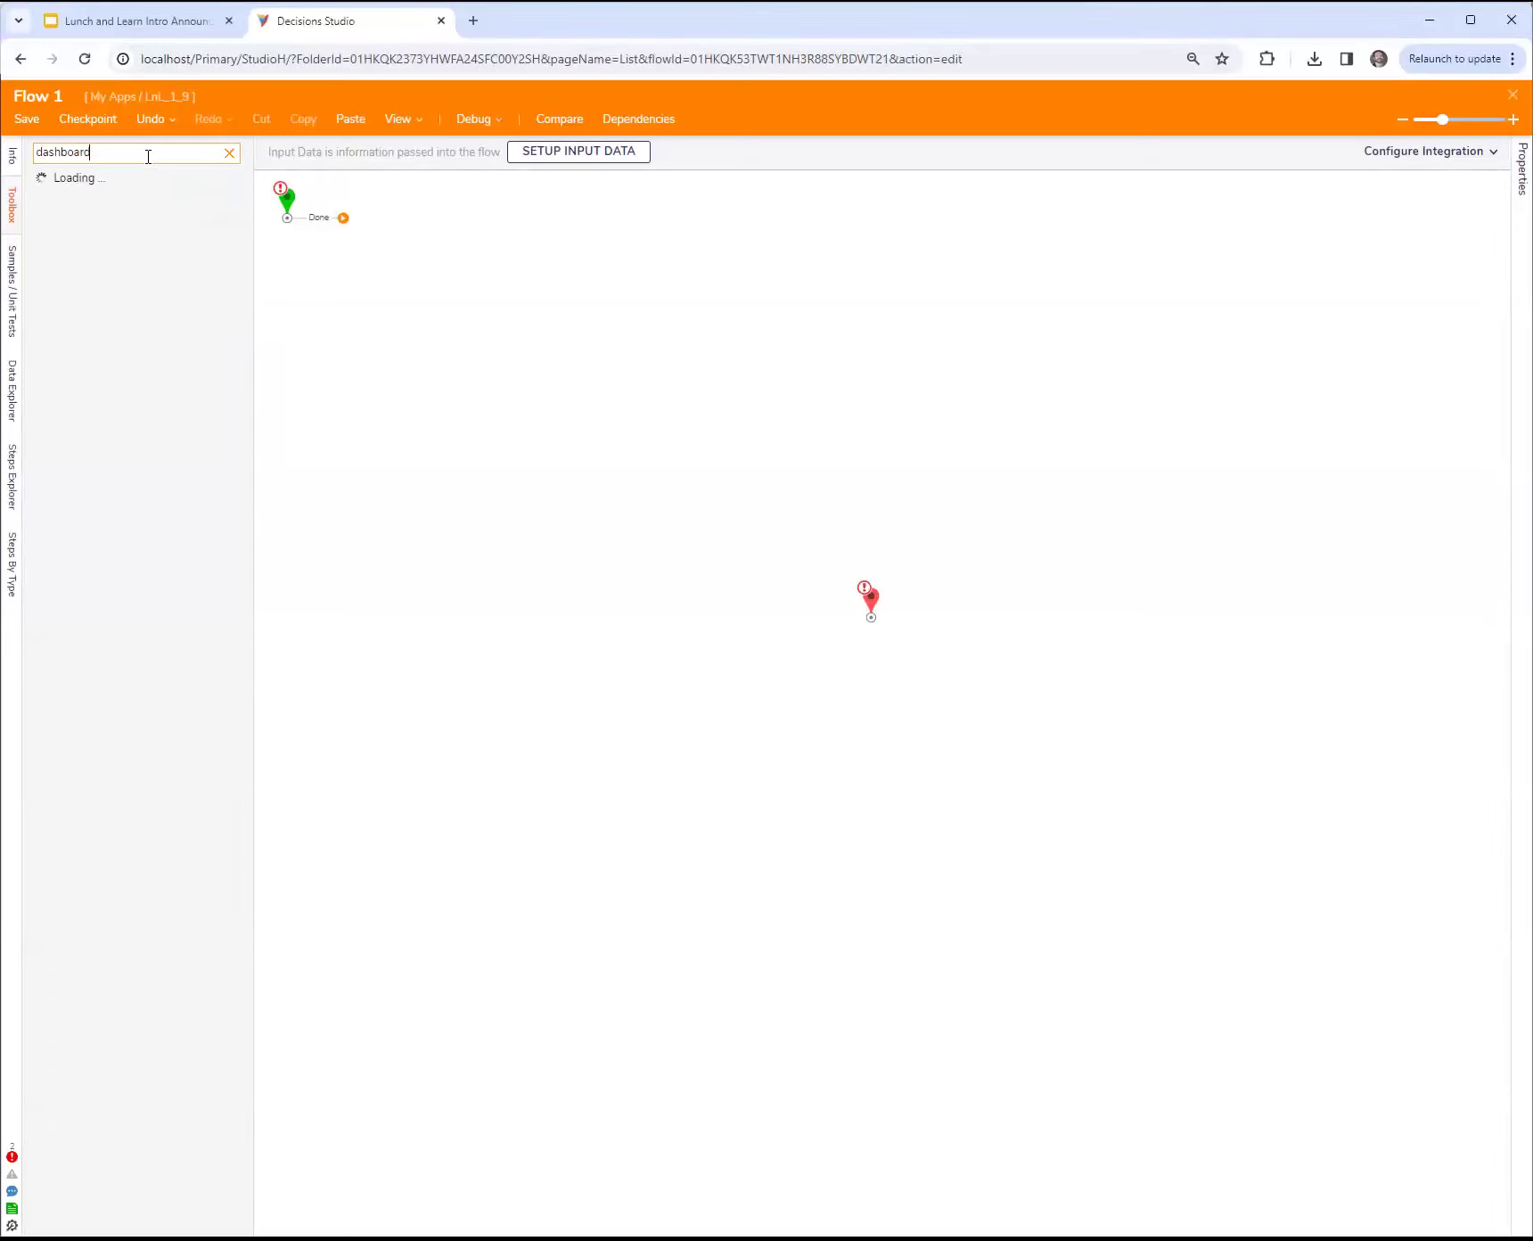
pyautogui.moveTo(134, 487); pyautogui.dragTo(463, 284)
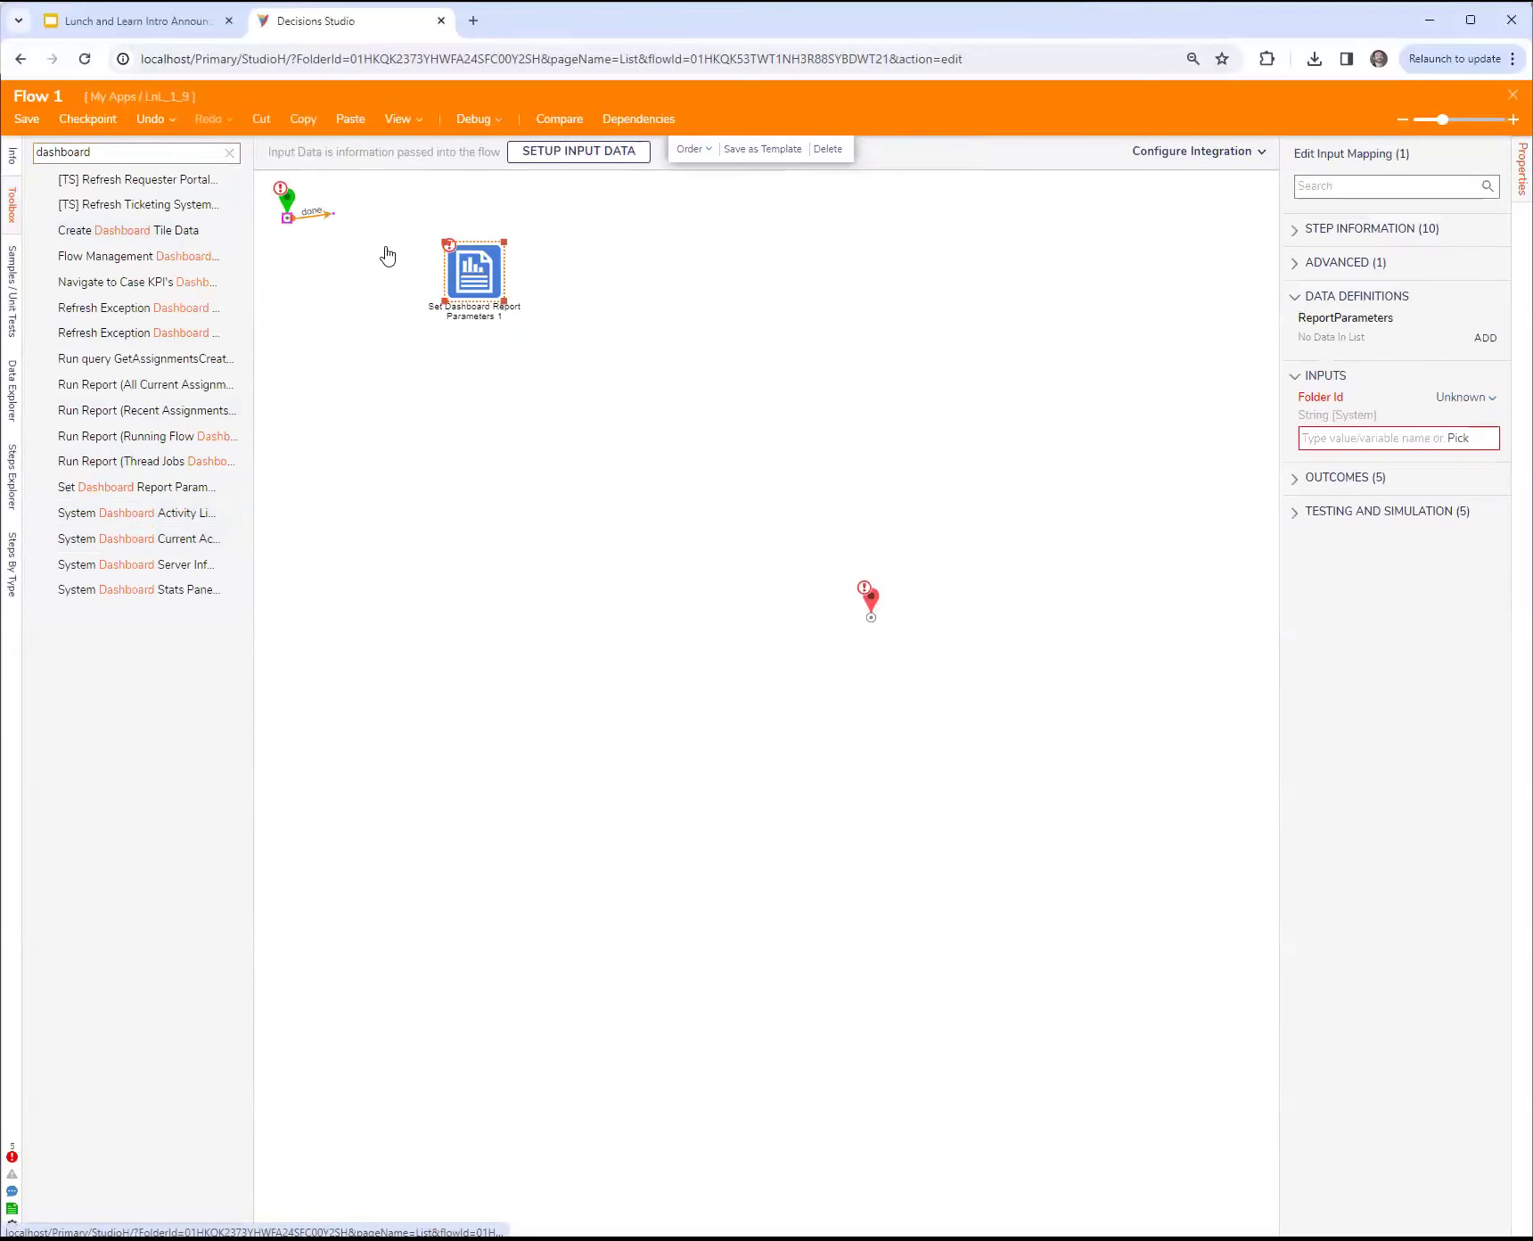
pyautogui.click(827, 381)
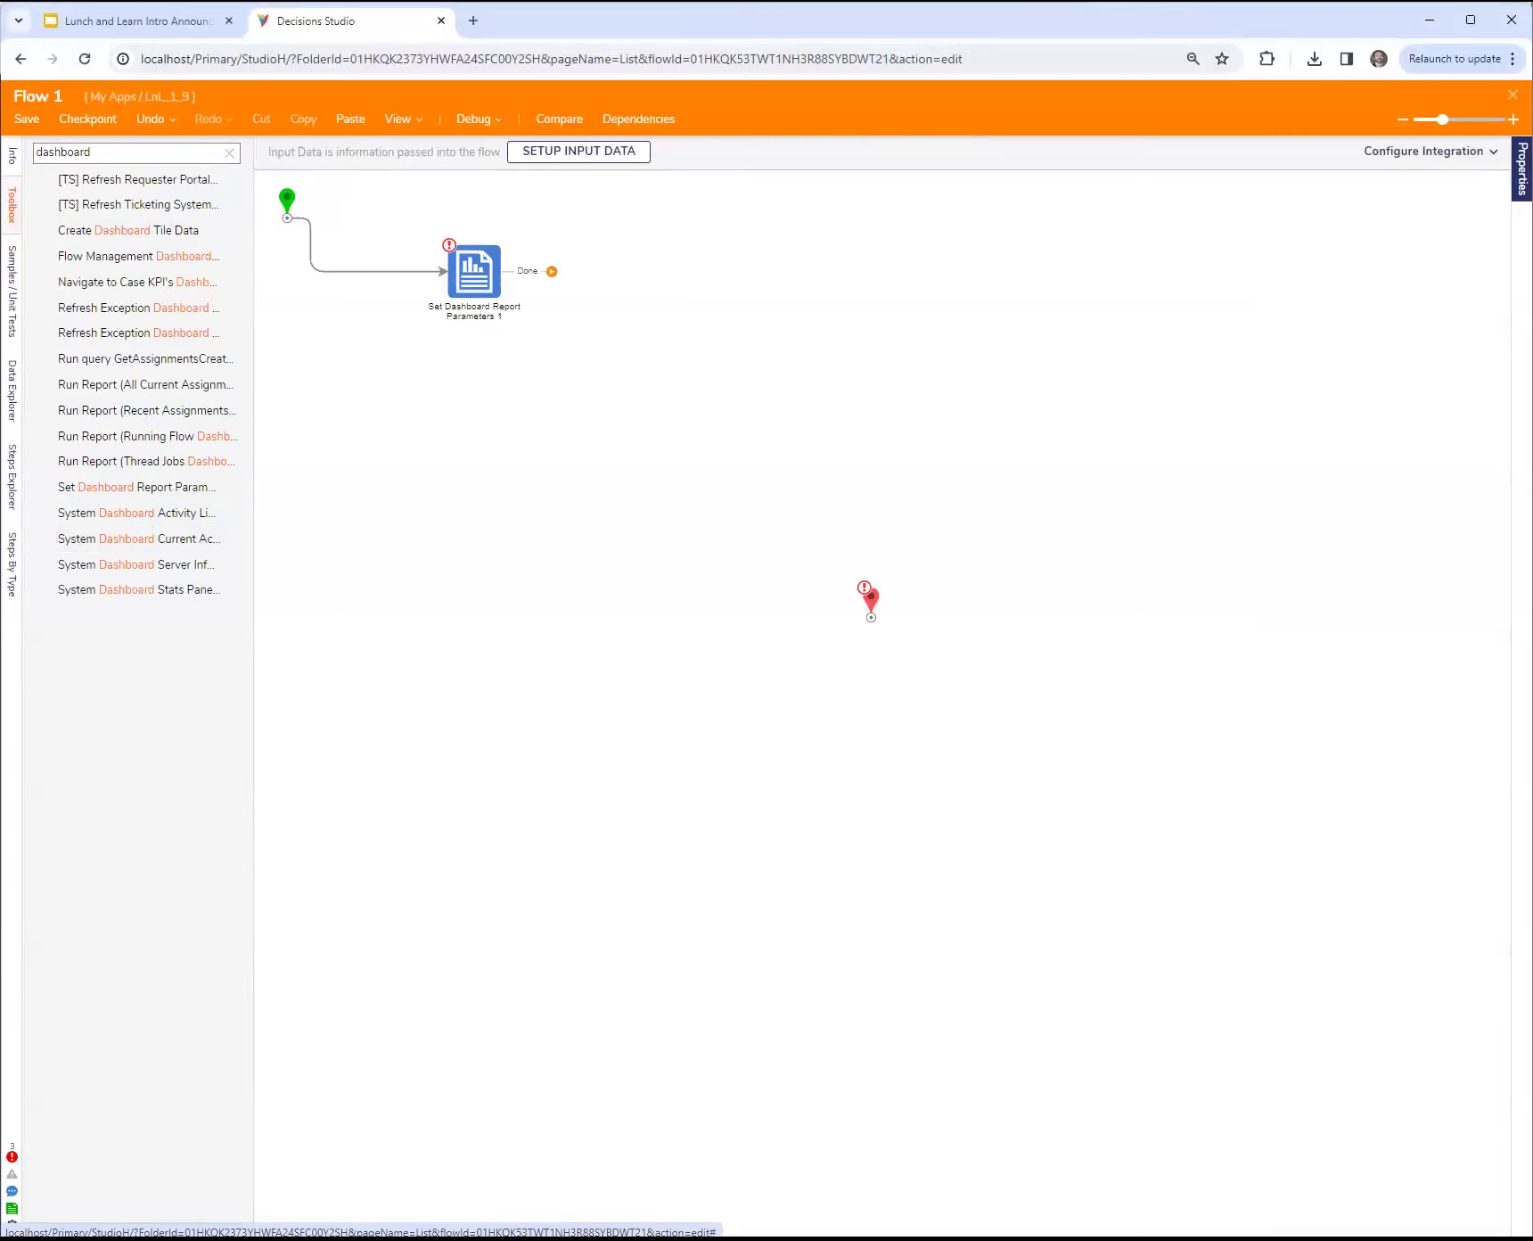
# Step: Set the flow's Behavior Type to User Action Flow [Folder Aware]
pyautogui.click(1522, 170)
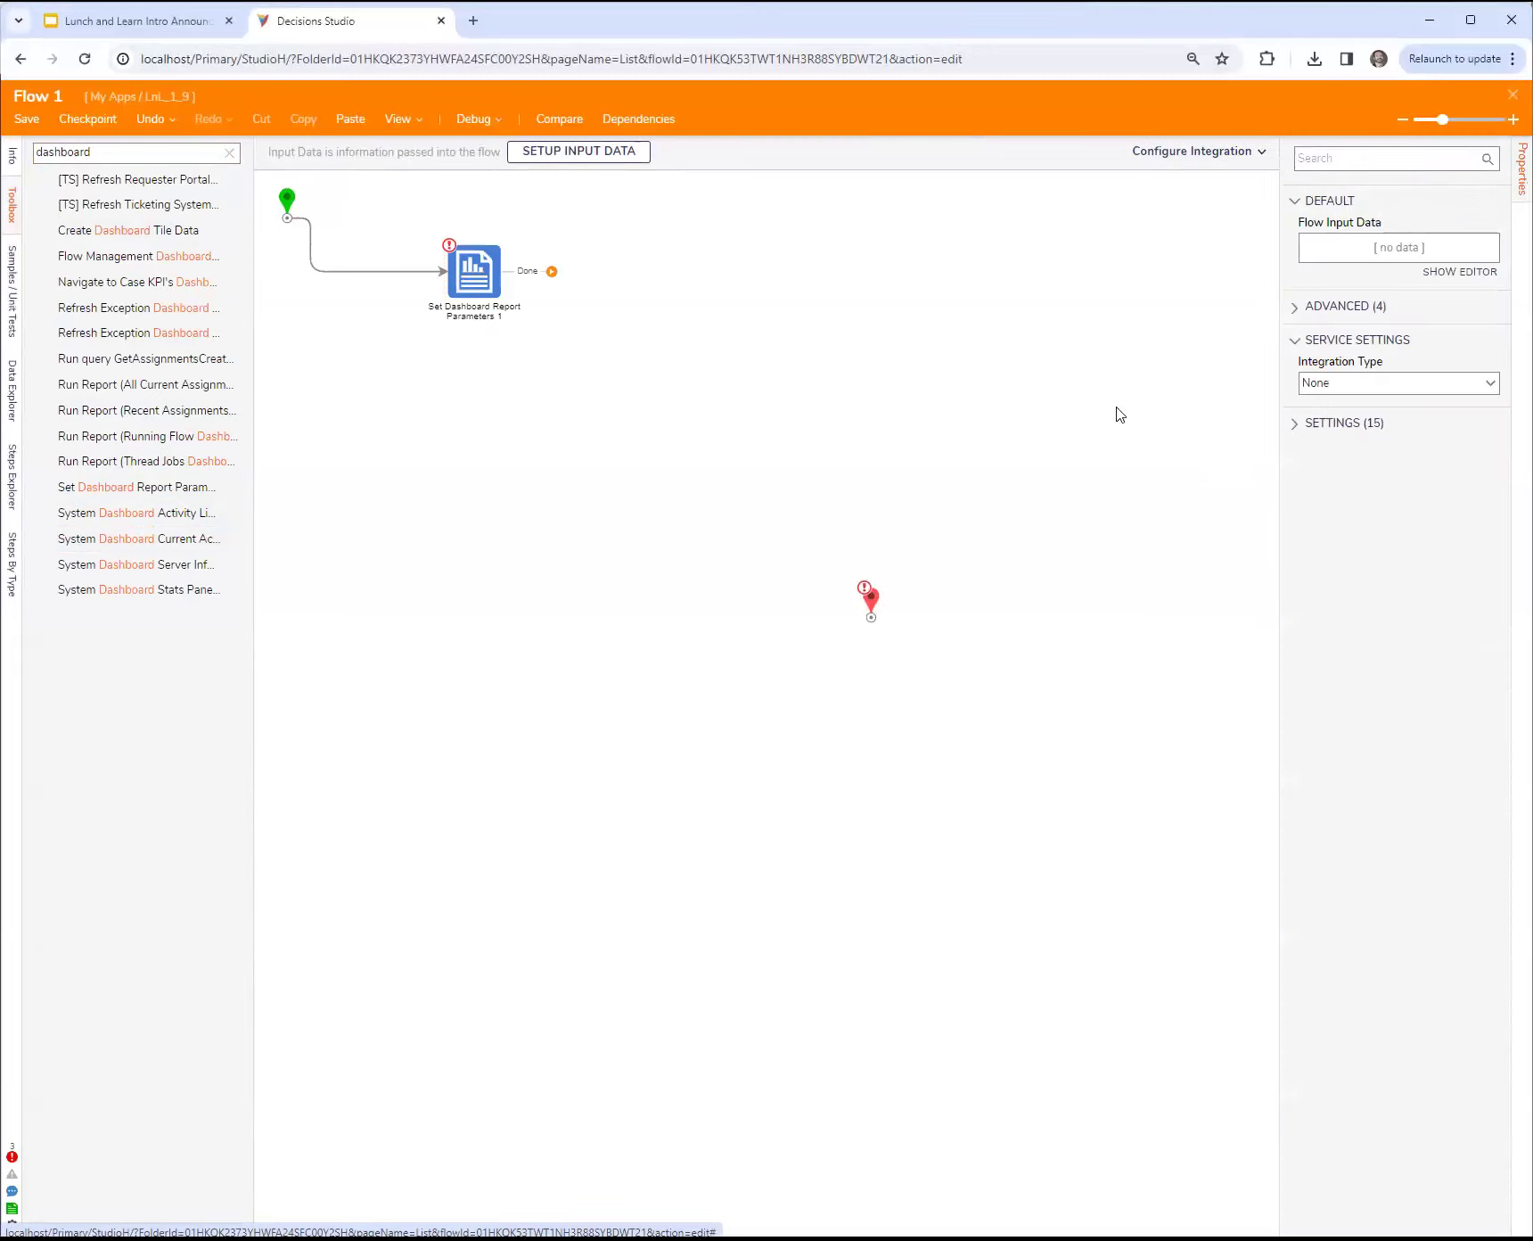
pyautogui.click(1293, 424)
pyautogui.click(1414, 466)
pyautogui.write('aware')
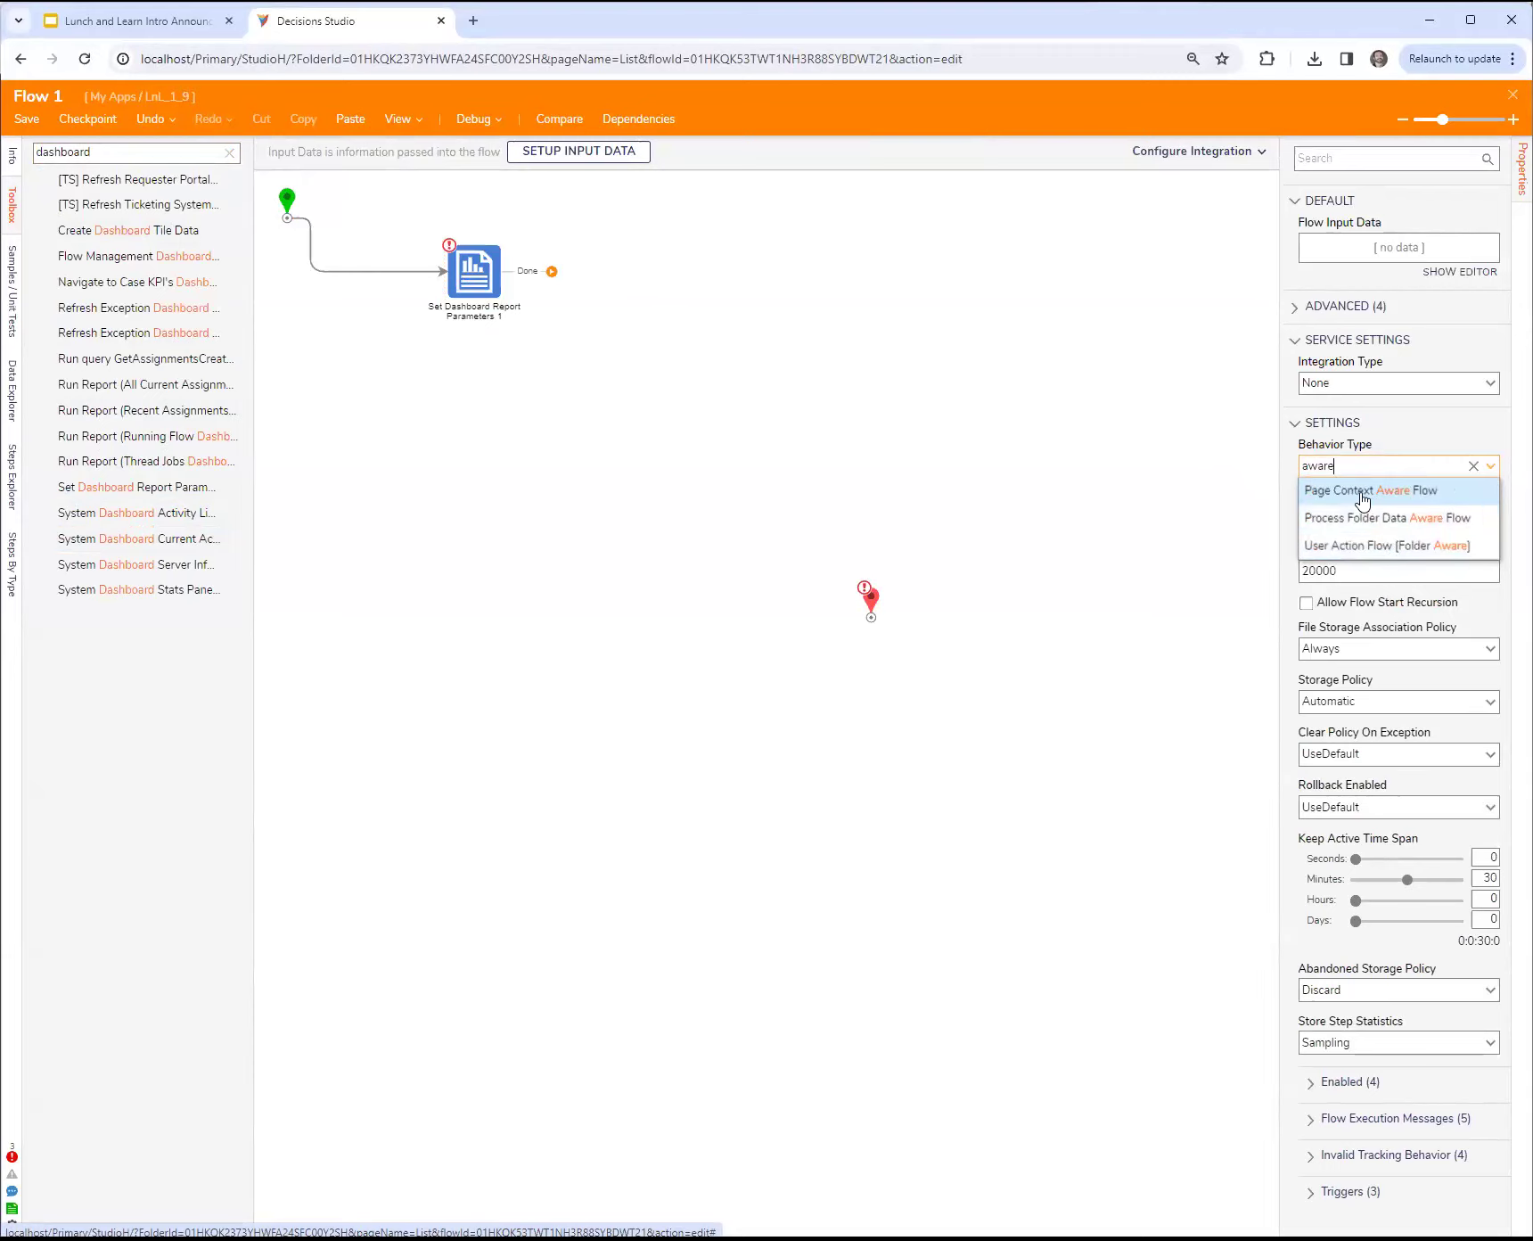
pyautogui.click(1364, 547)
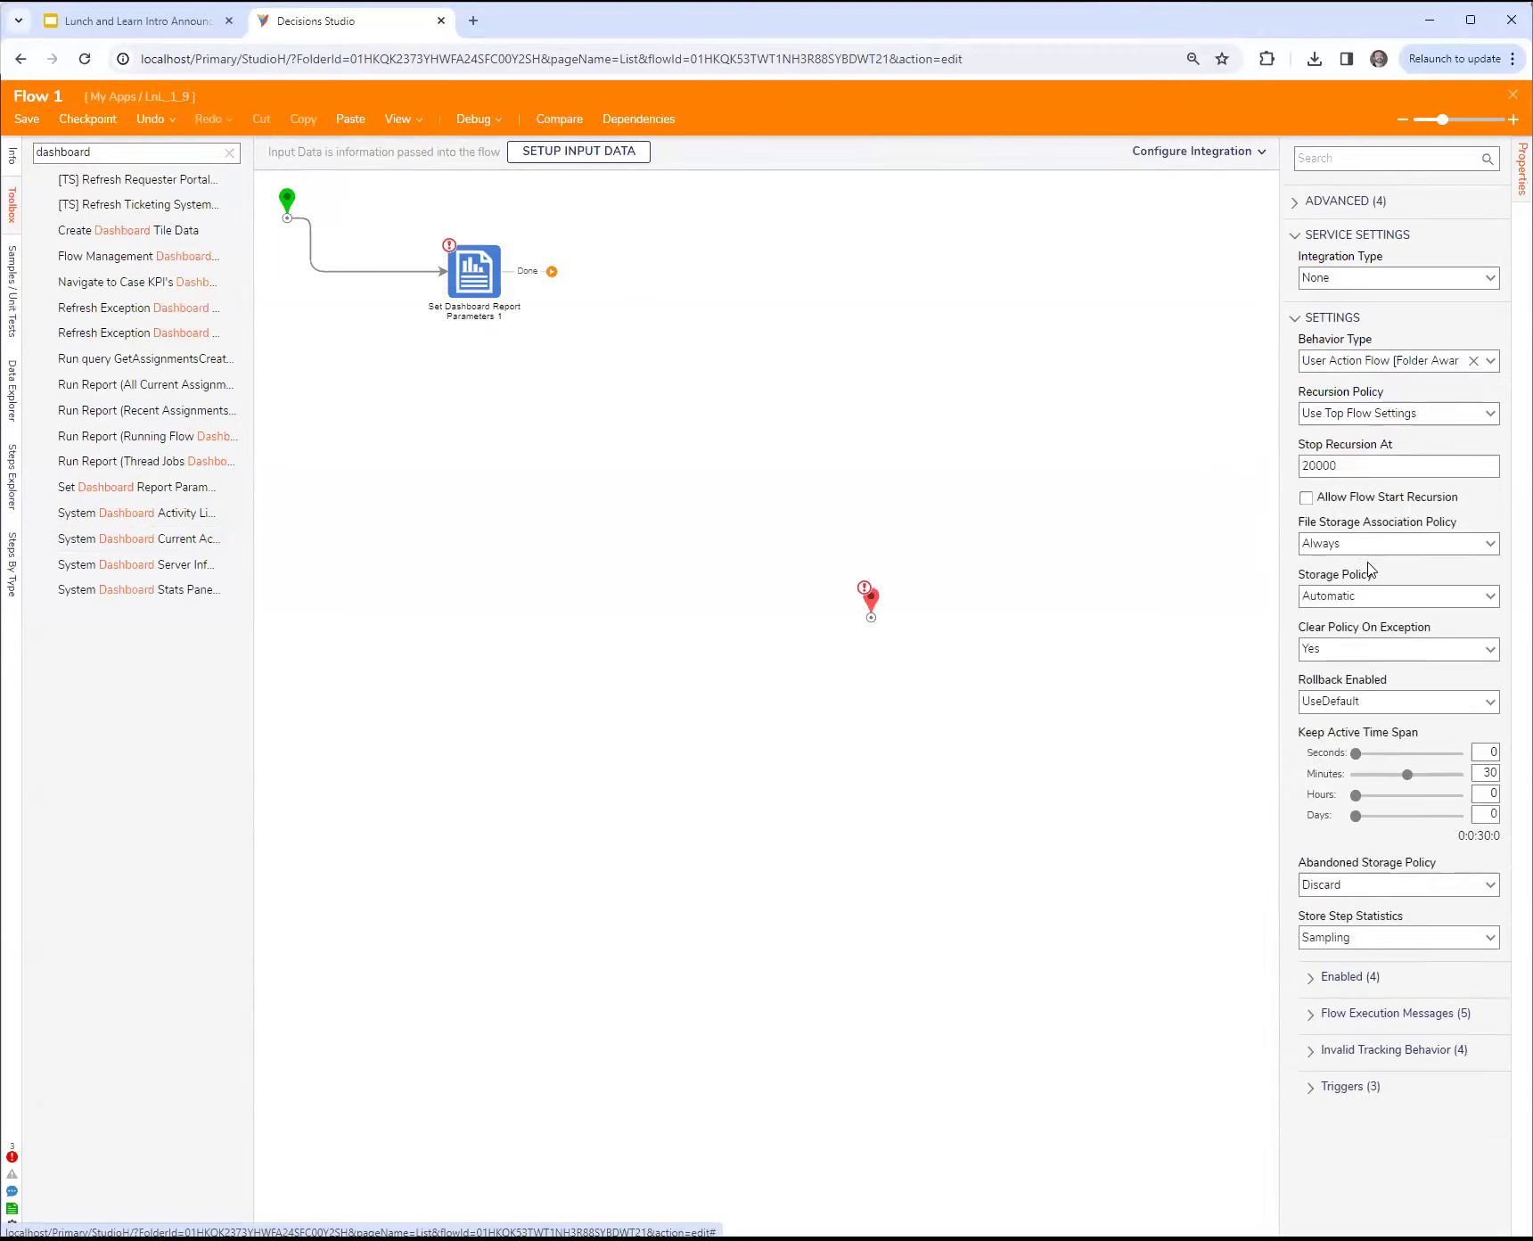
# Step: Map the Folder Id input of the Set Dashboard Report Parameters step to the Folder Id in the flow data
pyautogui.click(480, 294)
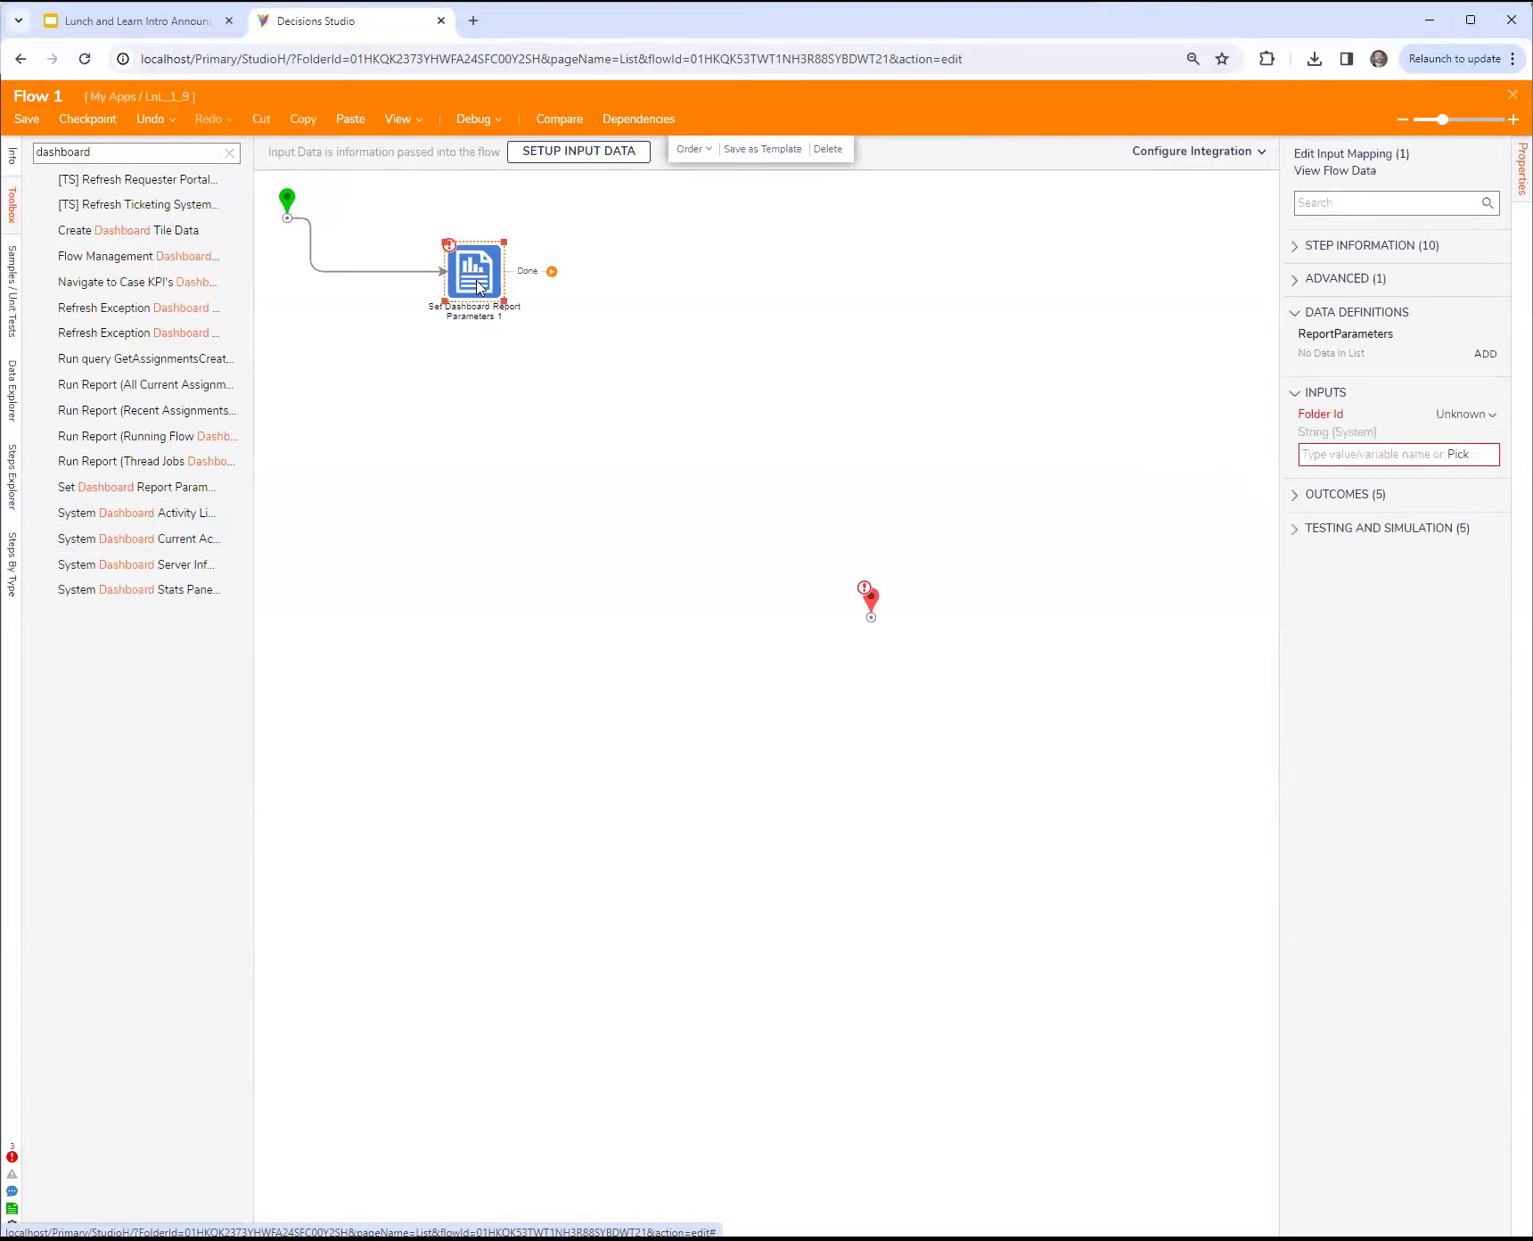
pyautogui.click(11, 391)
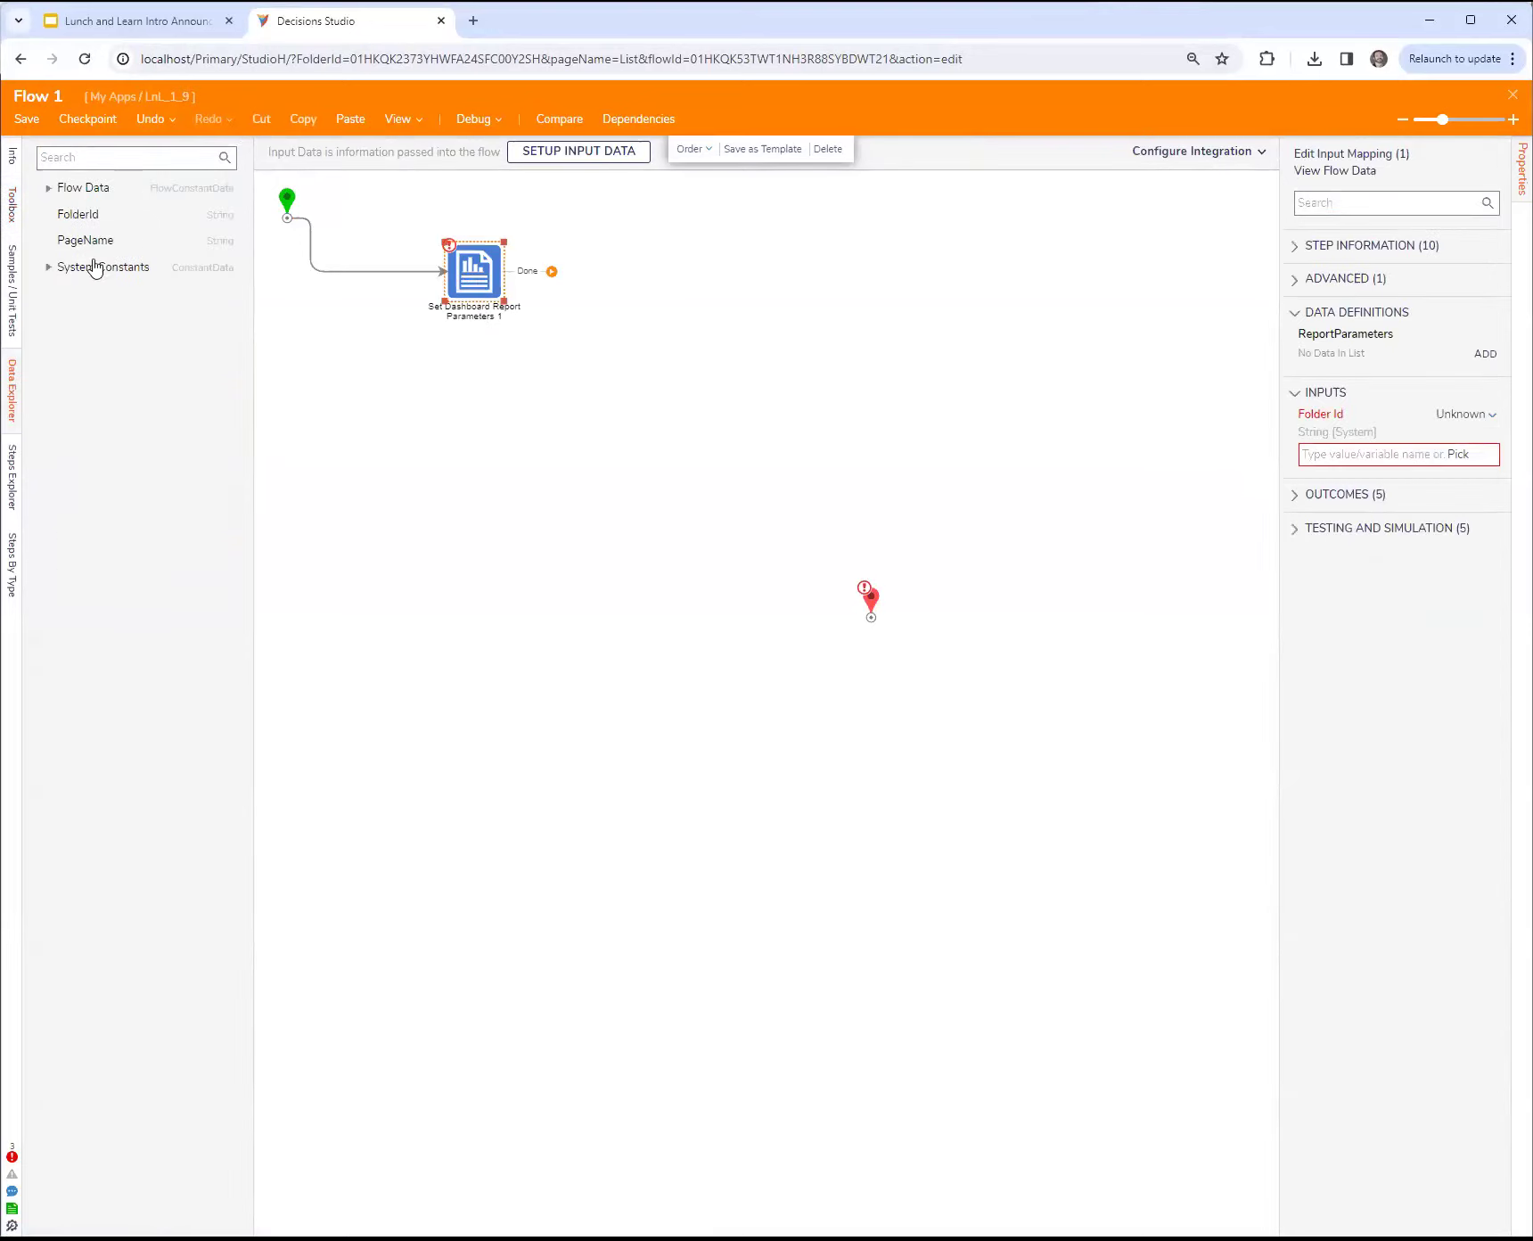
pyautogui.click(1469, 416)
pyautogui.click(1379, 365)
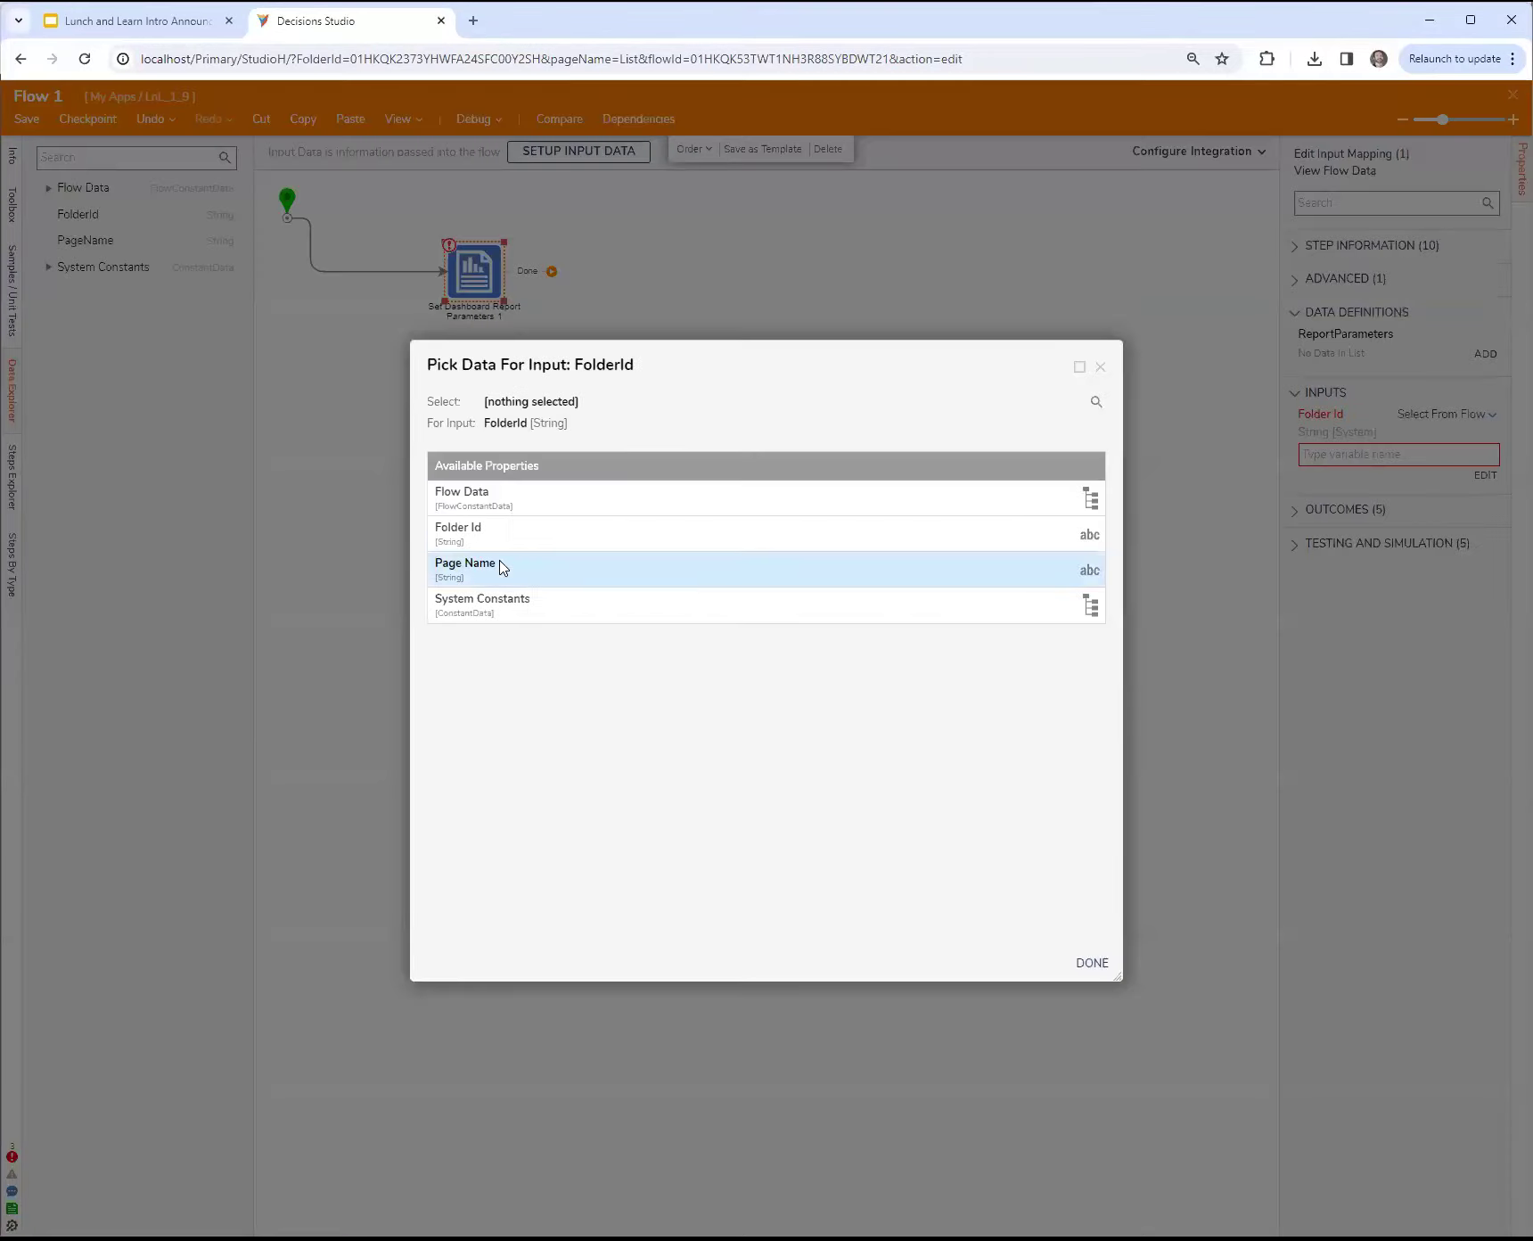
pyautogui.click(486, 542)
pyautogui.click(1088, 964)
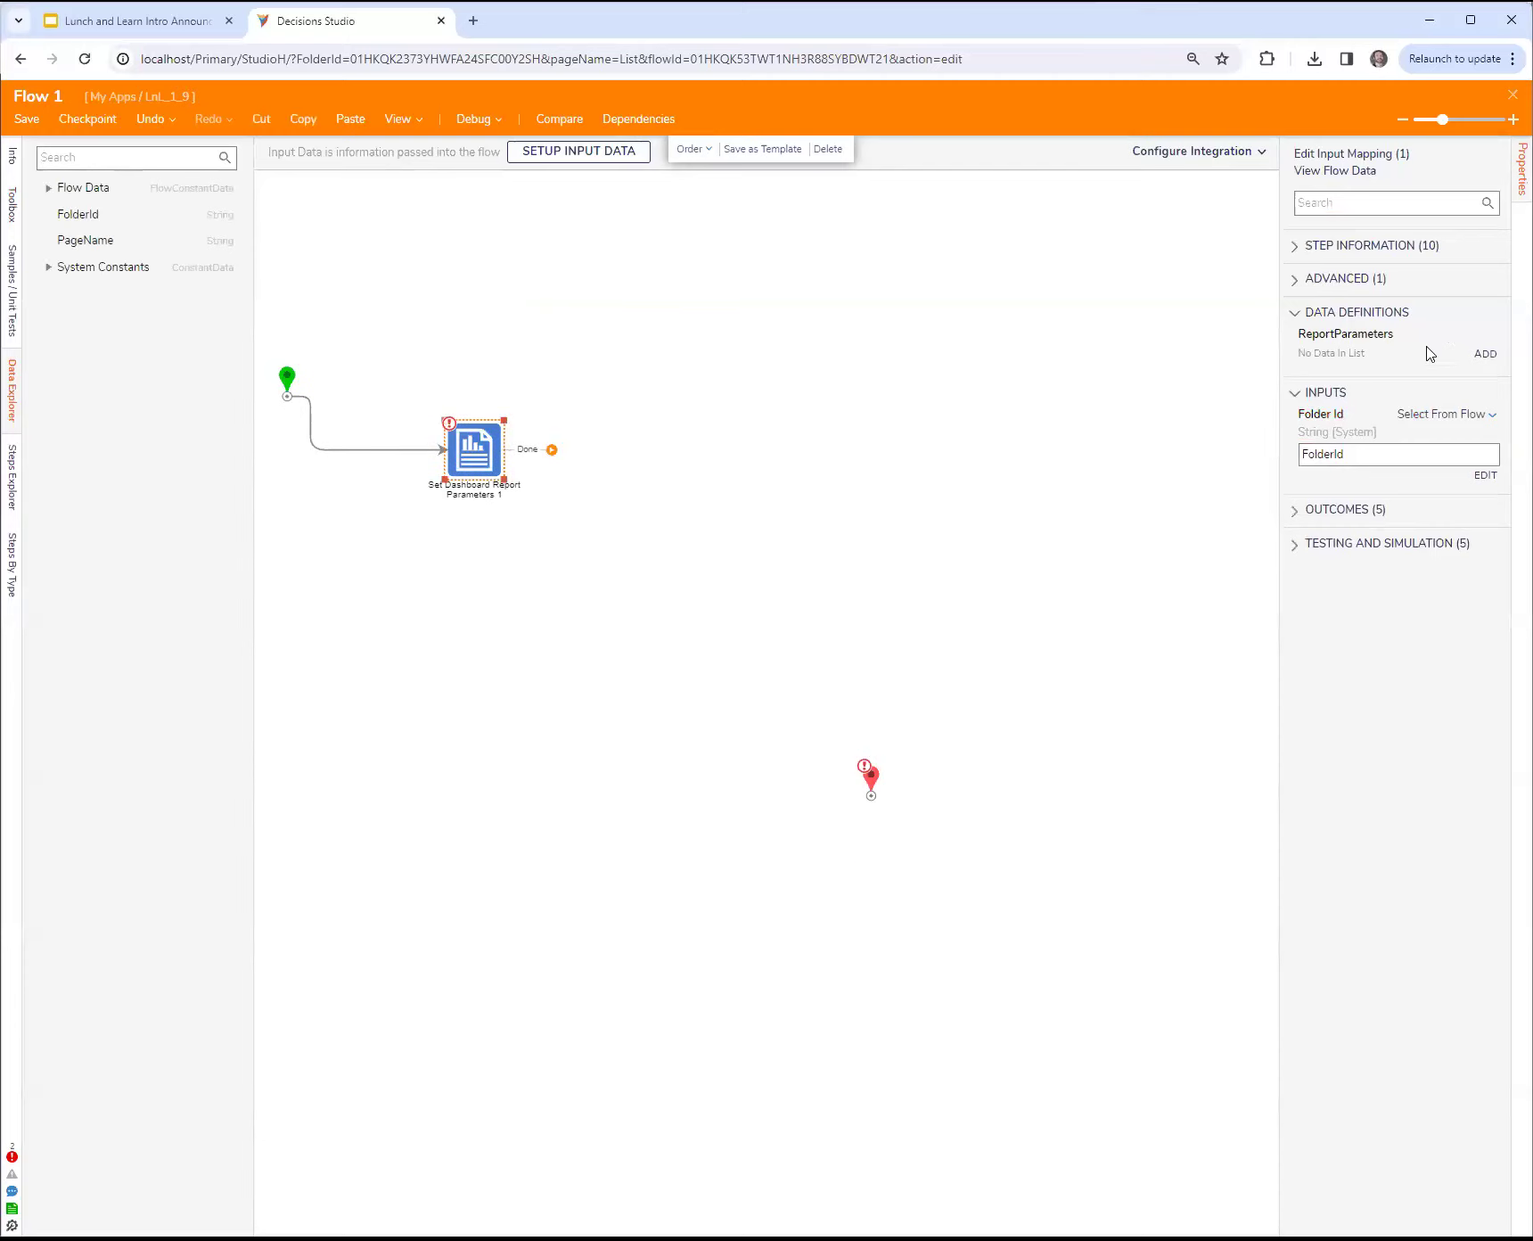
# Step: Add a report parameter named EmailAddress with type String [Text] to the Set Dashboard Report Parameters step
pyautogui.click(1484, 354)
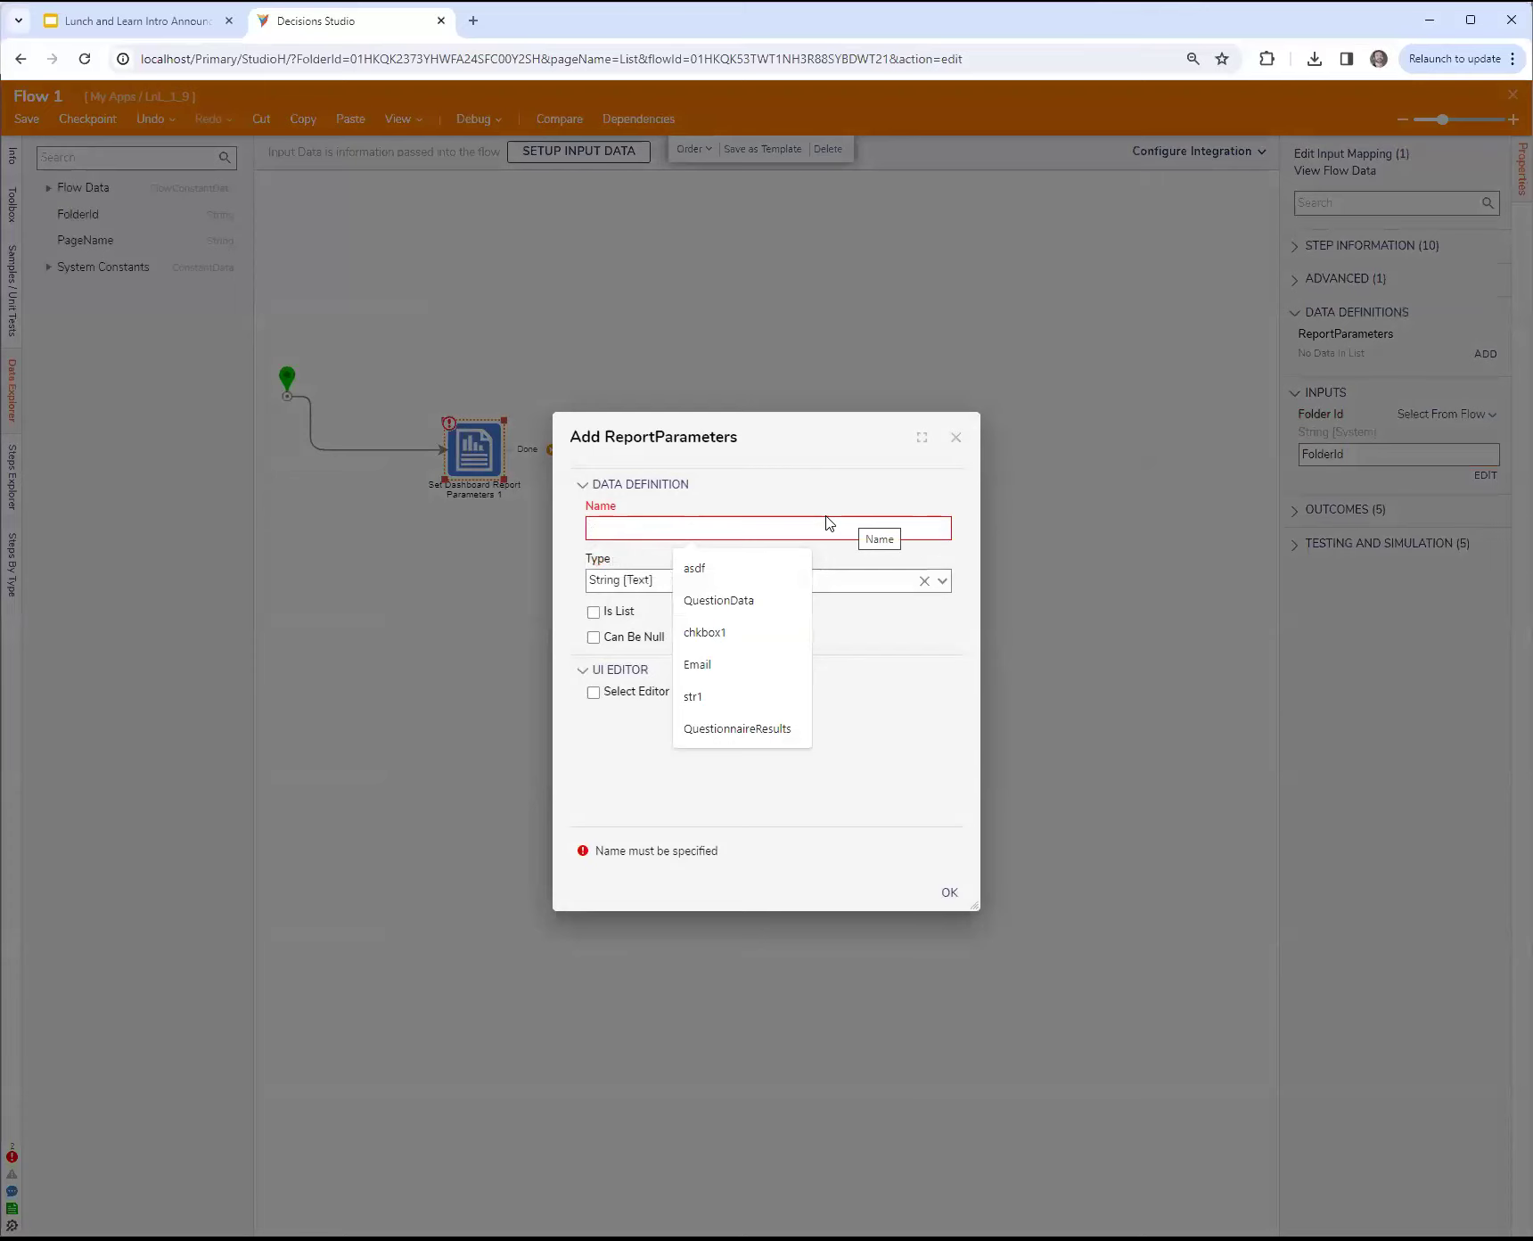
pyautogui.moveTo(775, 433); pyautogui.dragTo(893, 481)
pyautogui.click(807, 575)
pyautogui.write('Eami')
pyautogui.press('BackSpace')
pyautogui.press('BackSpace')
pyautogui.press('BackSpace')
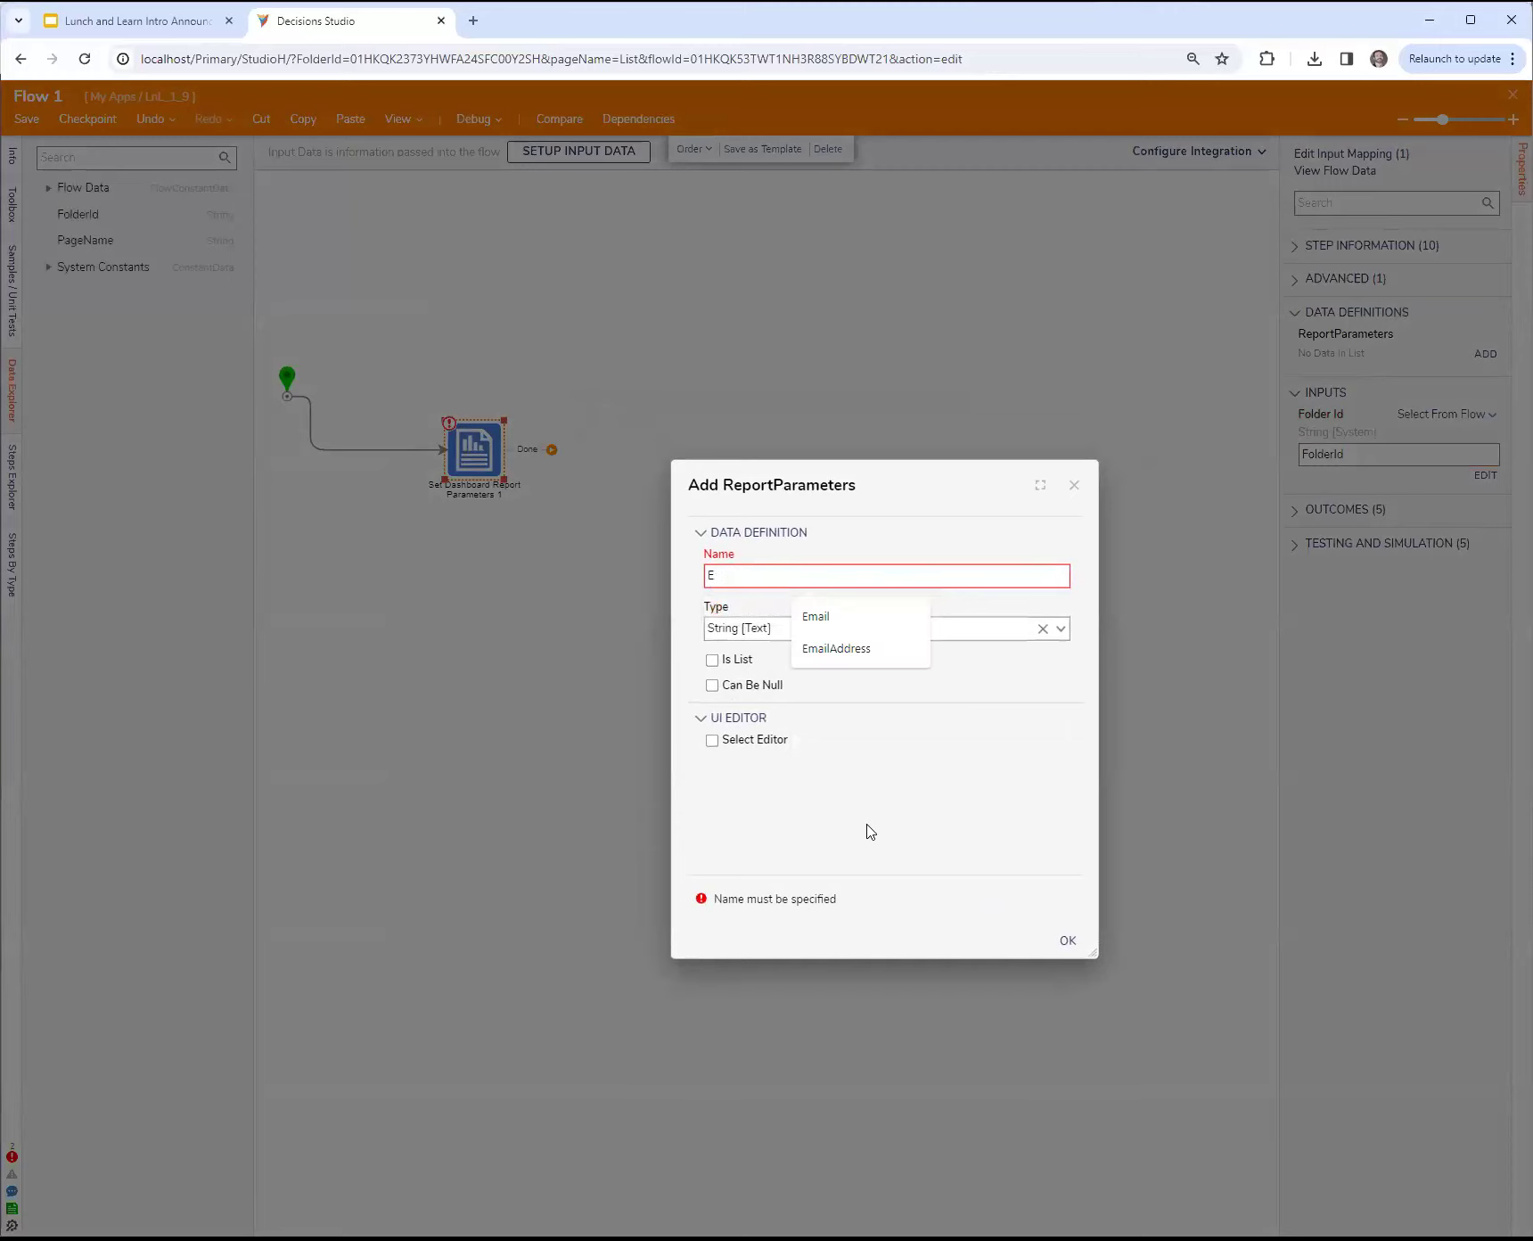
pyautogui.write('mailAddress')
pyautogui.hotkey('ctrl', 'a')
pyautogui.click(870, 832)
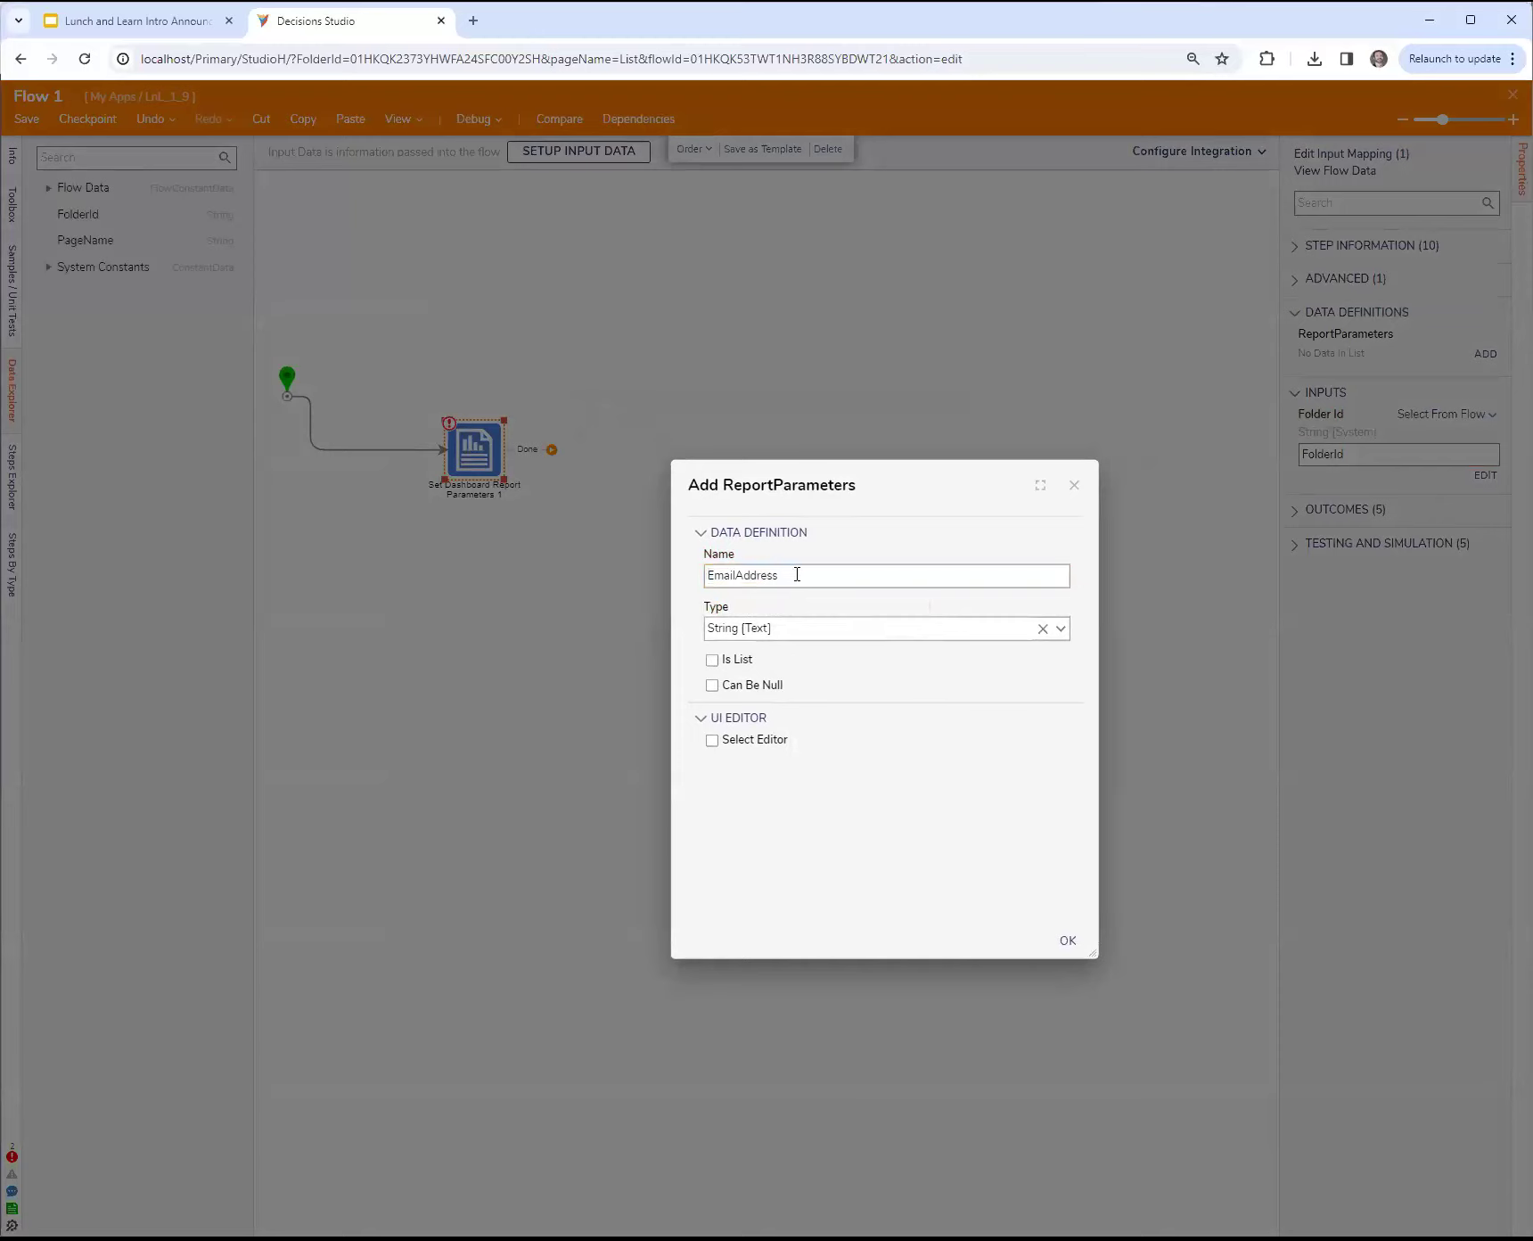
pyautogui.click(613, 572)
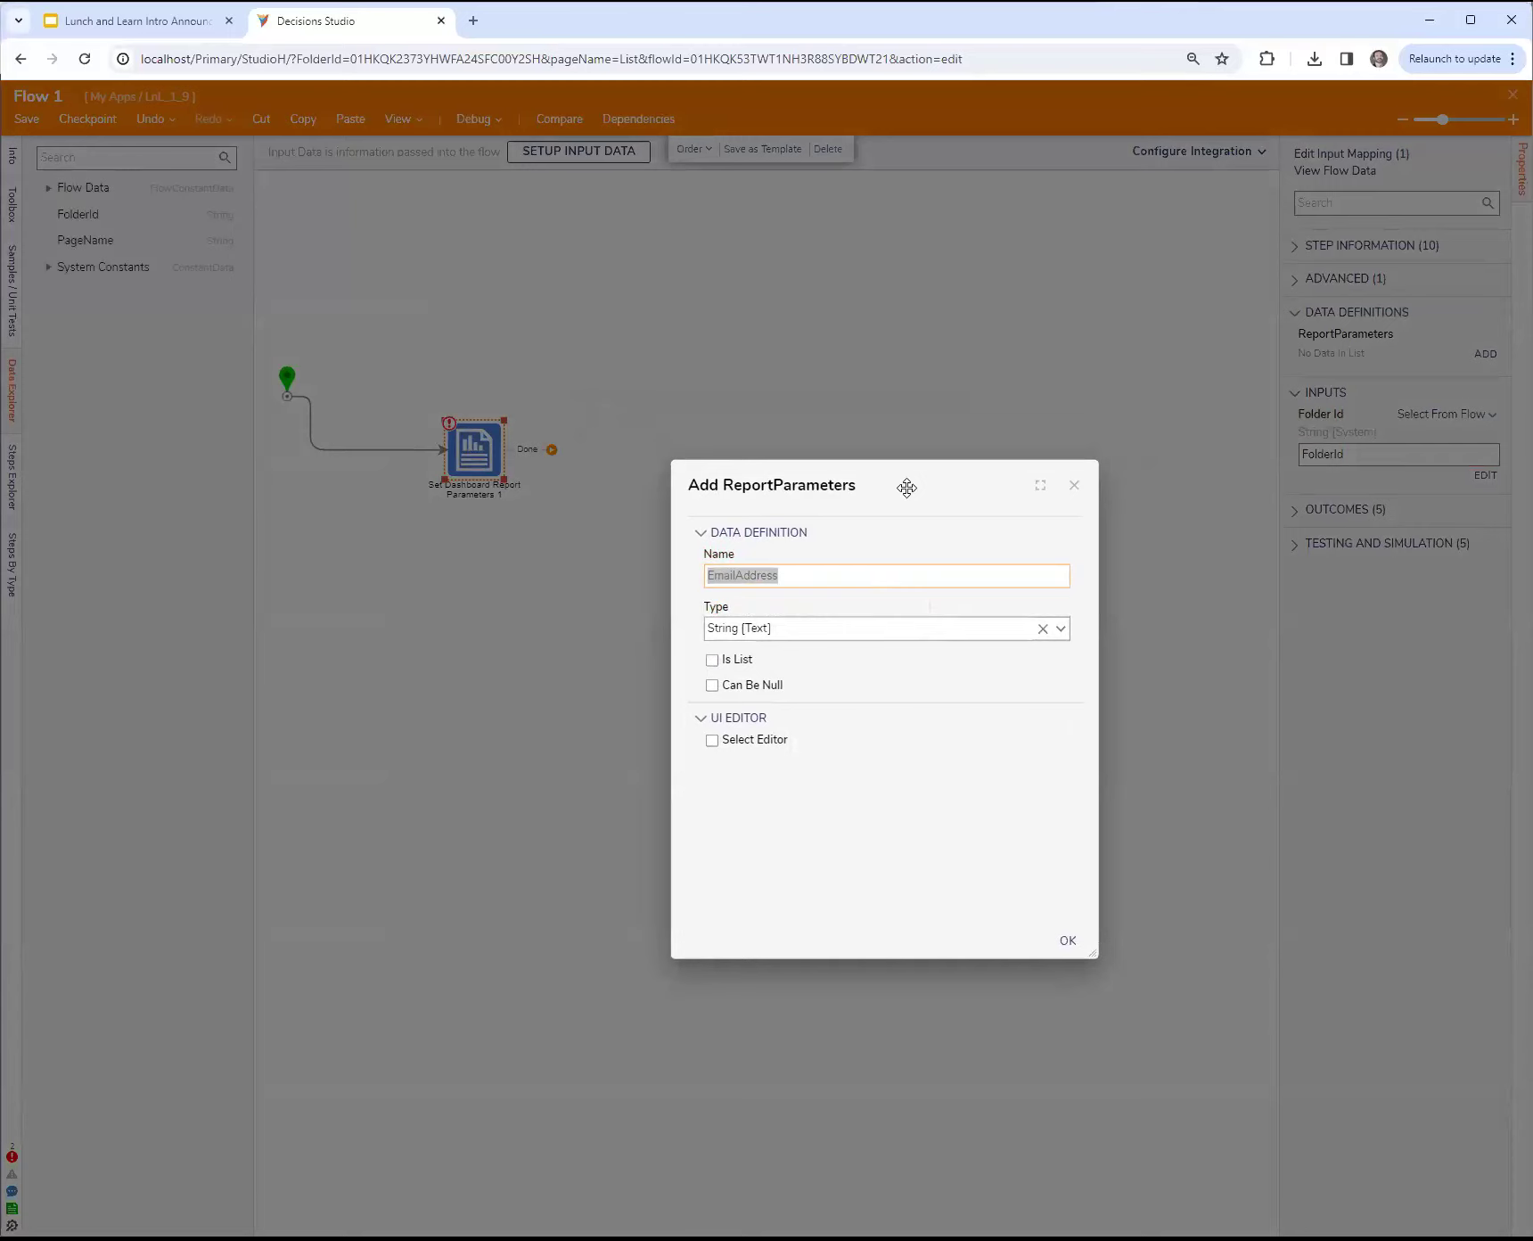
pyautogui.moveTo(906, 487); pyautogui.dragTo(910, 464)
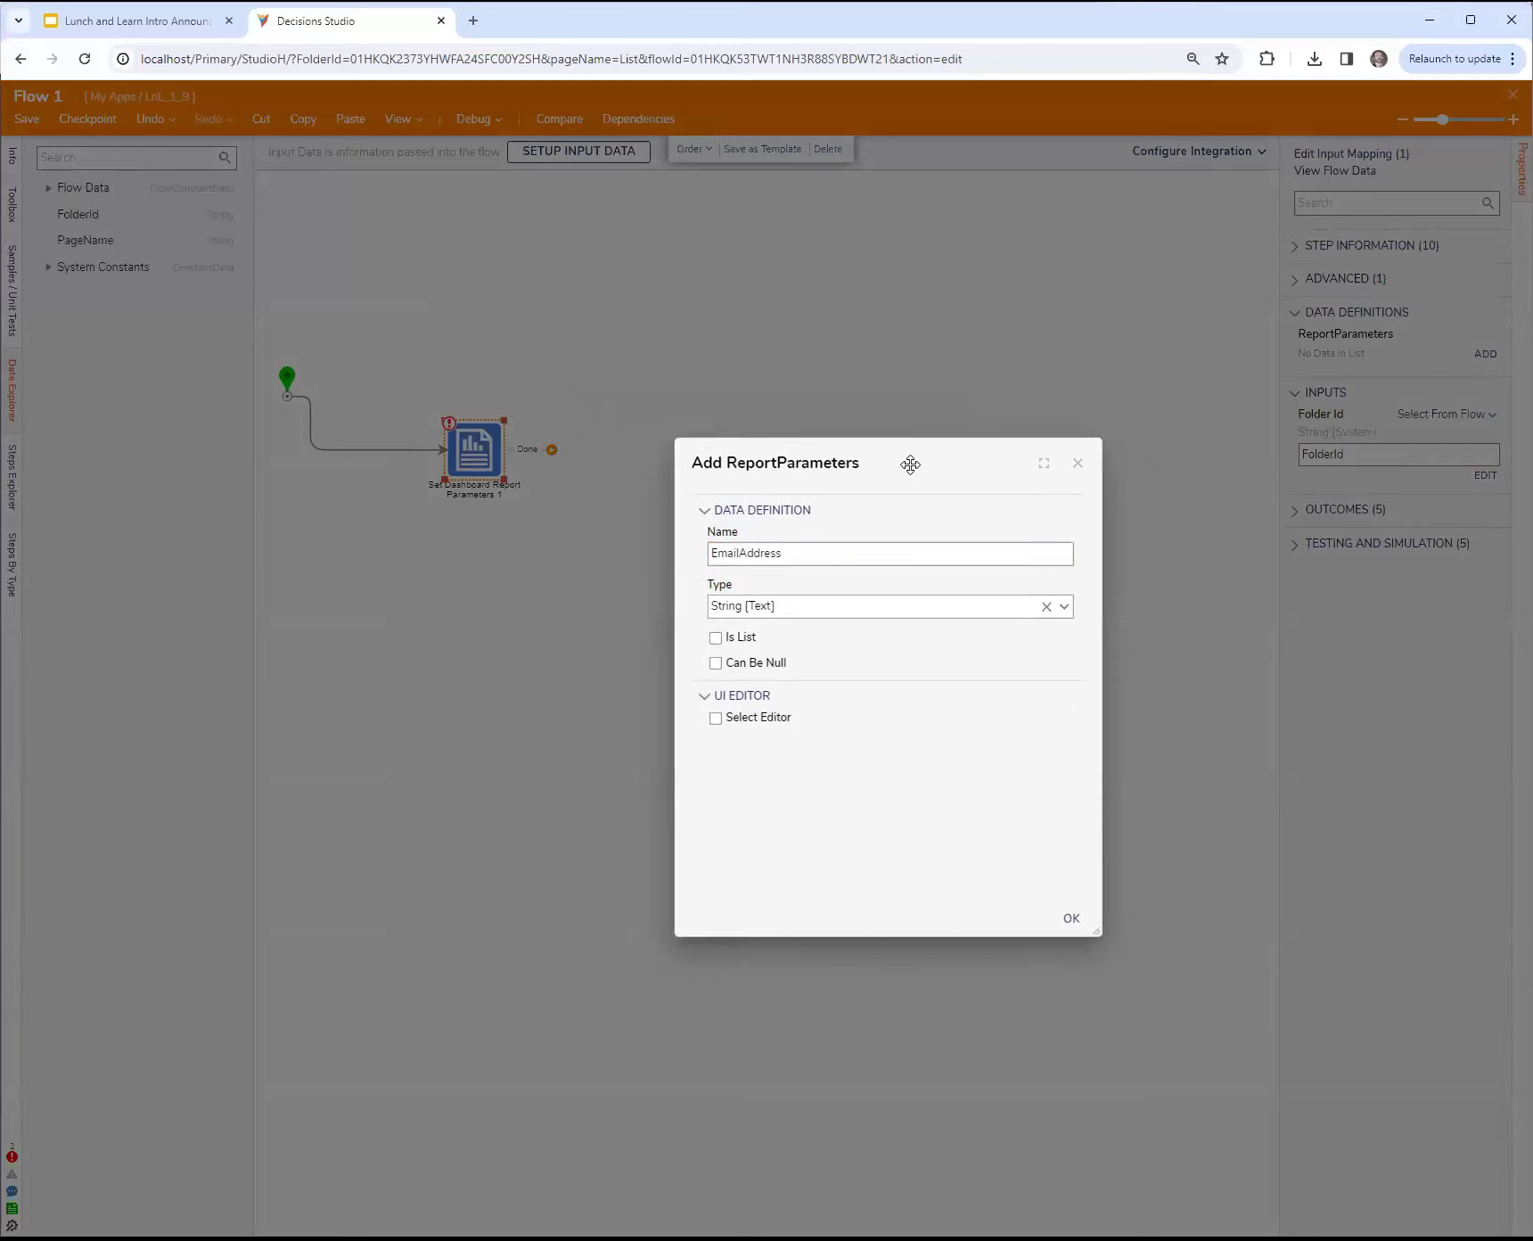
pyautogui.click(474, 550)
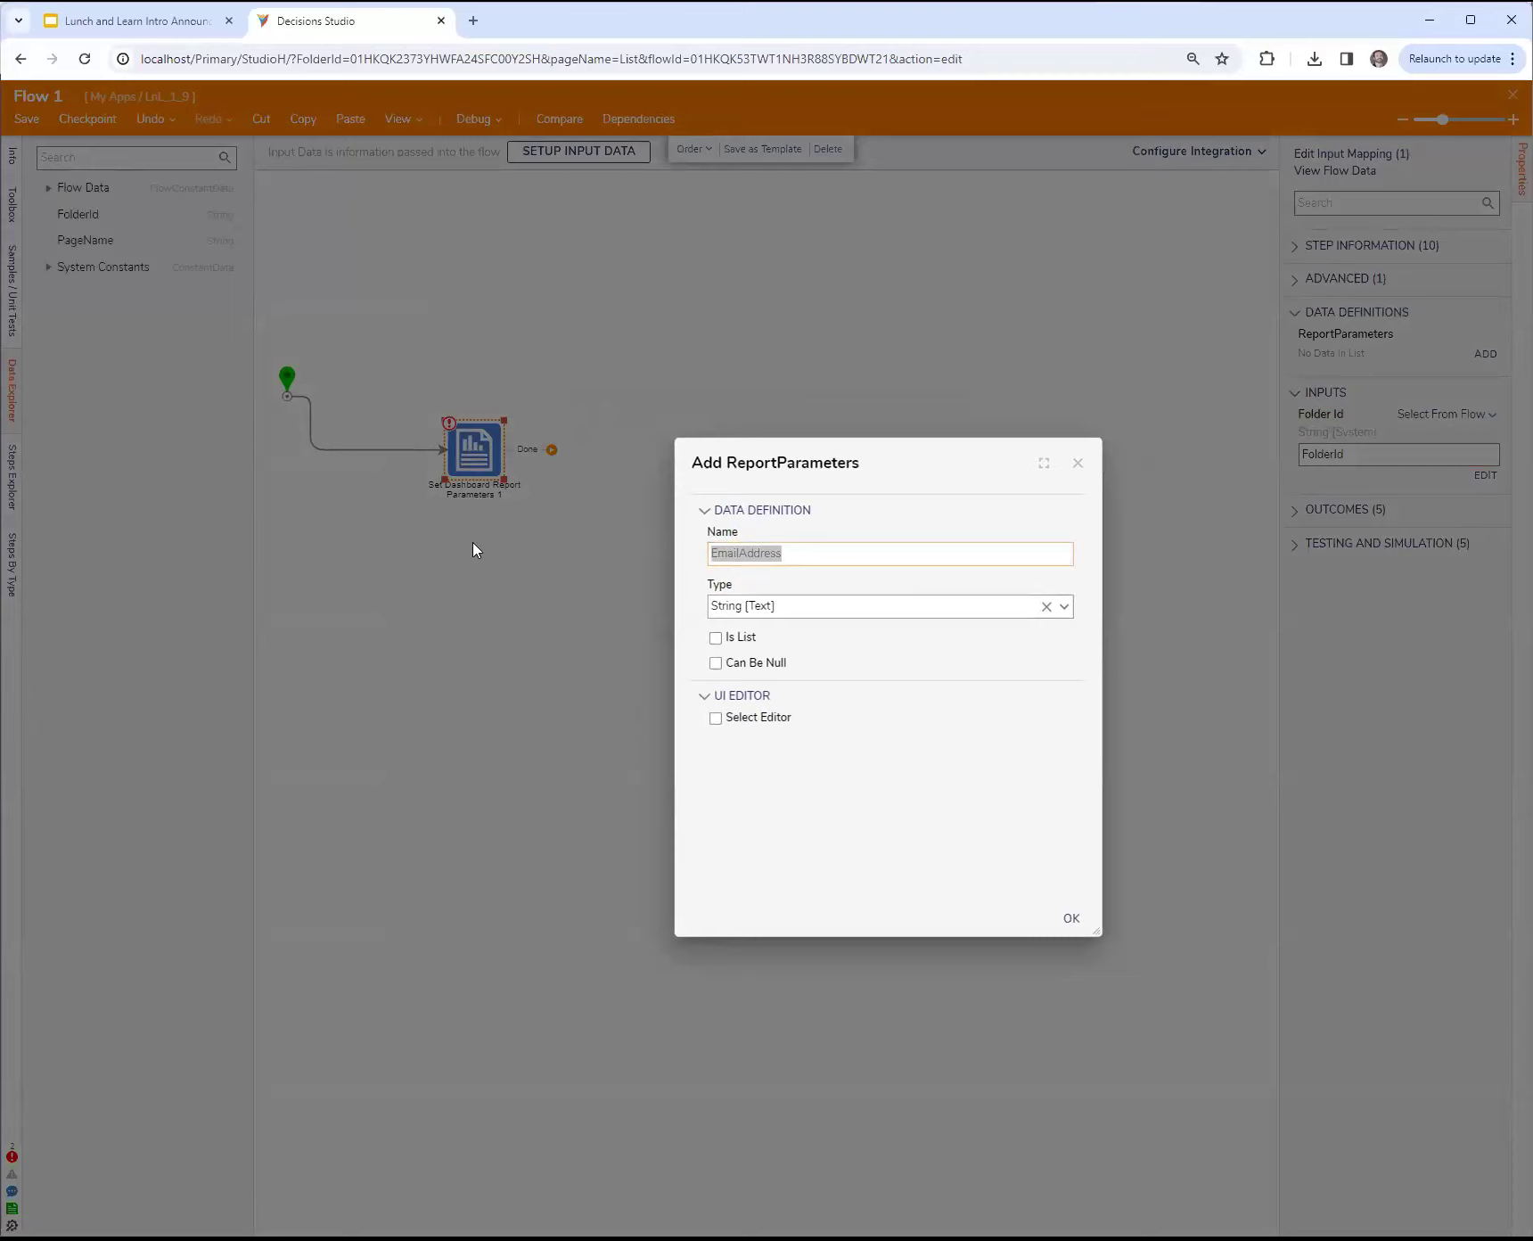
pyautogui.click(813, 548)
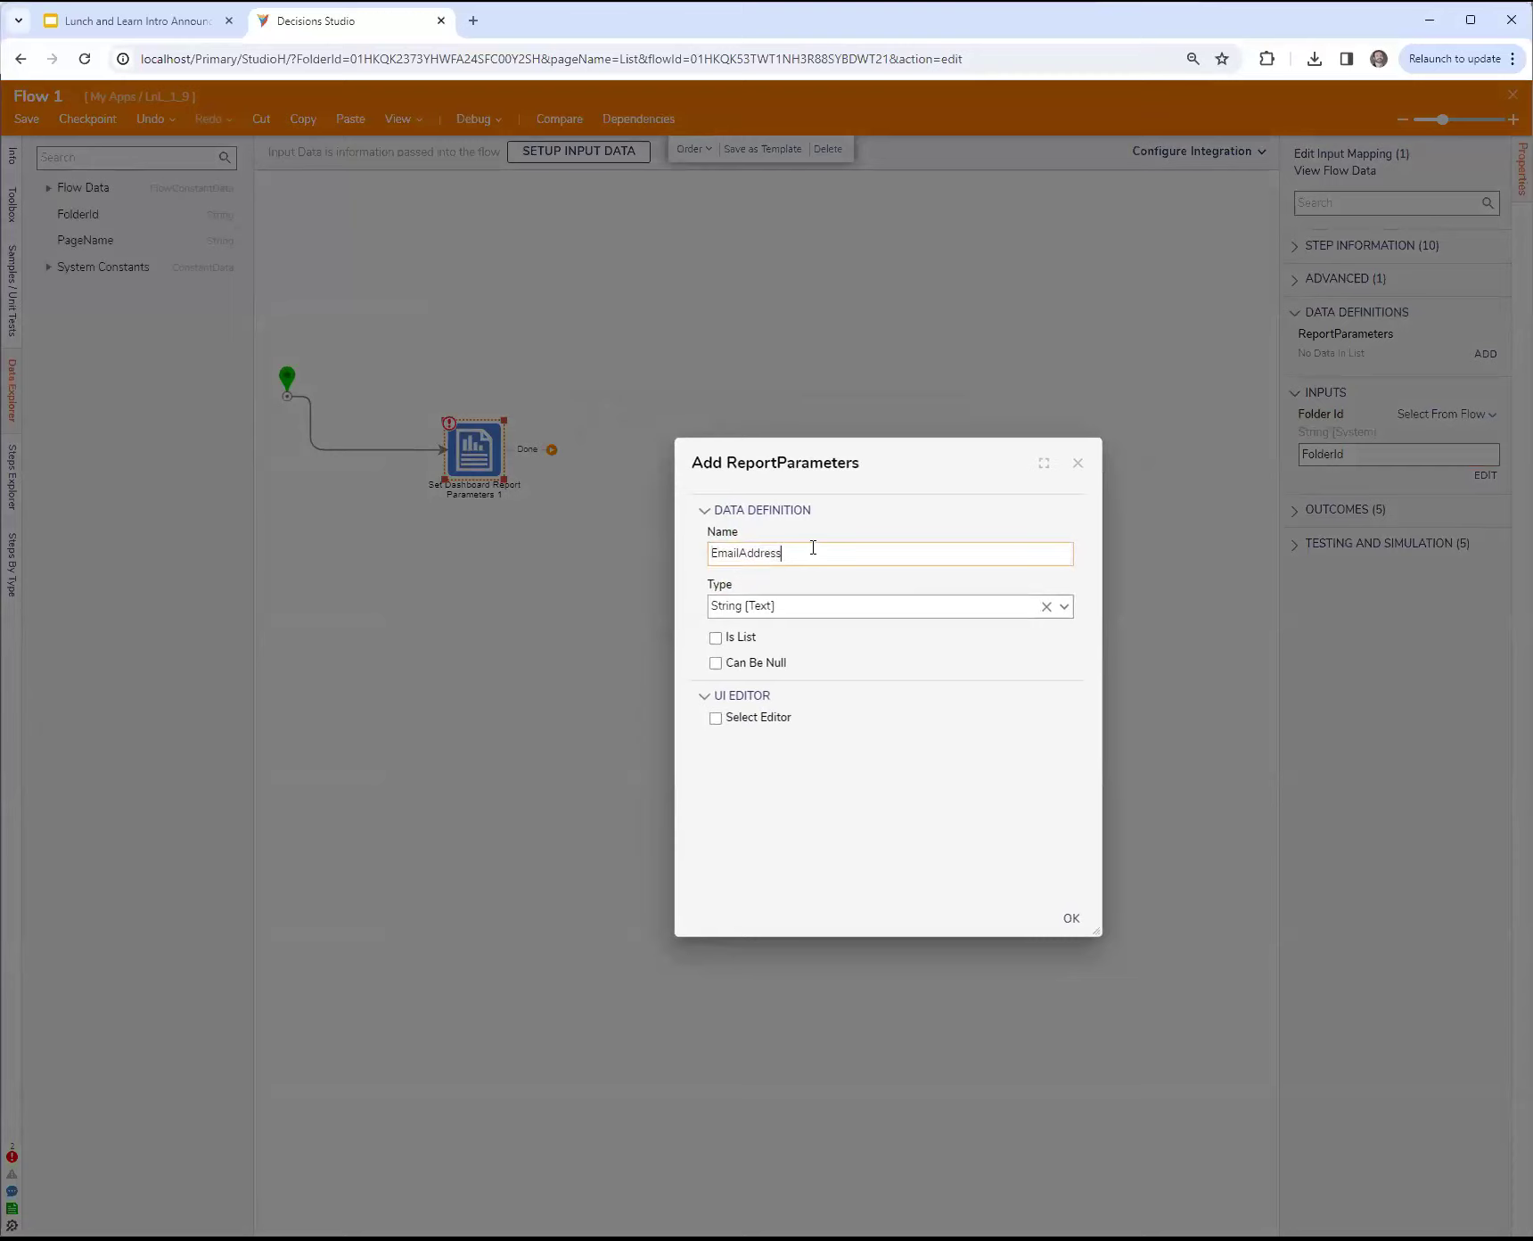
pyautogui.click(1069, 918)
# Step: Connect the step's Done outcome to the end step and set its Email Address input to a constant with the administrator's e-mail address
pyautogui.moveTo(894, 793); pyautogui.dragTo(893, 806)
pyautogui.click(1475, 431)
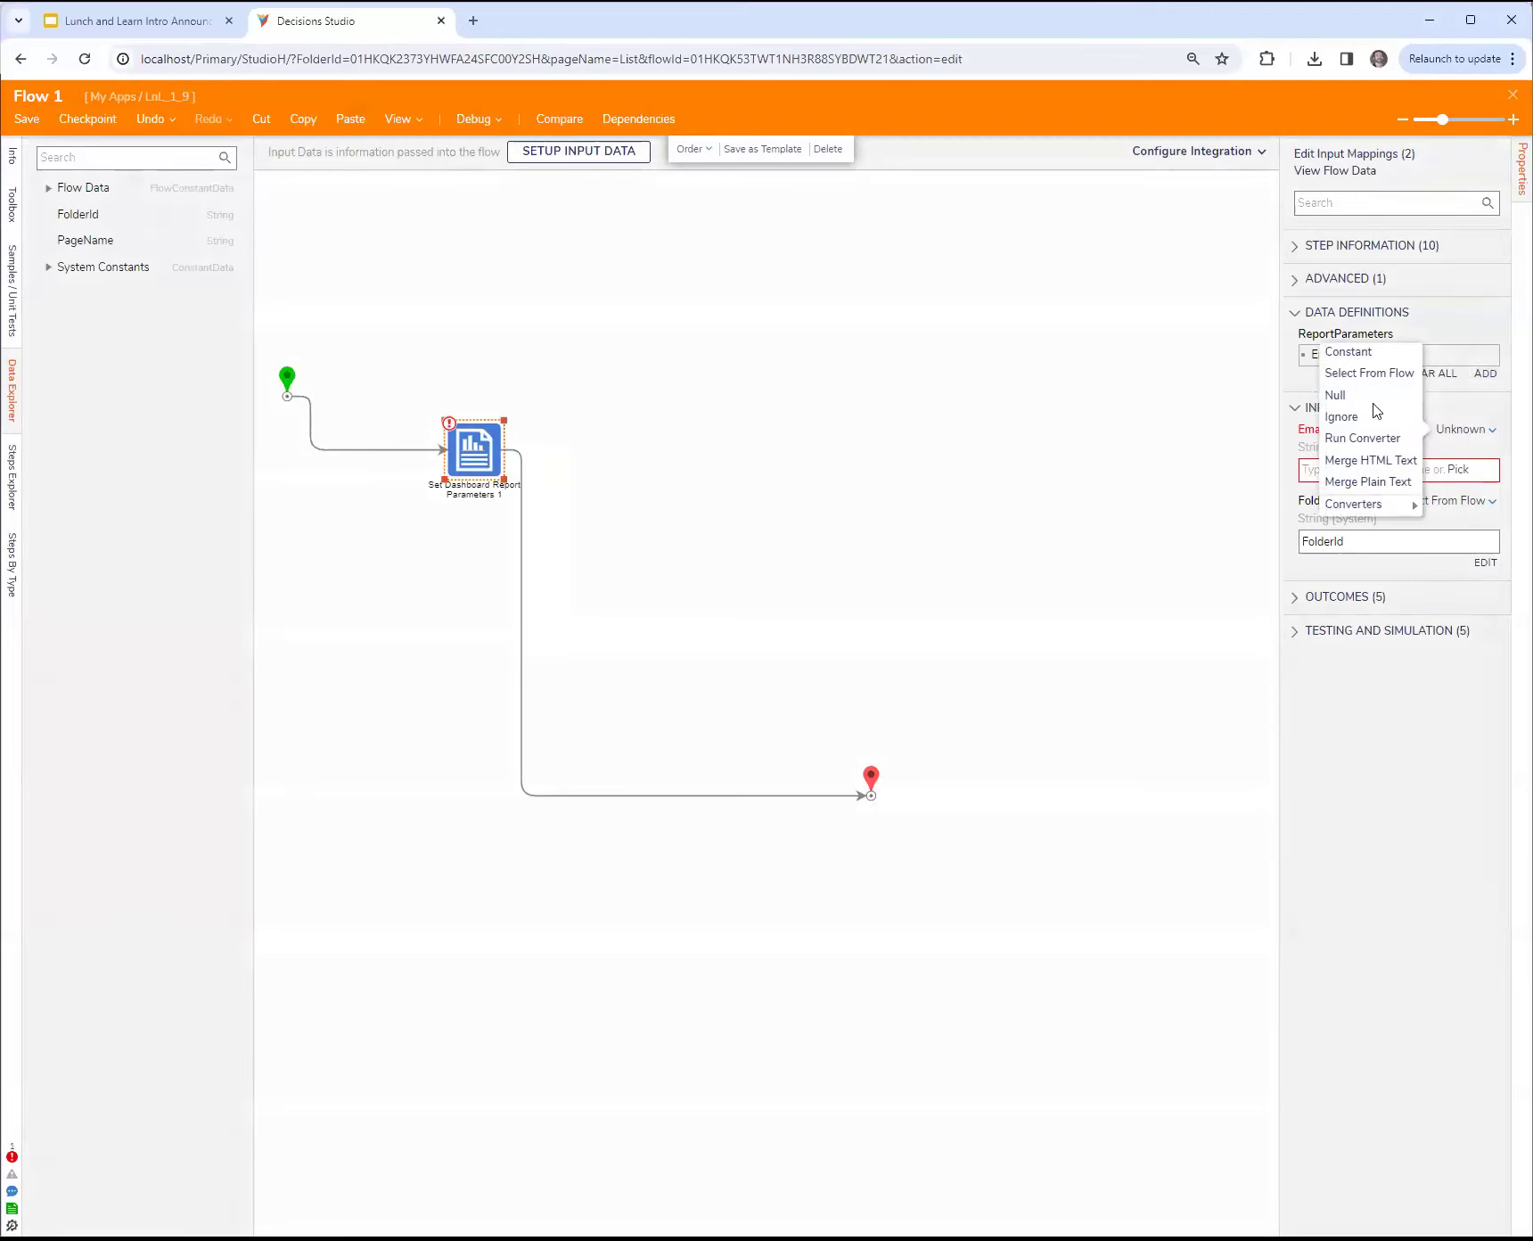
pyautogui.click(1340, 350)
pyautogui.click(1344, 467)
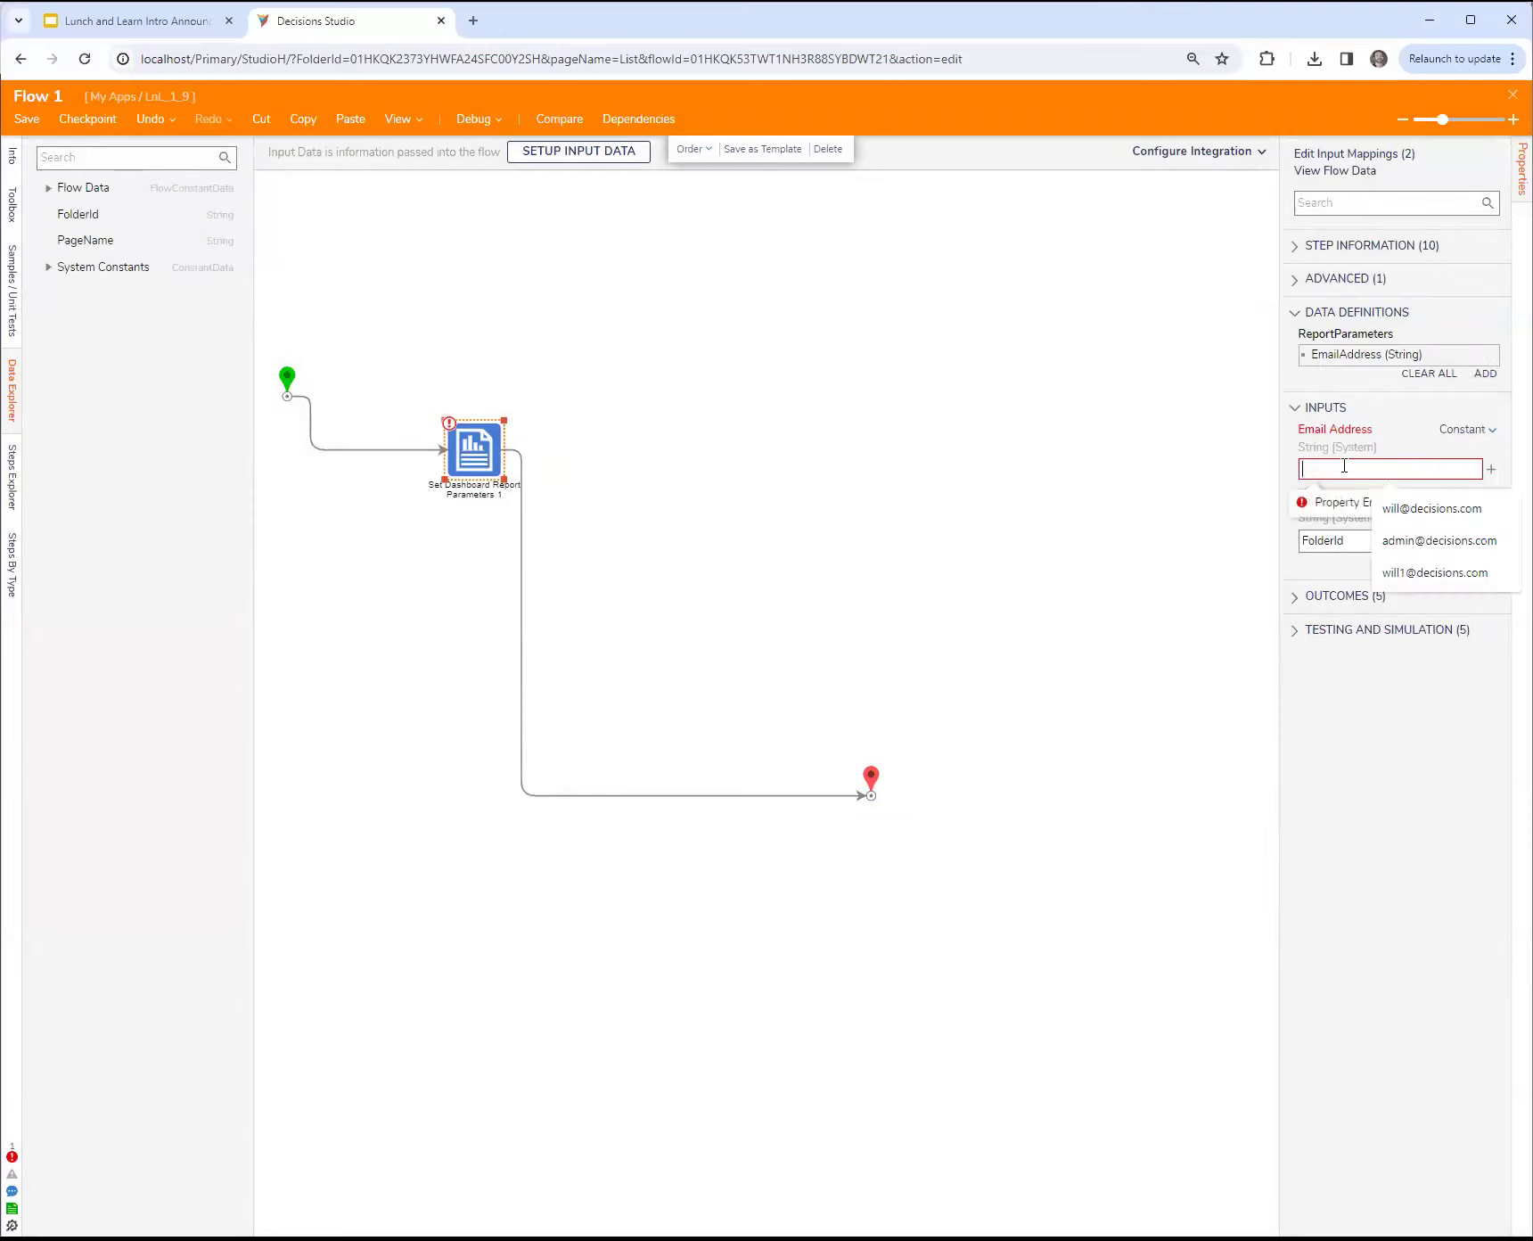
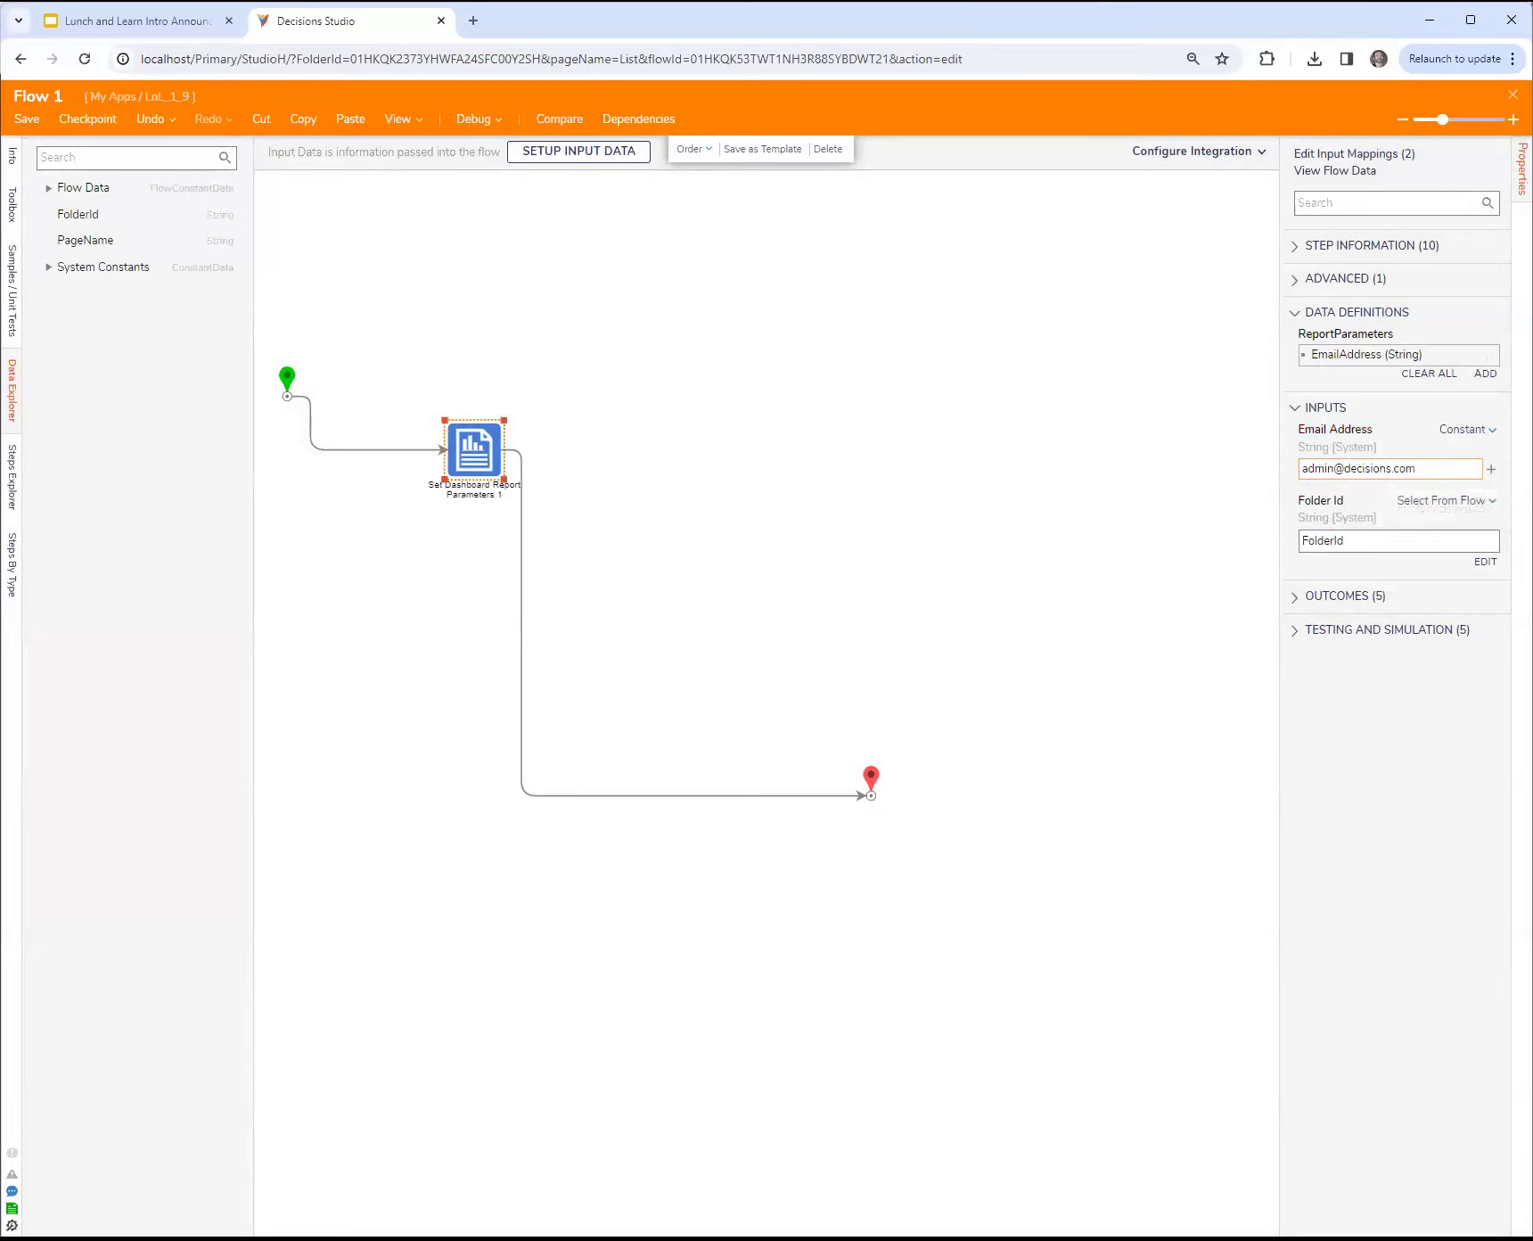
# Step: Shift the Set Dashboard Report Parameters step aside and insert a Show Popup step between it and the start step
pyautogui.click(1512, 95)
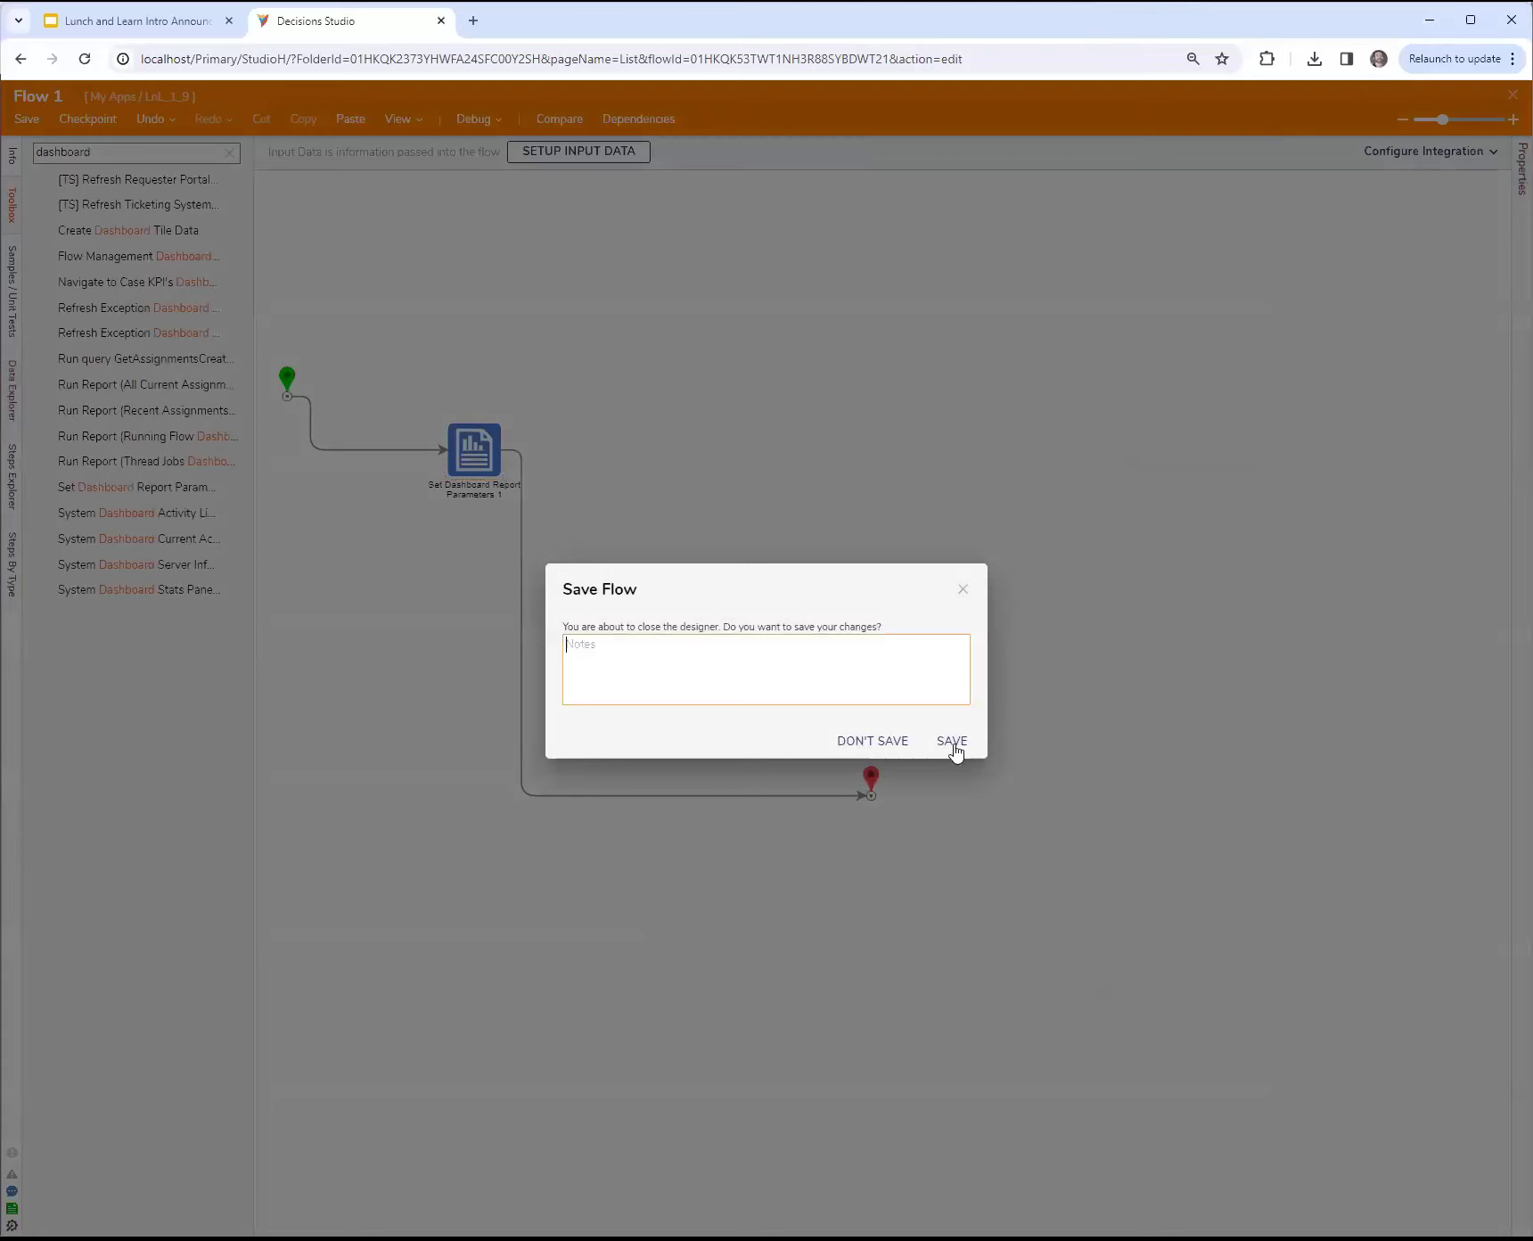
pyautogui.click(963, 589)
pyautogui.moveTo(481, 465); pyautogui.dragTo(628, 514)
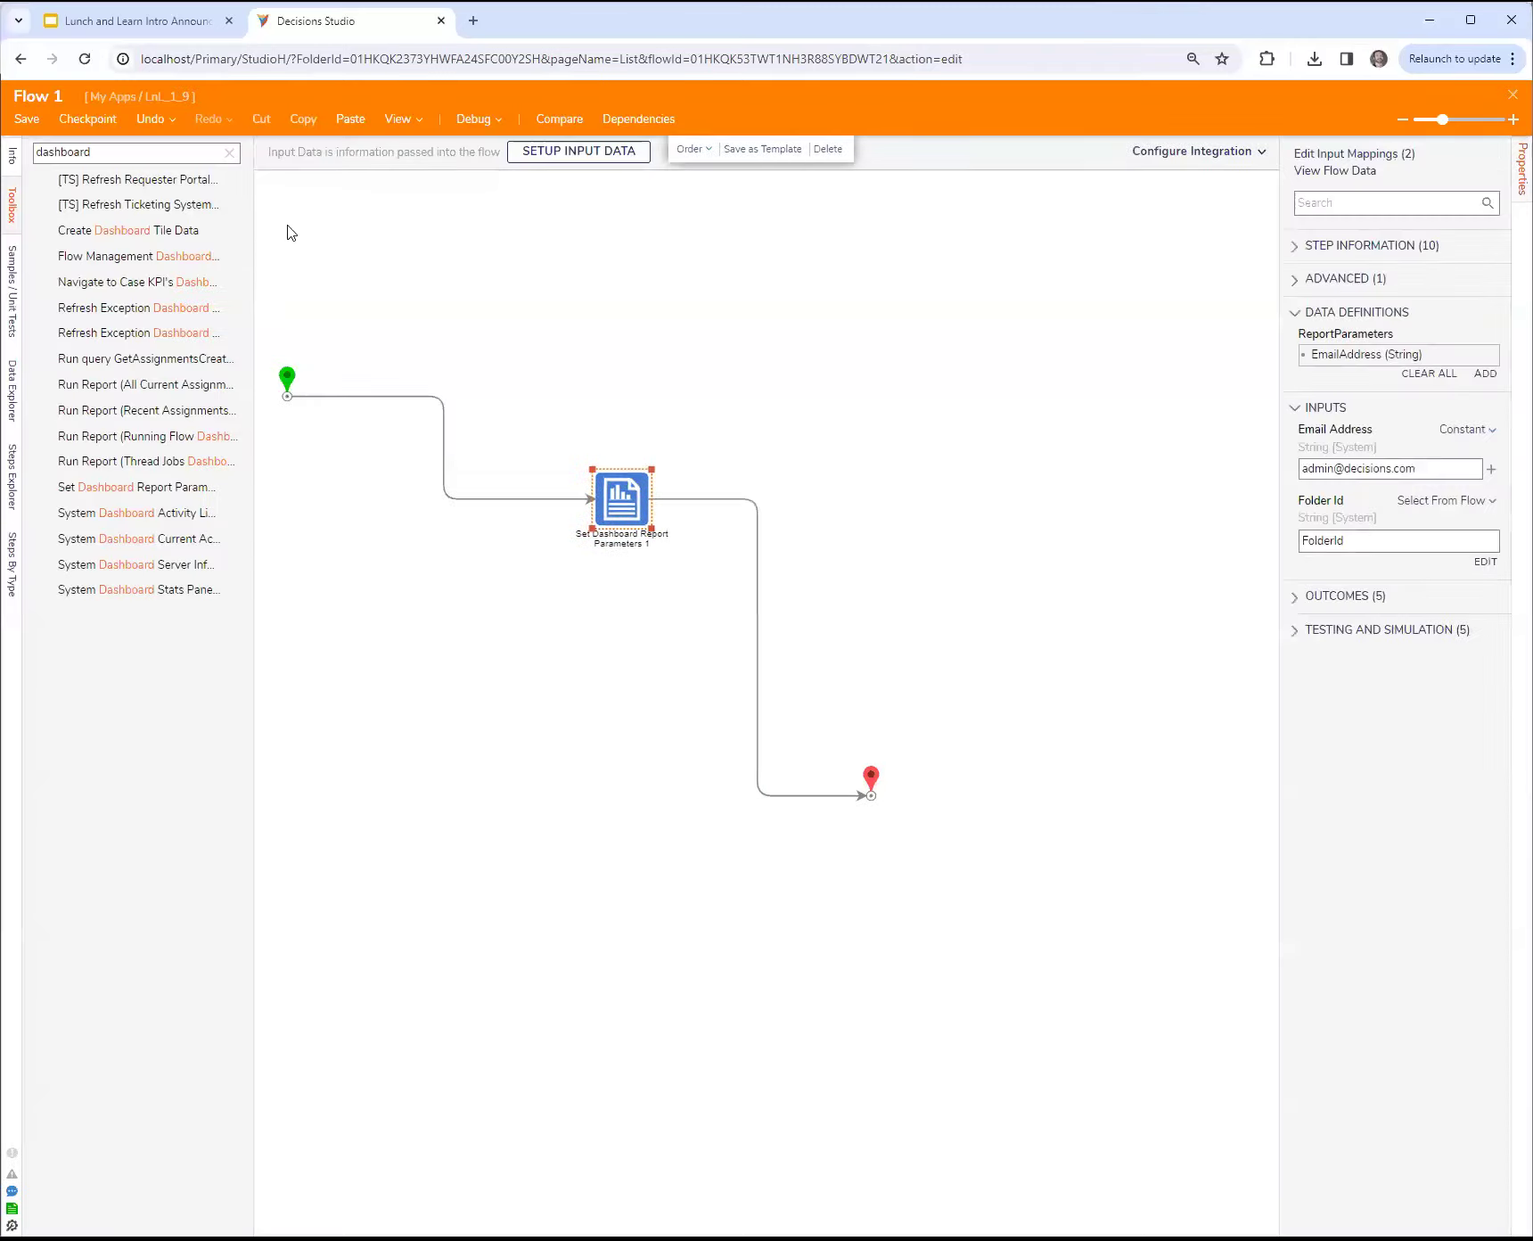
pyautogui.click(229, 153)
pyautogui.moveTo(107, 575); pyautogui.dragTo(437, 434)
# Step: Set the popup's Subject to the constant asdf and map its Message as a constant
pyautogui.click(1465, 441)
pyautogui.click(1368, 369)
pyautogui.click(1358, 482)
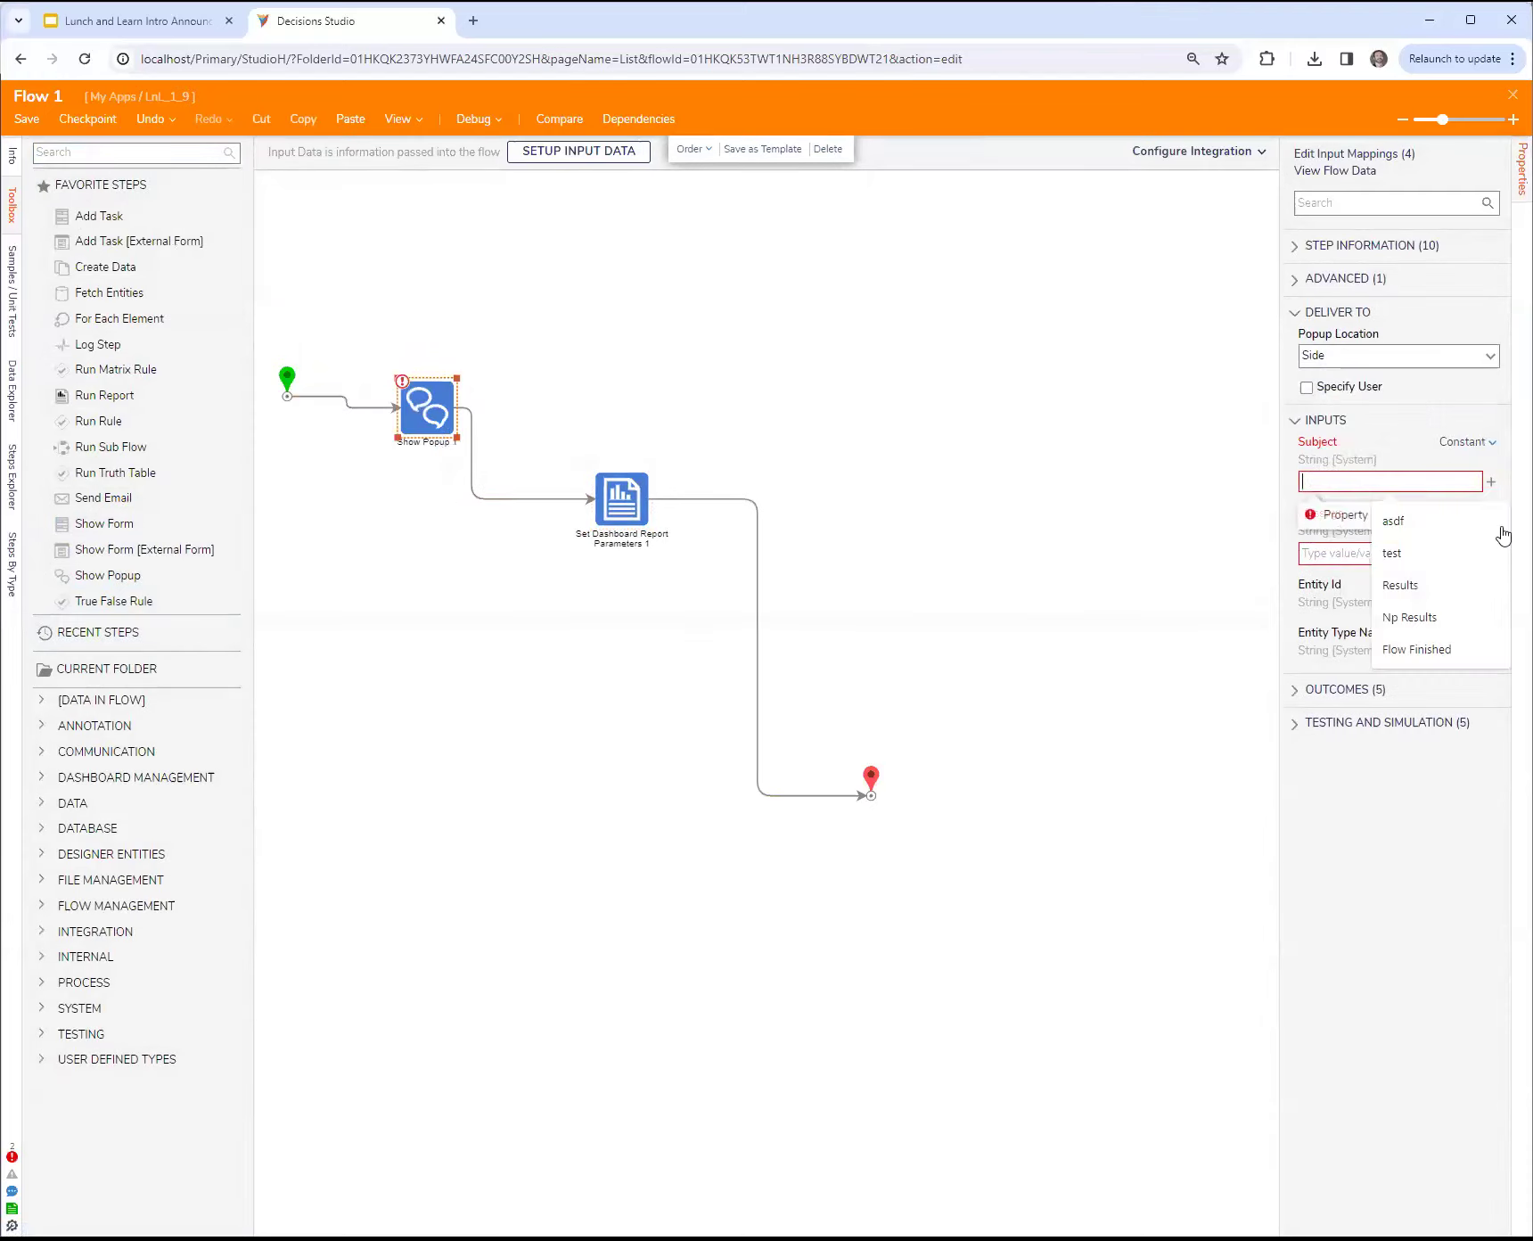
pyautogui.write('asdf')
pyautogui.click(1455, 513)
pyautogui.click(1358, 438)
pyautogui.click(1371, 550)
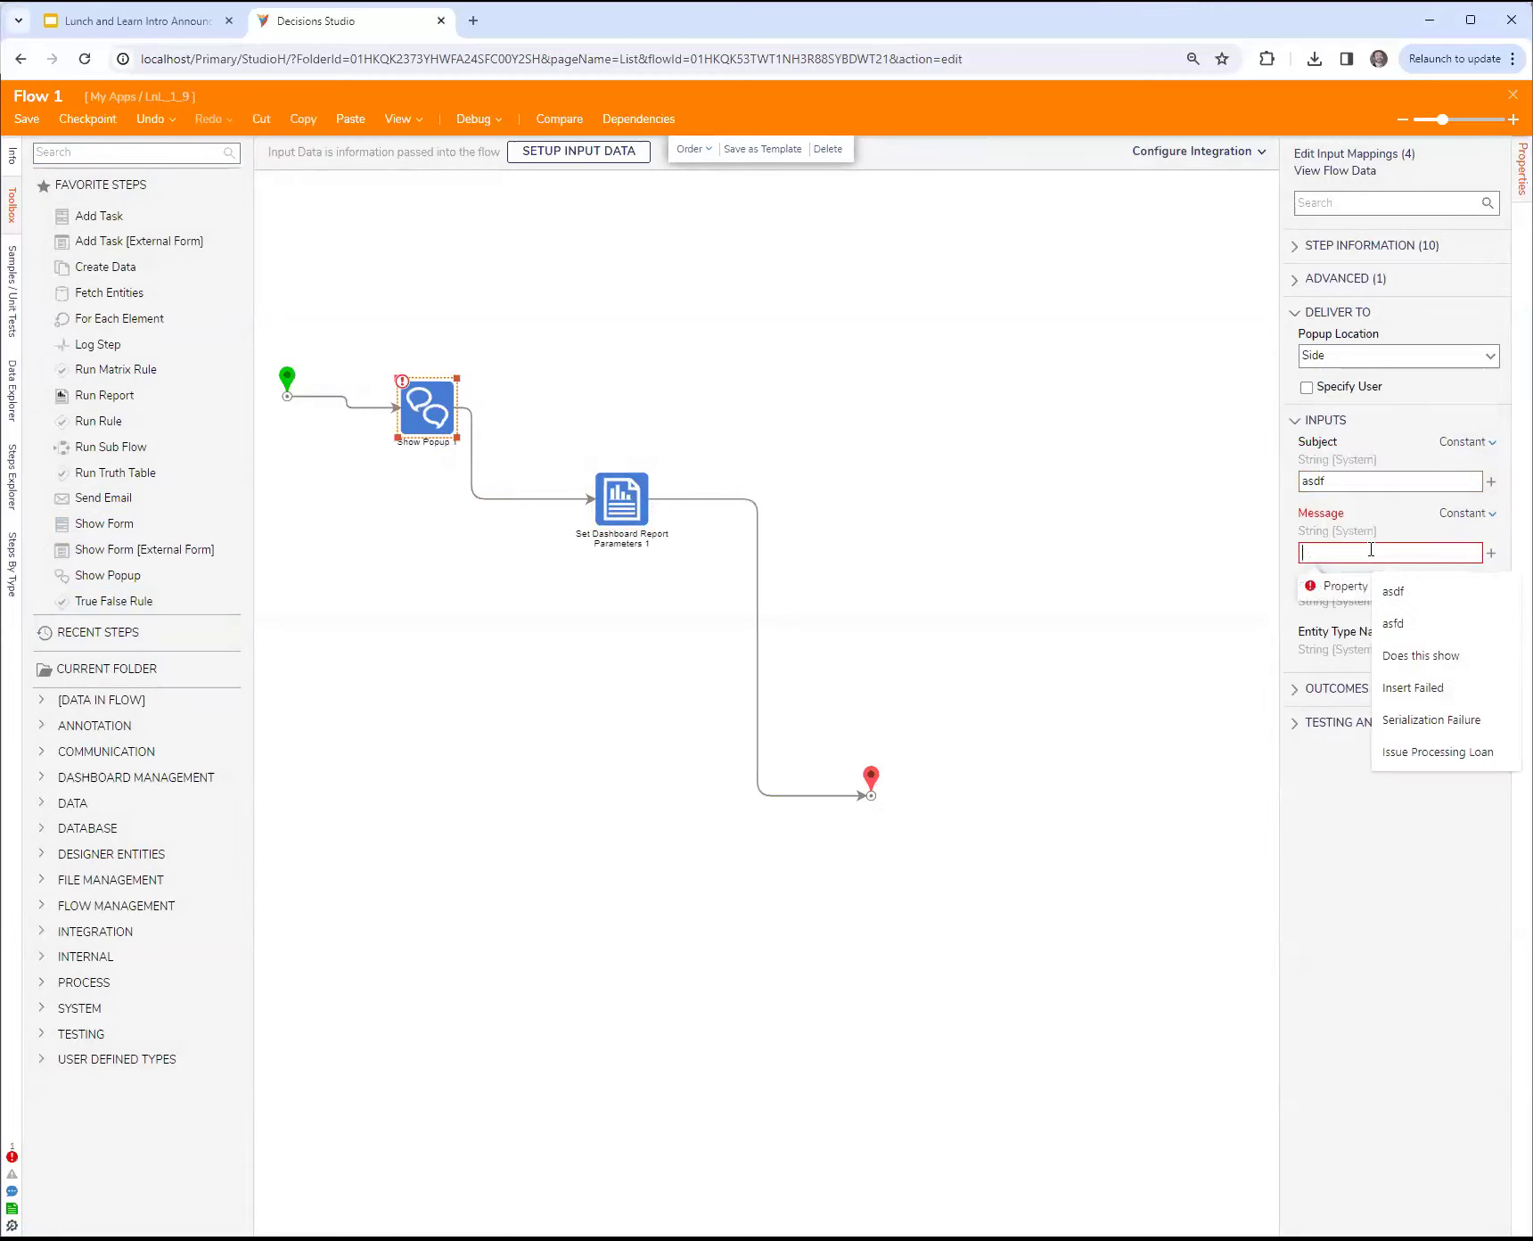
pyautogui.click(1246, 590)
# Step: Save and close both the flow and Page 1, and open the asdf folder to check its dashboard
pyautogui.hotkey('ctrl', 's')
pyautogui.click(927, 734)
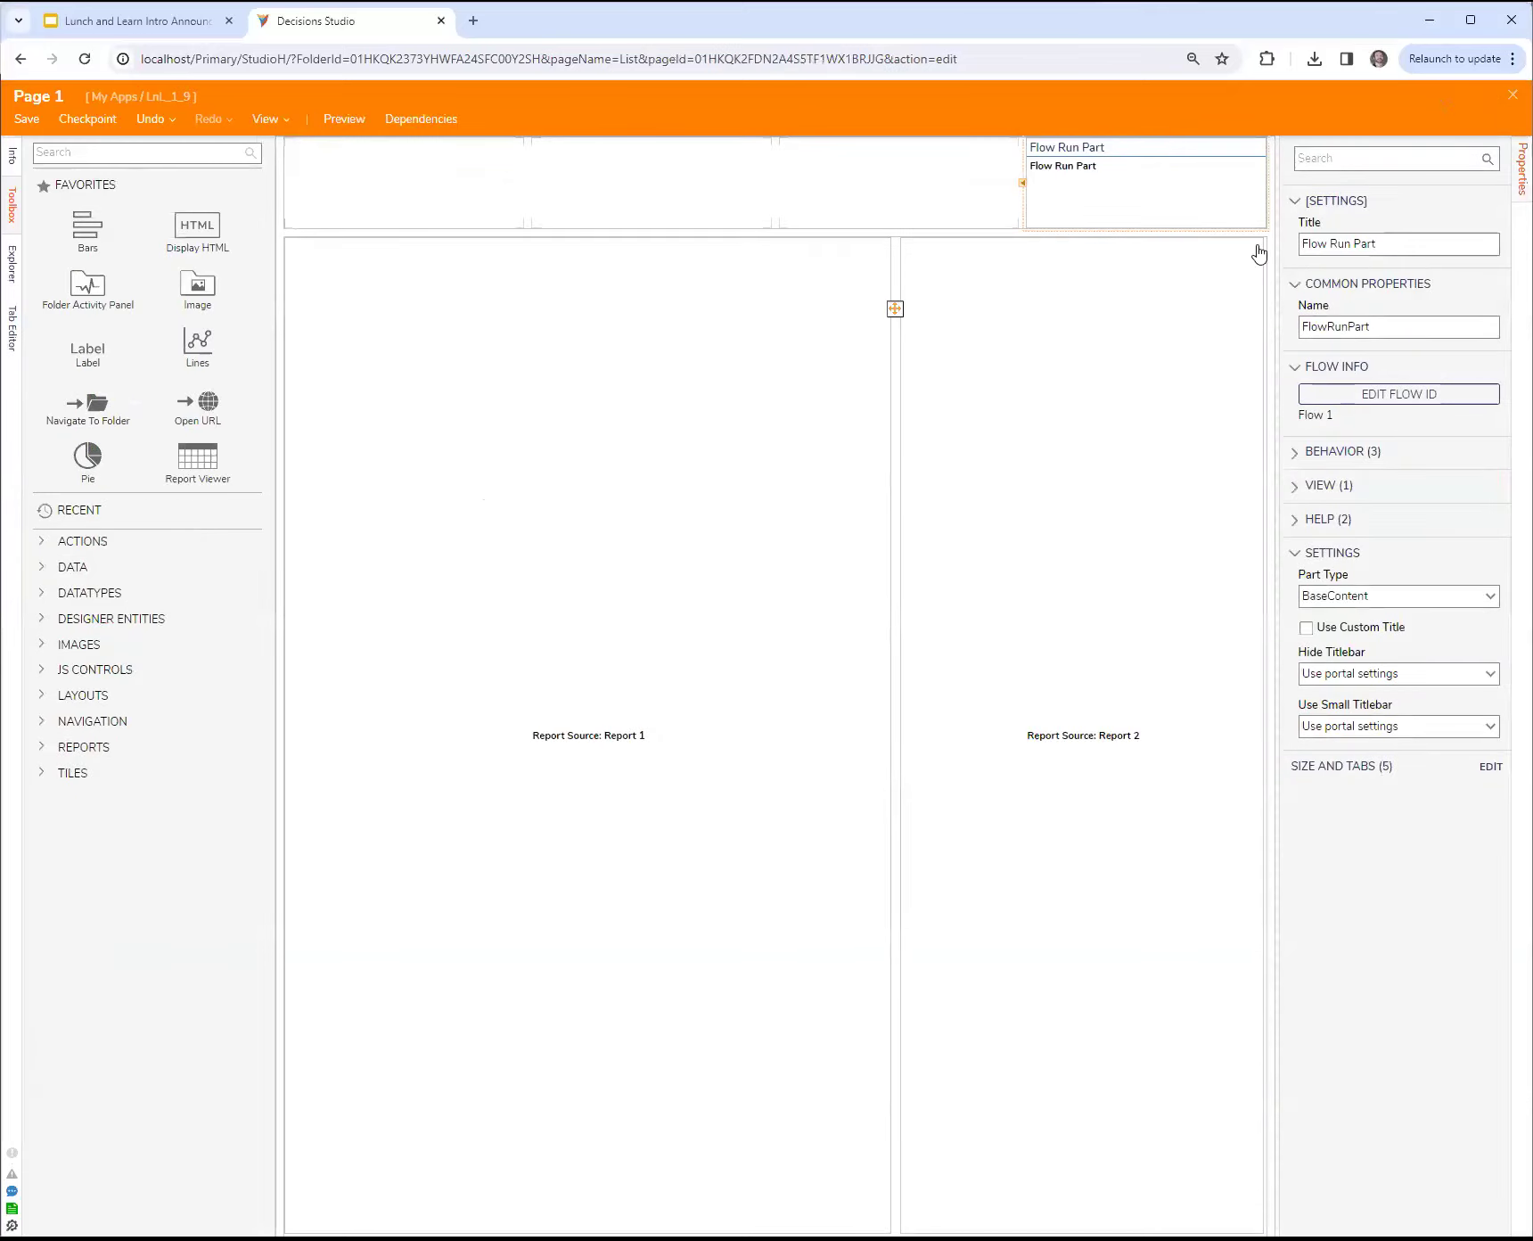
pyautogui.hotkey('ctrl', 's')
pyautogui.click(961, 739)
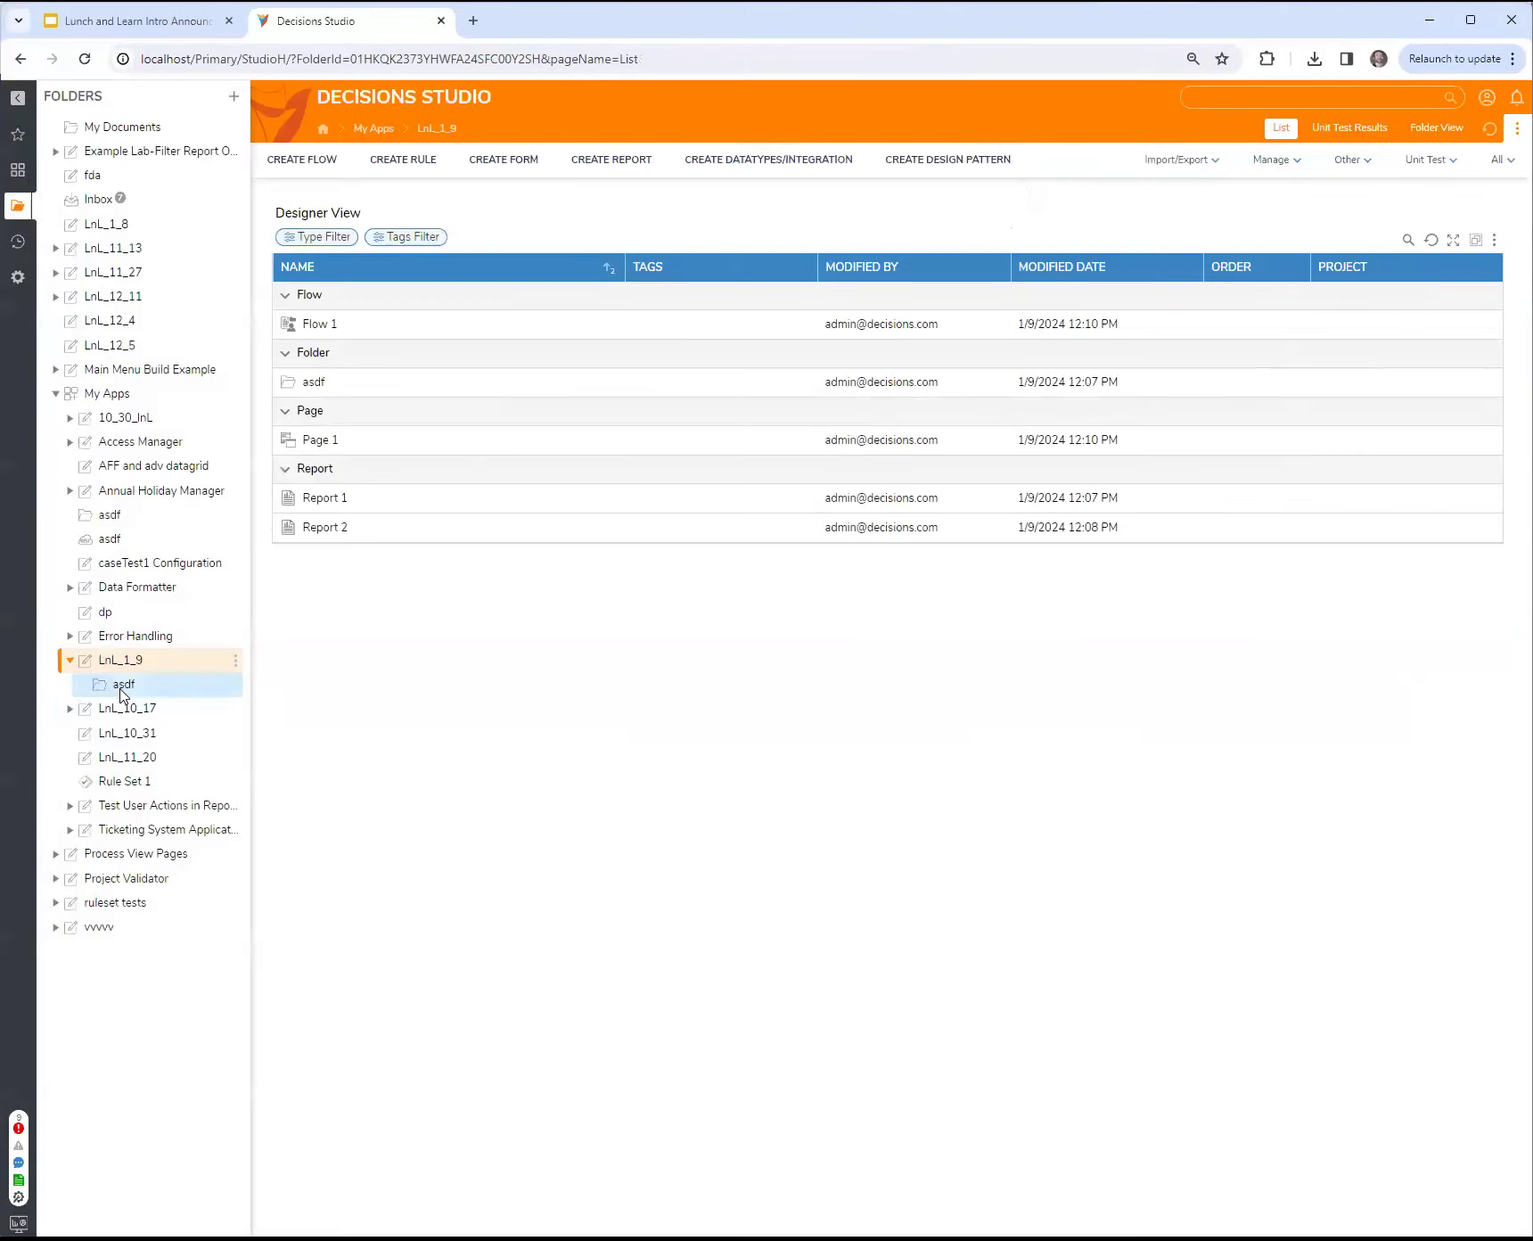
pyautogui.click(123, 687)
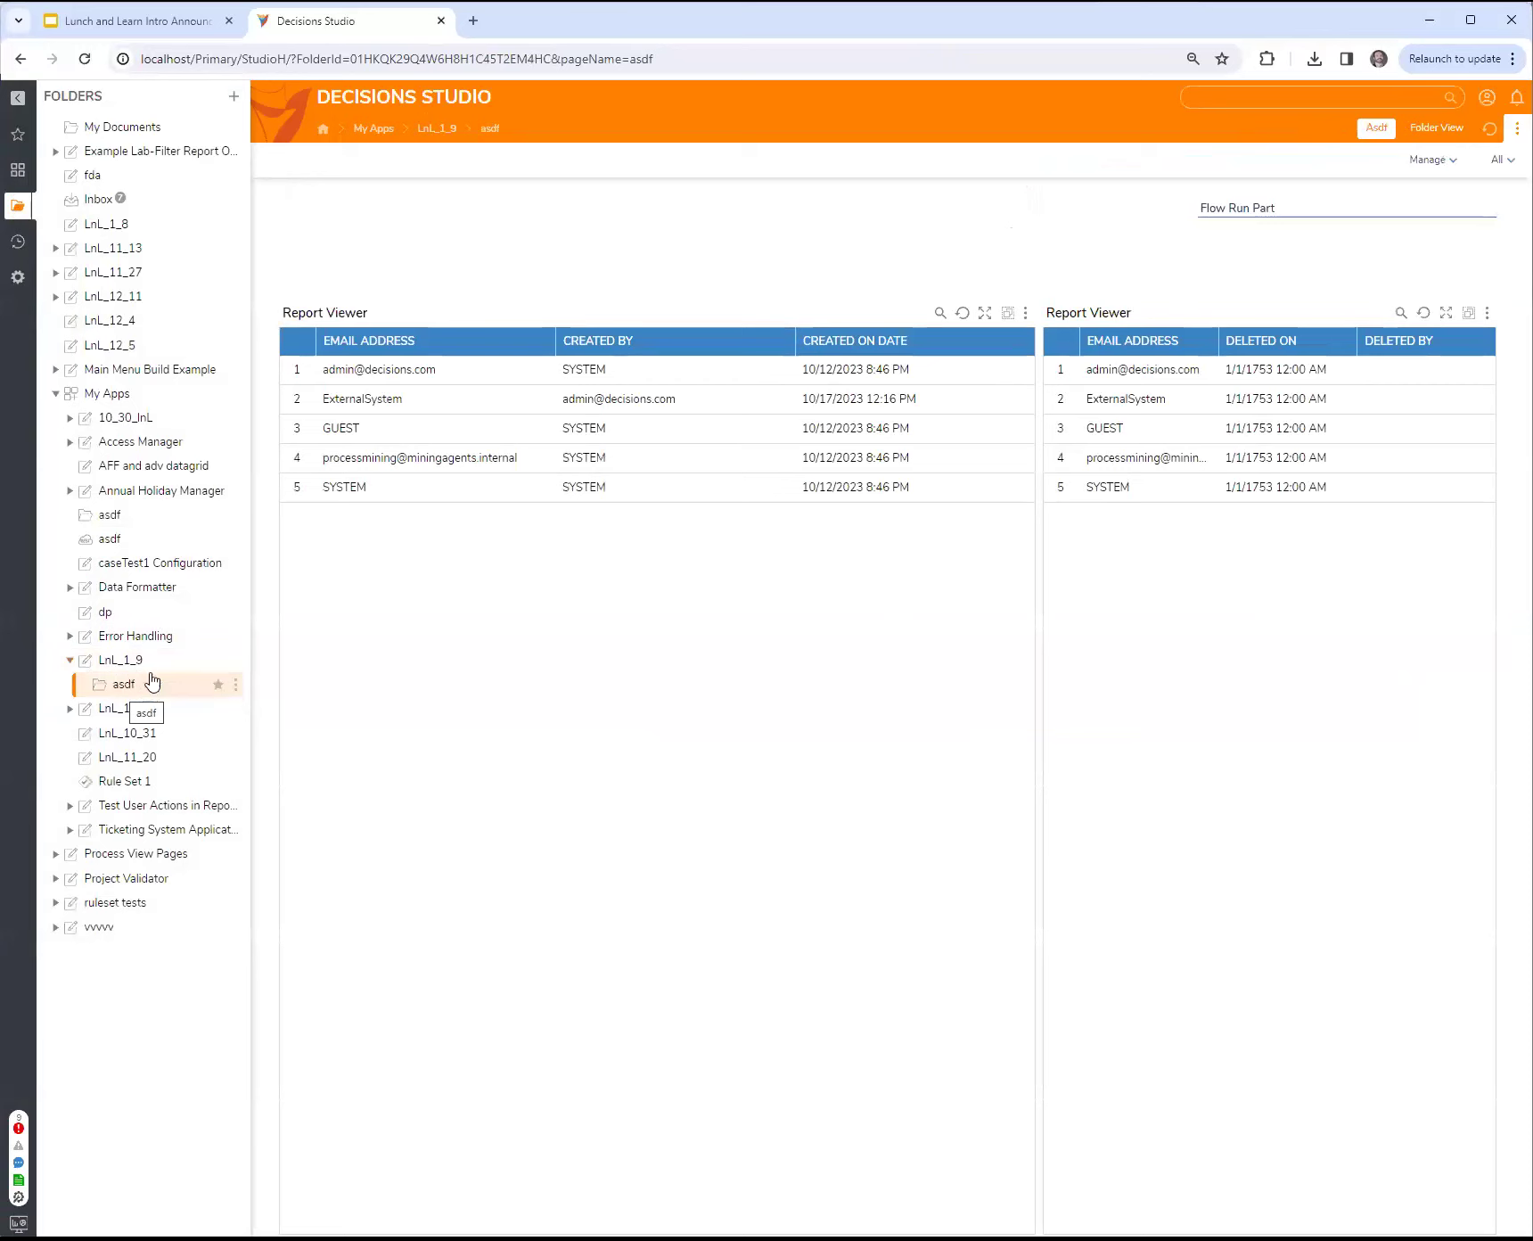
# Step: Return to the LnL_1_9 folder, reopen Page 1 and open the wider Report Viewer's default report for editing
pyautogui.click(143, 664)
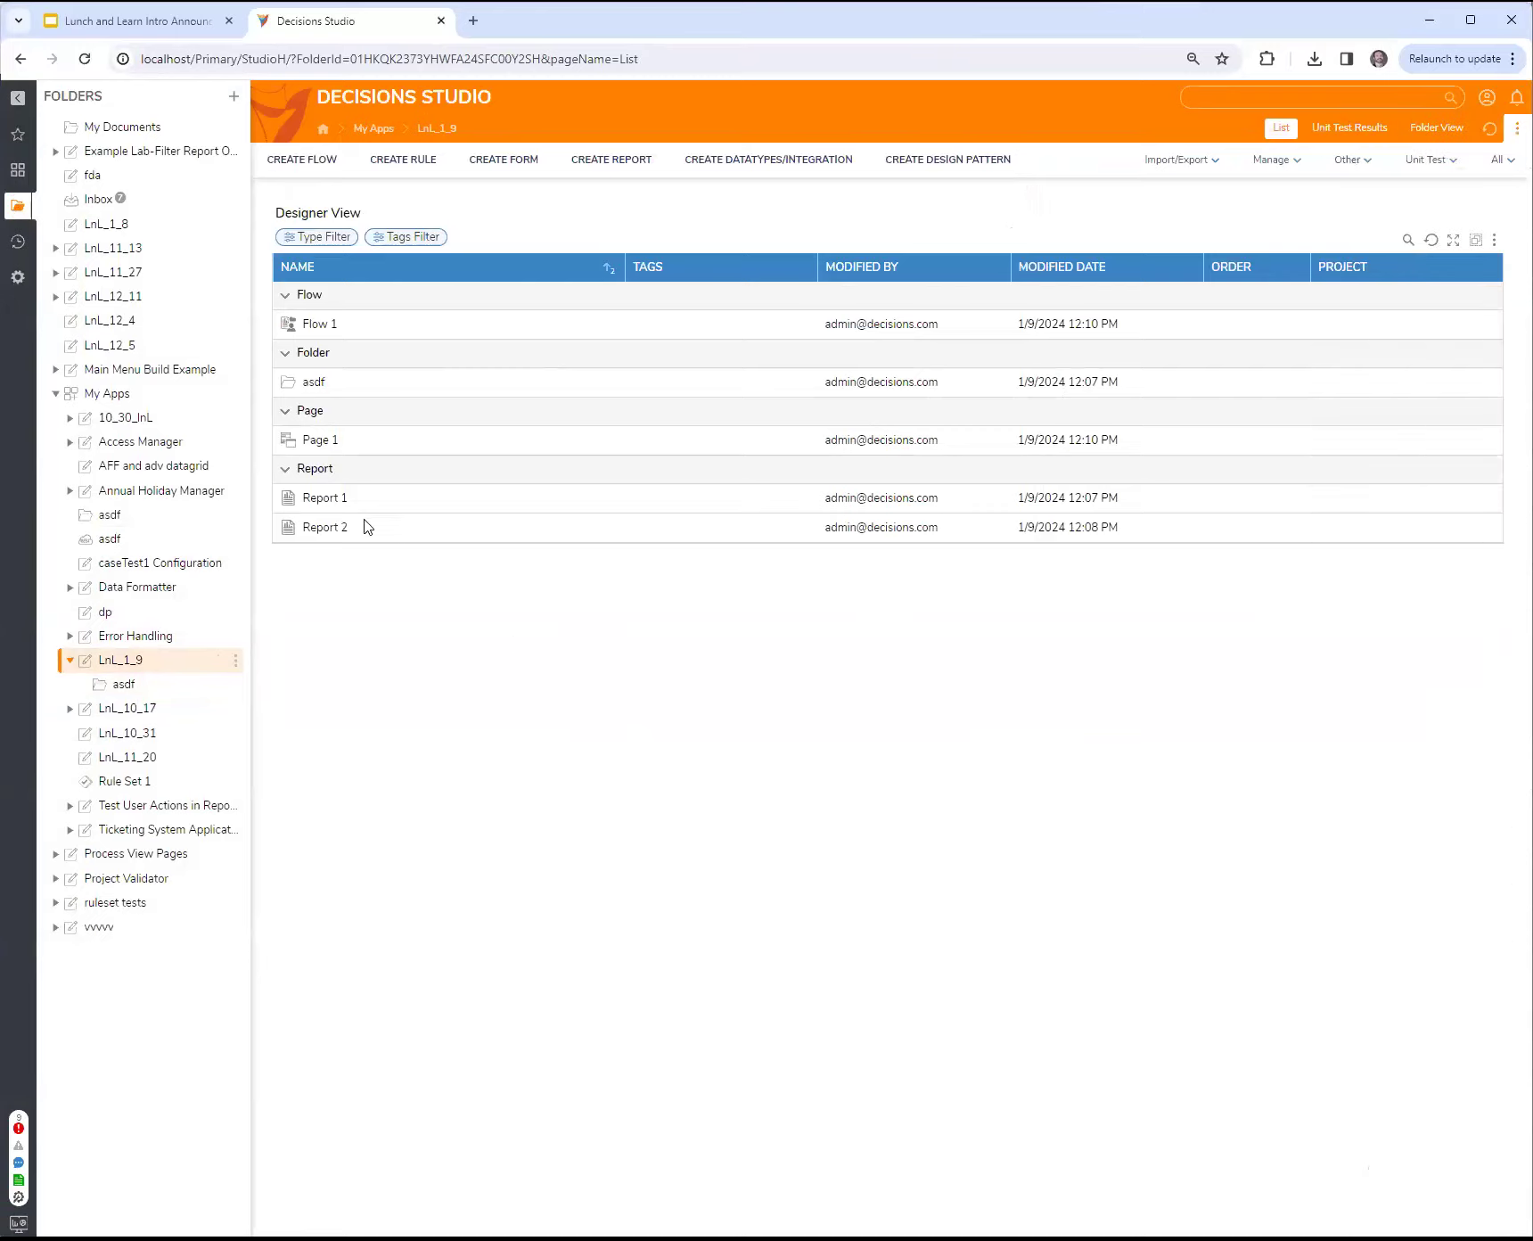
pyautogui.click(319, 441)
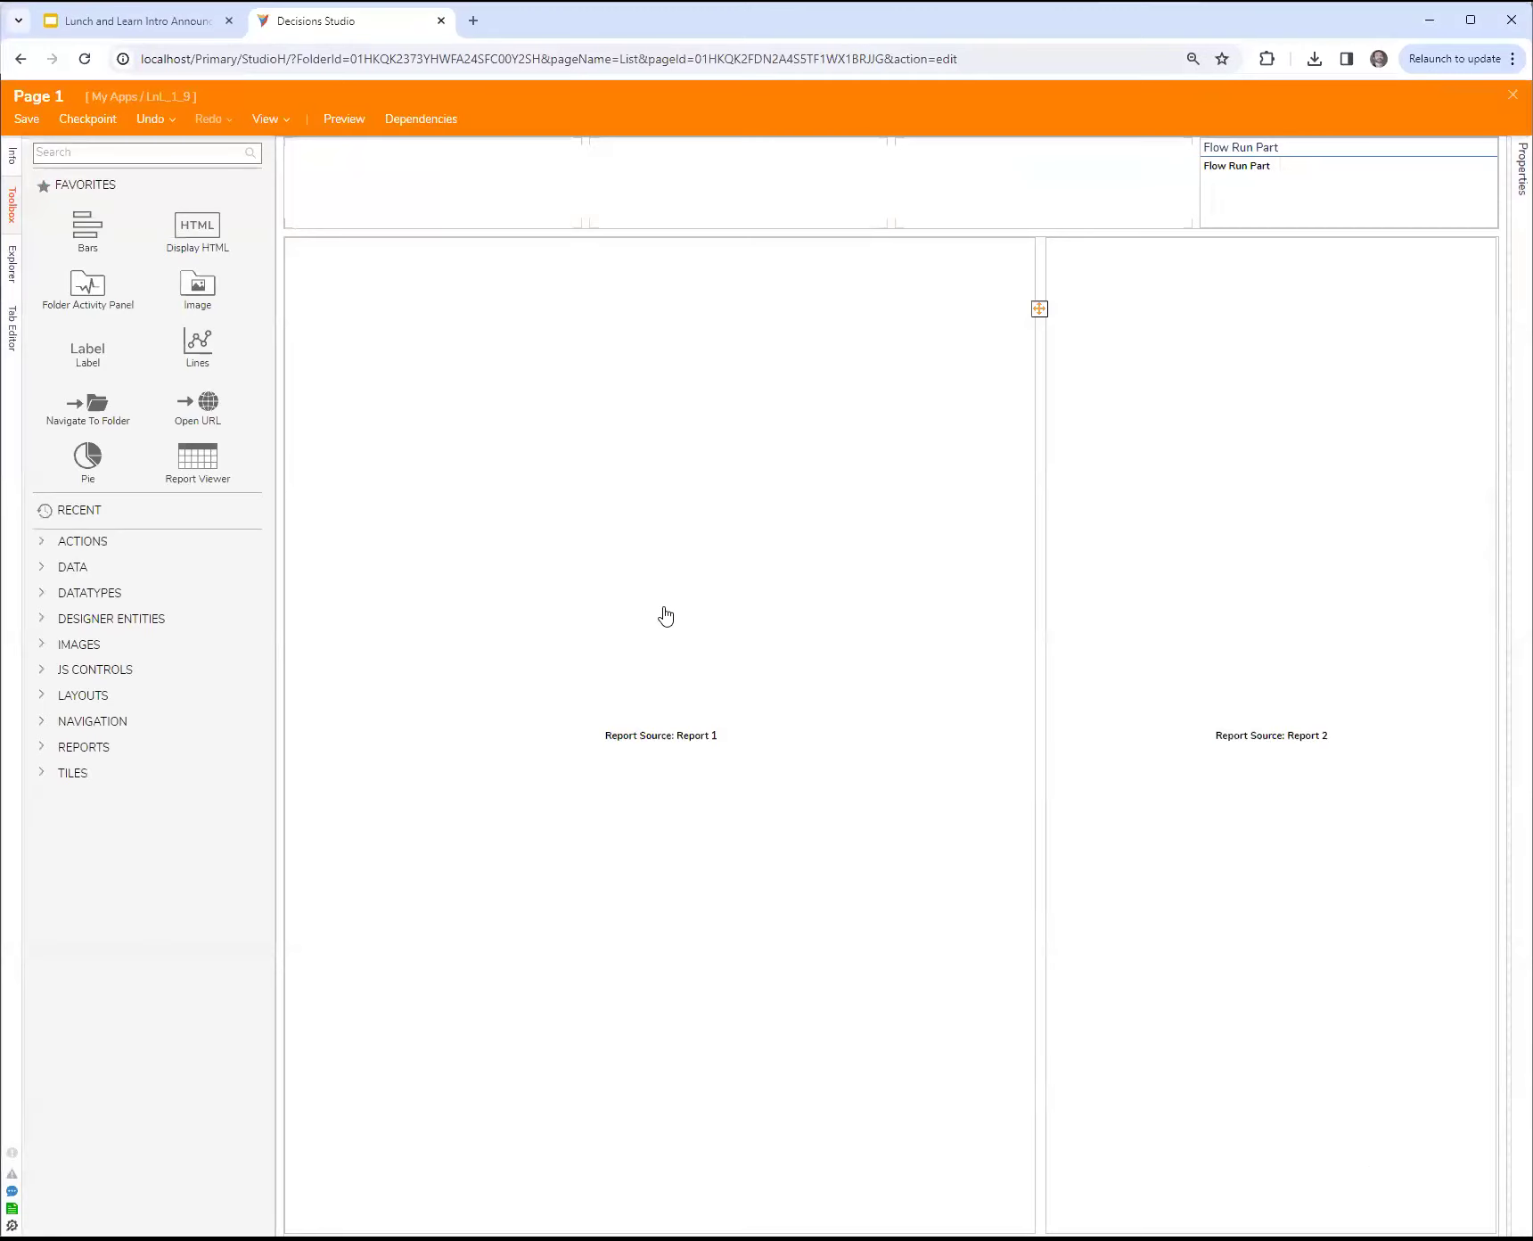
pyautogui.click(665, 615)
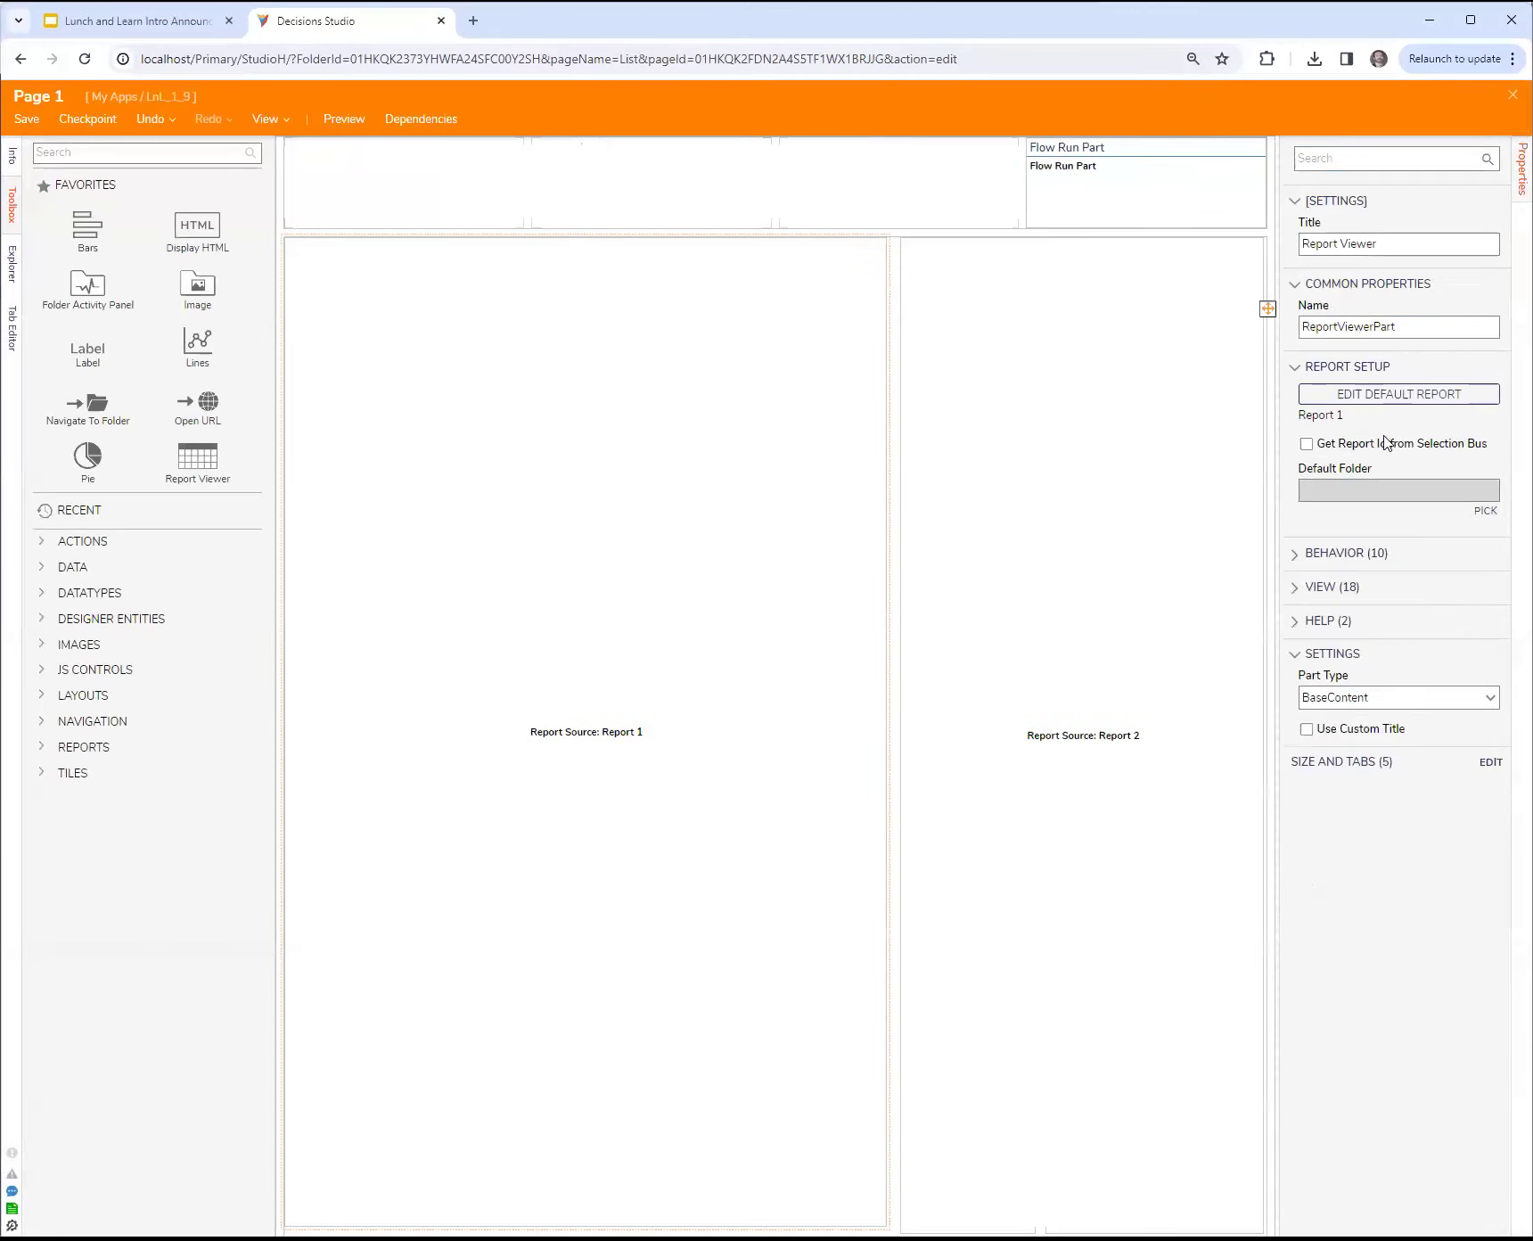
pyautogui.click(1390, 400)
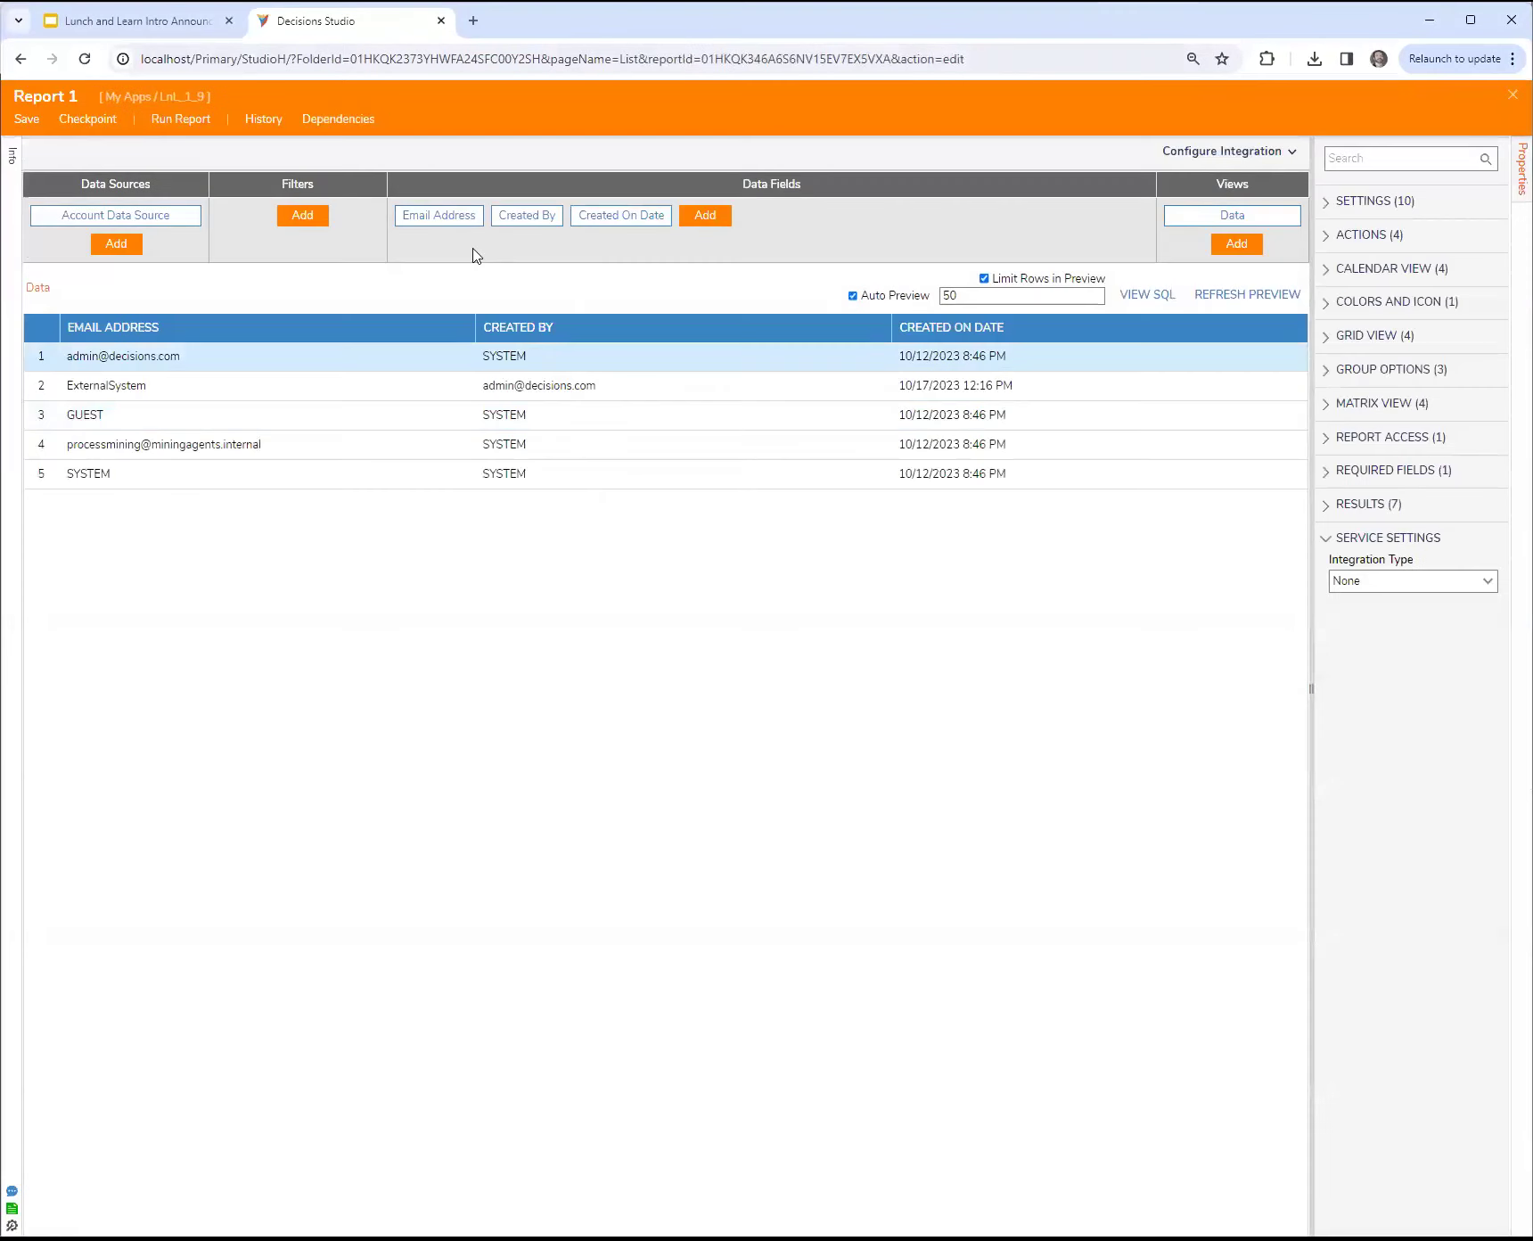
# Step: Add an Email Address Equals field filter to Report 1
pyautogui.click(312, 218)
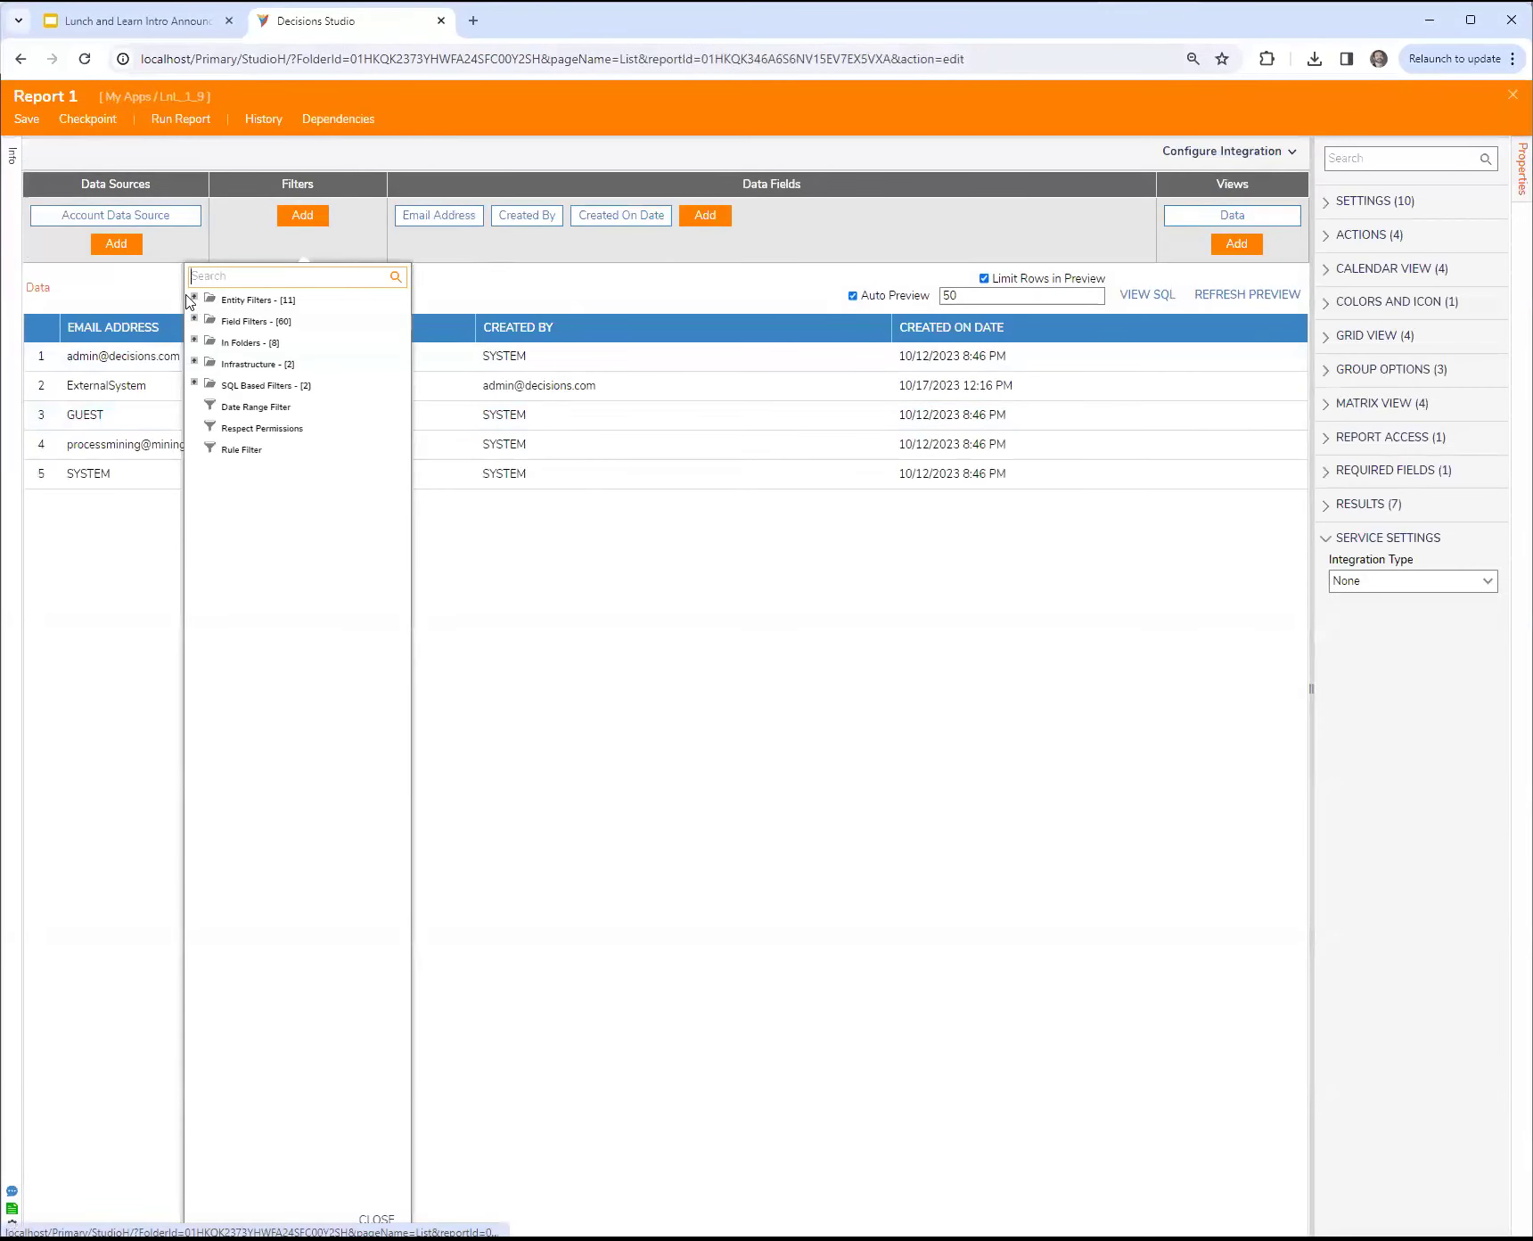
pyautogui.click(195, 299)
pyautogui.click(195, 299)
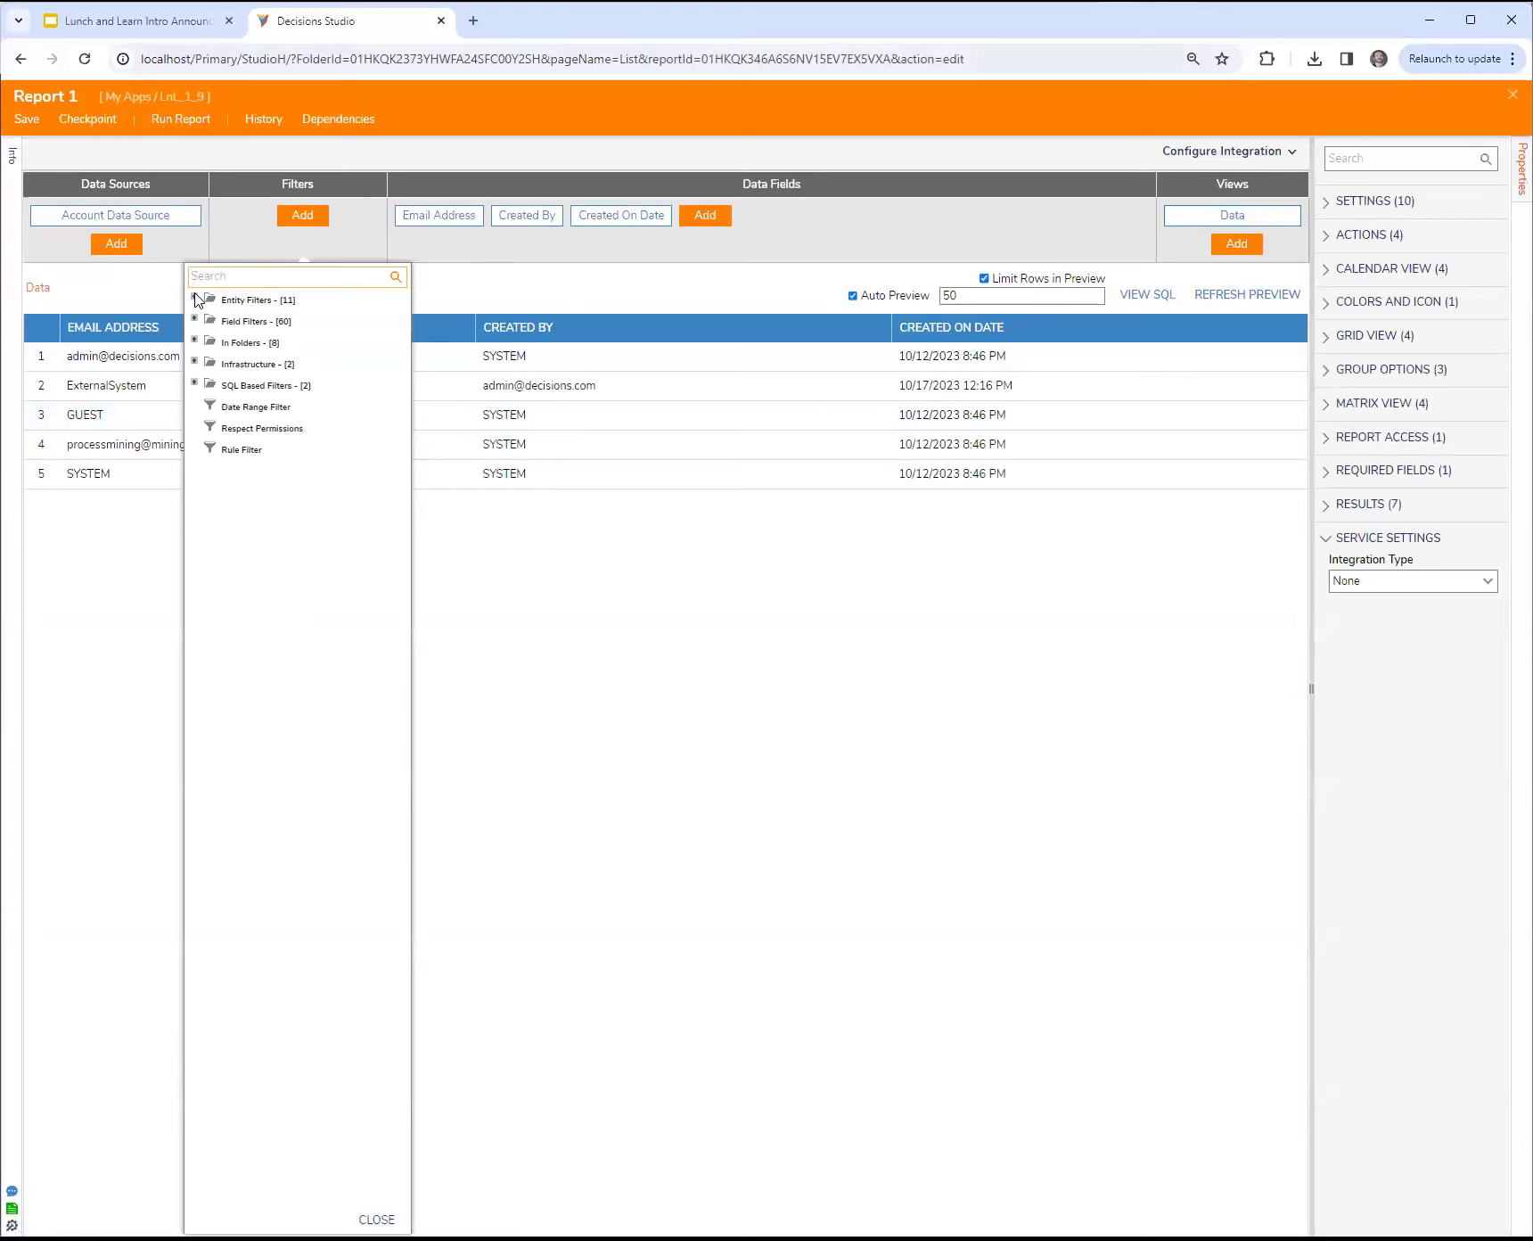
pyautogui.click(195, 319)
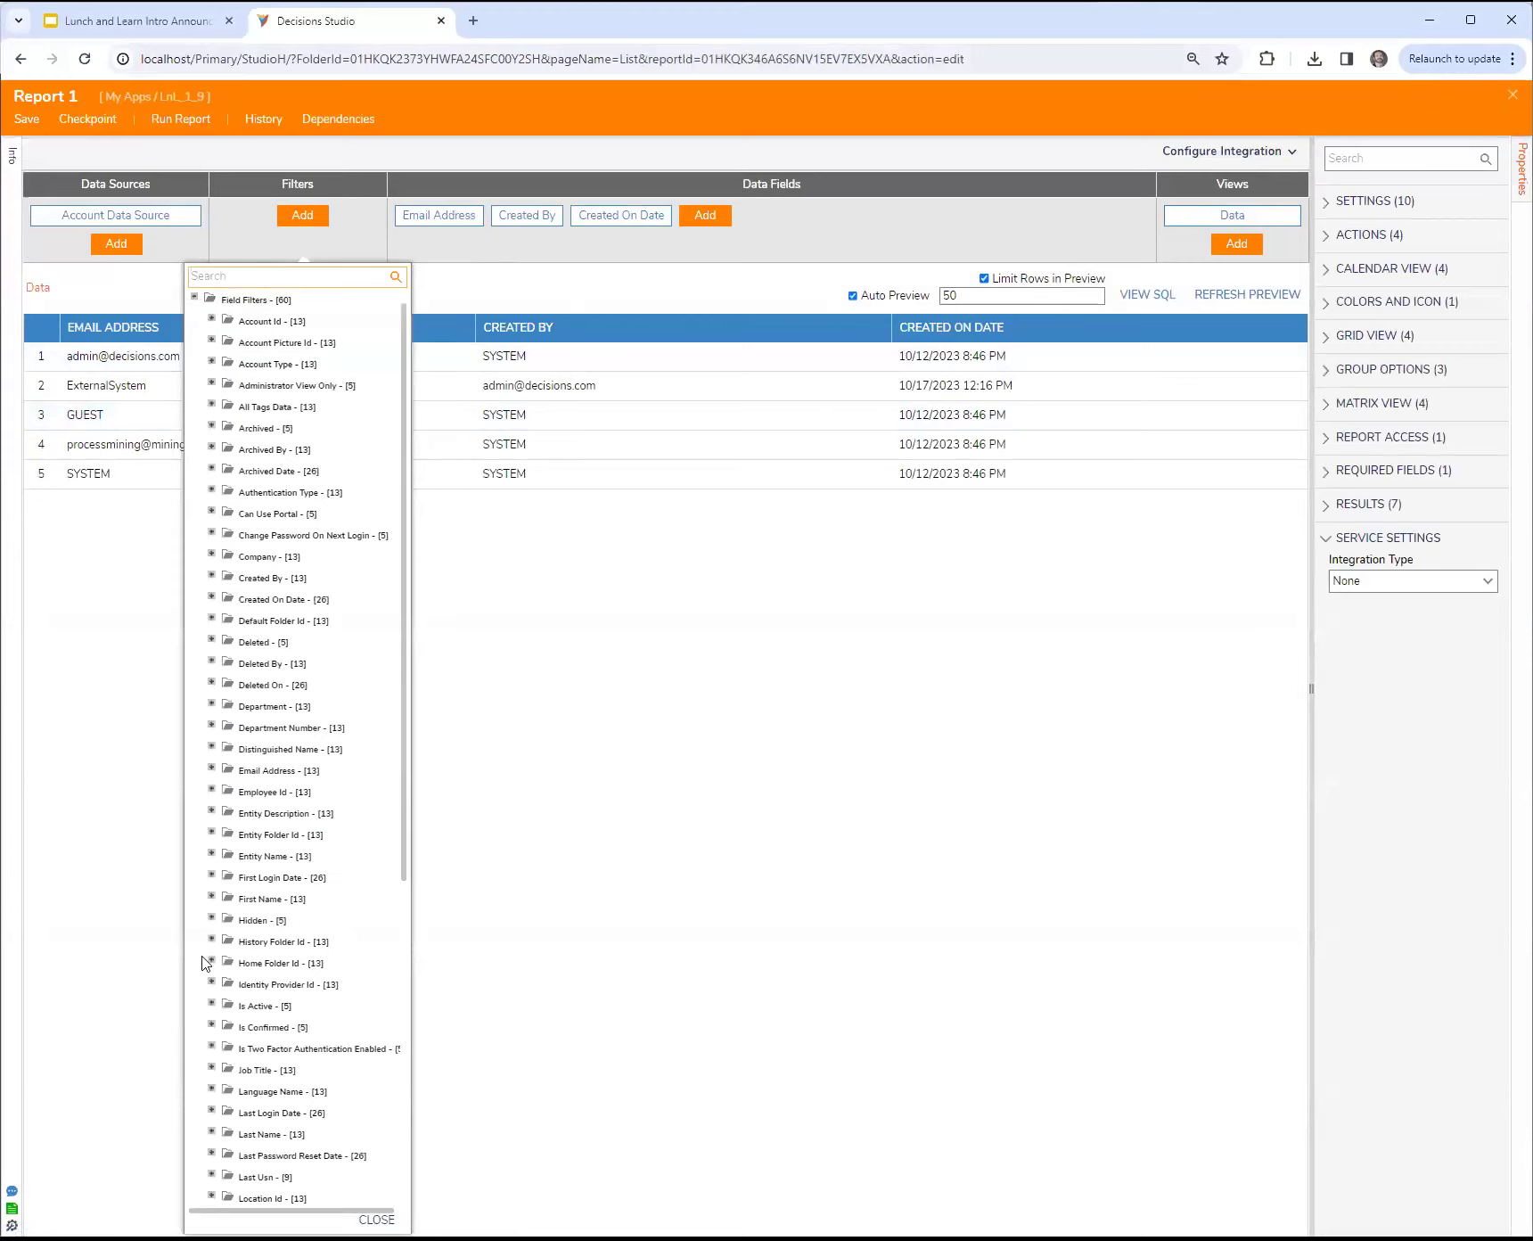
pyautogui.click(211, 768)
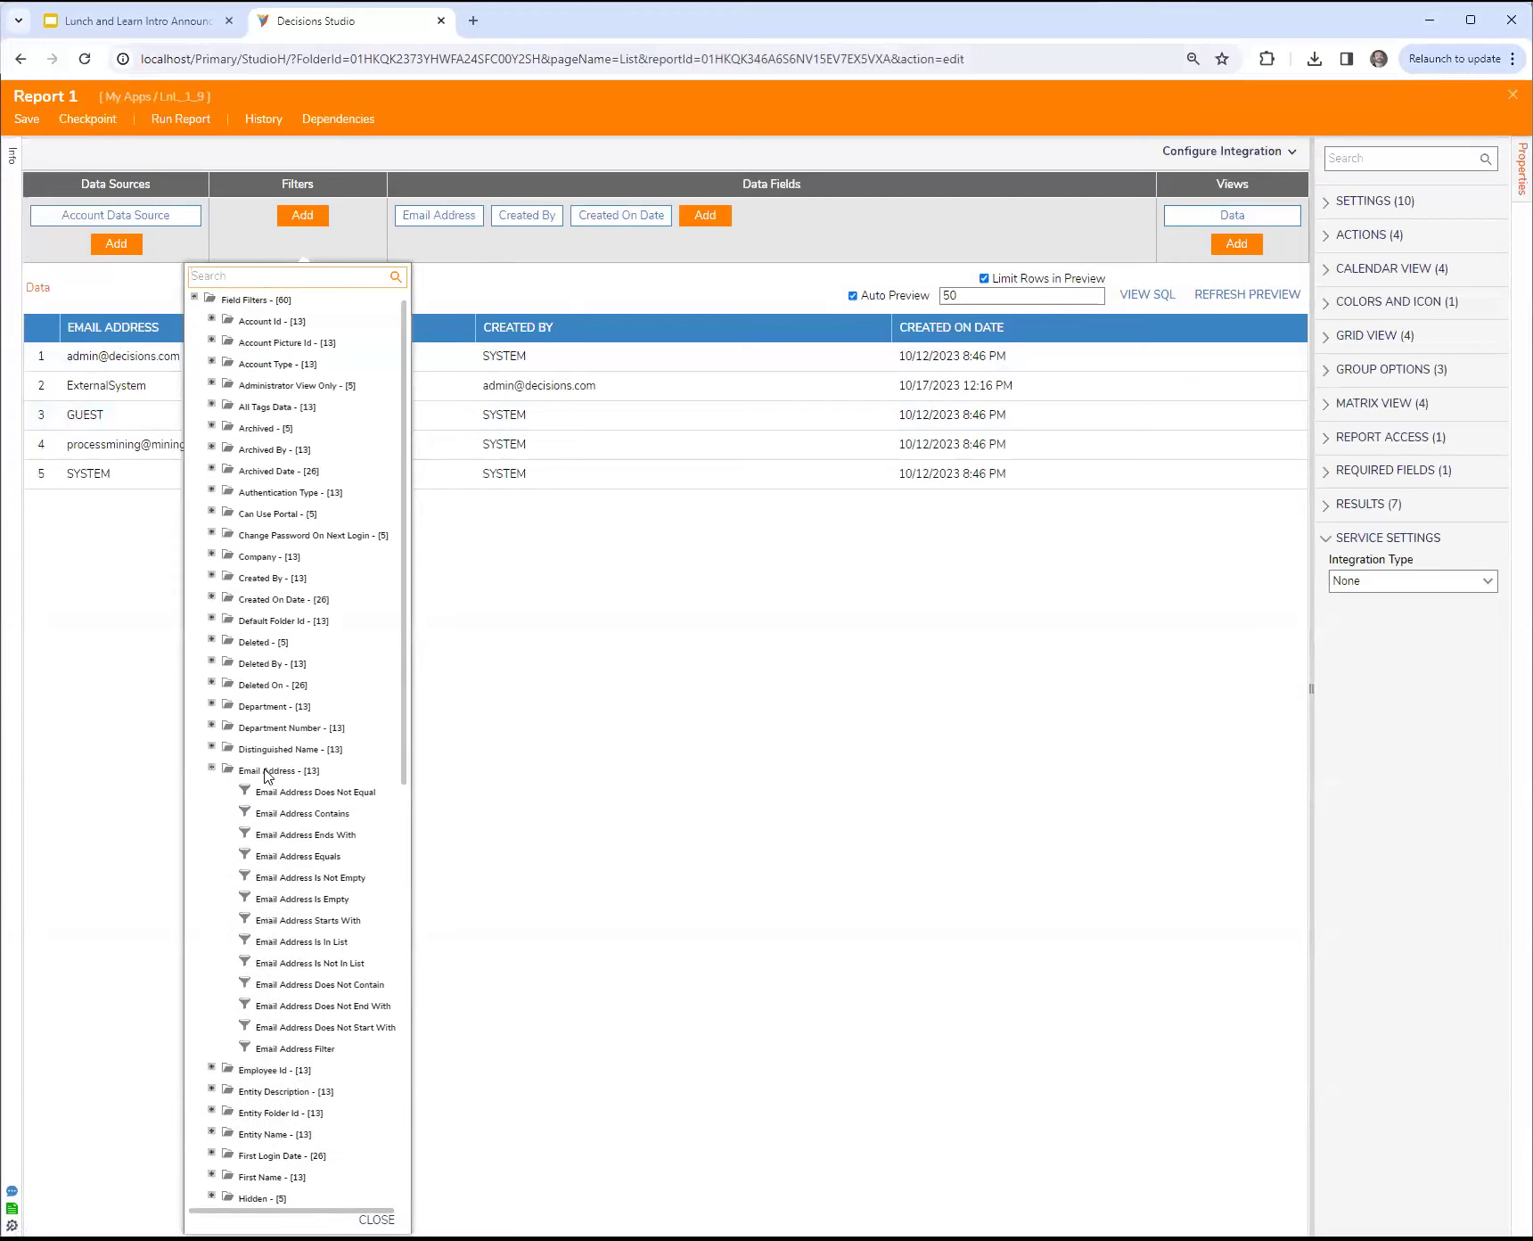
pyautogui.click(326, 857)
# Step: Make the new filter show all data when its value is empty, with Runtime Behavior set to Get Values From Other Reports
pyautogui.click(1337, 470)
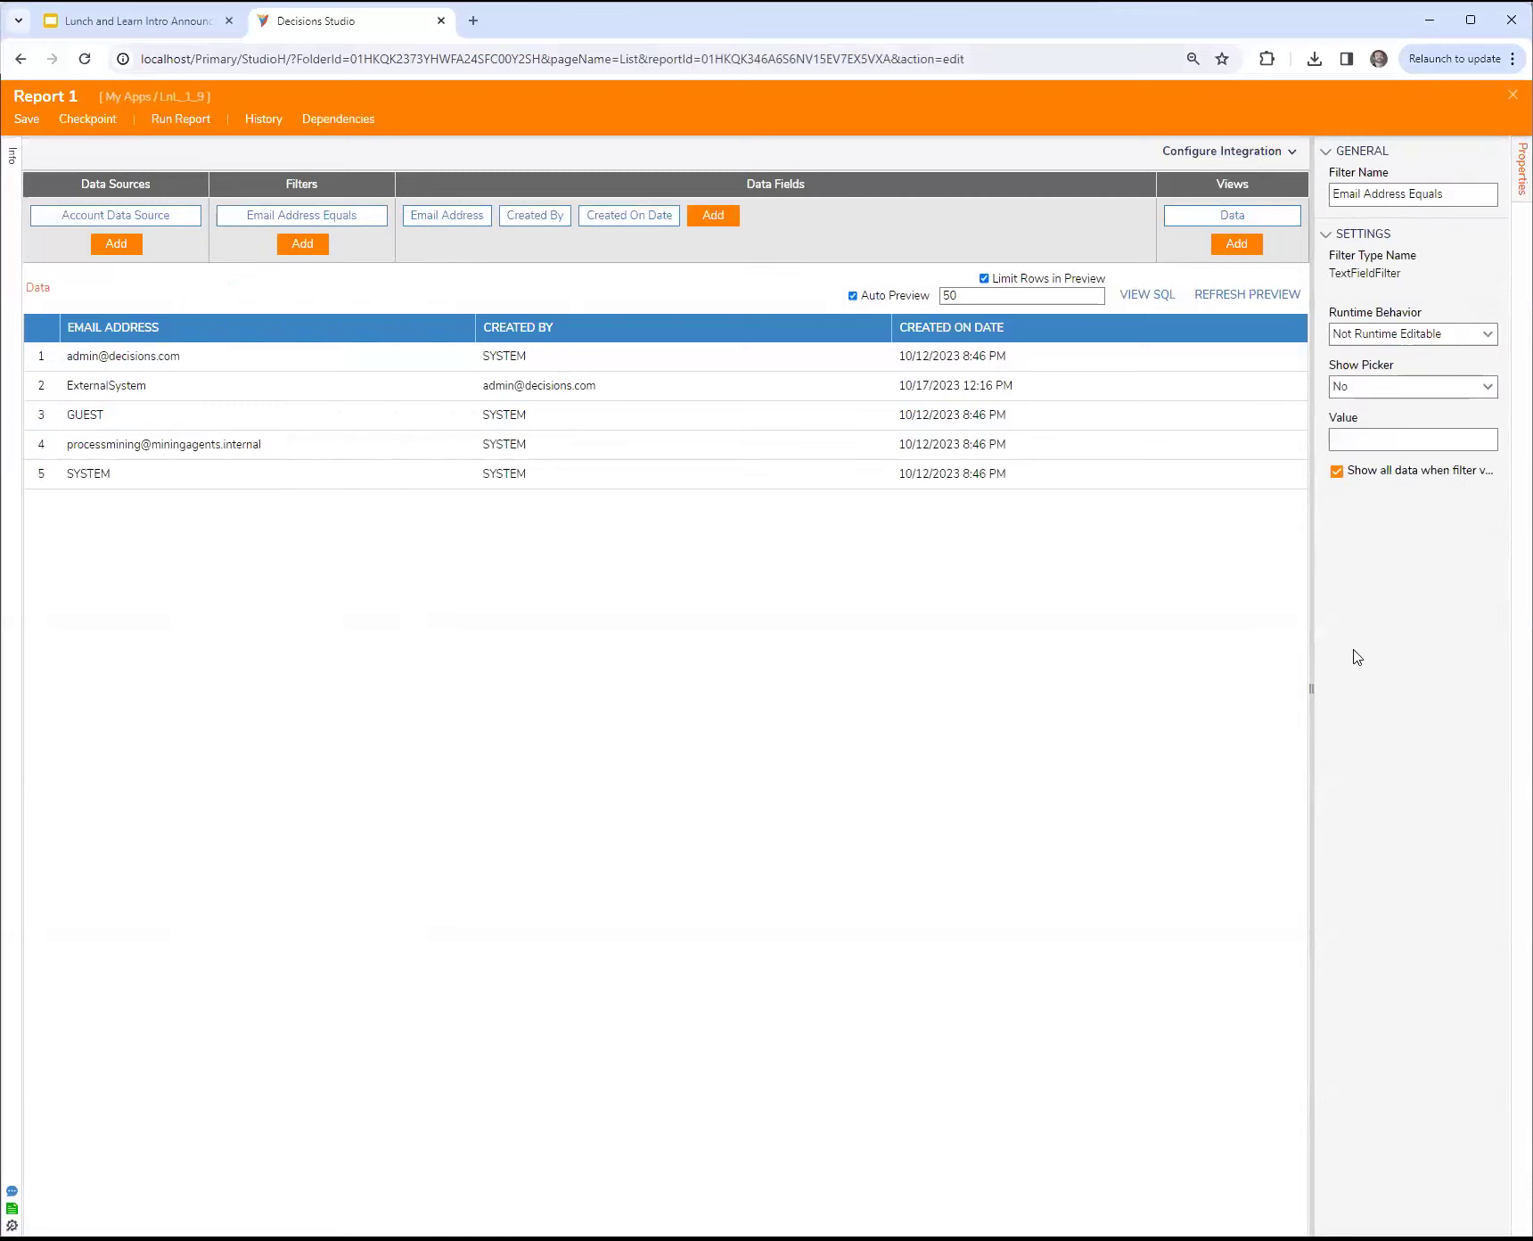
pyautogui.click(1490, 340)
pyautogui.click(1398, 430)
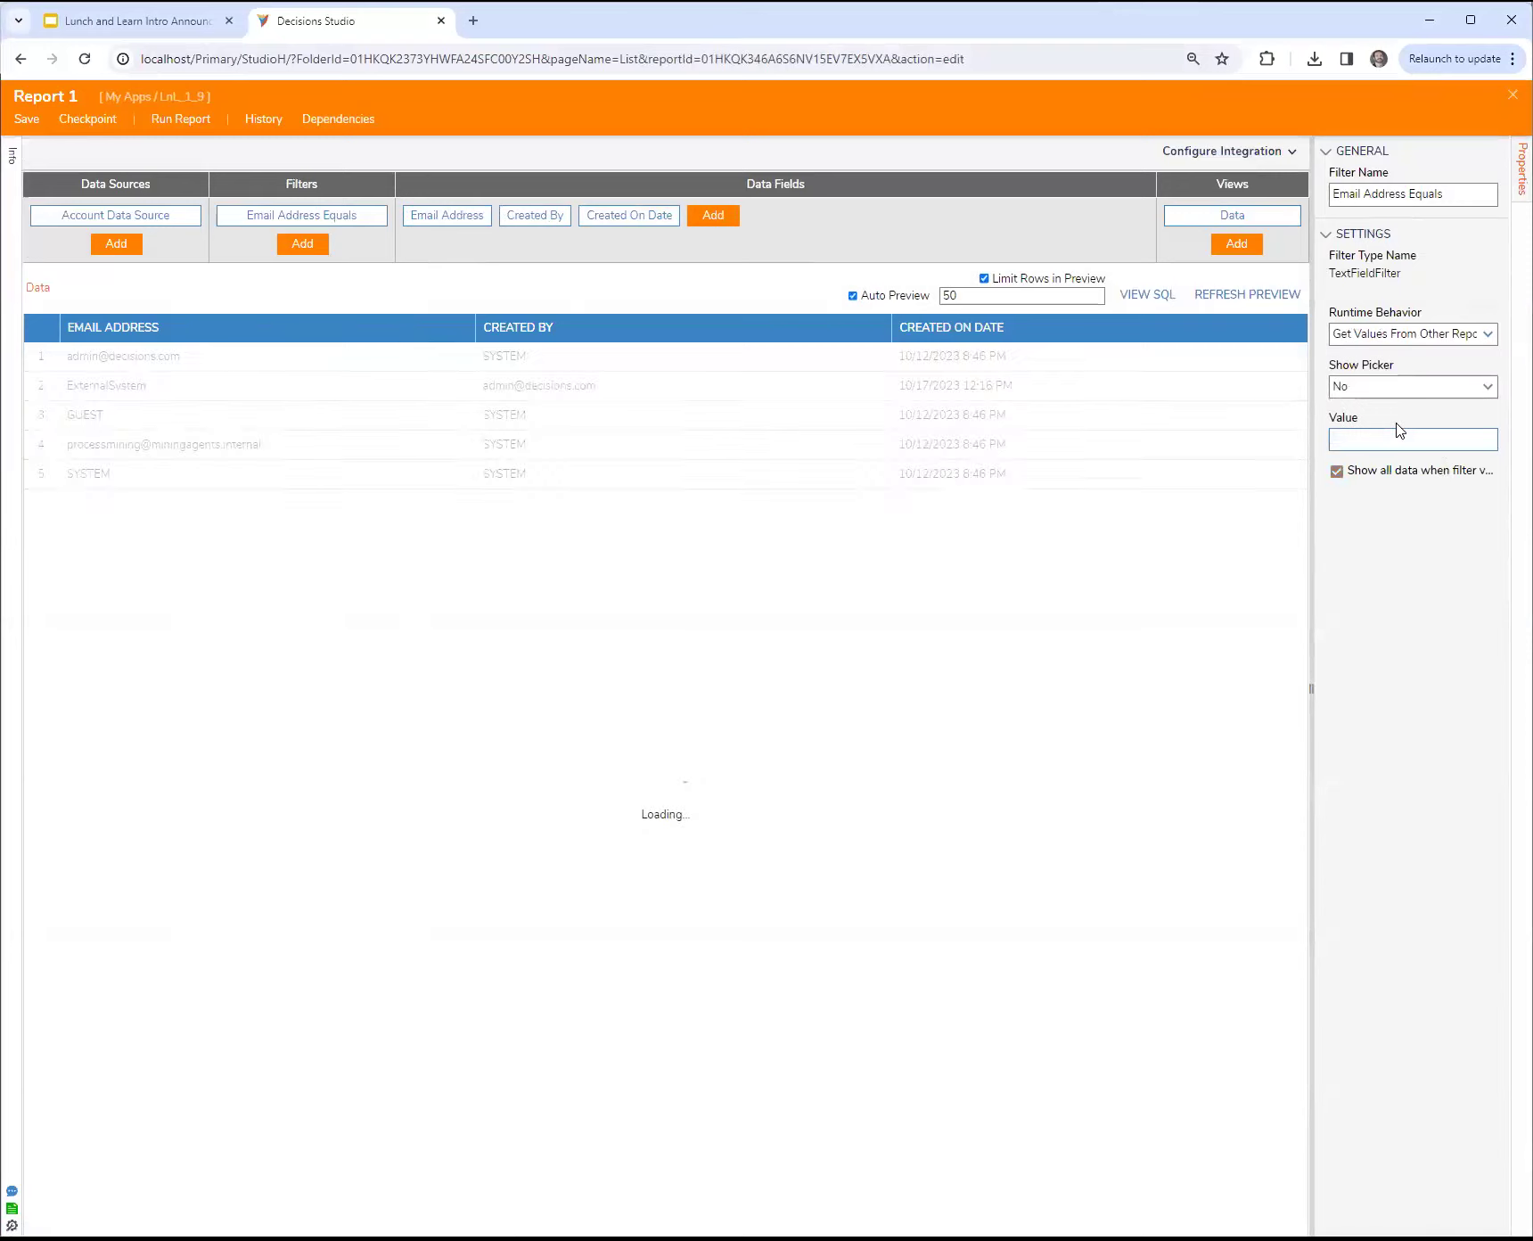
# Step: Rename the report's email filter to EmailAddress
pyautogui.moveTo(1445, 195); pyautogui.dragTo(1073, 192)
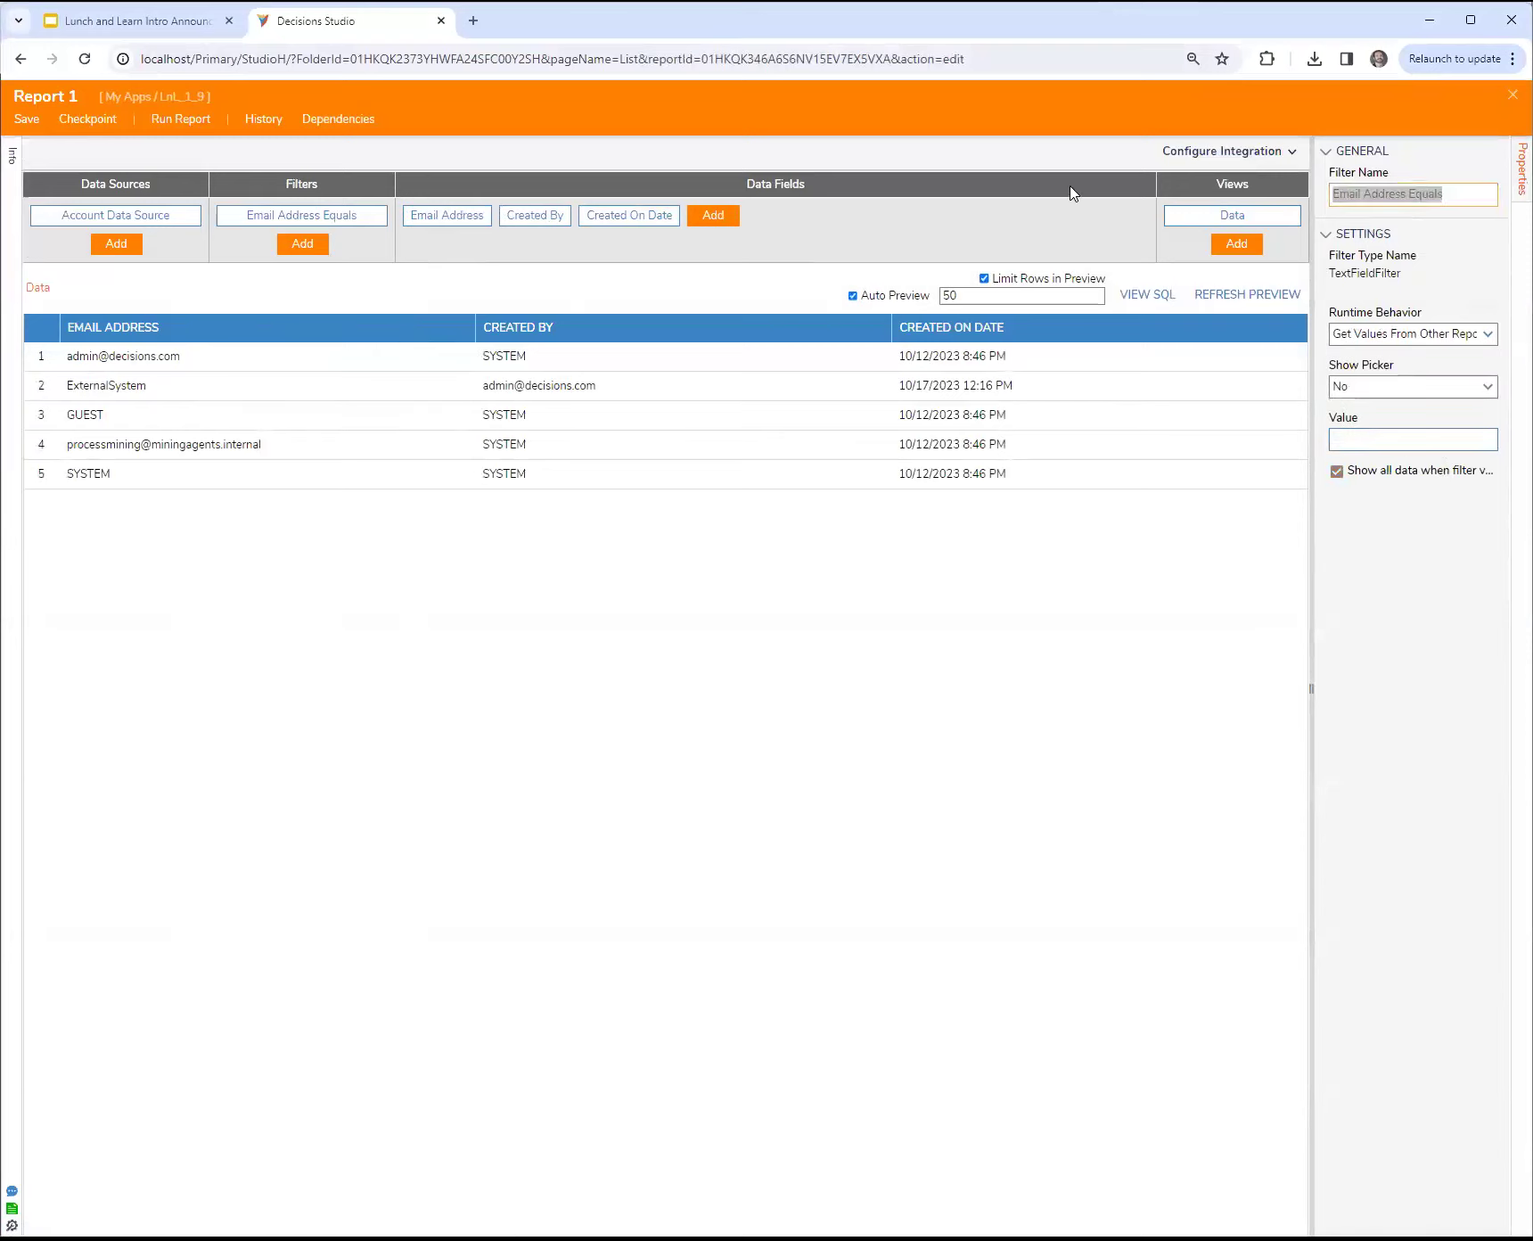
pyautogui.write('EmailAddress')
pyautogui.click(1373, 656)
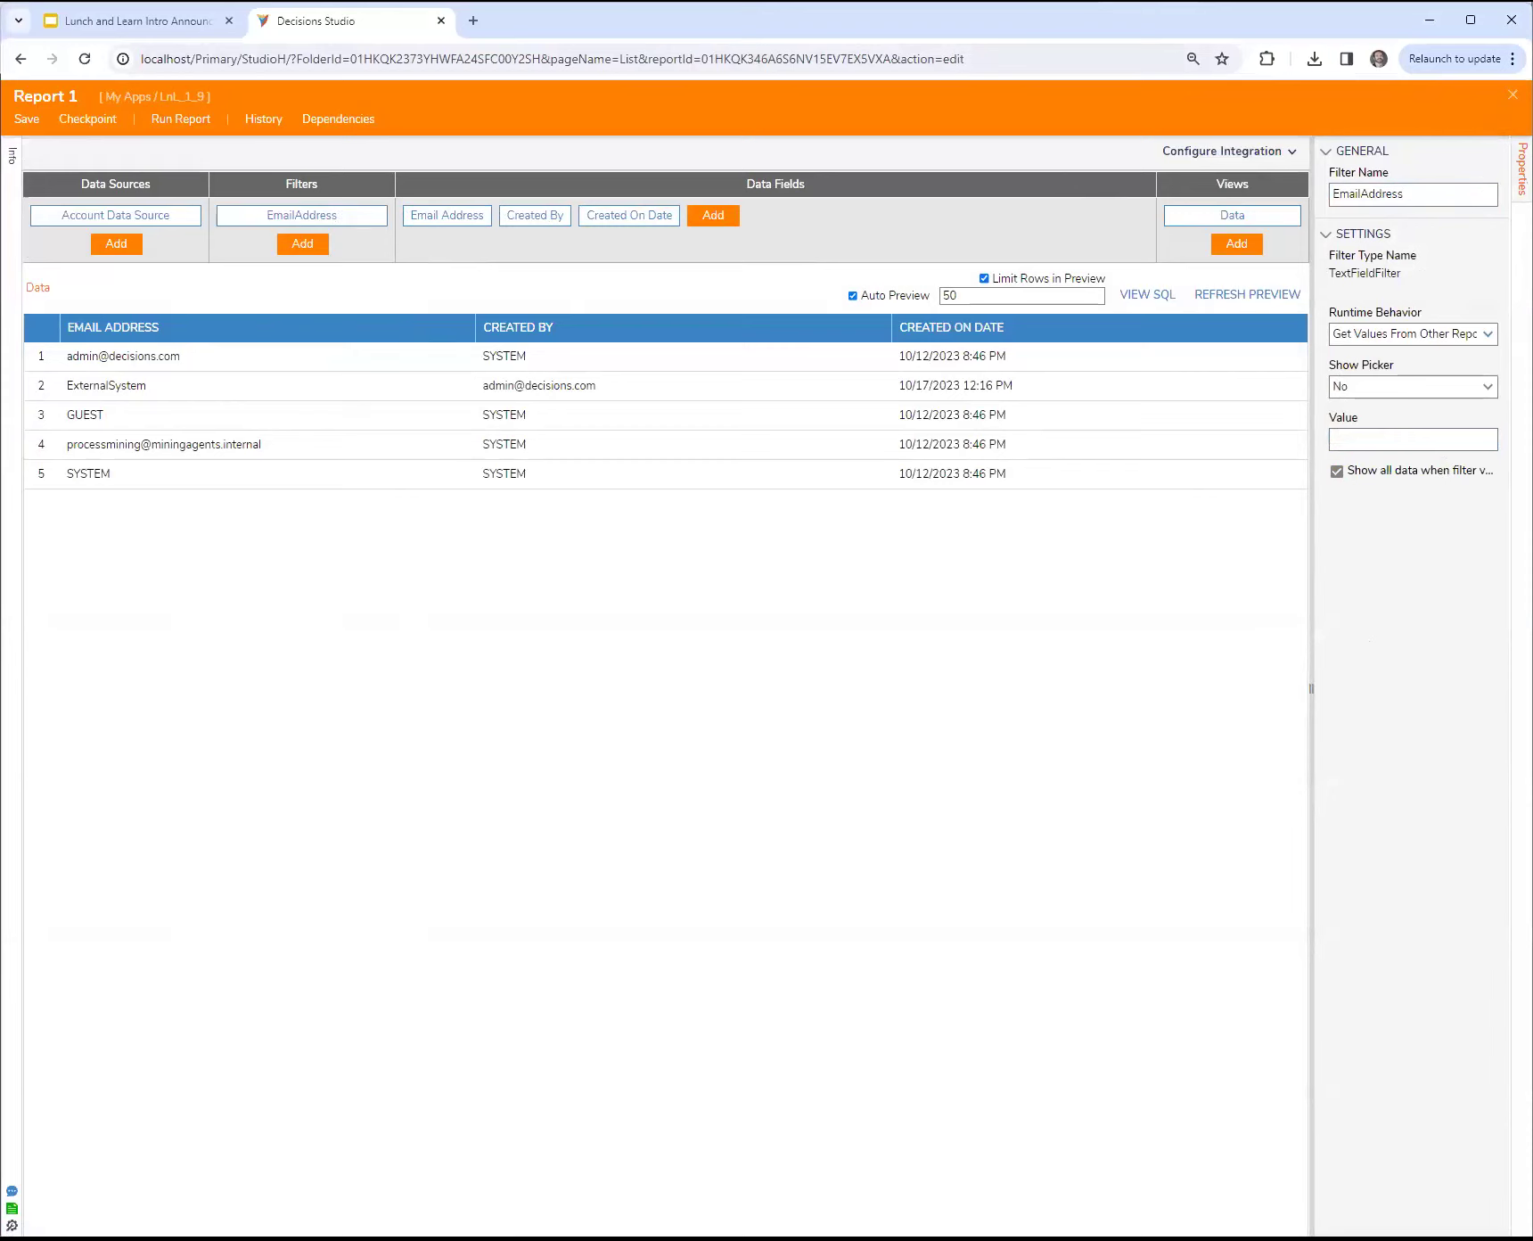
# Step: Save and close Report 1 and Page 1, and open the asdf folder to check the filtered dashboard
pyautogui.hotkey('ctrl', 's')
pyautogui.click(961, 738)
pyautogui.hotkey('ctrl', 's')
pyautogui.click(950, 740)
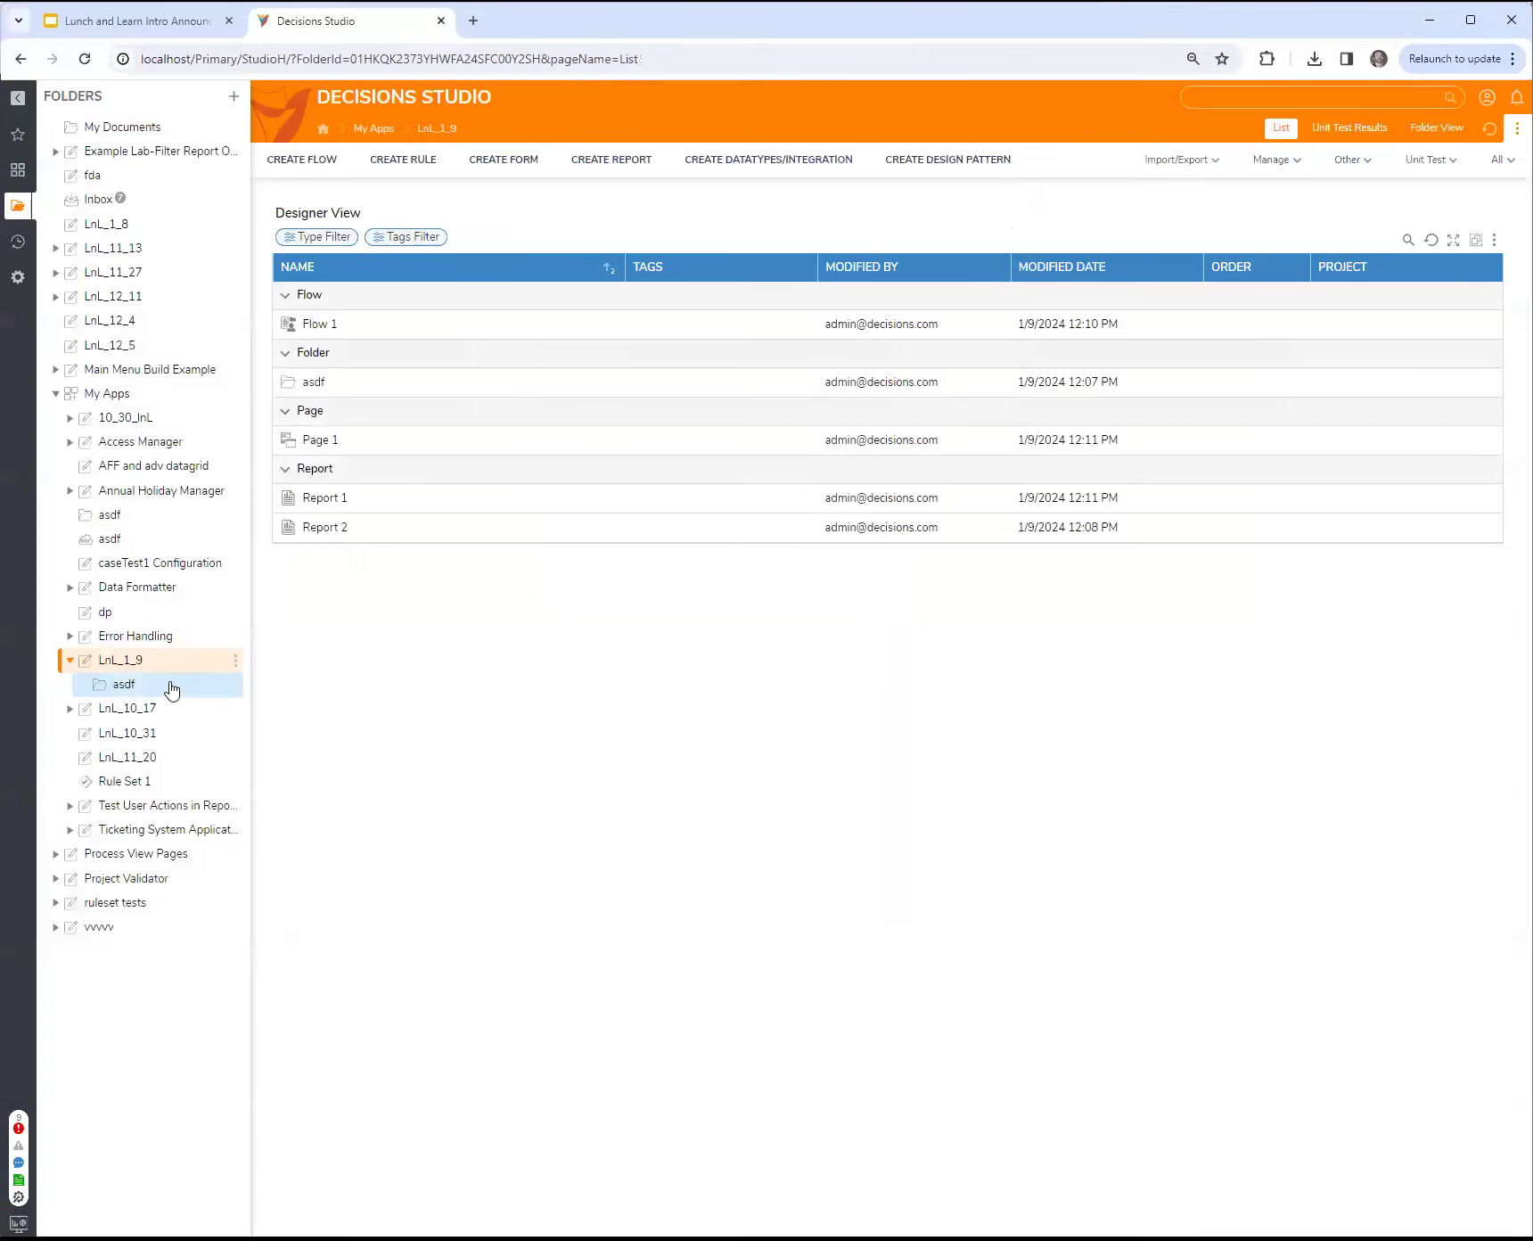
pyautogui.click(171, 688)
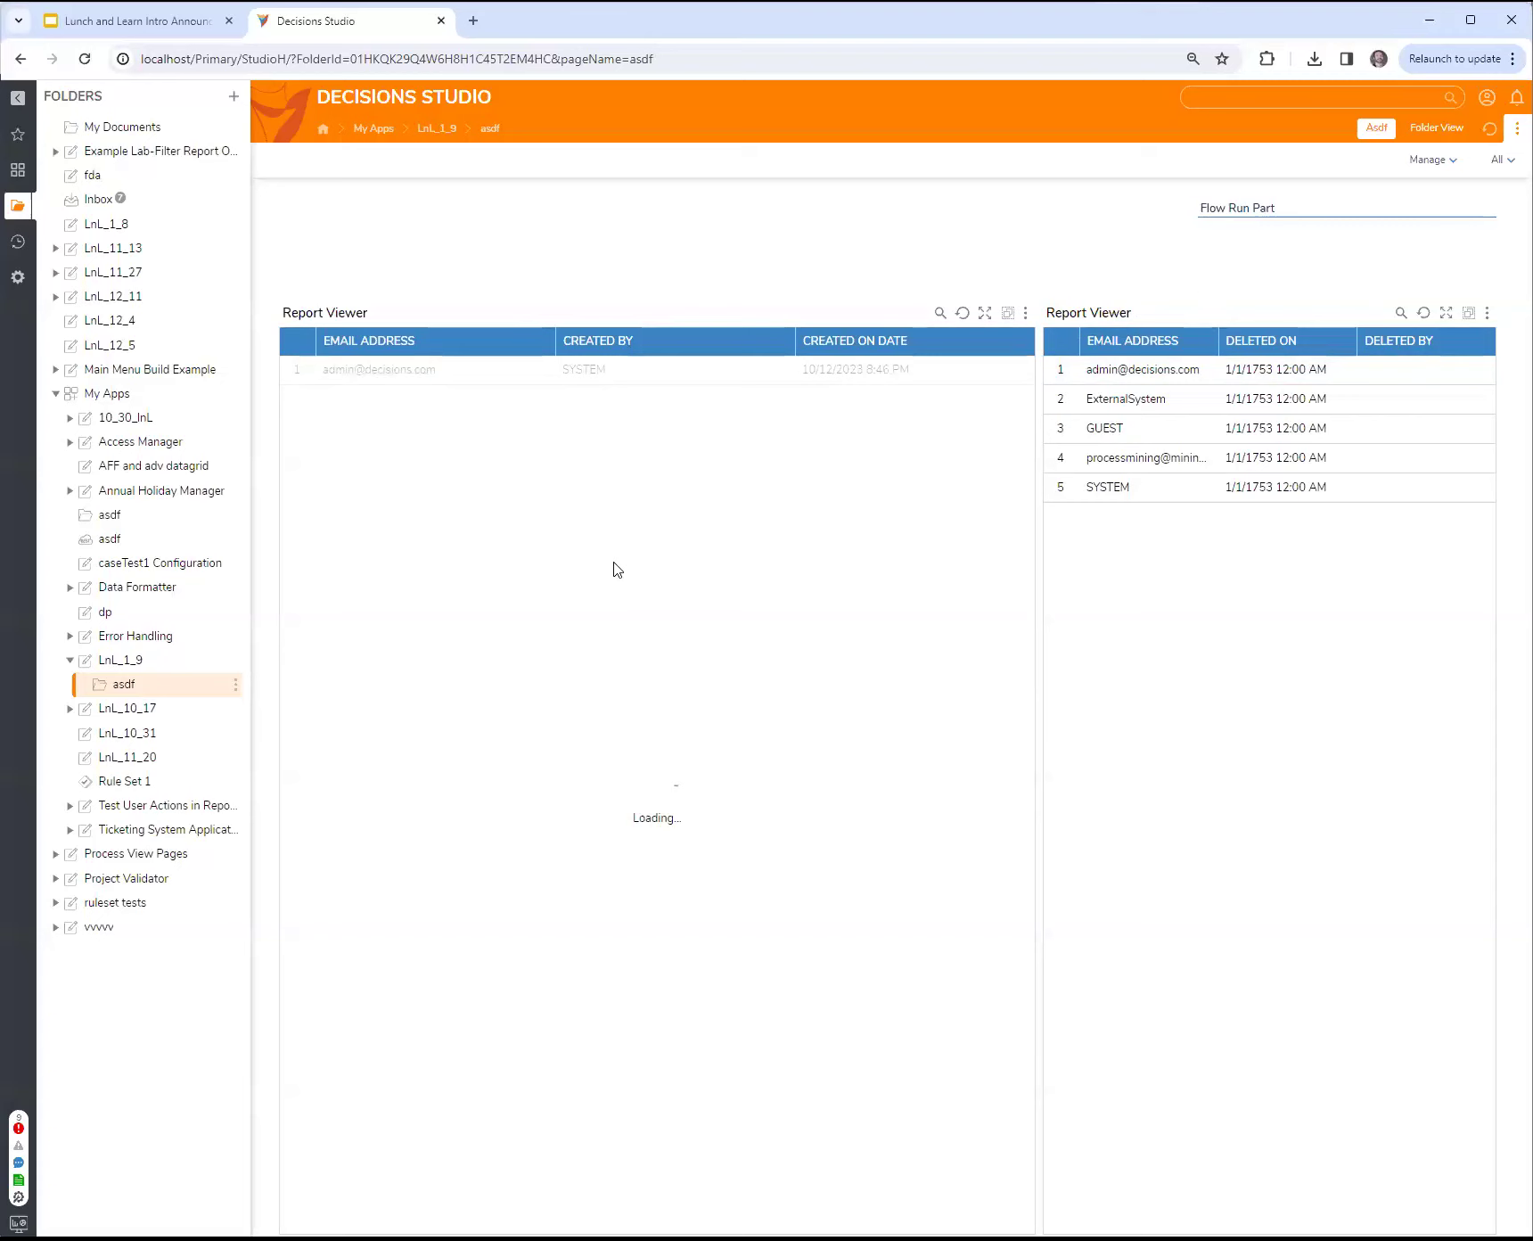
# Step: Reopen Report 1 from the LnL_1_9 folder, examine the EmailAddress filter's settings and close the report
pyautogui.click(164, 670)
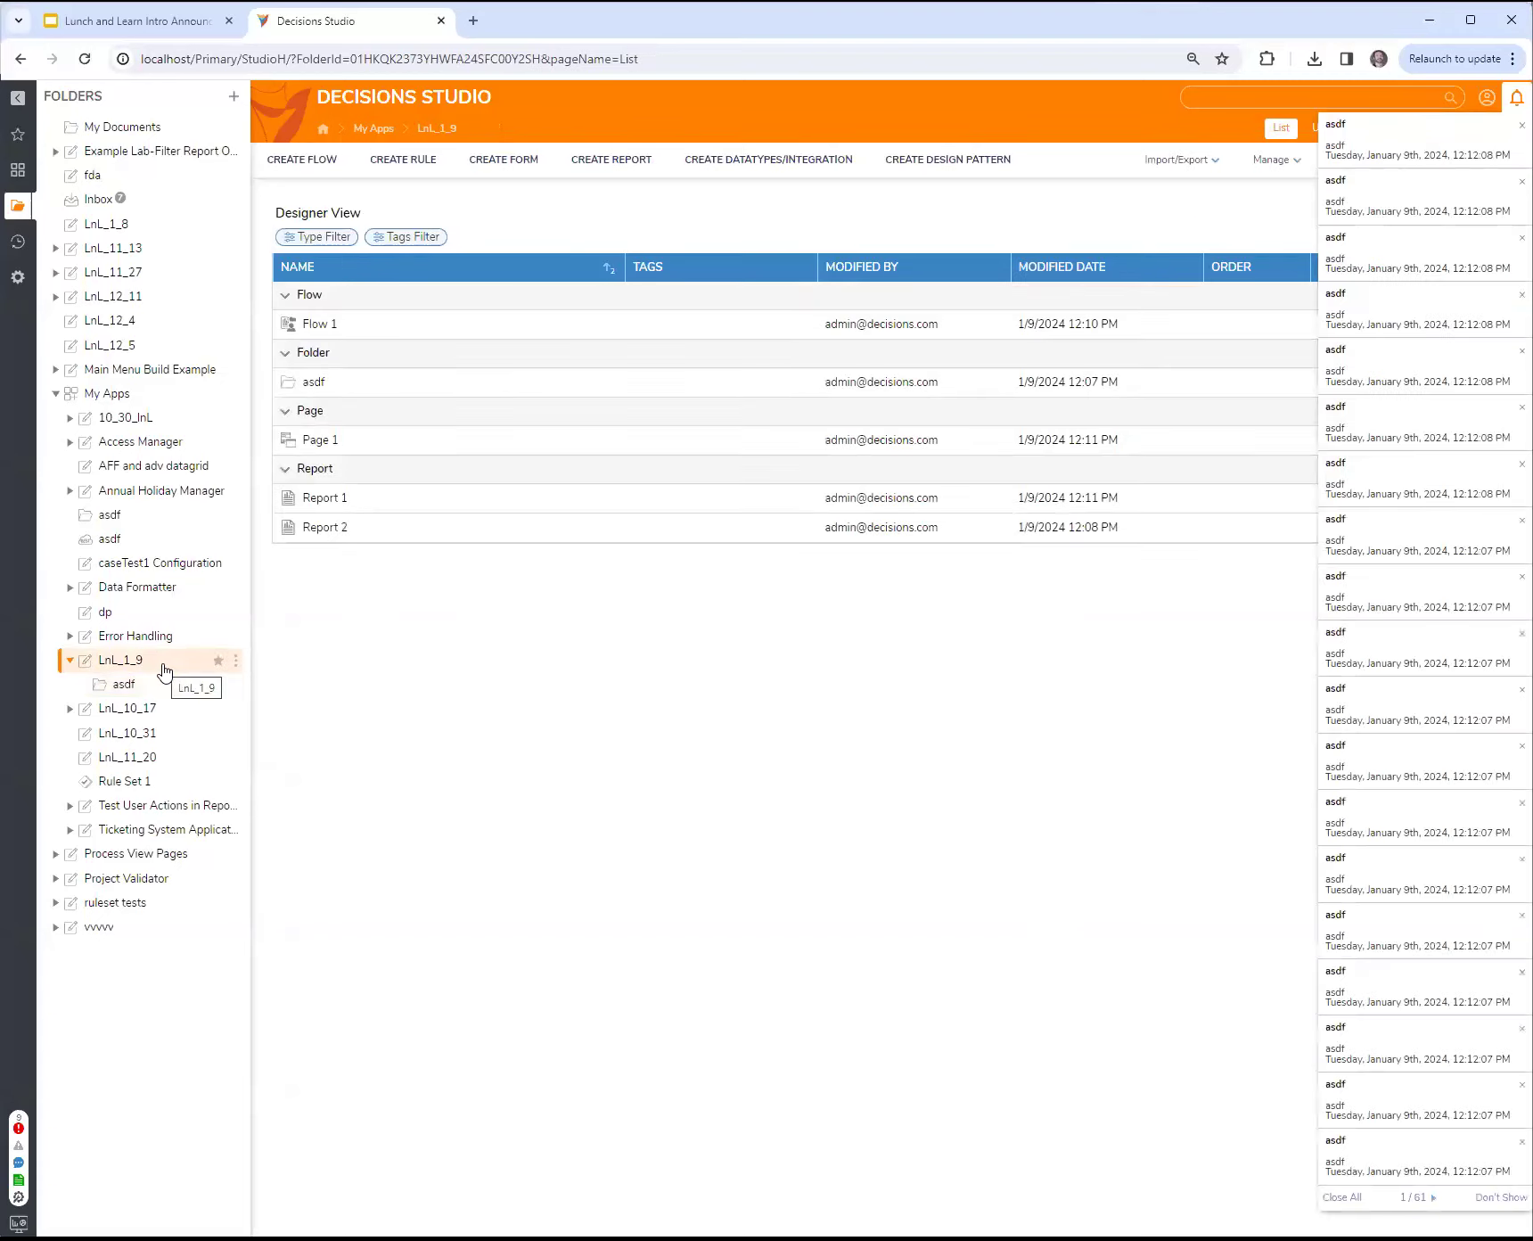
pyautogui.click(325, 498)
pyautogui.click(324, 207)
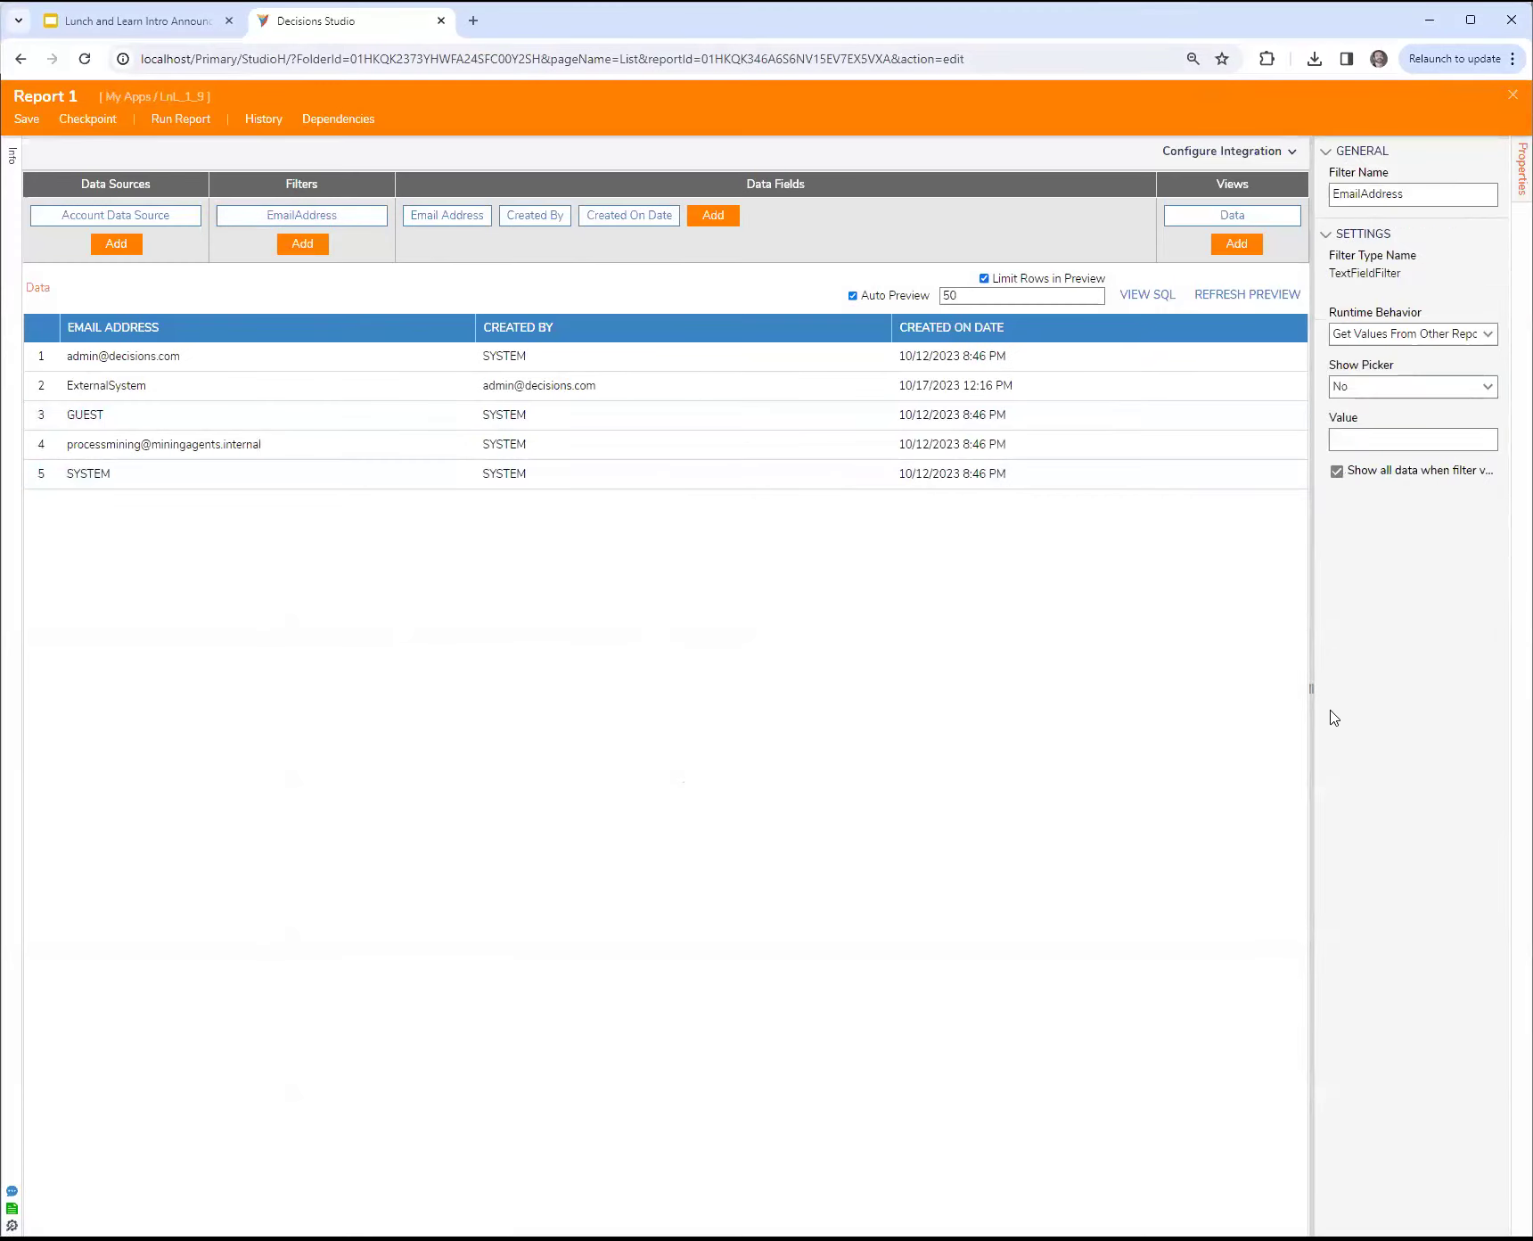
pyautogui.moveTo(1309, 688); pyautogui.dragTo(1190, 691)
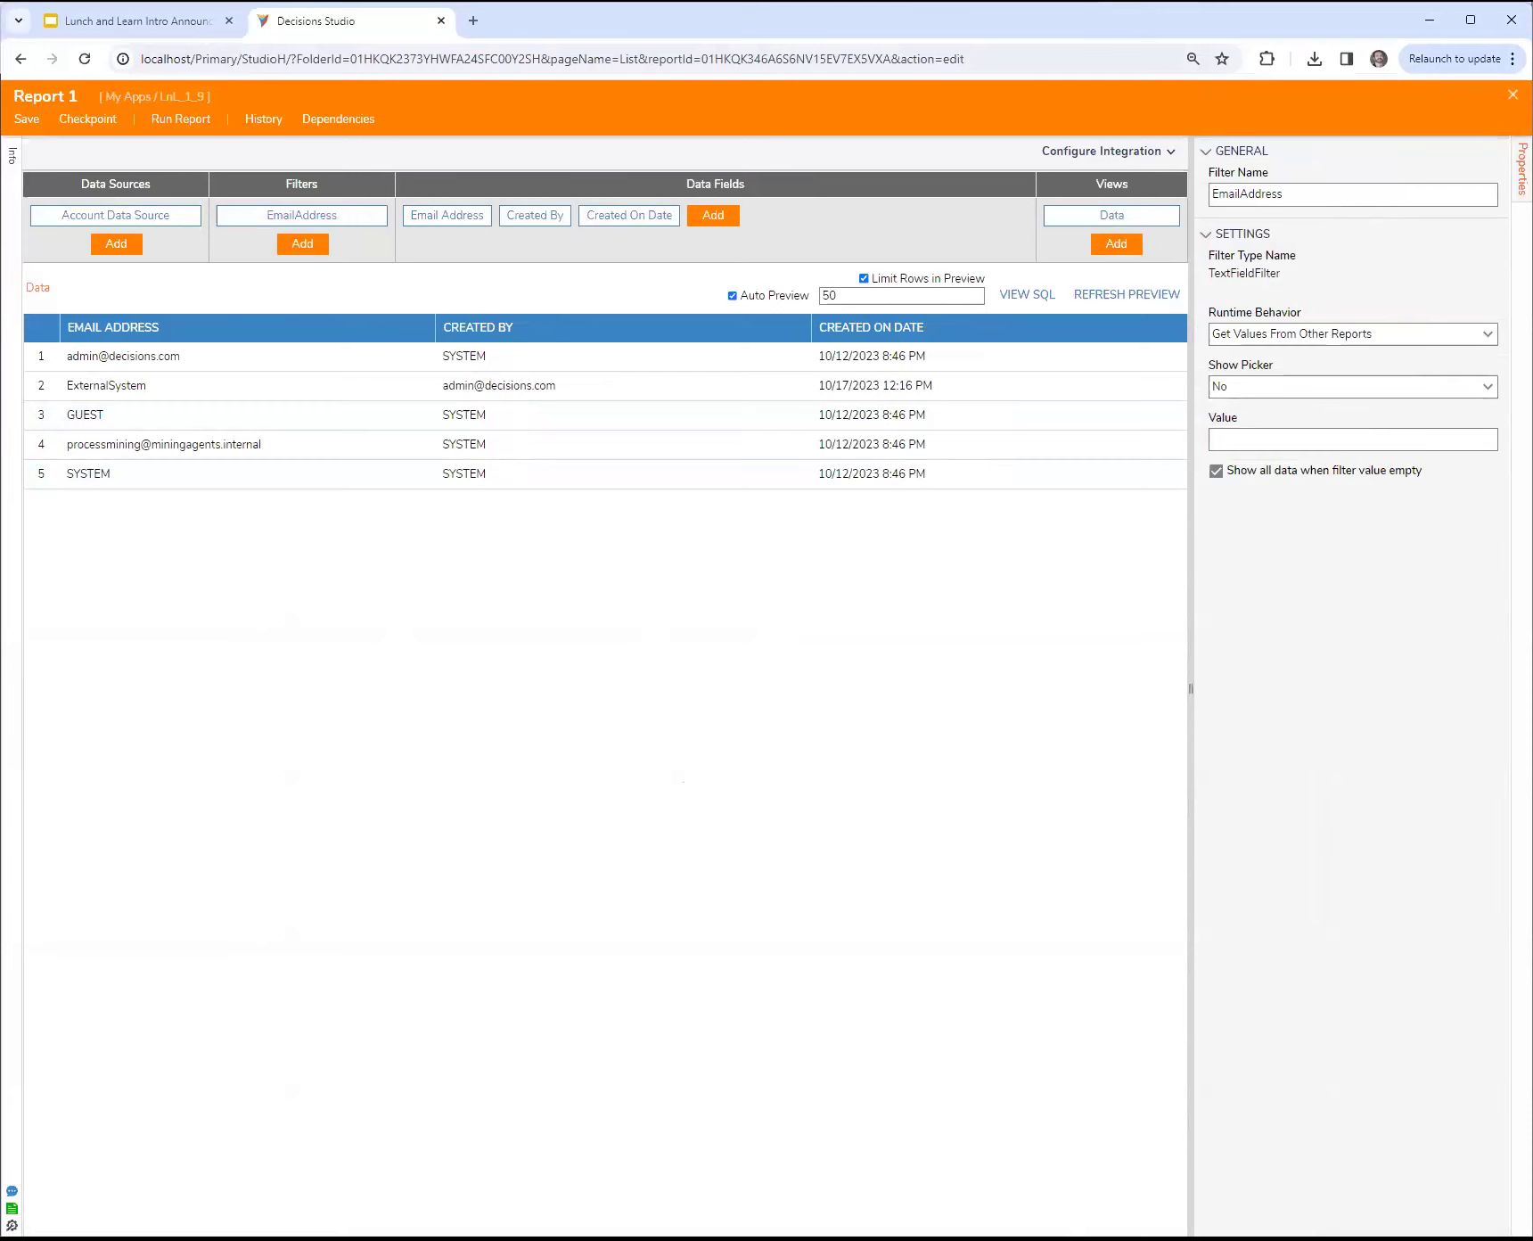
pyautogui.click(1512, 95)
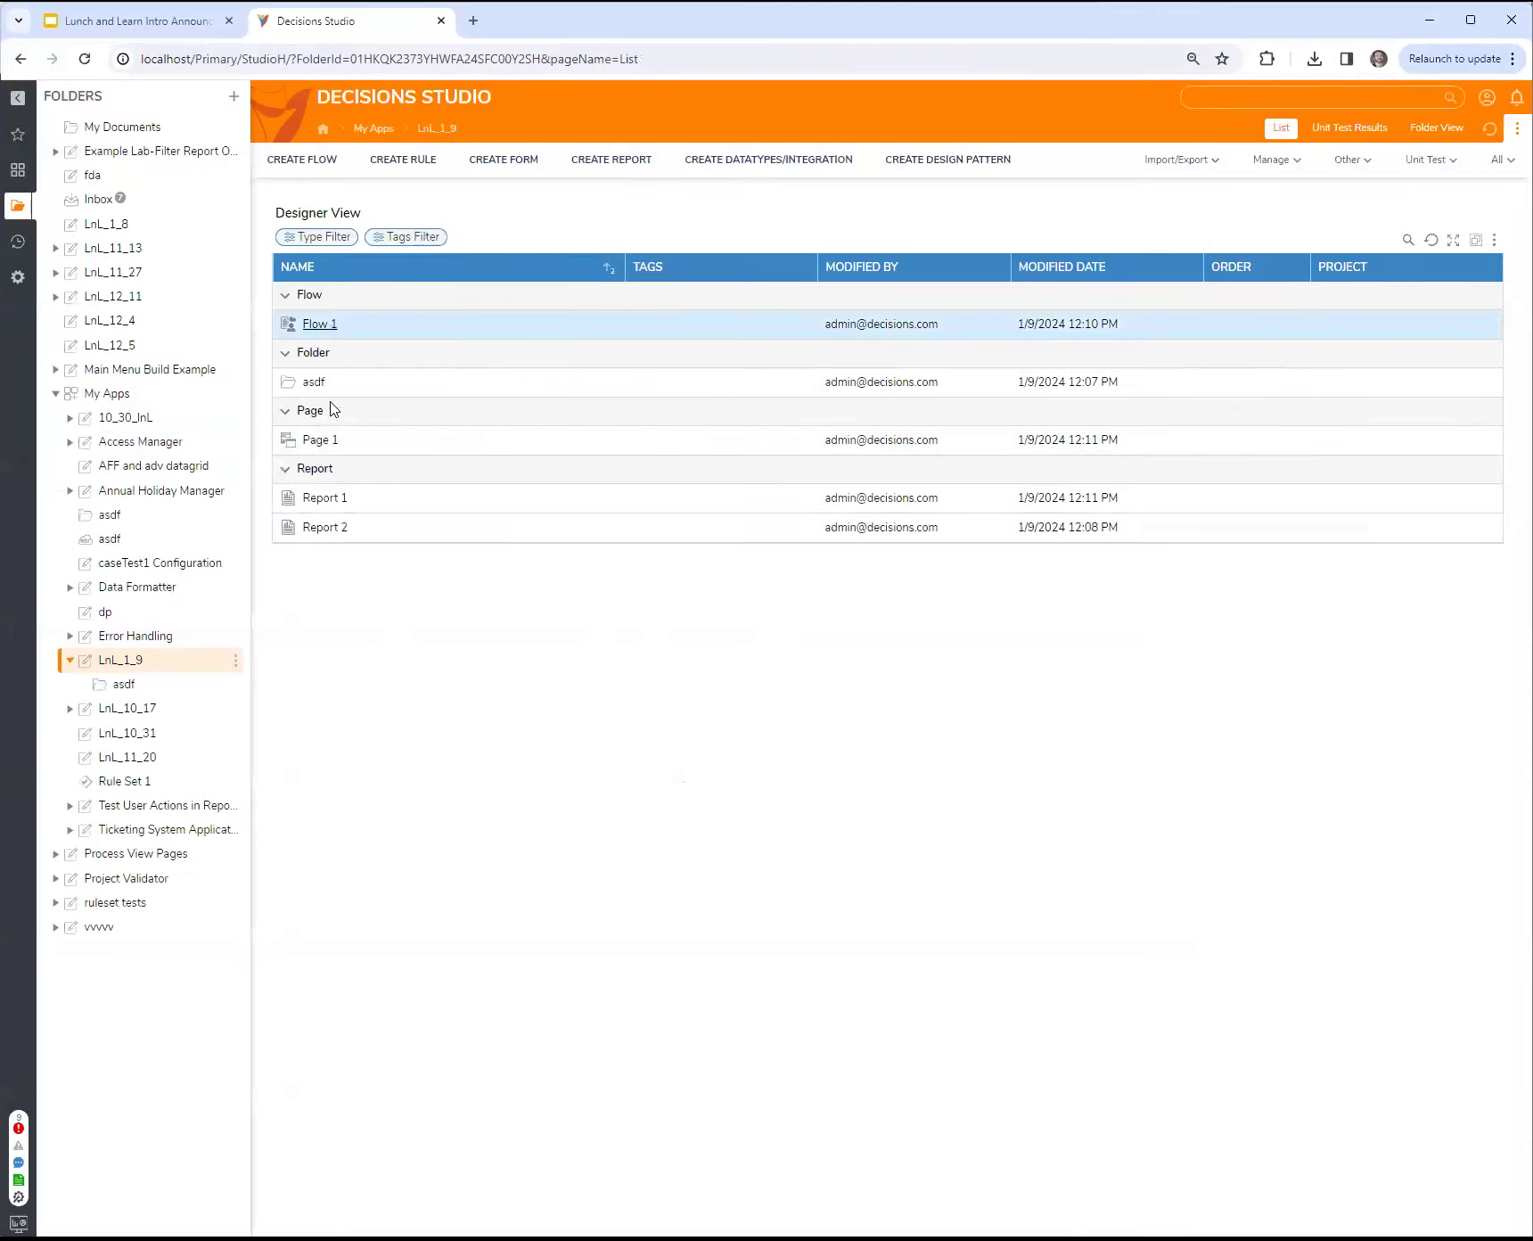
# Step: Open the flow behind Page 1's Flow Run Part and examine the inputs of its Set Dashboard Report Parameters step
pyautogui.click(330, 441)
pyautogui.click(1336, 198)
pyautogui.click(1400, 394)
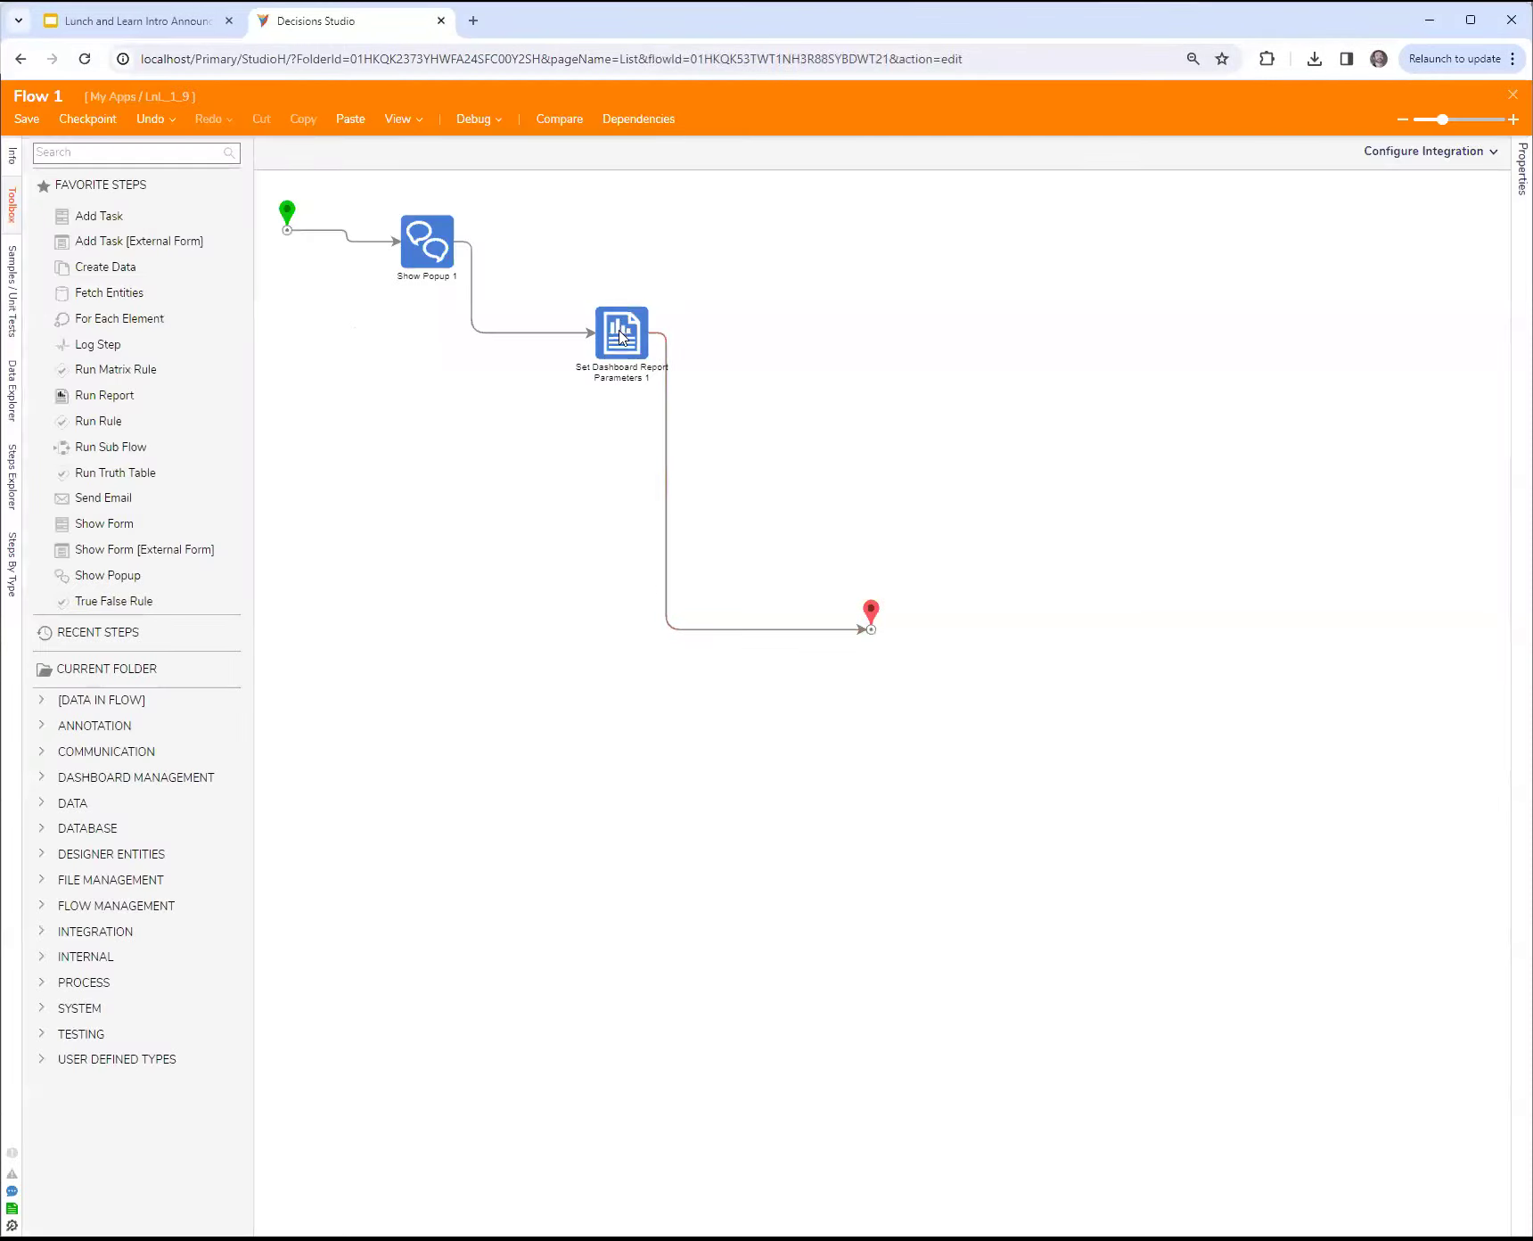
pyautogui.click(621, 337)
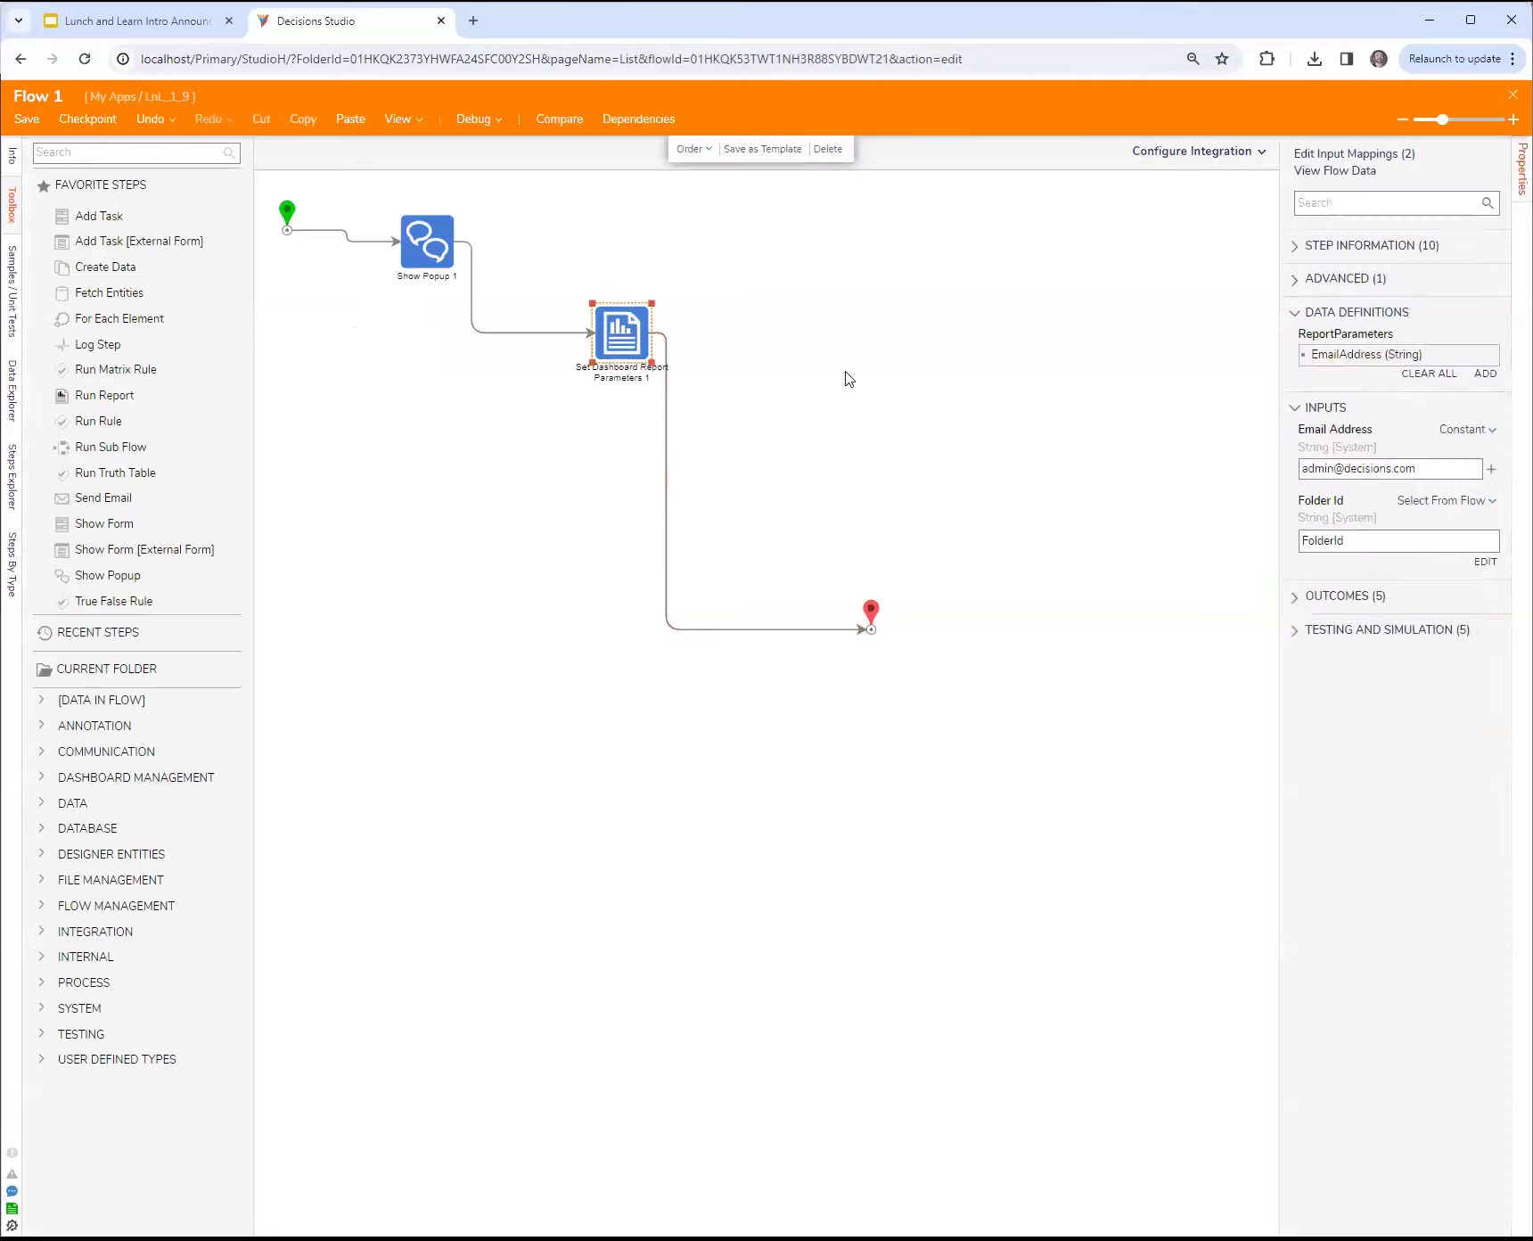
pyautogui.moveTo(1277, 514); pyautogui.dragTo(1123, 510)
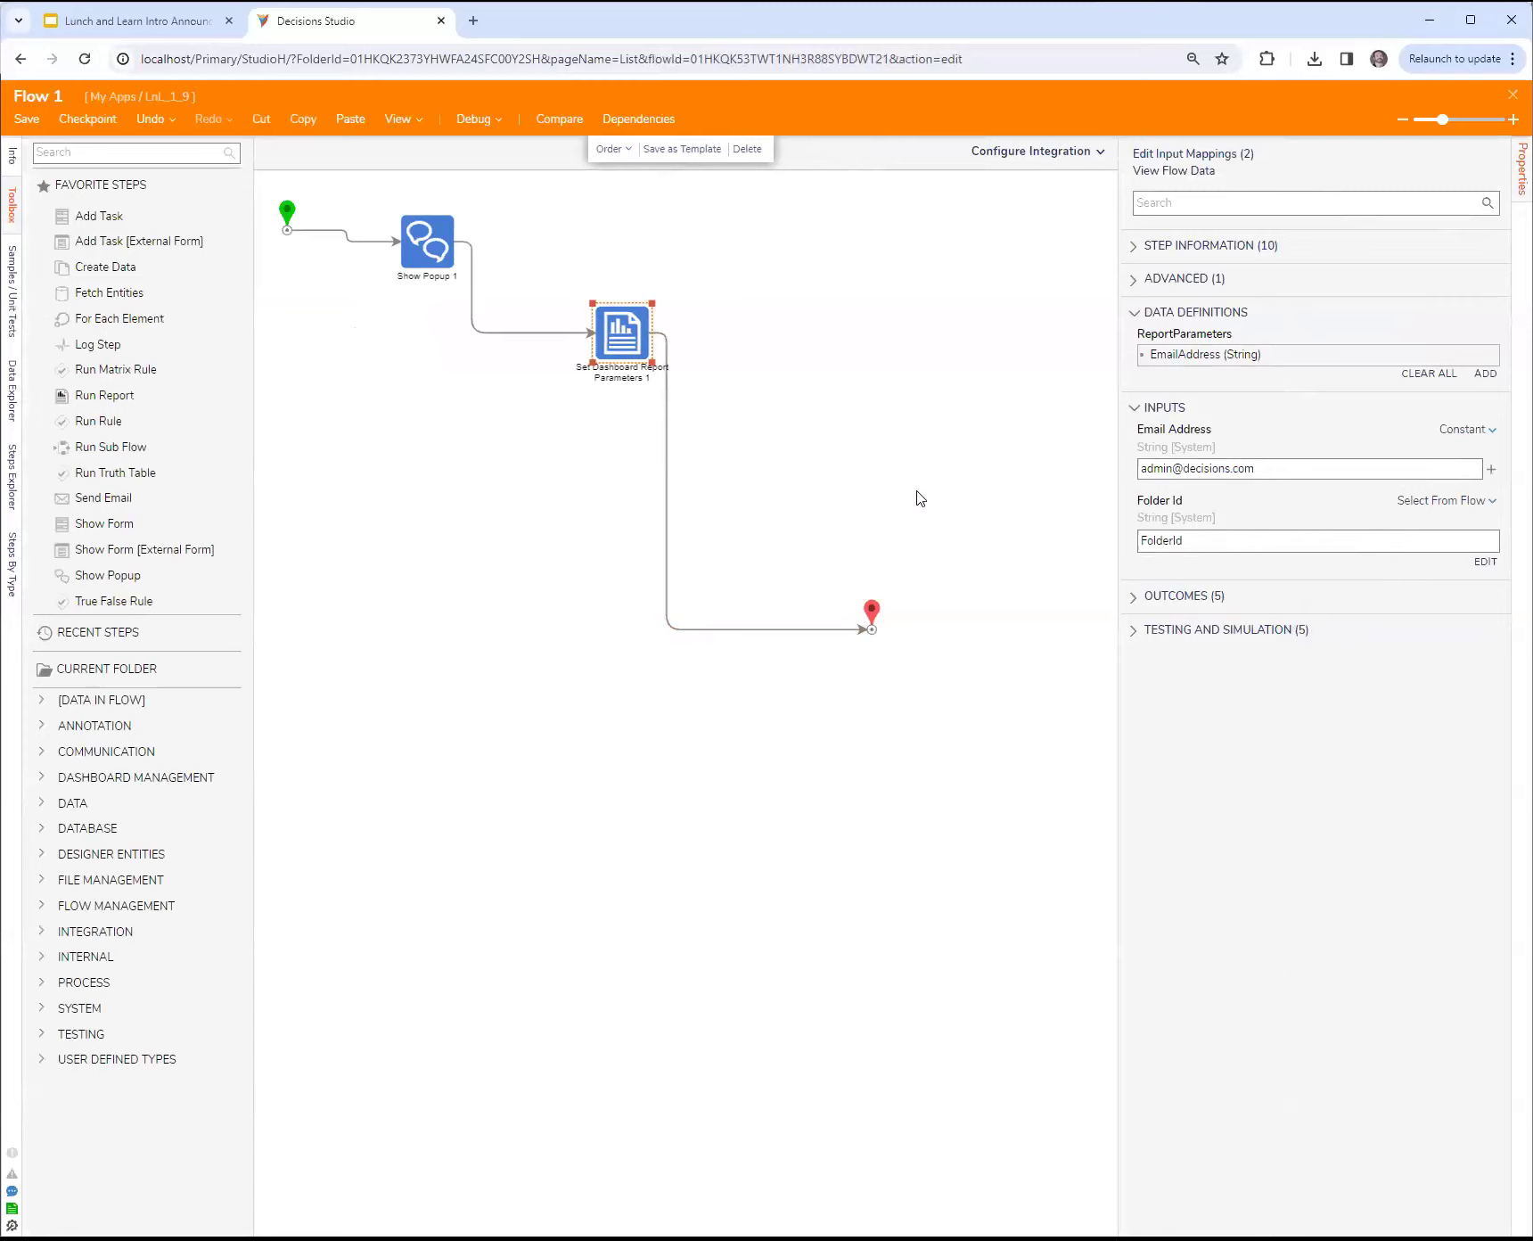
# Step: Examine the flow's Behavior Type setting and the FolderId and PageName data available in the flow
pyautogui.click(894, 408)
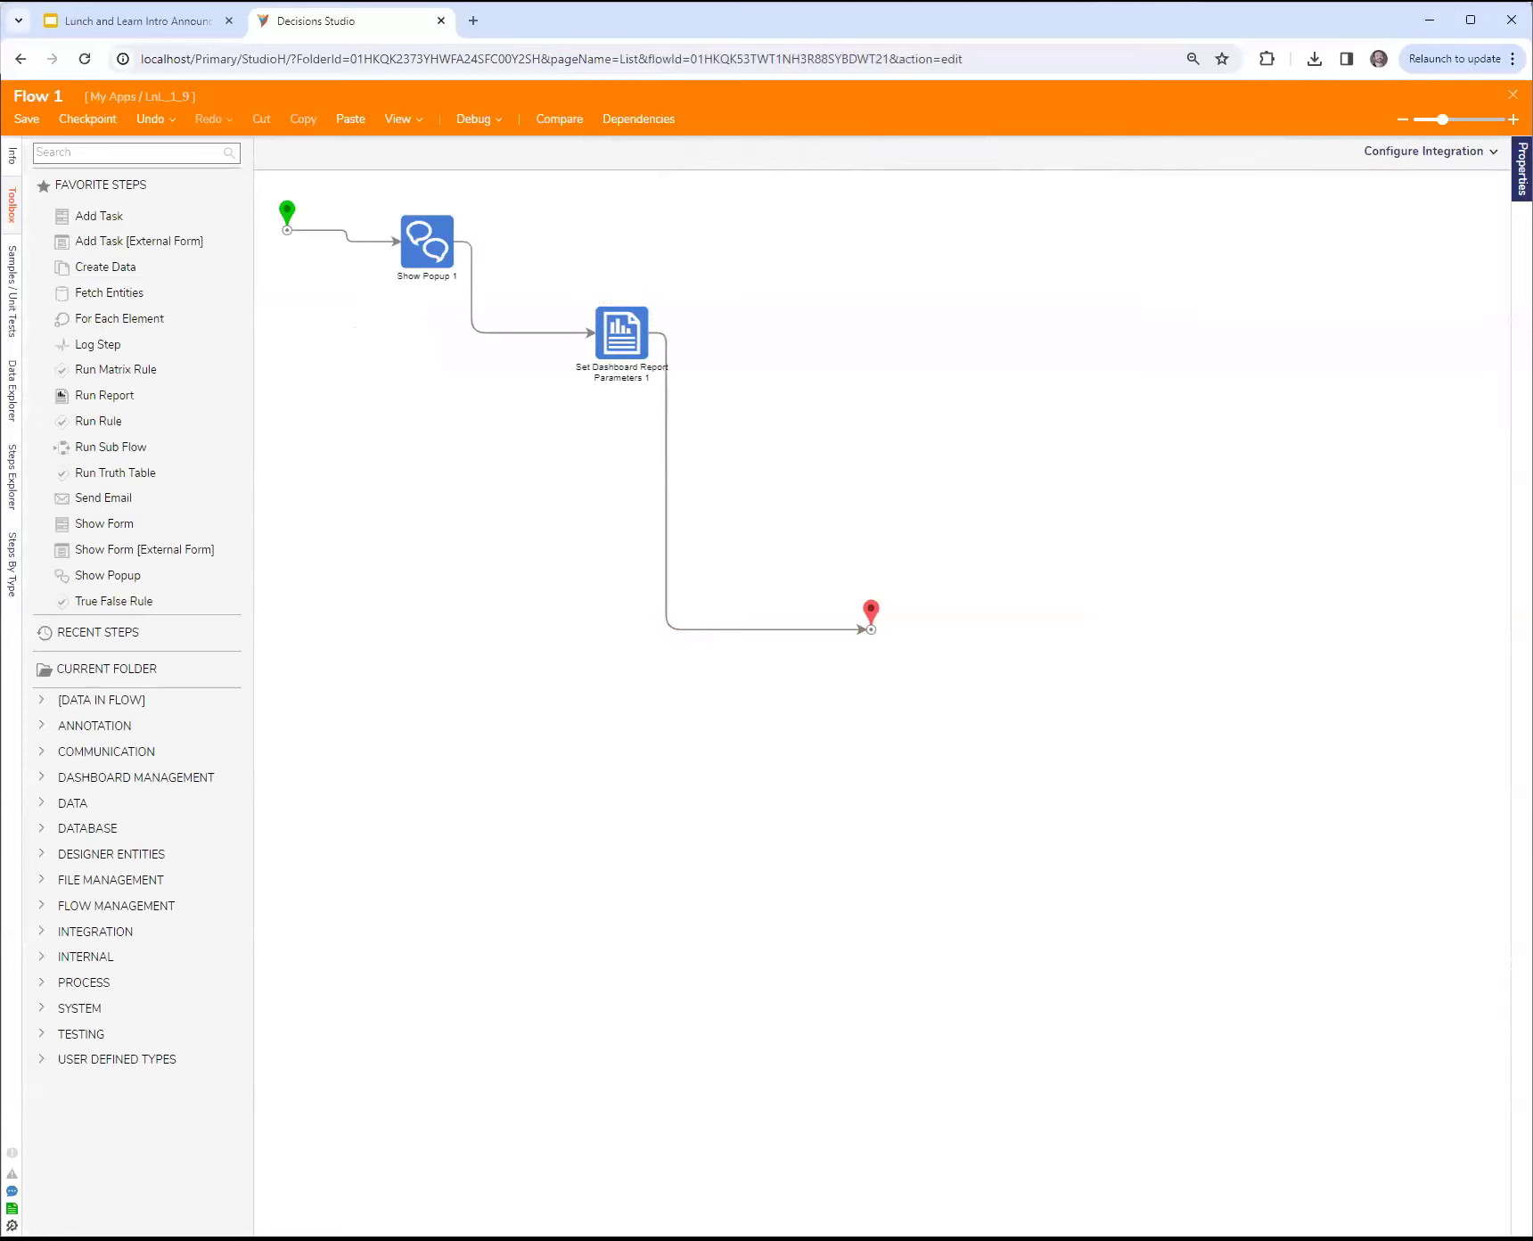
pyautogui.click(1522, 169)
pyautogui.click(1306, 322)
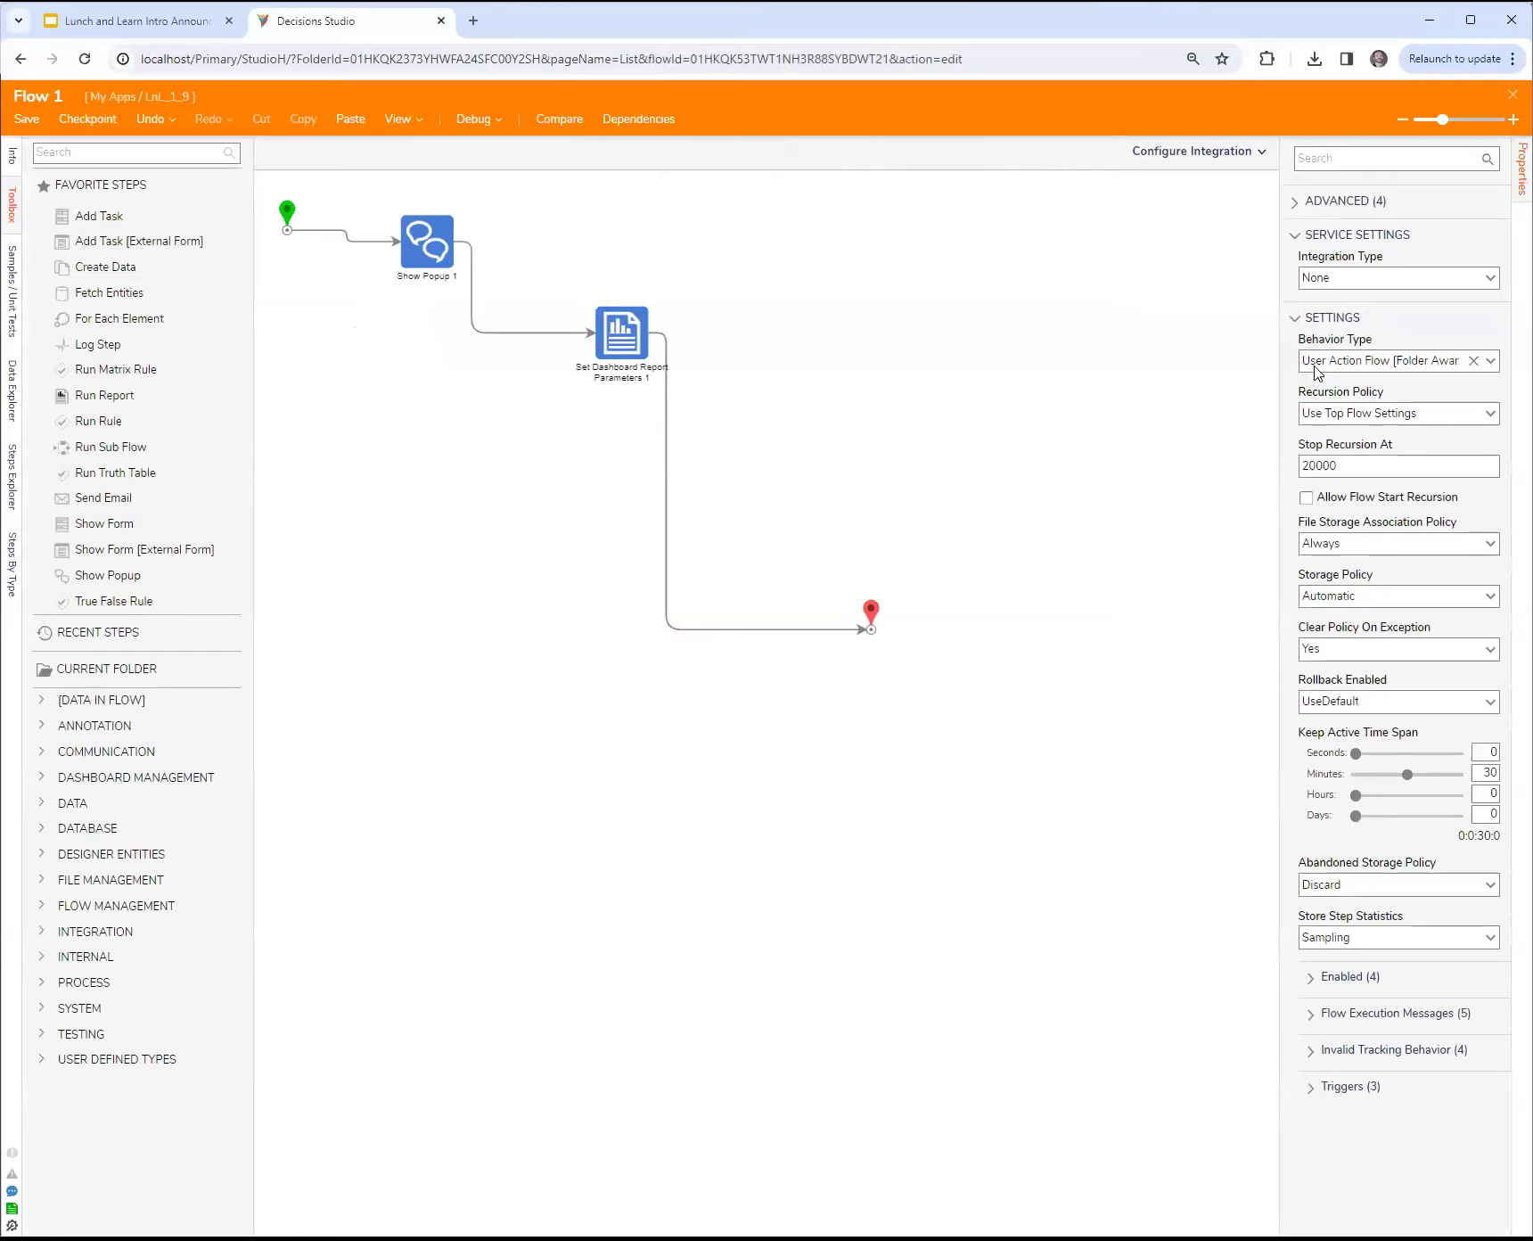
pyautogui.moveTo(1280, 387); pyautogui.dragTo(1129, 394)
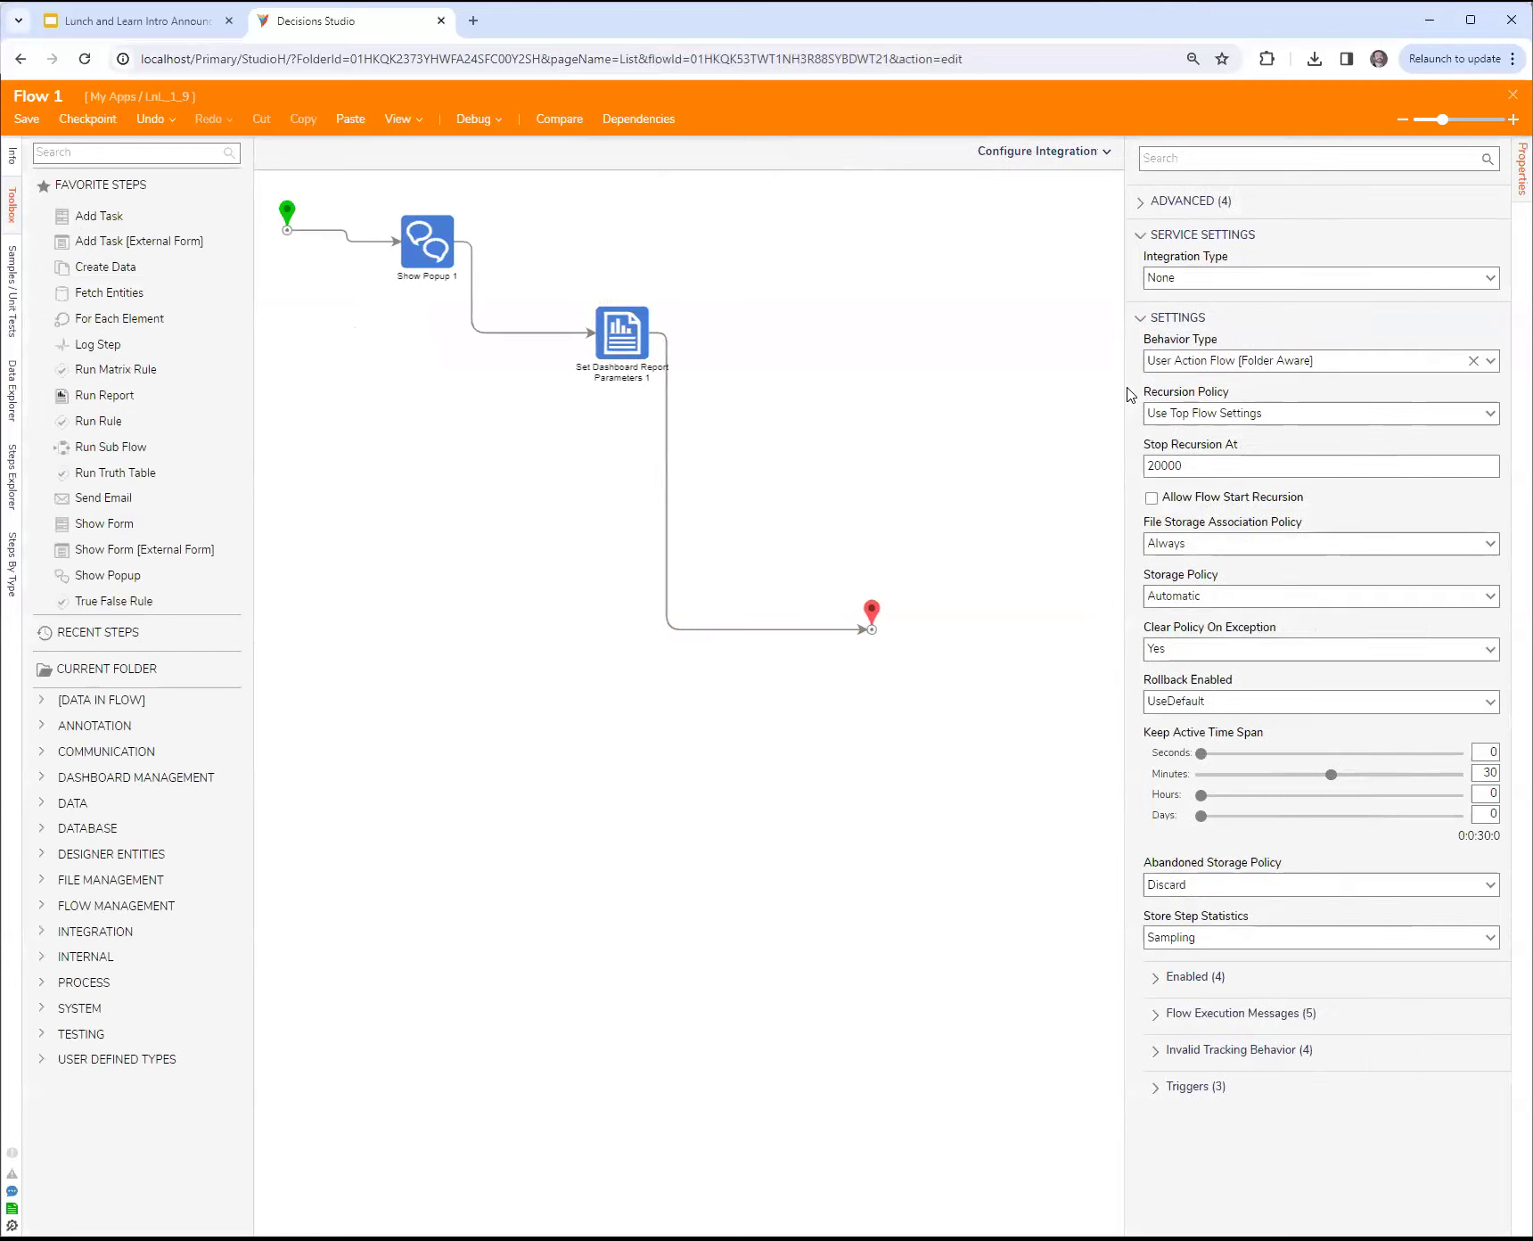
pyautogui.click(1364, 360)
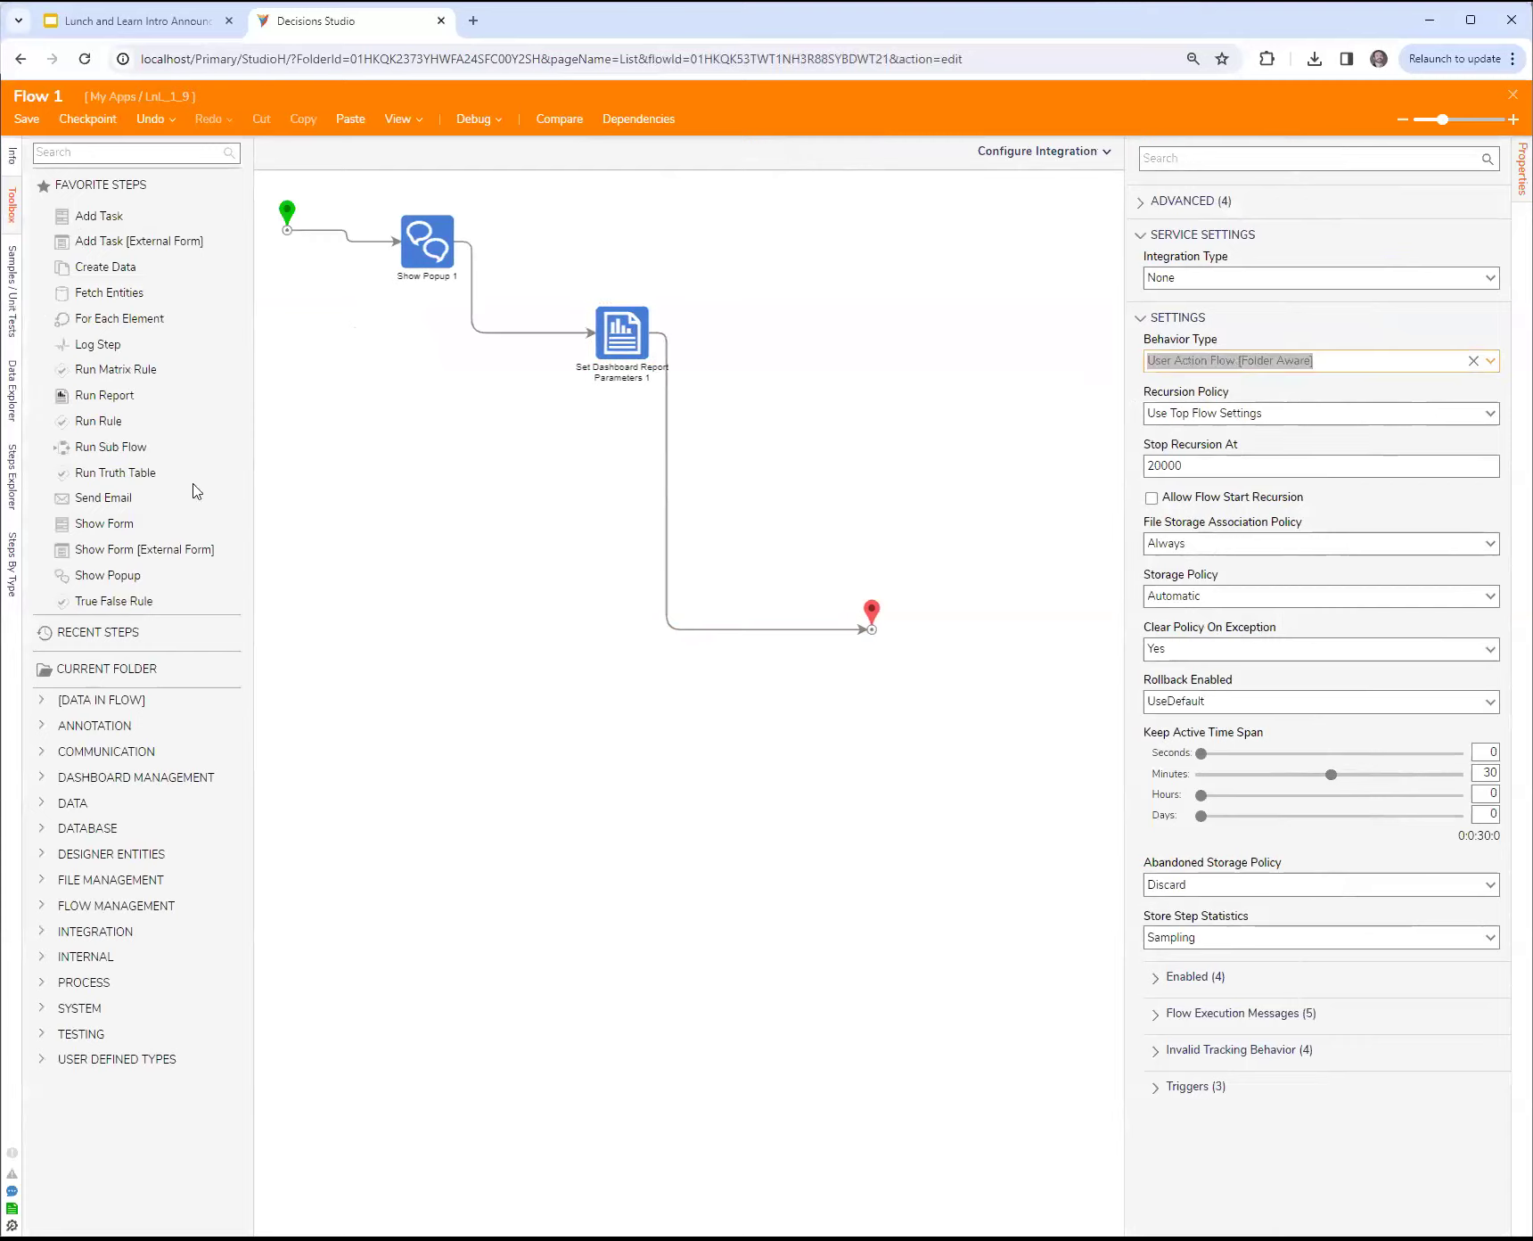
pyautogui.click(12, 392)
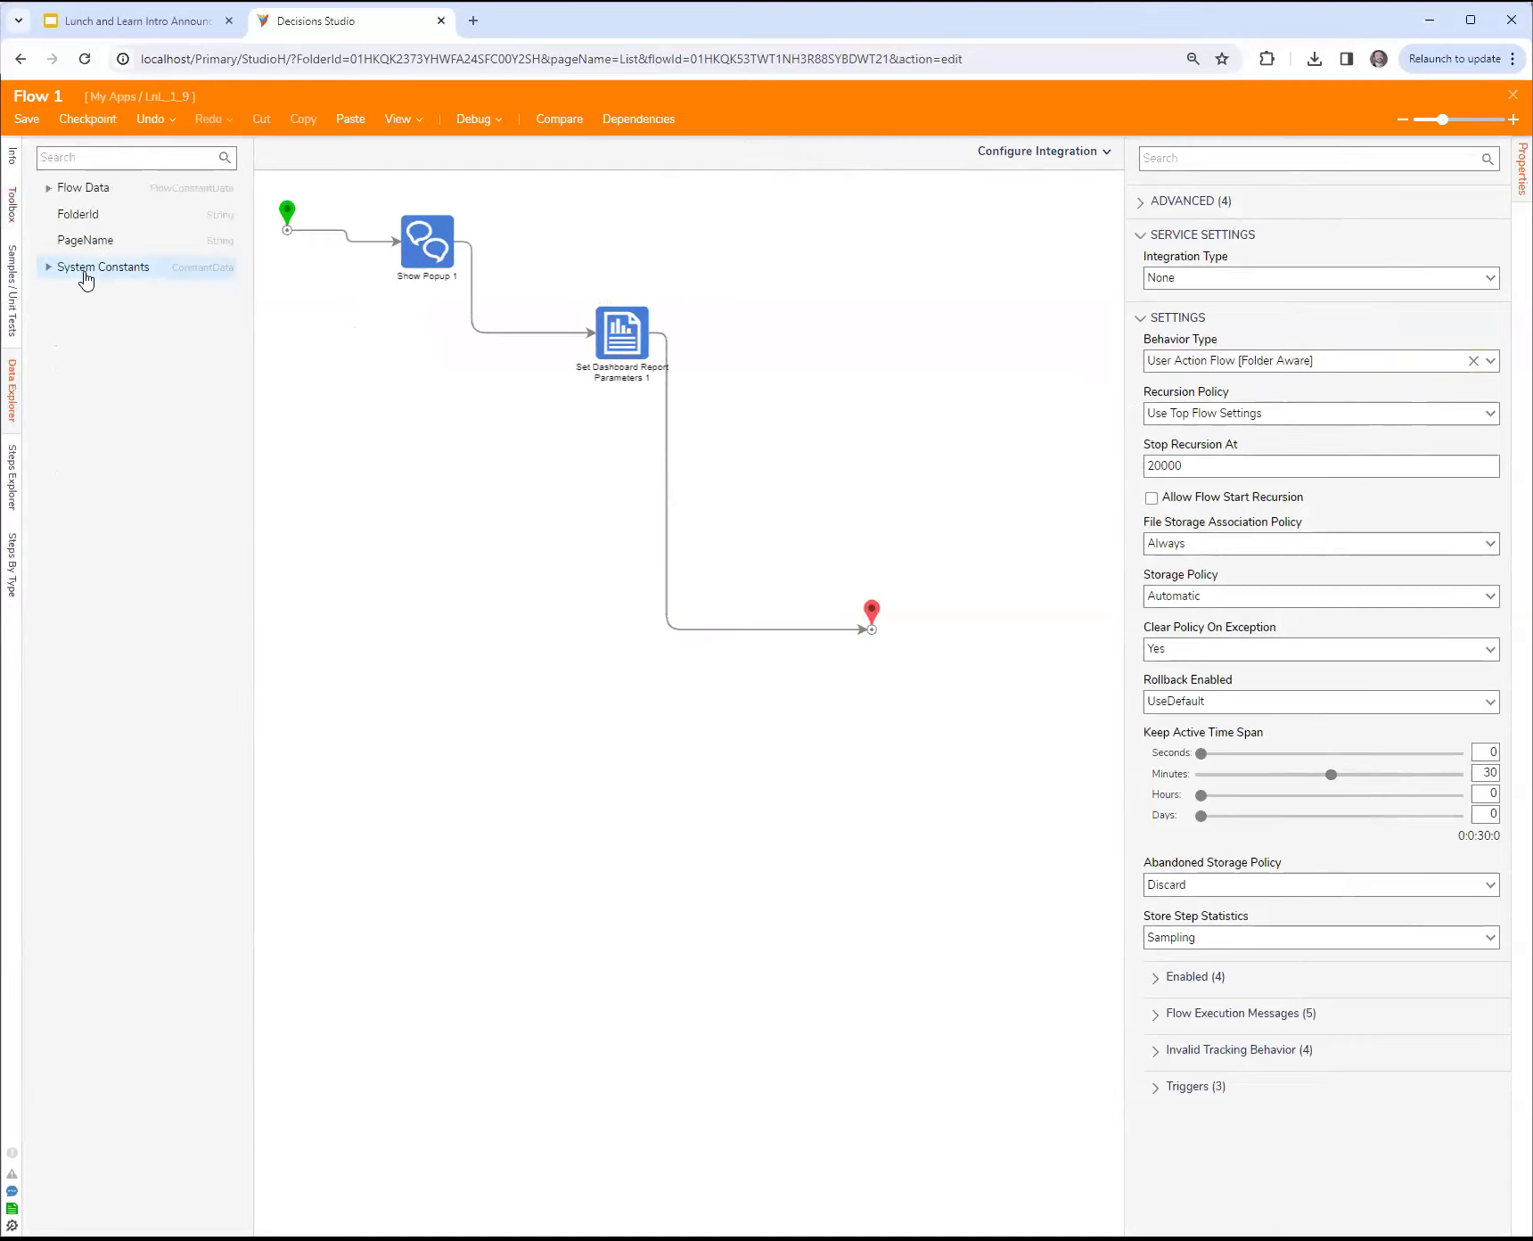
pyautogui.click(105, 225)
pyautogui.click(118, 246)
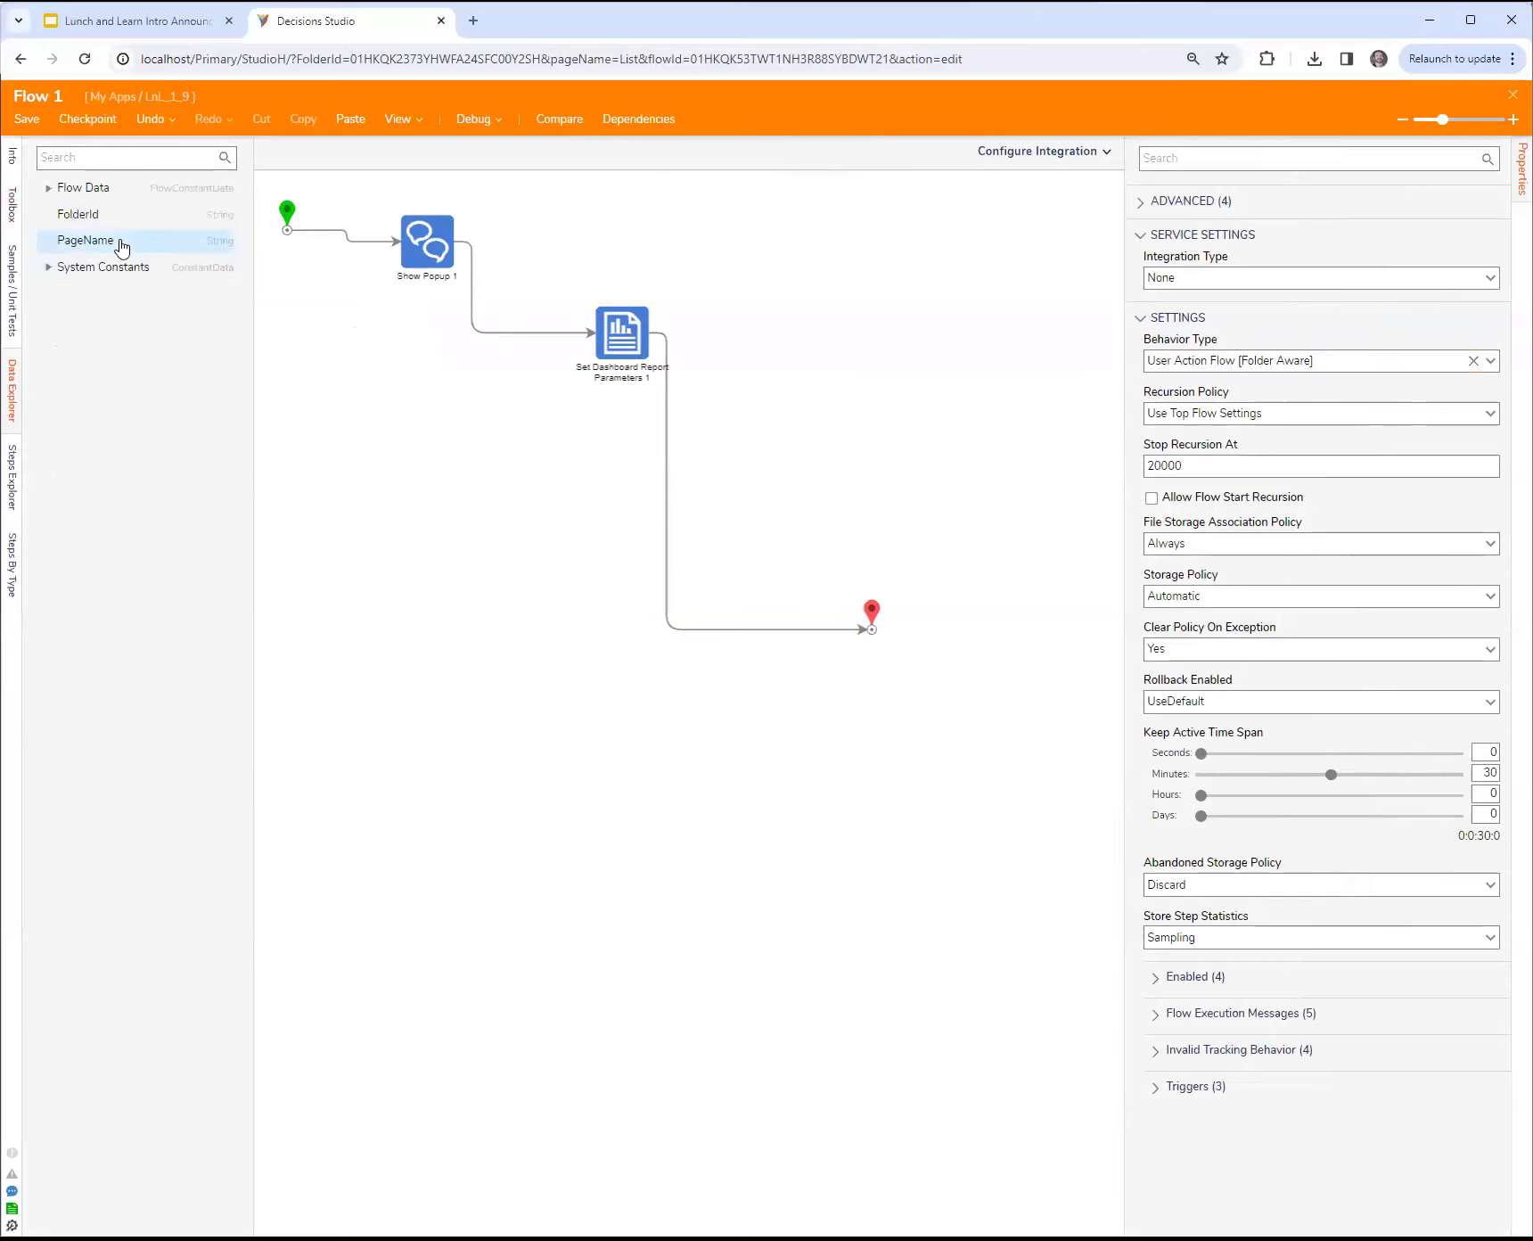
pyautogui.click(105, 223)
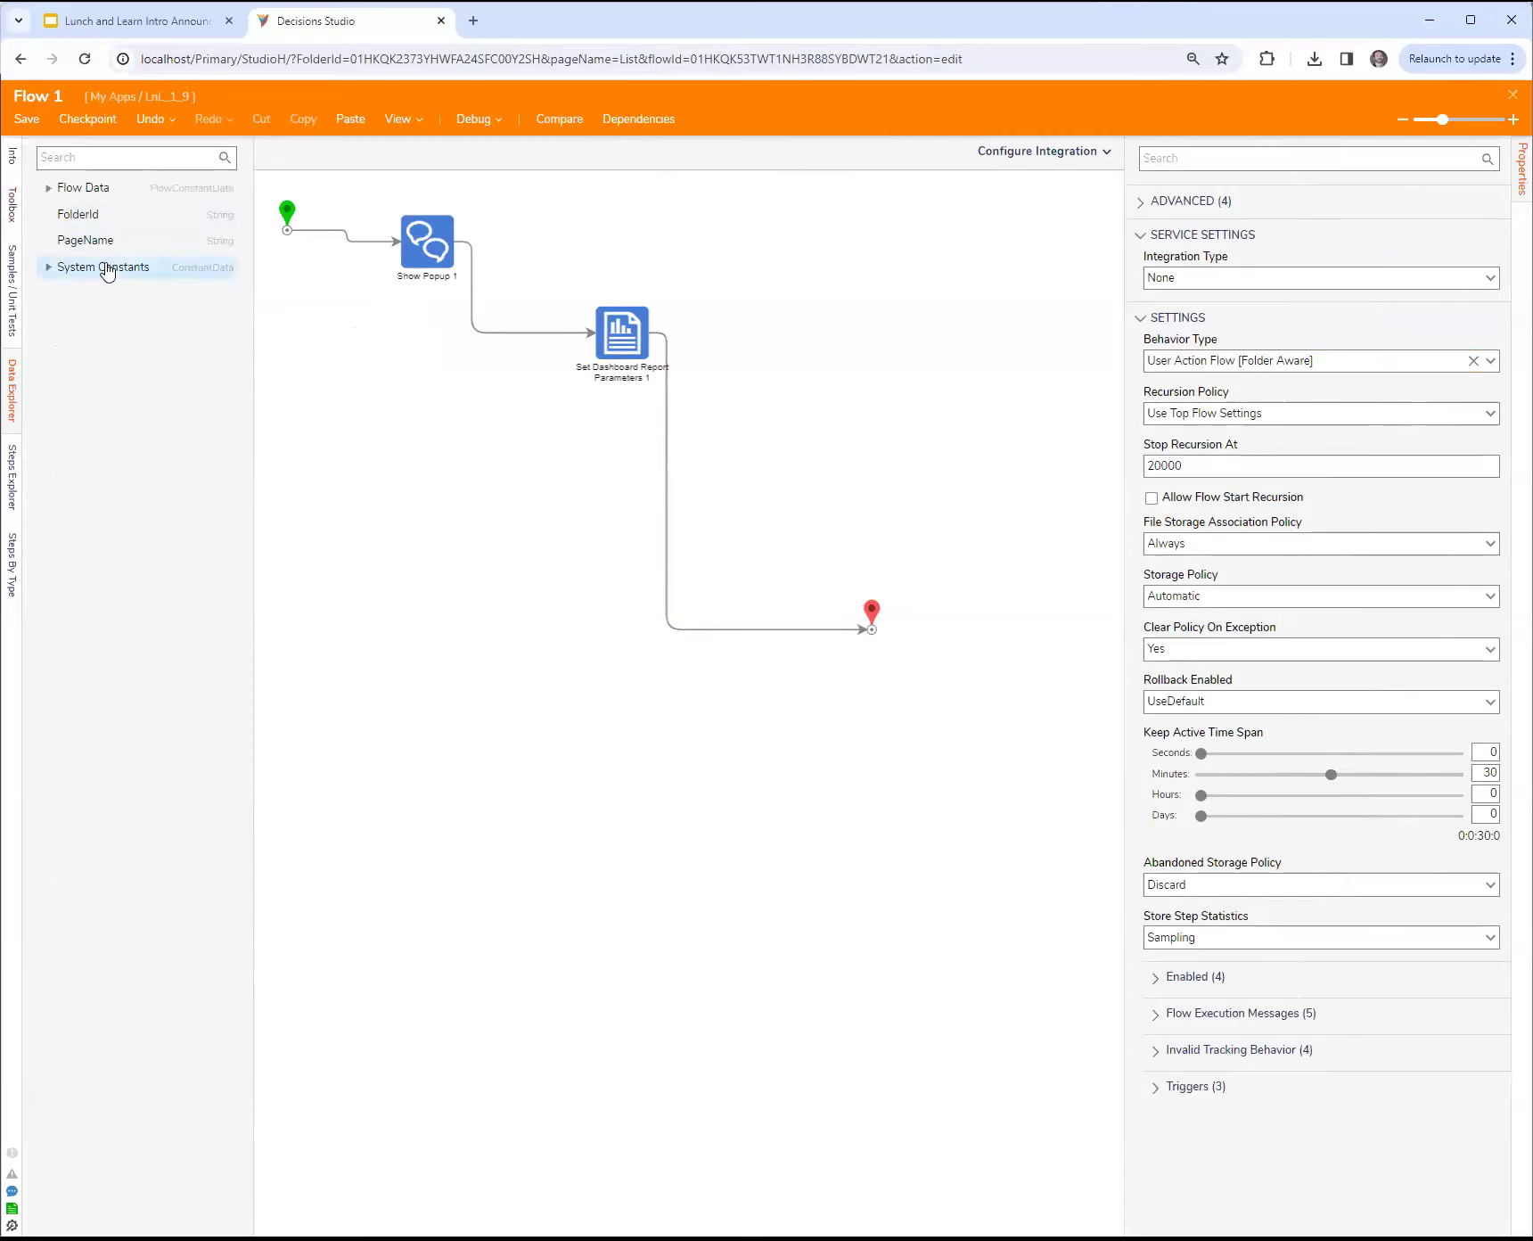
# Step: Inspect the Folder Id input mapping on the Set Dashboard Report Parameters step
pyautogui.click(605, 346)
pyautogui.moveTo(1221, 544); pyautogui.dragTo(1062, 539)
pyautogui.click(1260, 542)
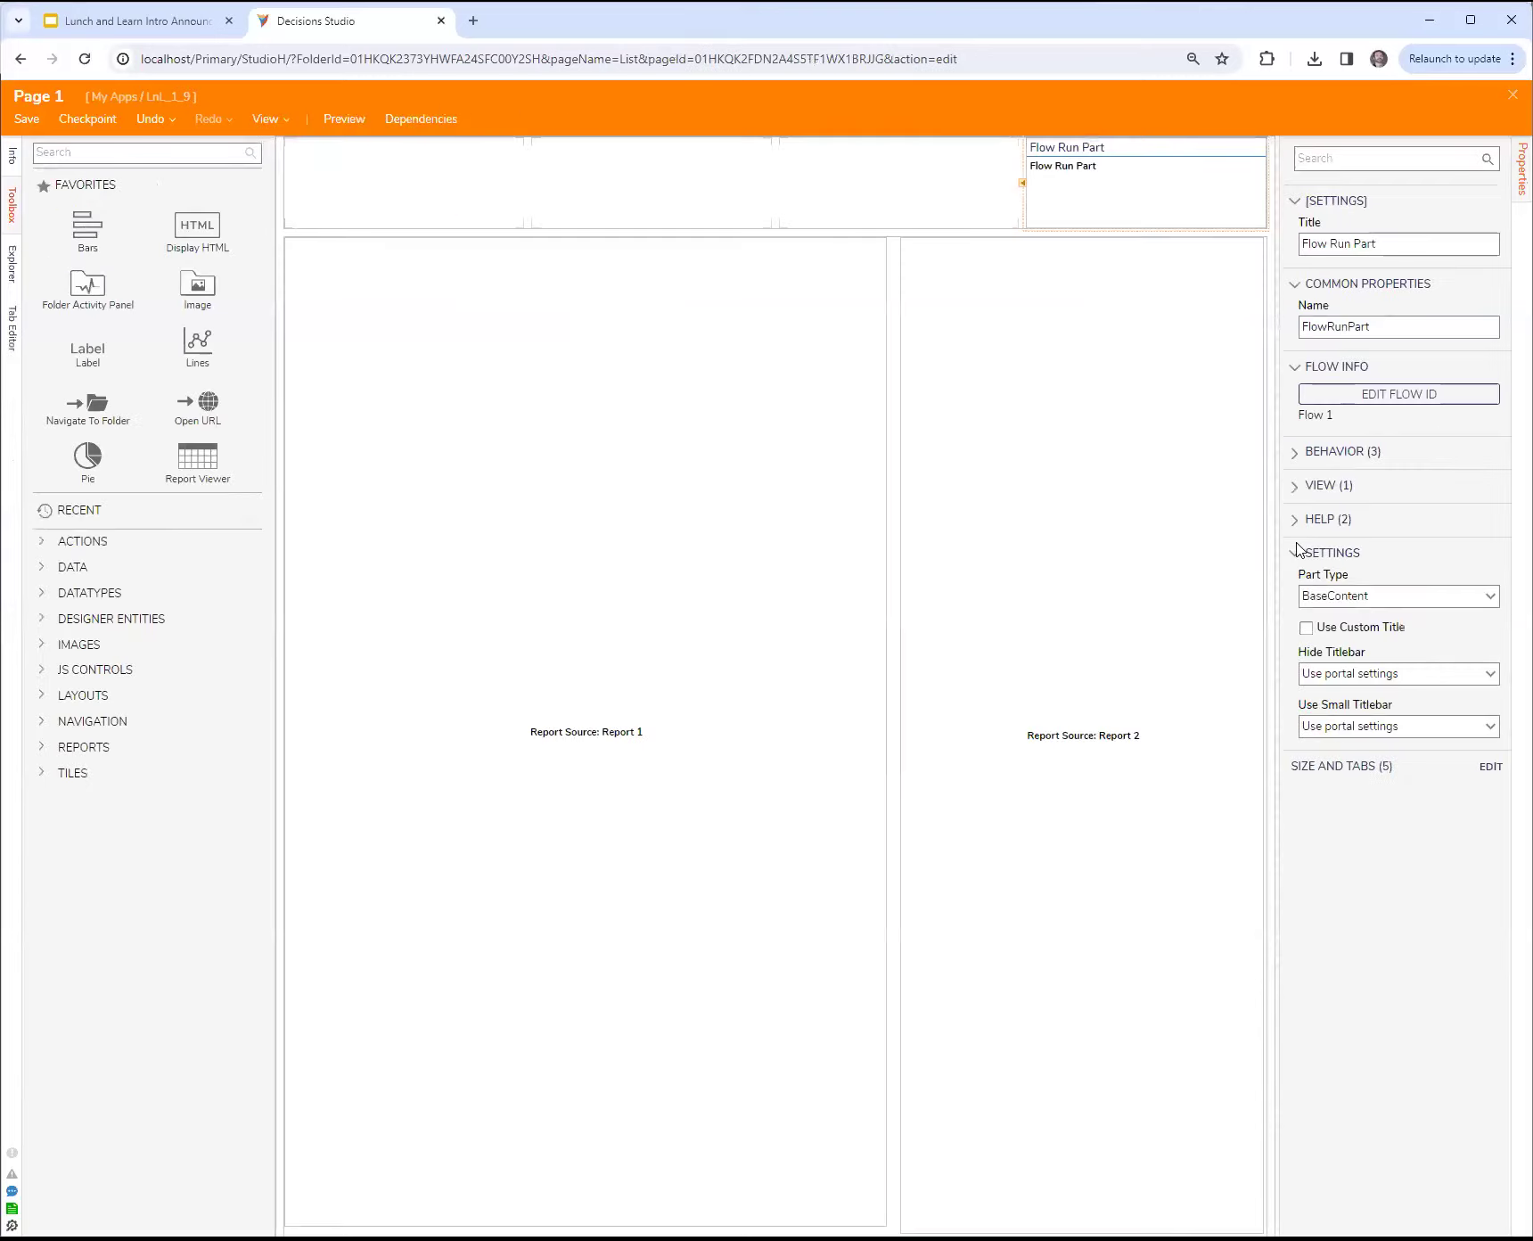
# Step: Review the Flow Run Part's Behavior and View settings on Page 1, and reopen its flow for editing
pyautogui.click(1323, 454)
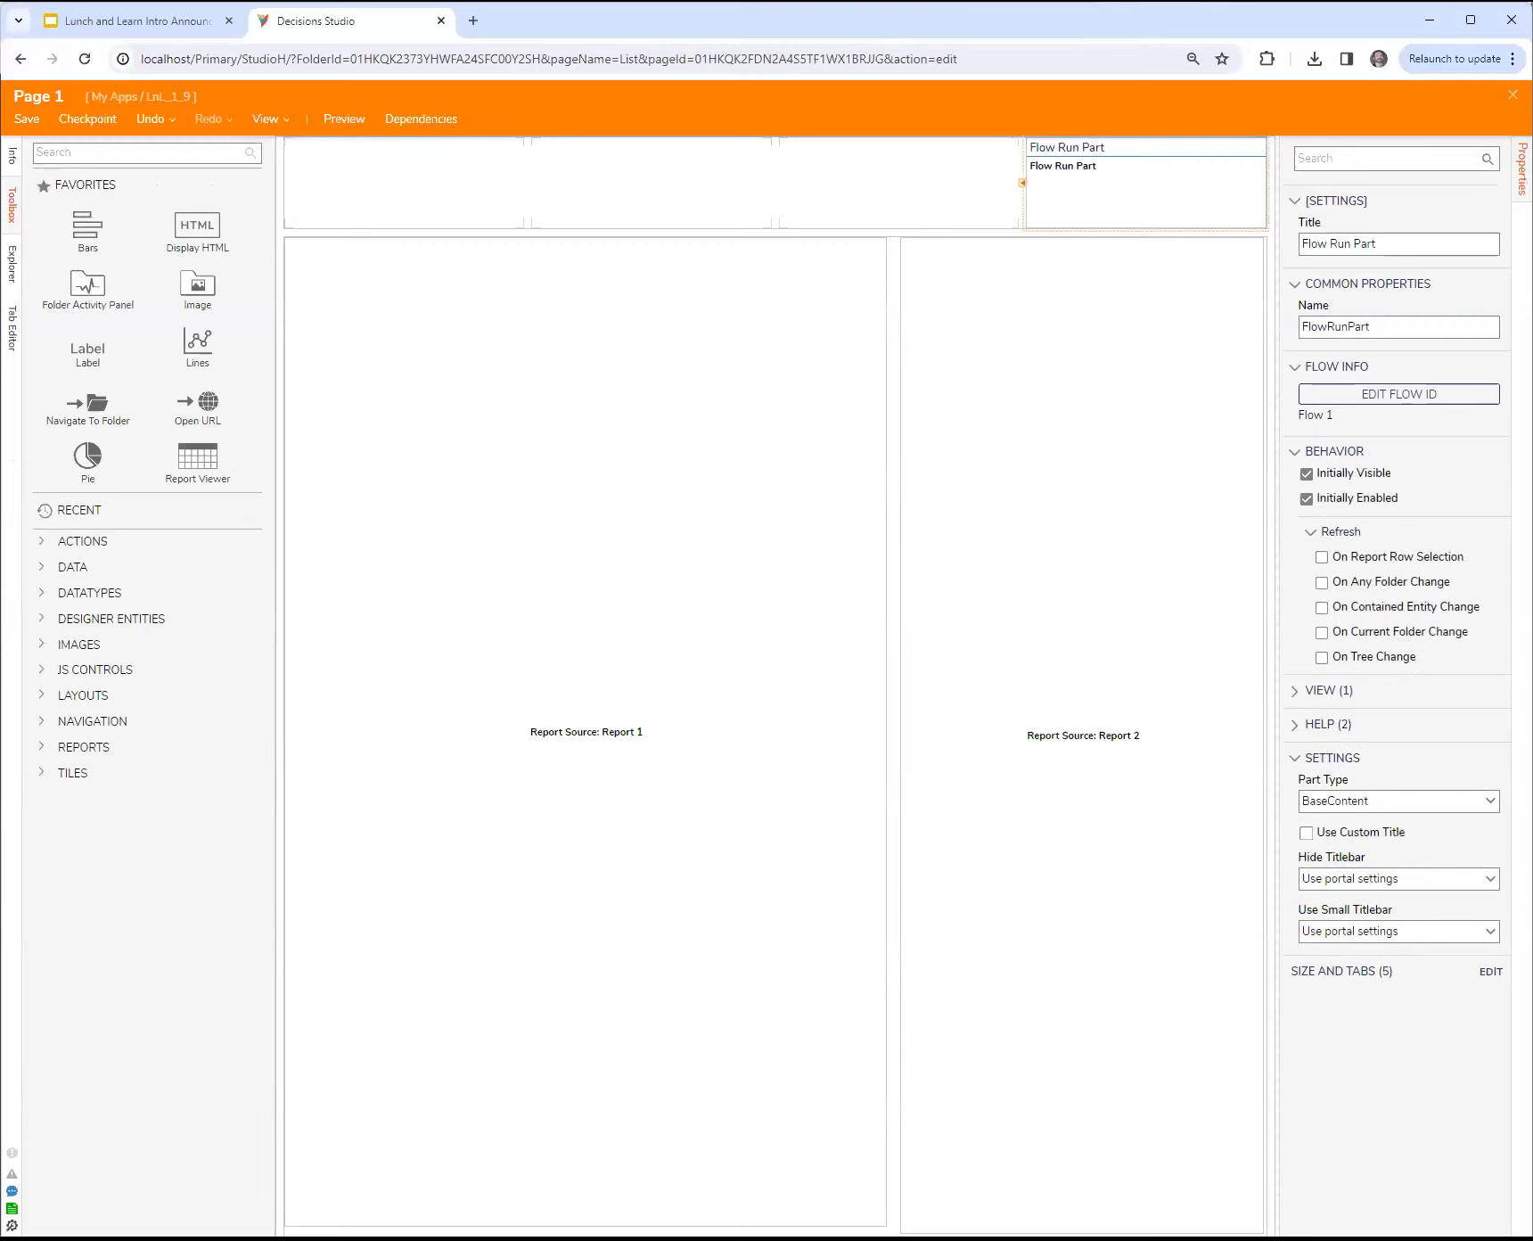
pyautogui.click(1326, 691)
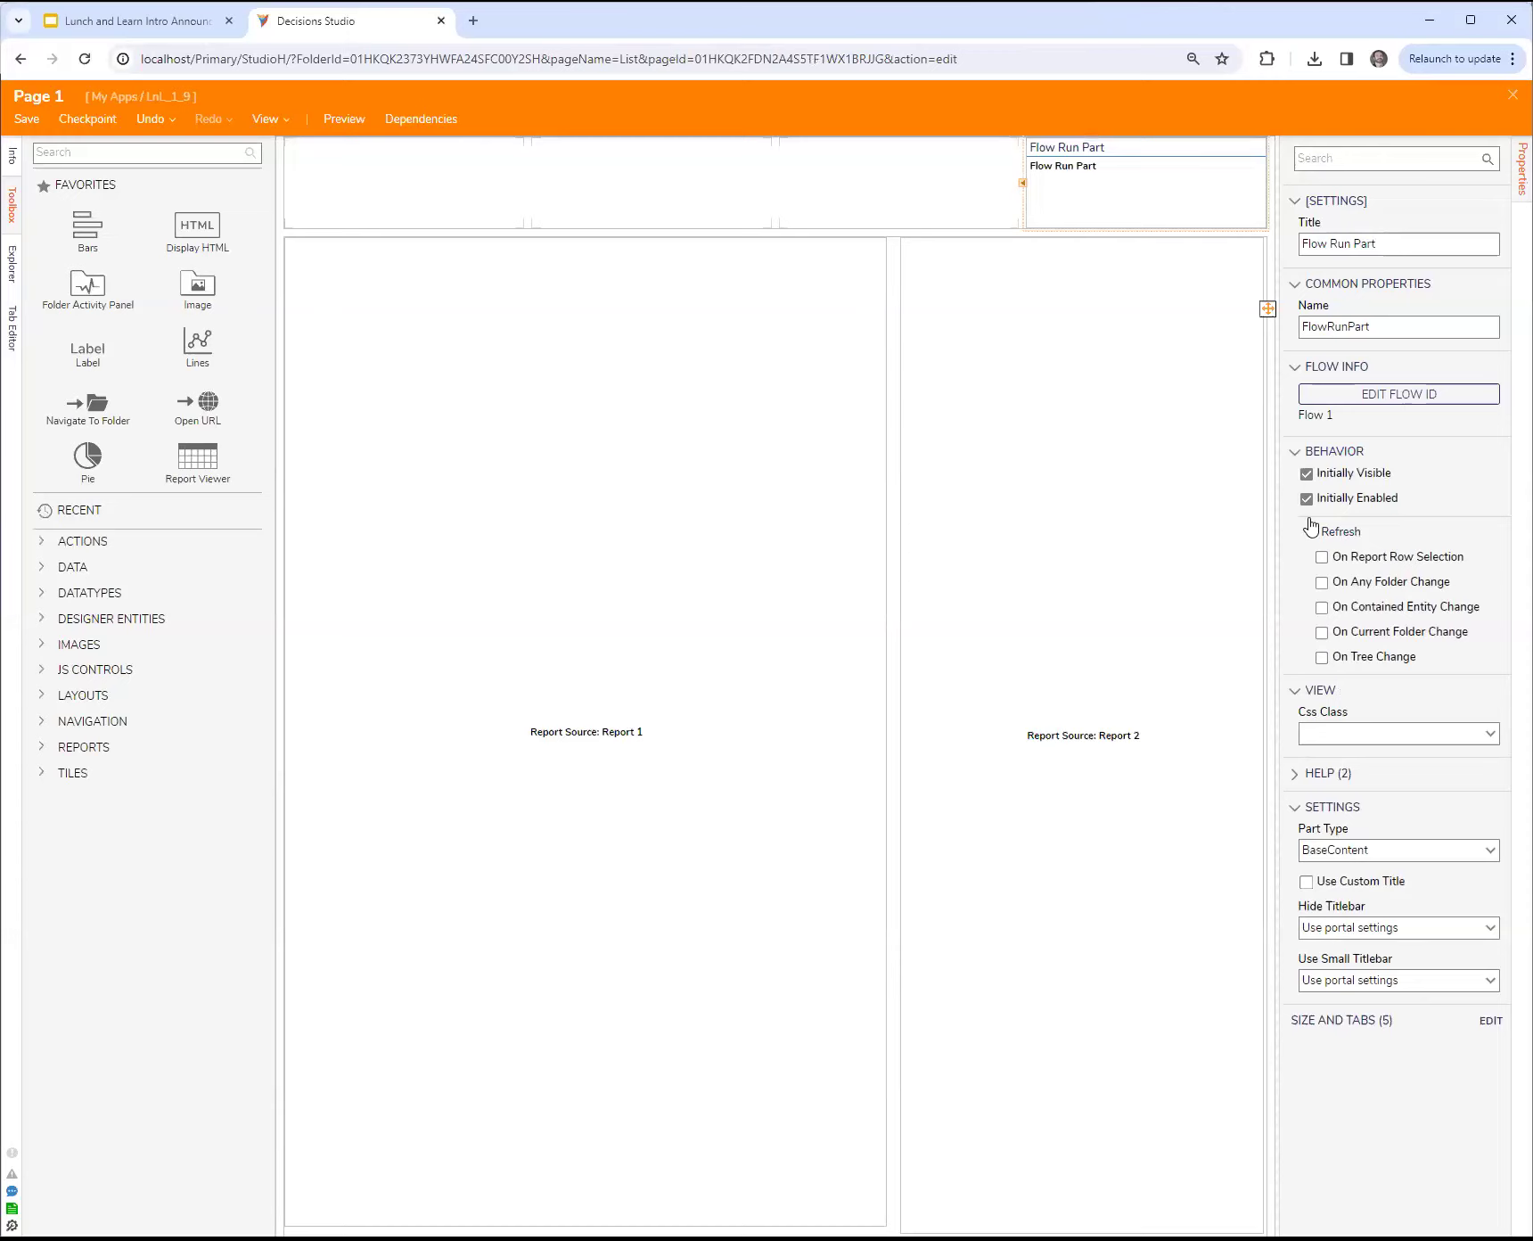
pyautogui.click(1365, 390)
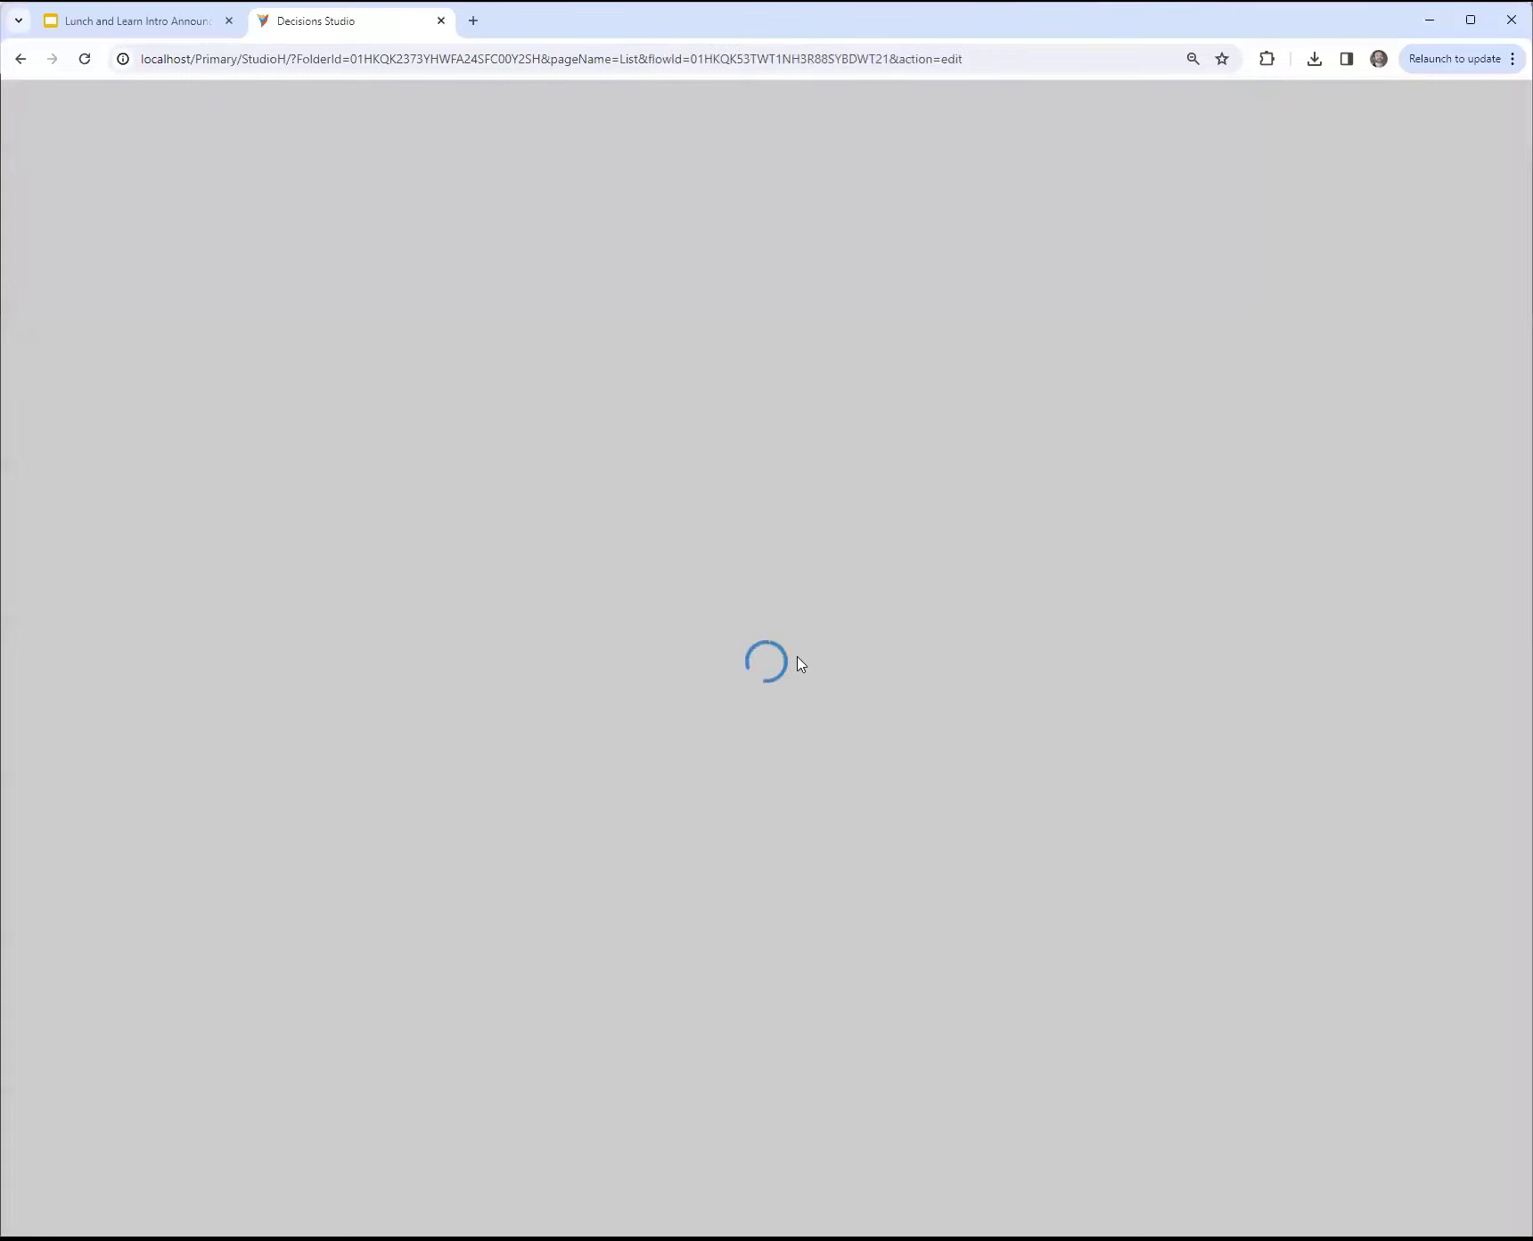
# Step: Add a Show Form step to the flow and create a new form for it
pyautogui.click(937, 603)
pyautogui.moveTo(105, 525); pyautogui.dragTo(788, 548)
pyautogui.click(1417, 157)
pyautogui.click(616, 738)
pyautogui.click(664, 574)
pyautogui.click(842, 601)
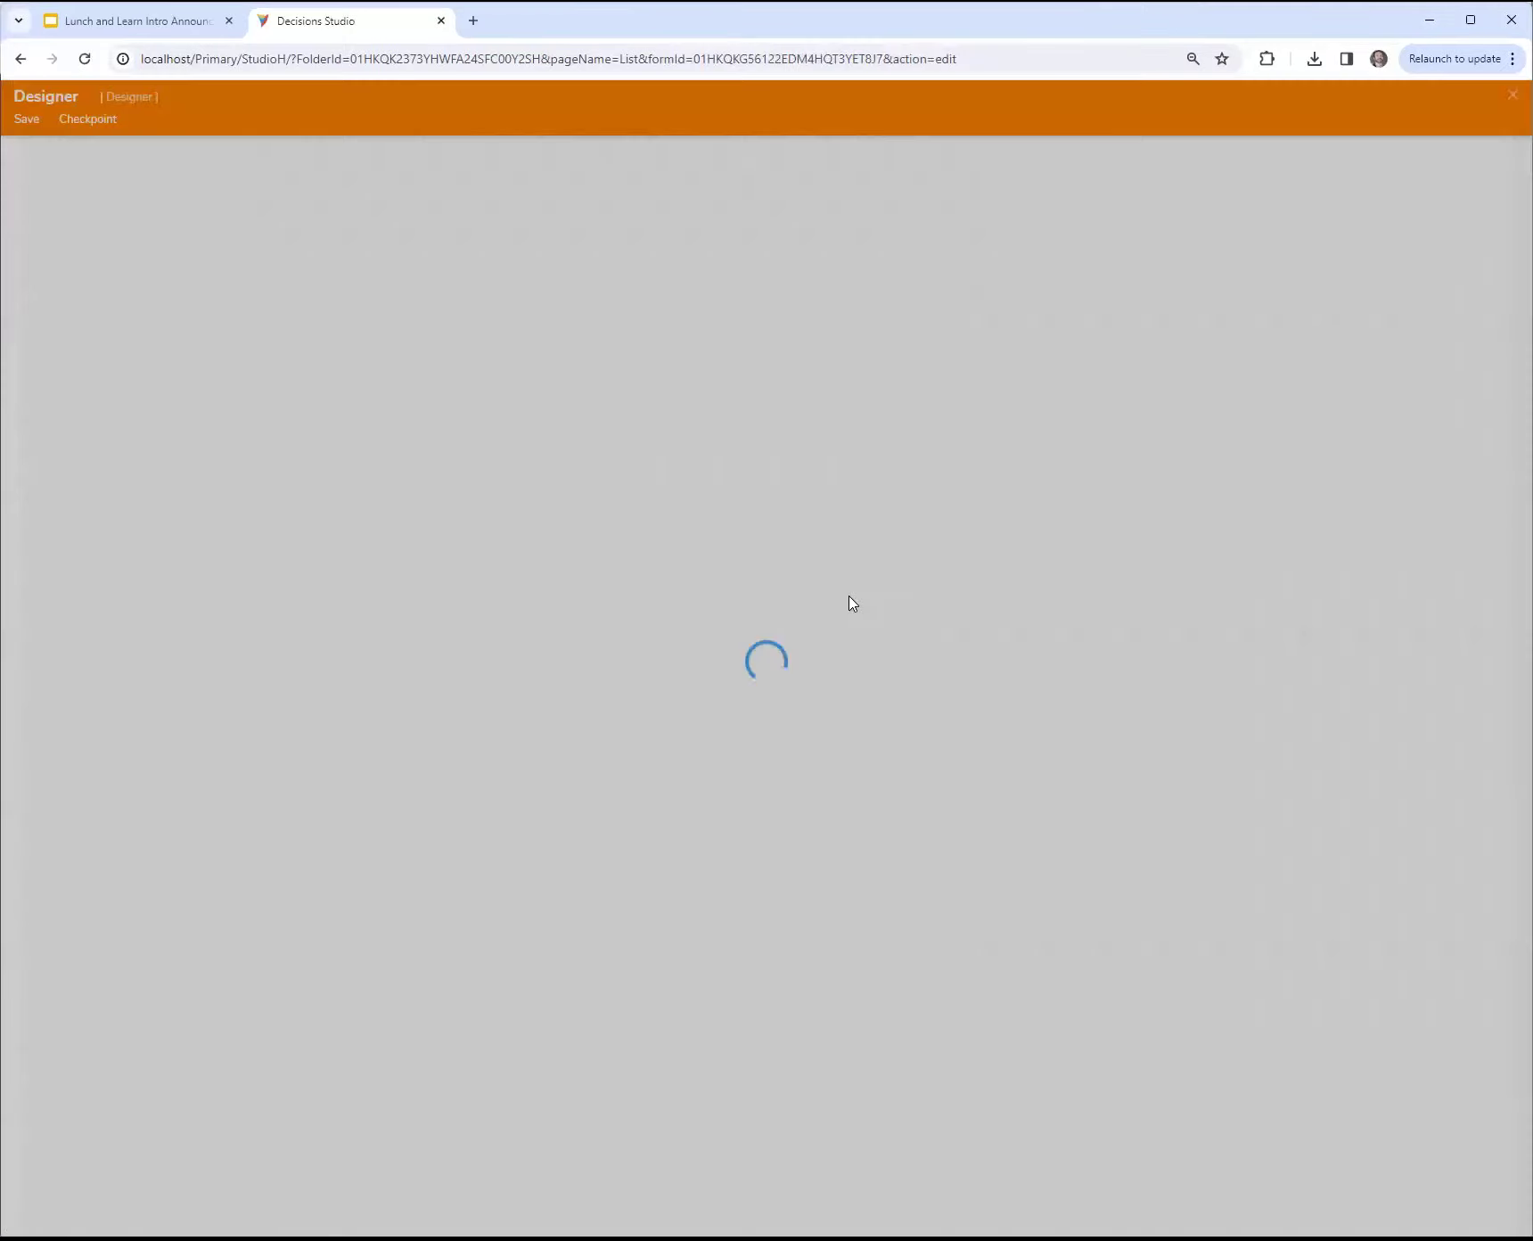
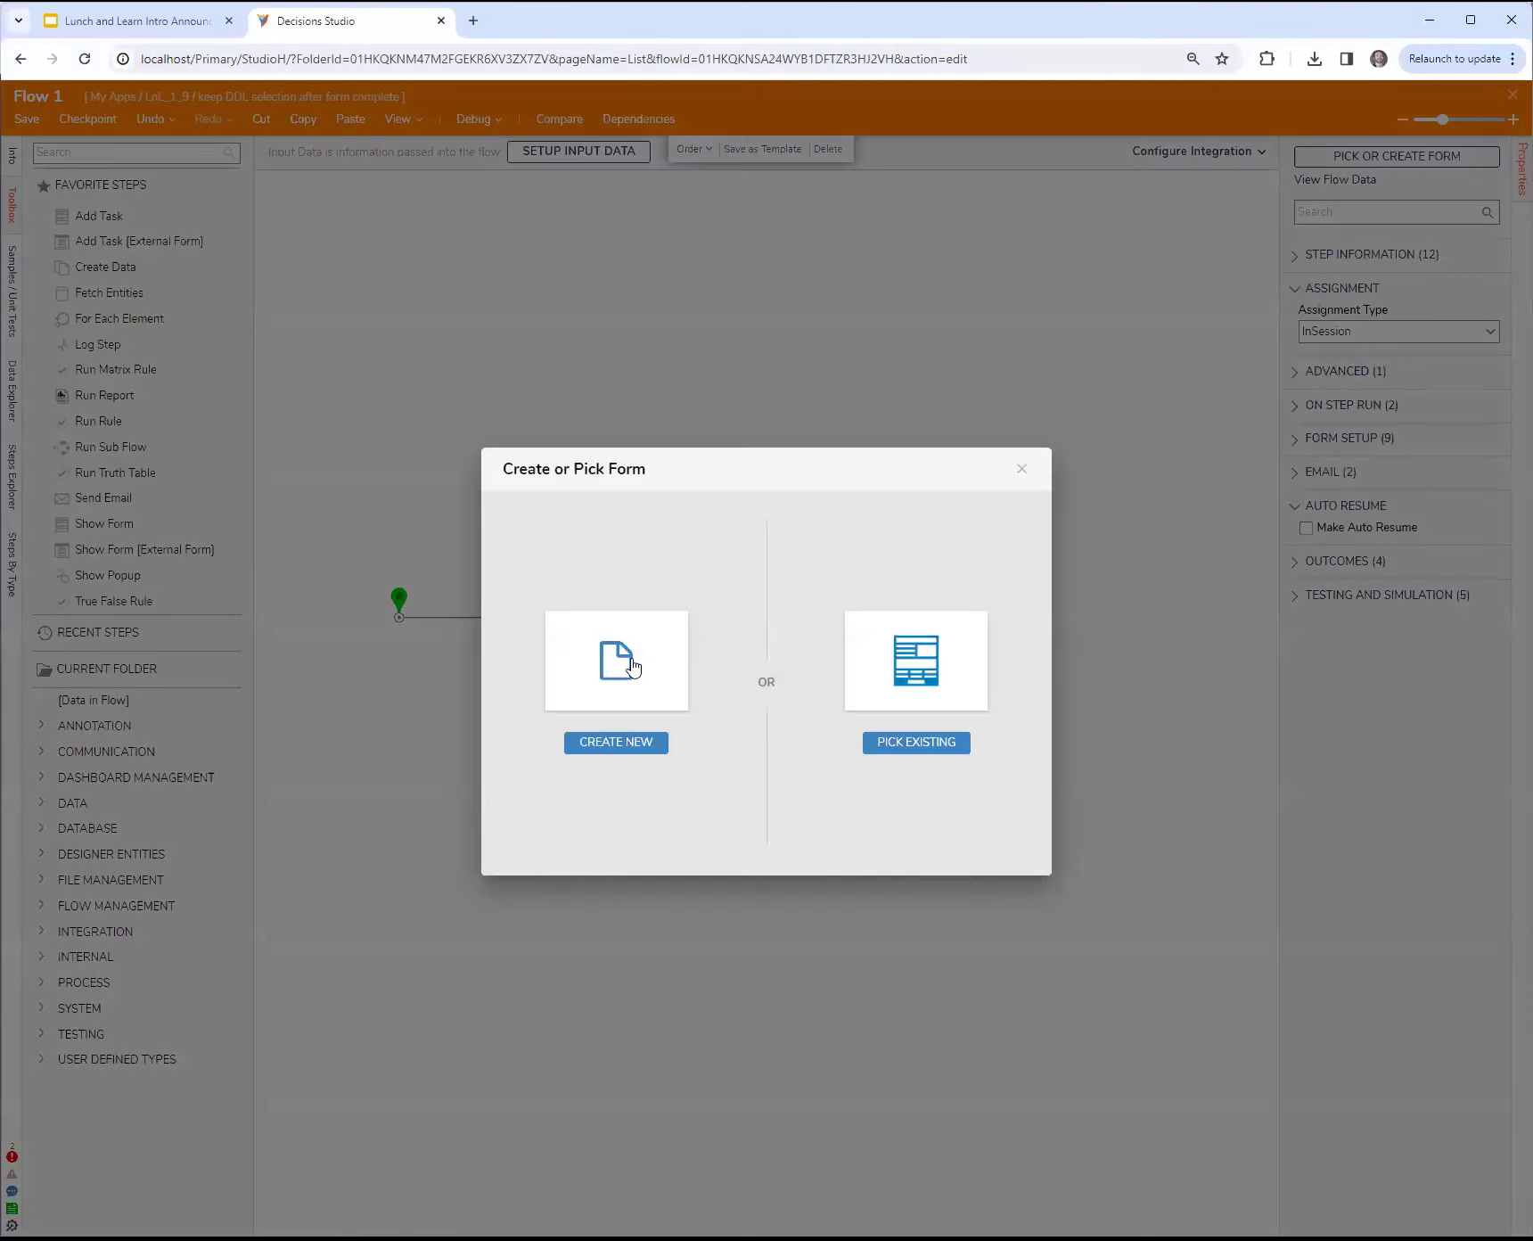
# Step: Create a blank form and place a button in its footer and a drop-down list in its first column
pyautogui.click(664, 565)
pyautogui.click(850, 604)
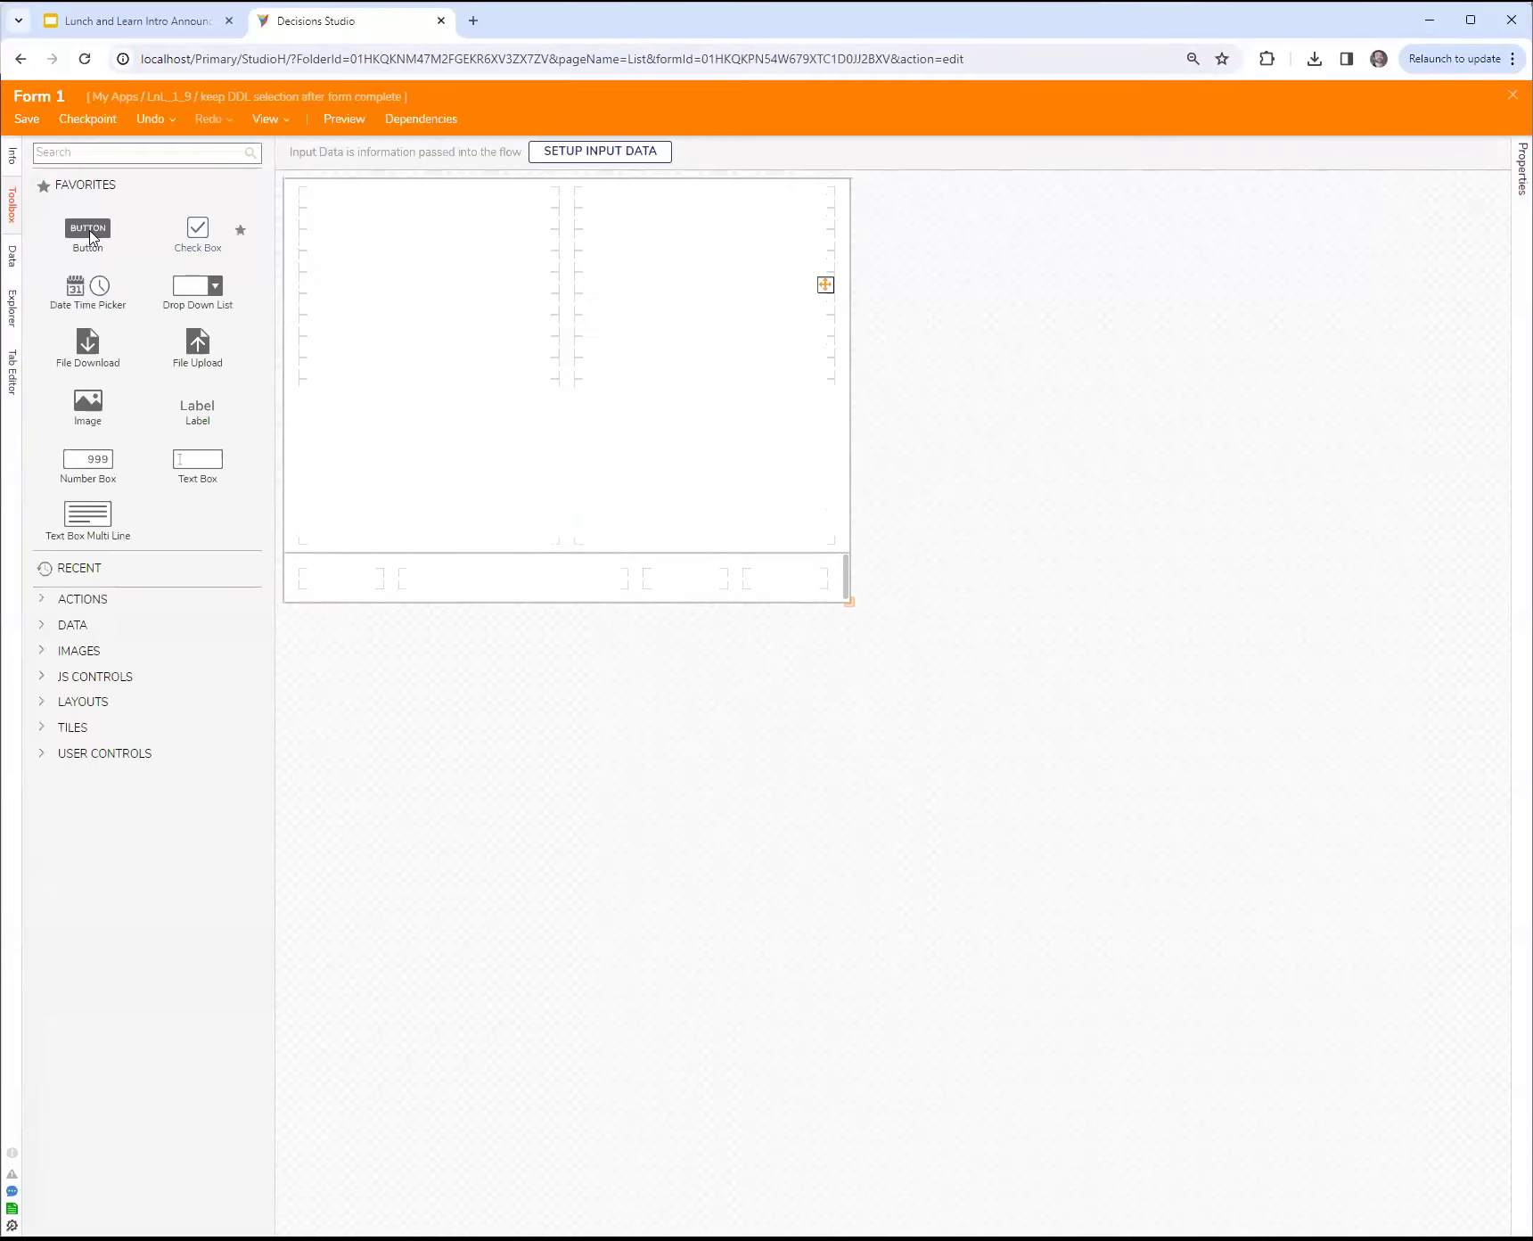
pyautogui.moveTo(90, 236); pyautogui.dragTo(768, 596)
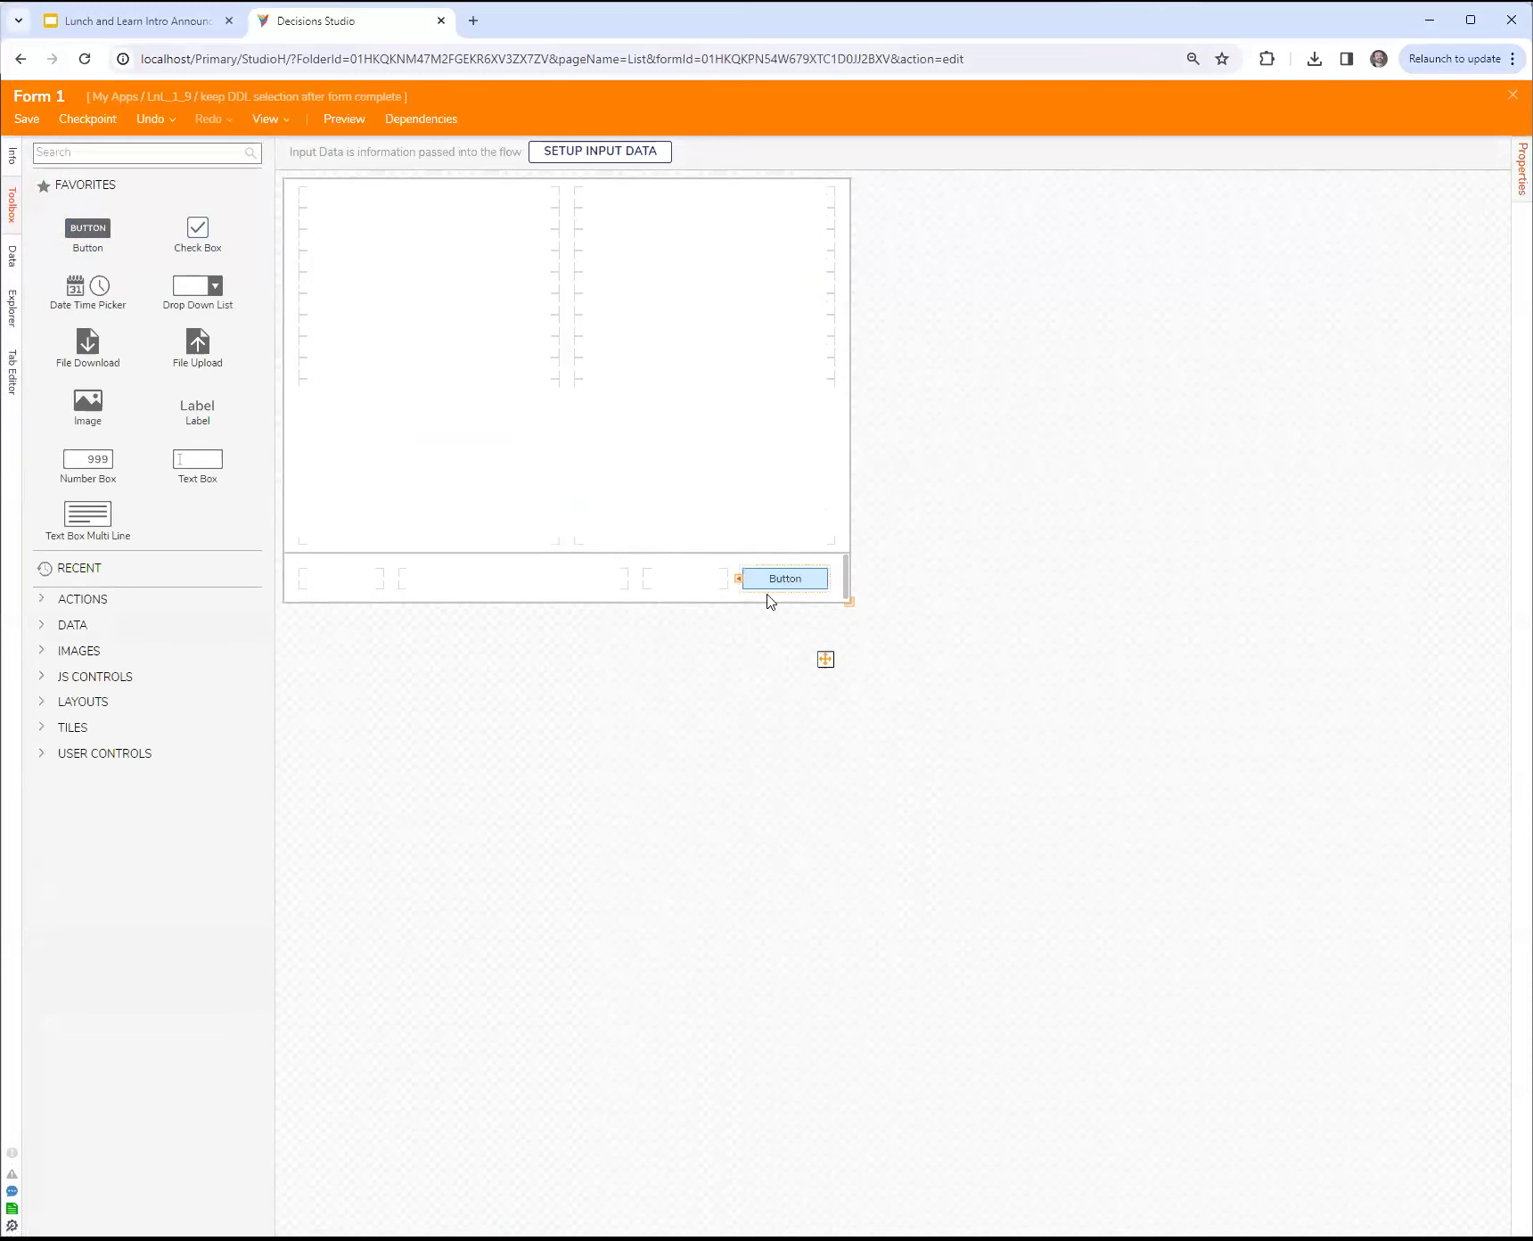
pyautogui.moveTo(192, 294); pyautogui.dragTo(381, 385)
# Step: Set the drop-down list's input source to DataName, its list items name to ddl and its type to String
pyautogui.click(1488, 459)
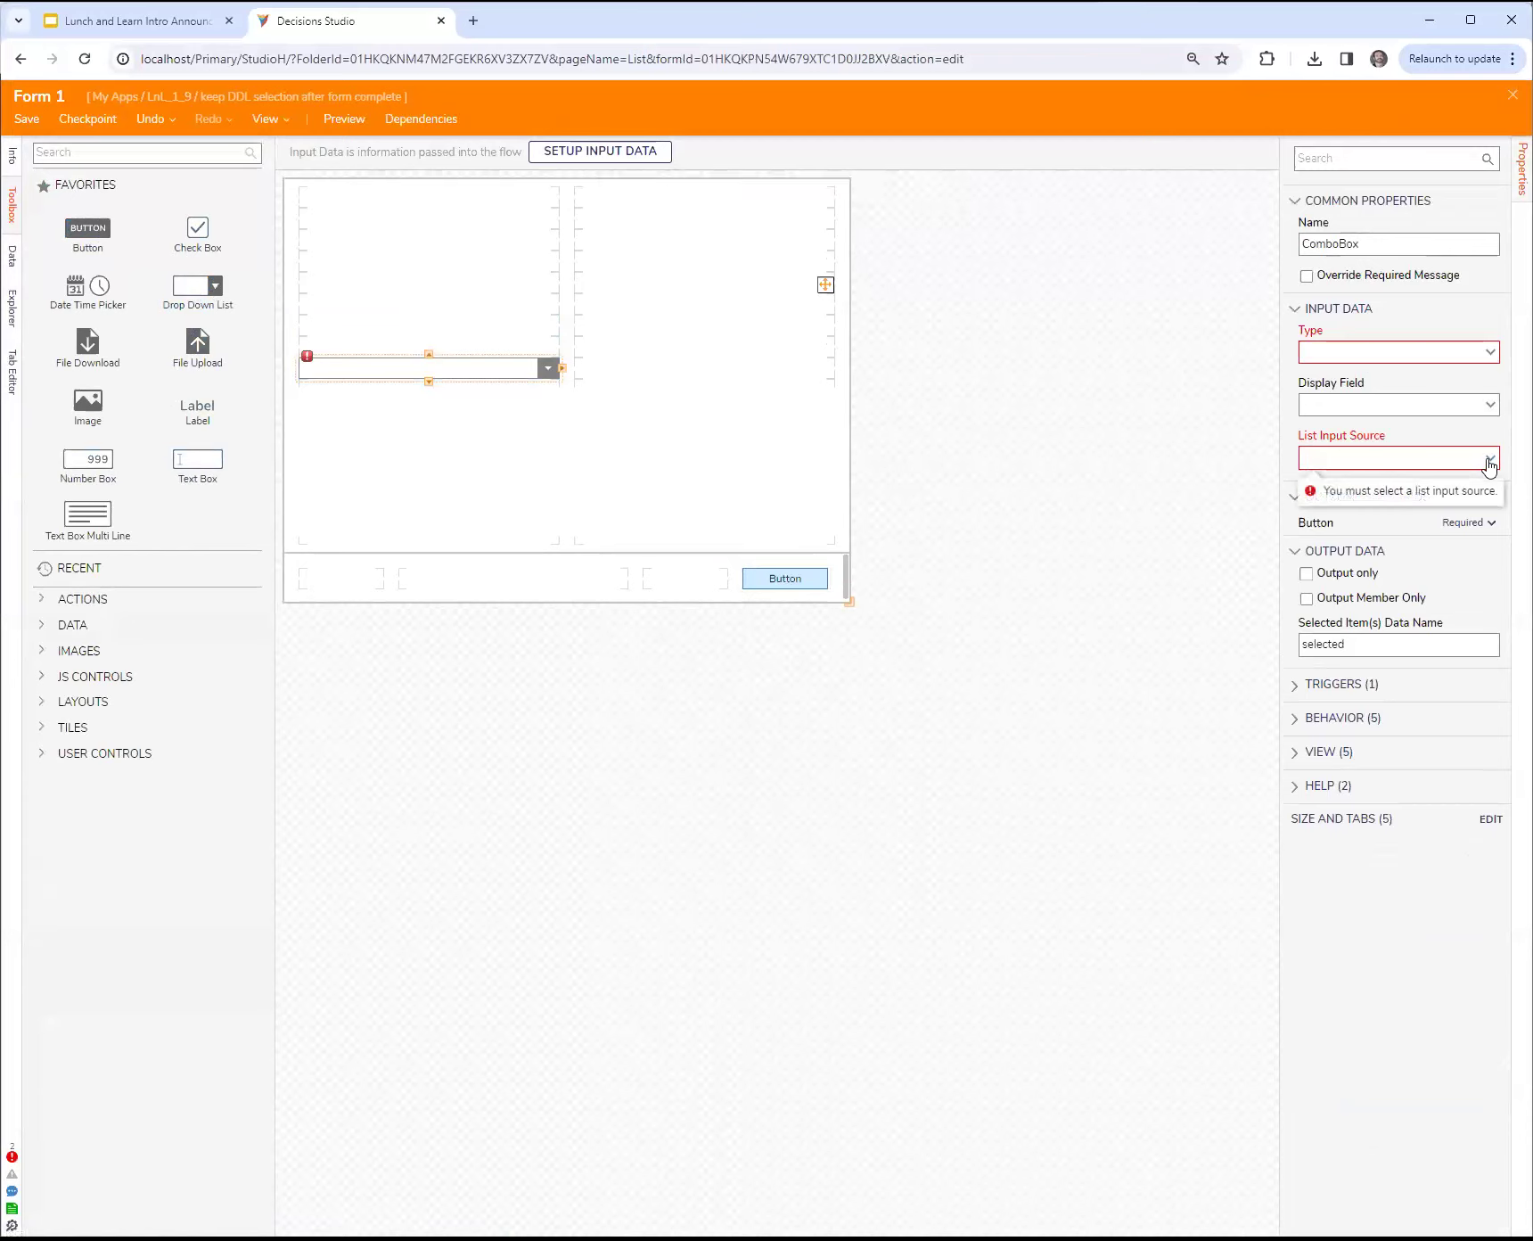
pyautogui.click(1396, 482)
pyautogui.click(1375, 357)
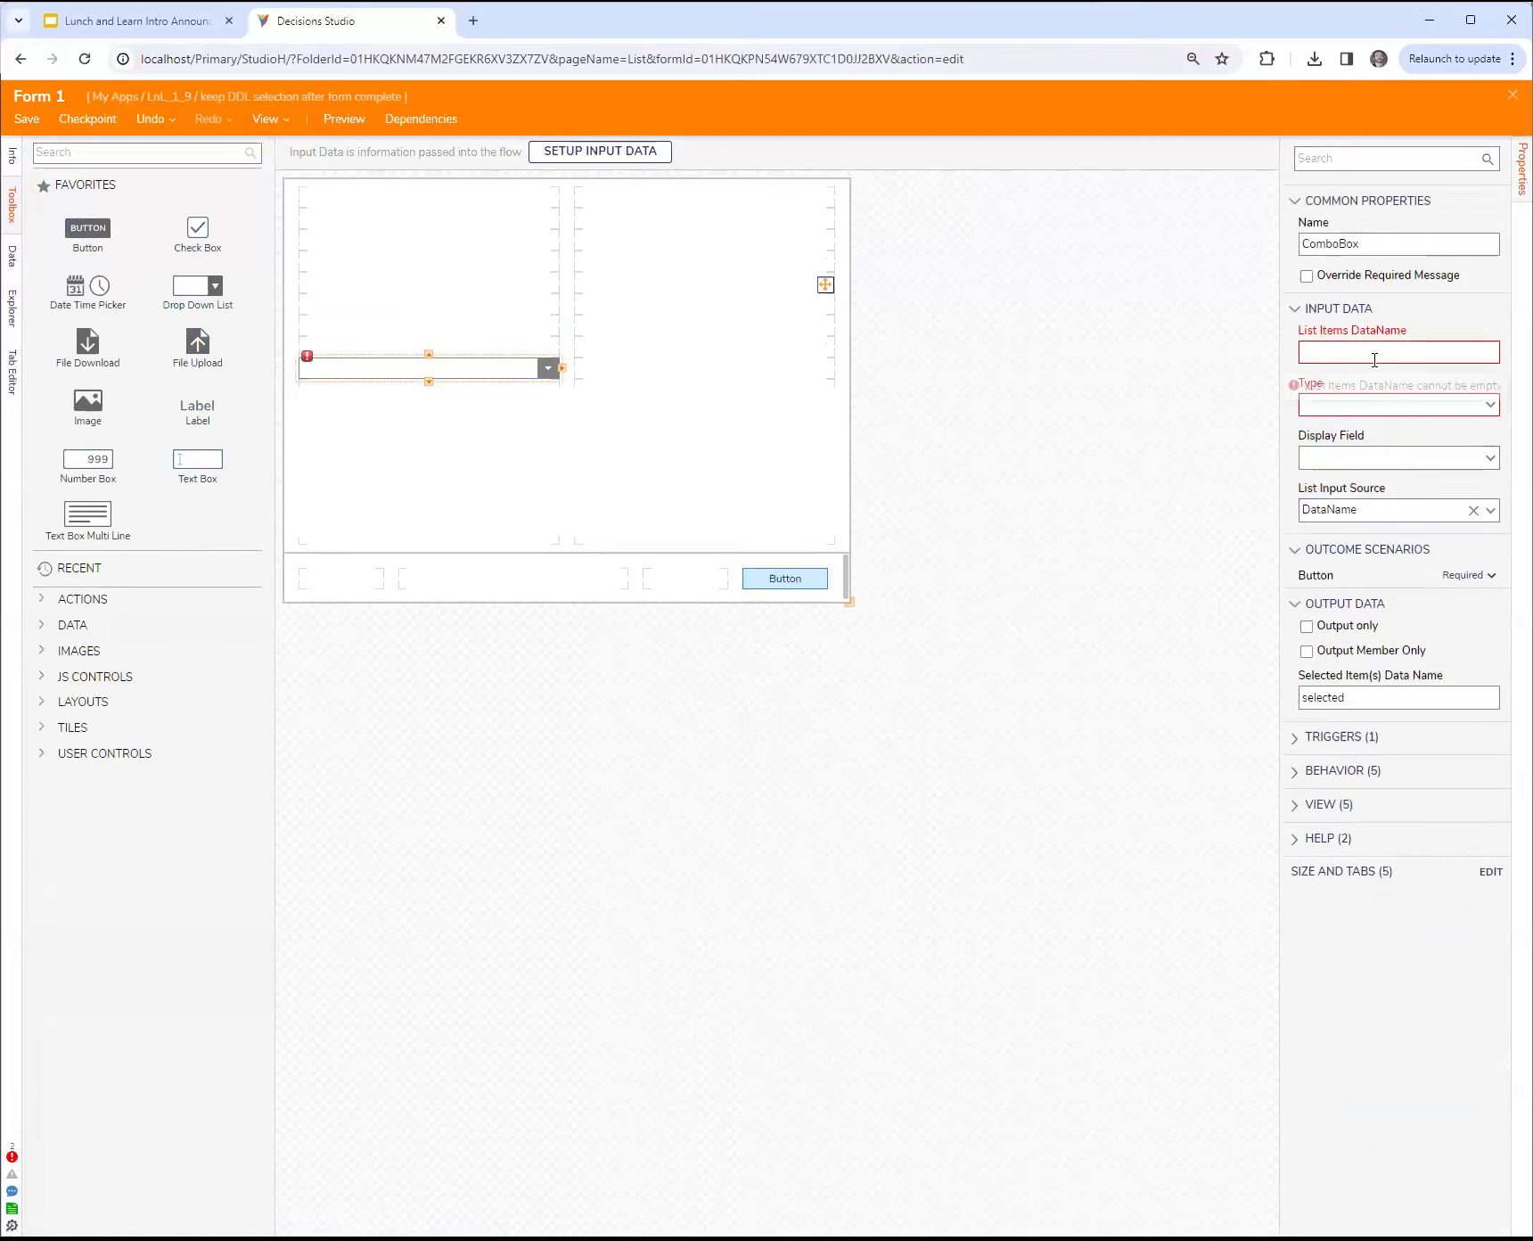
pyautogui.write('ddl')
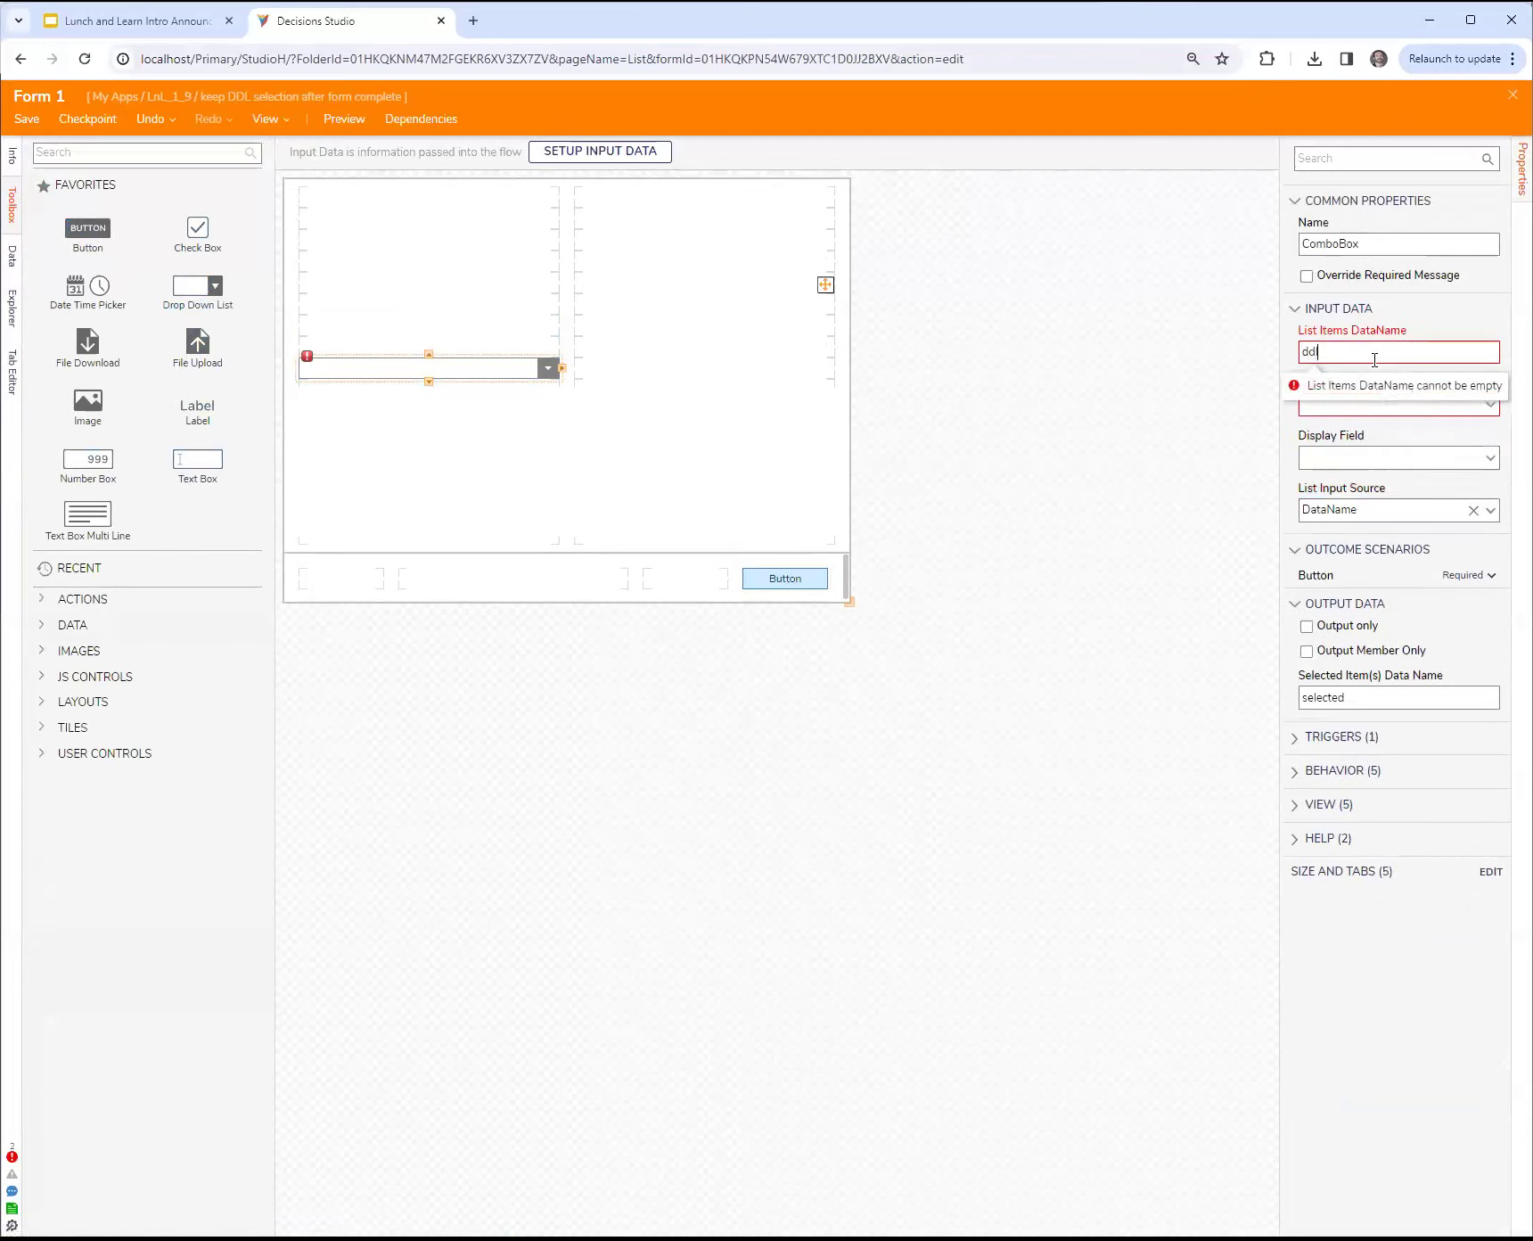
pyautogui.click(1497, 407)
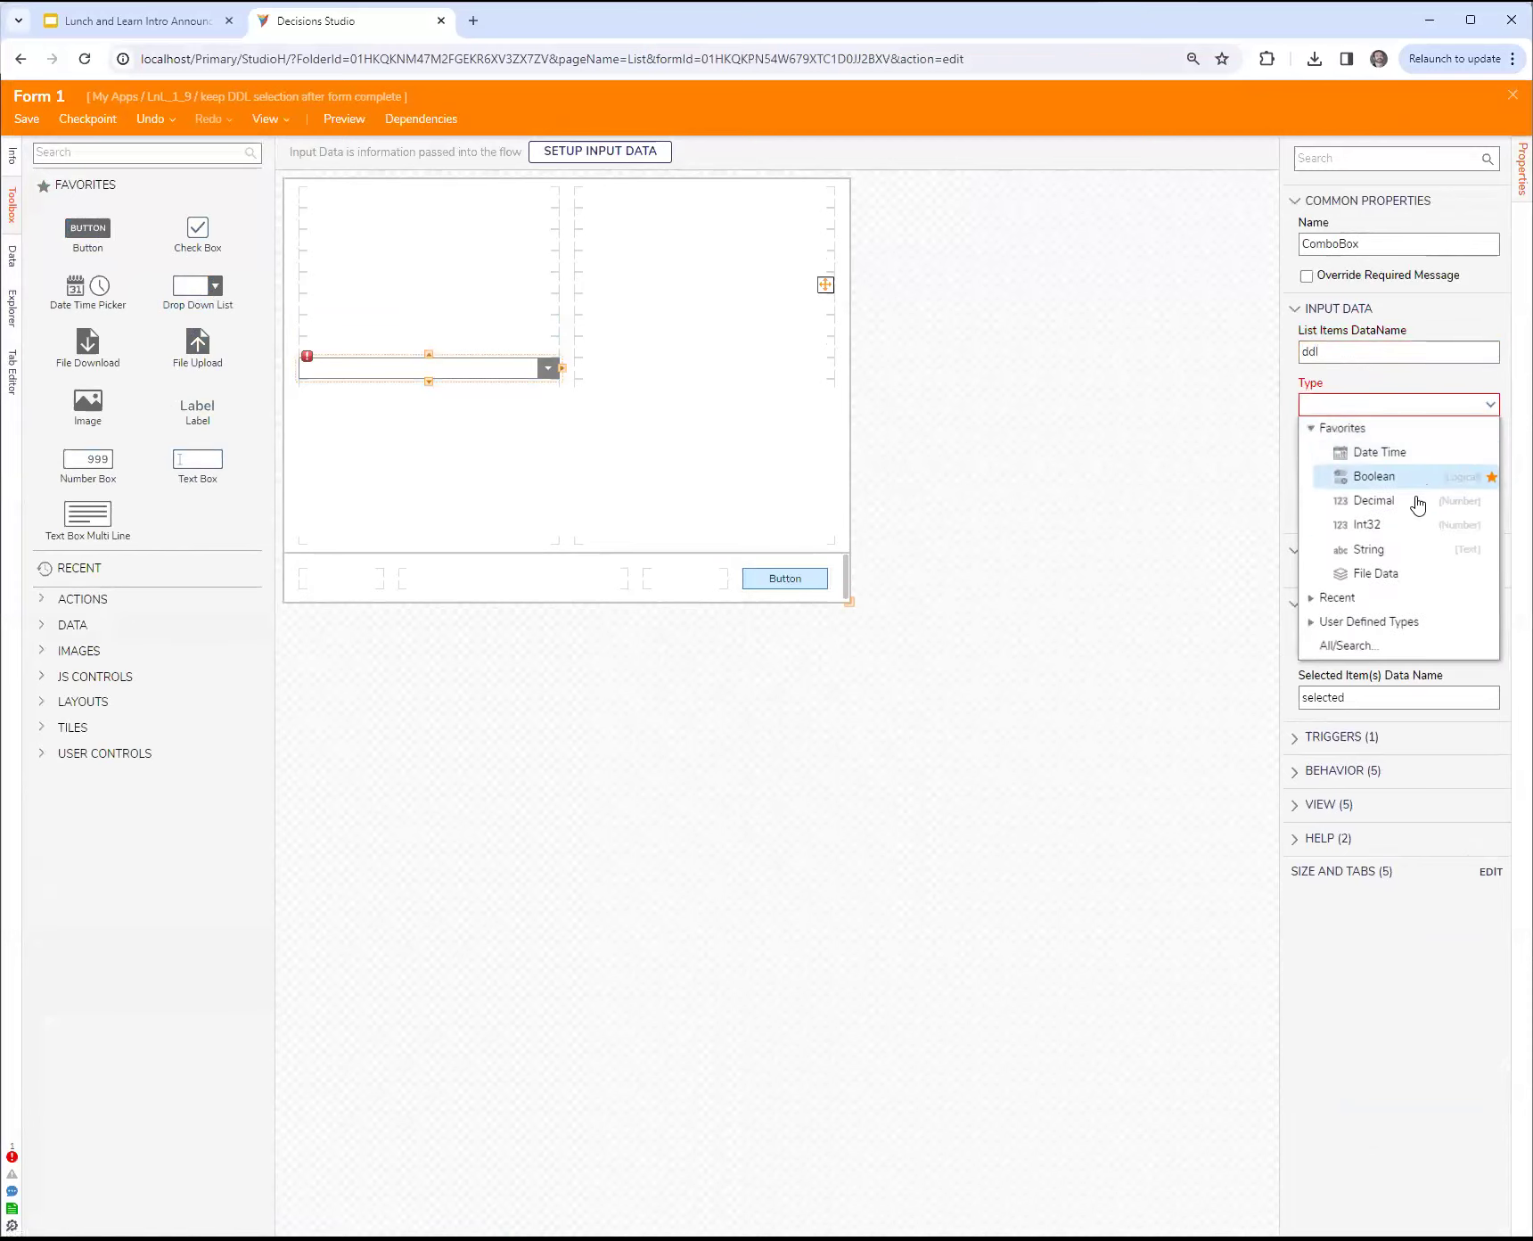
pyautogui.click(1413, 549)
# Step: Name the drop-down's selected output selectedItem and its list items AllItems, and save and close the form
pyautogui.click(1393, 625)
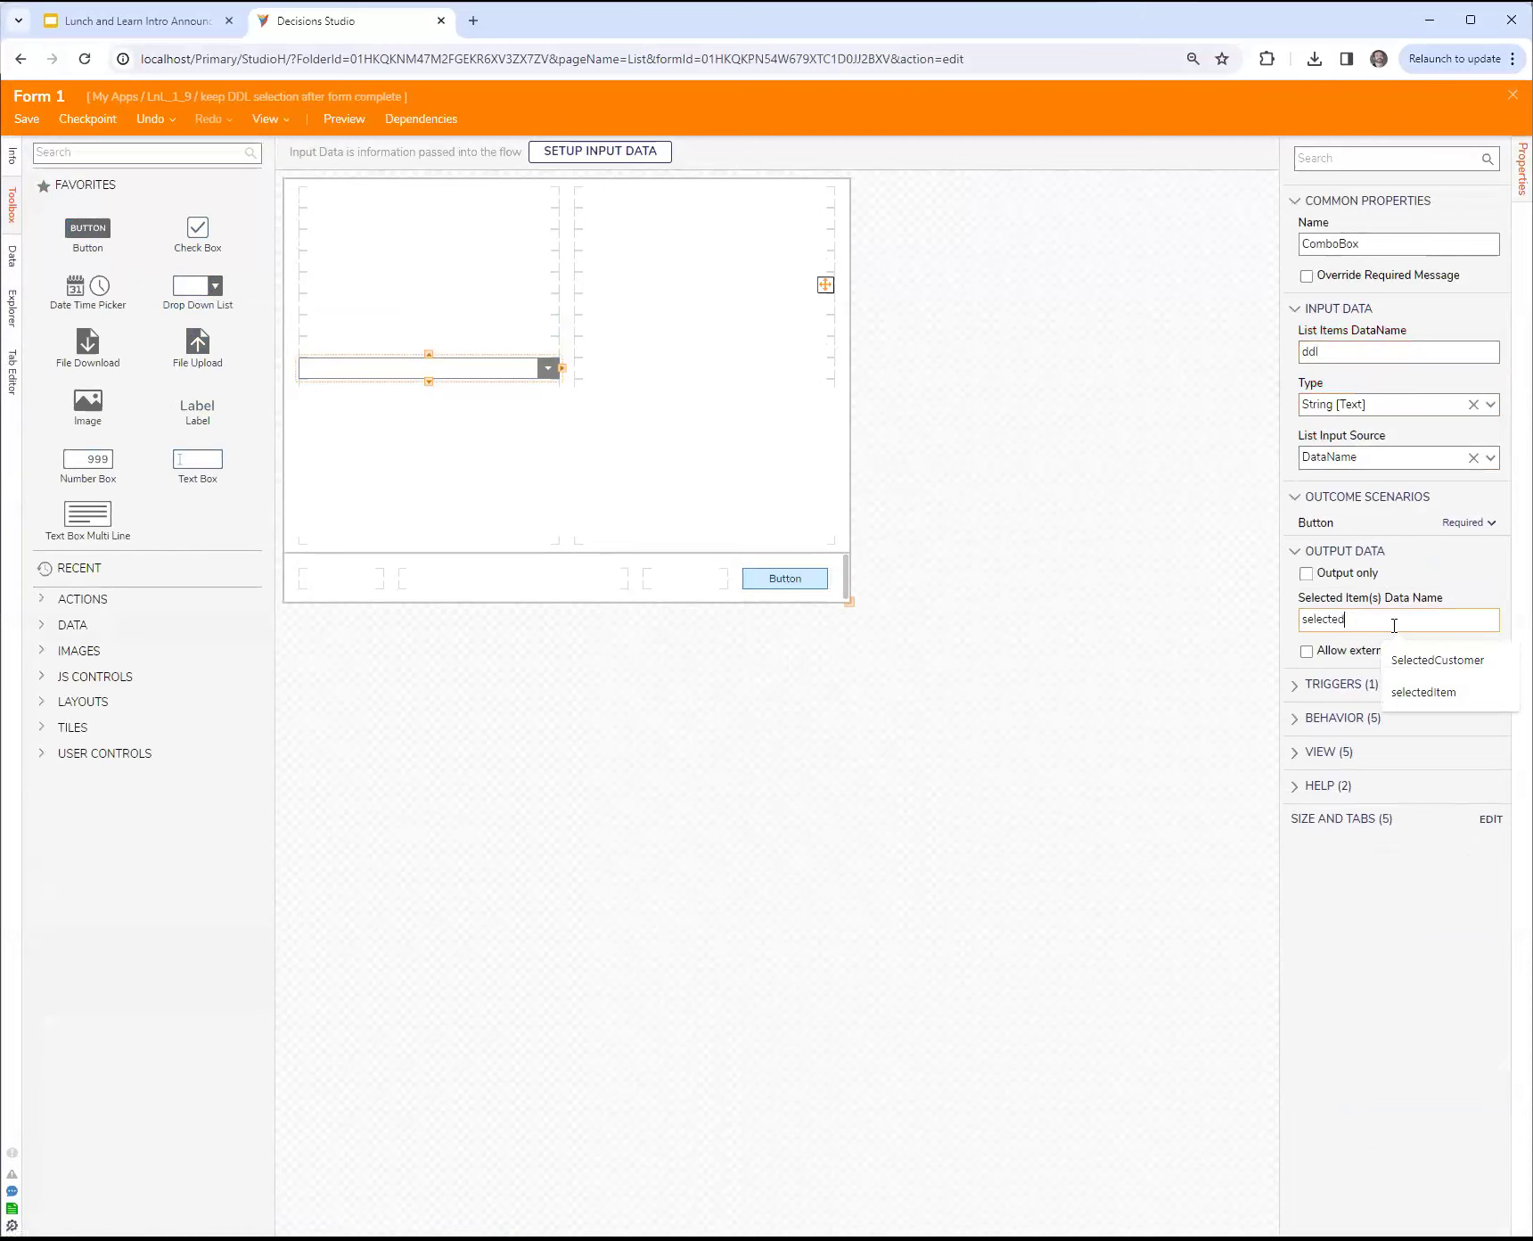
pyautogui.write('Item')
pyautogui.doubleClick(1364, 352)
pyautogui.write('AllItems')
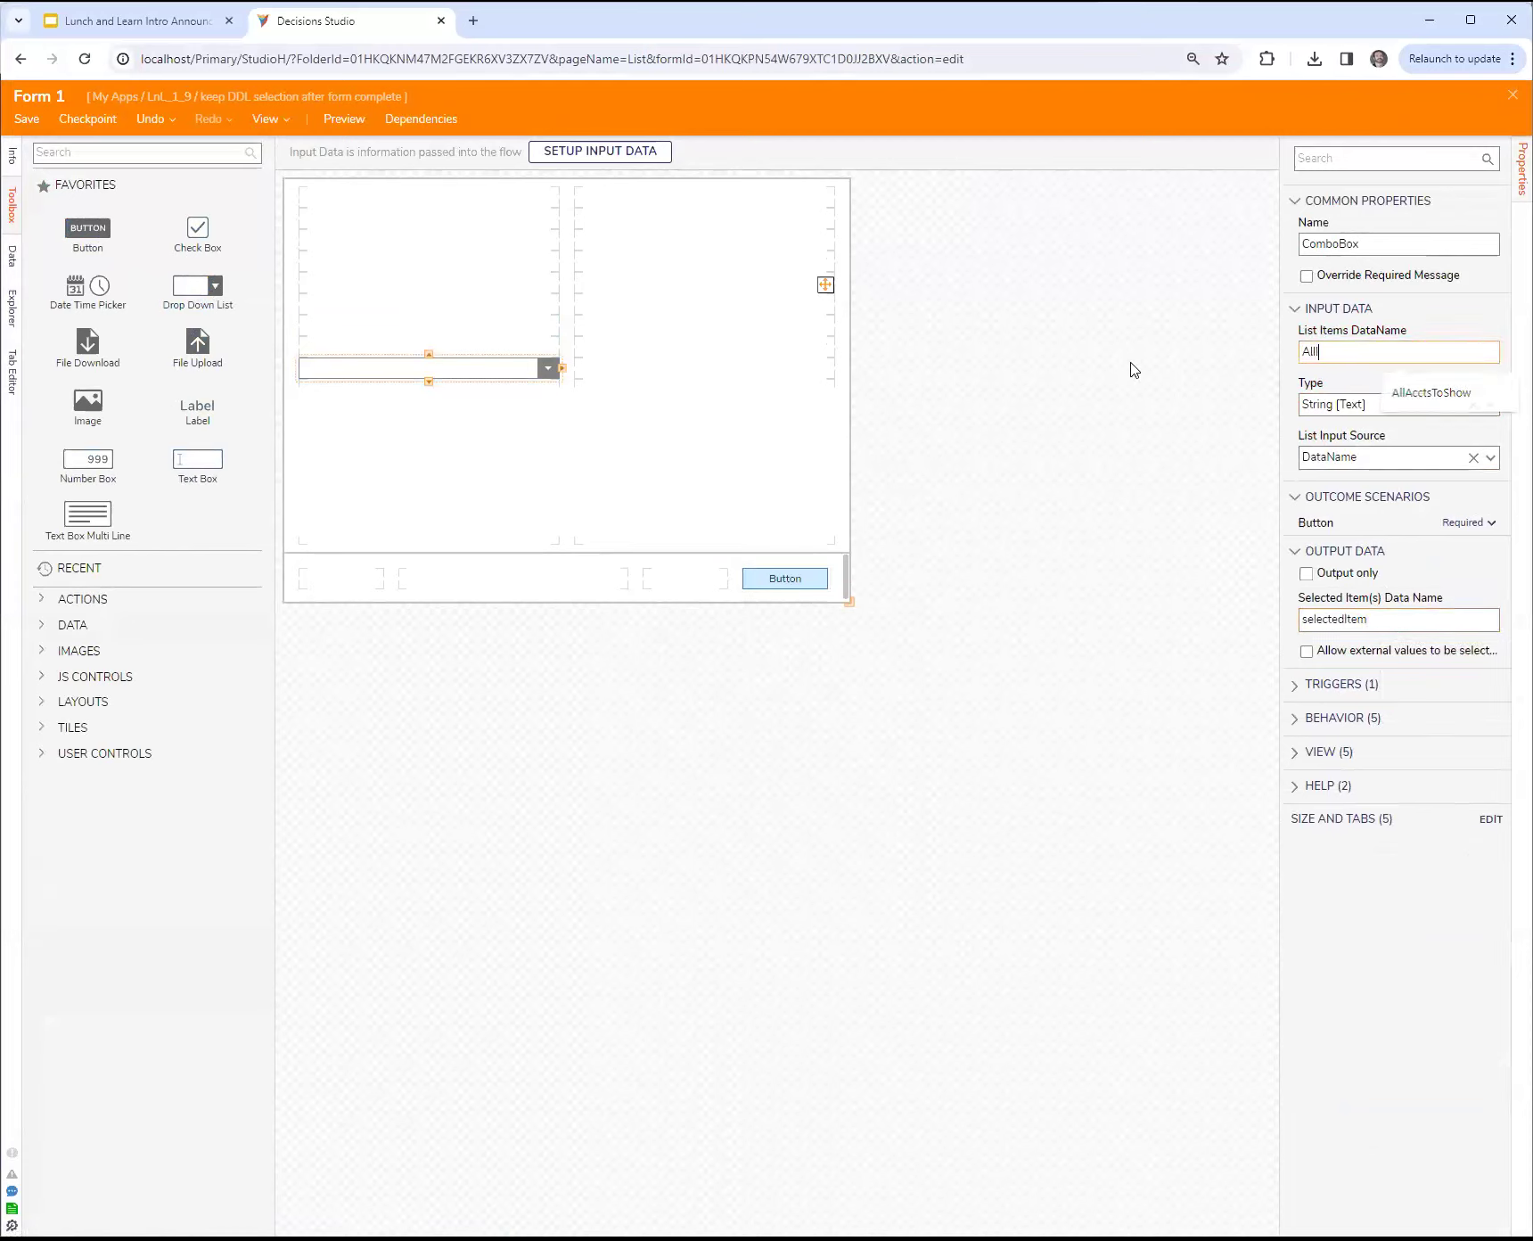
pyautogui.click(1104, 363)
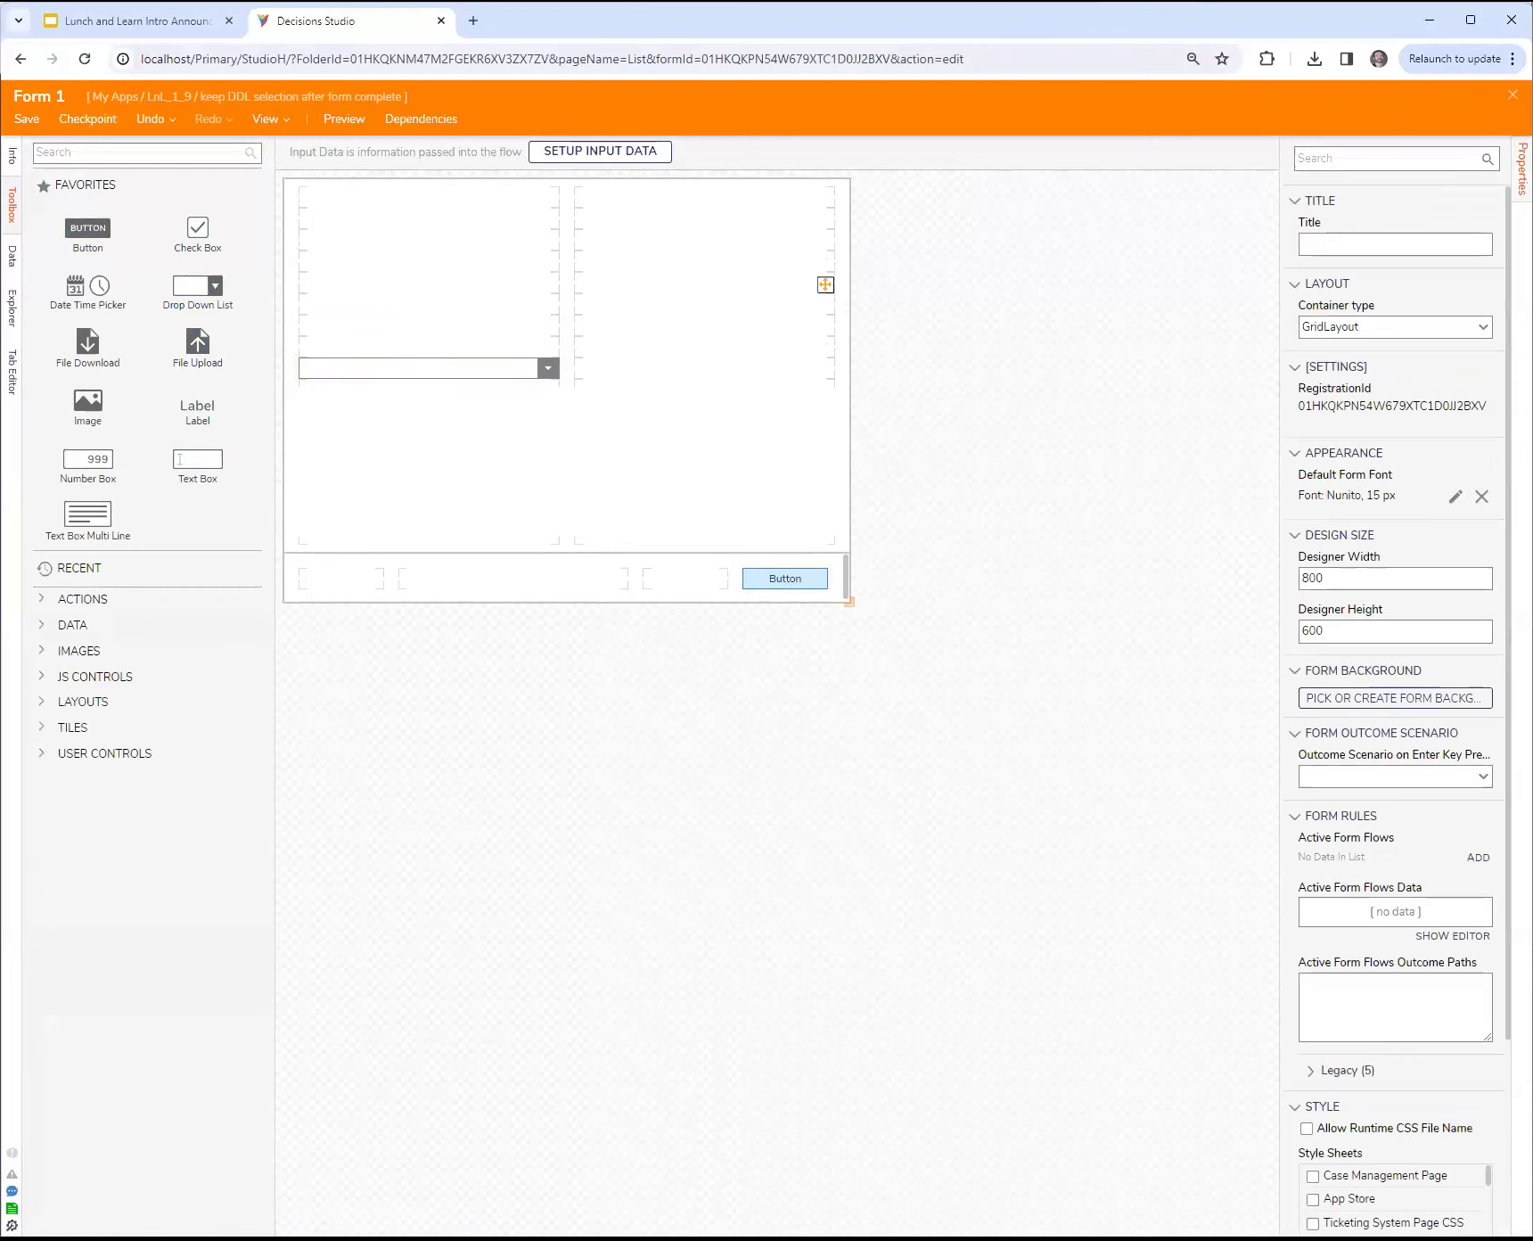
pyautogui.hotkey('ctrl', 's')
pyautogui.click(953, 739)
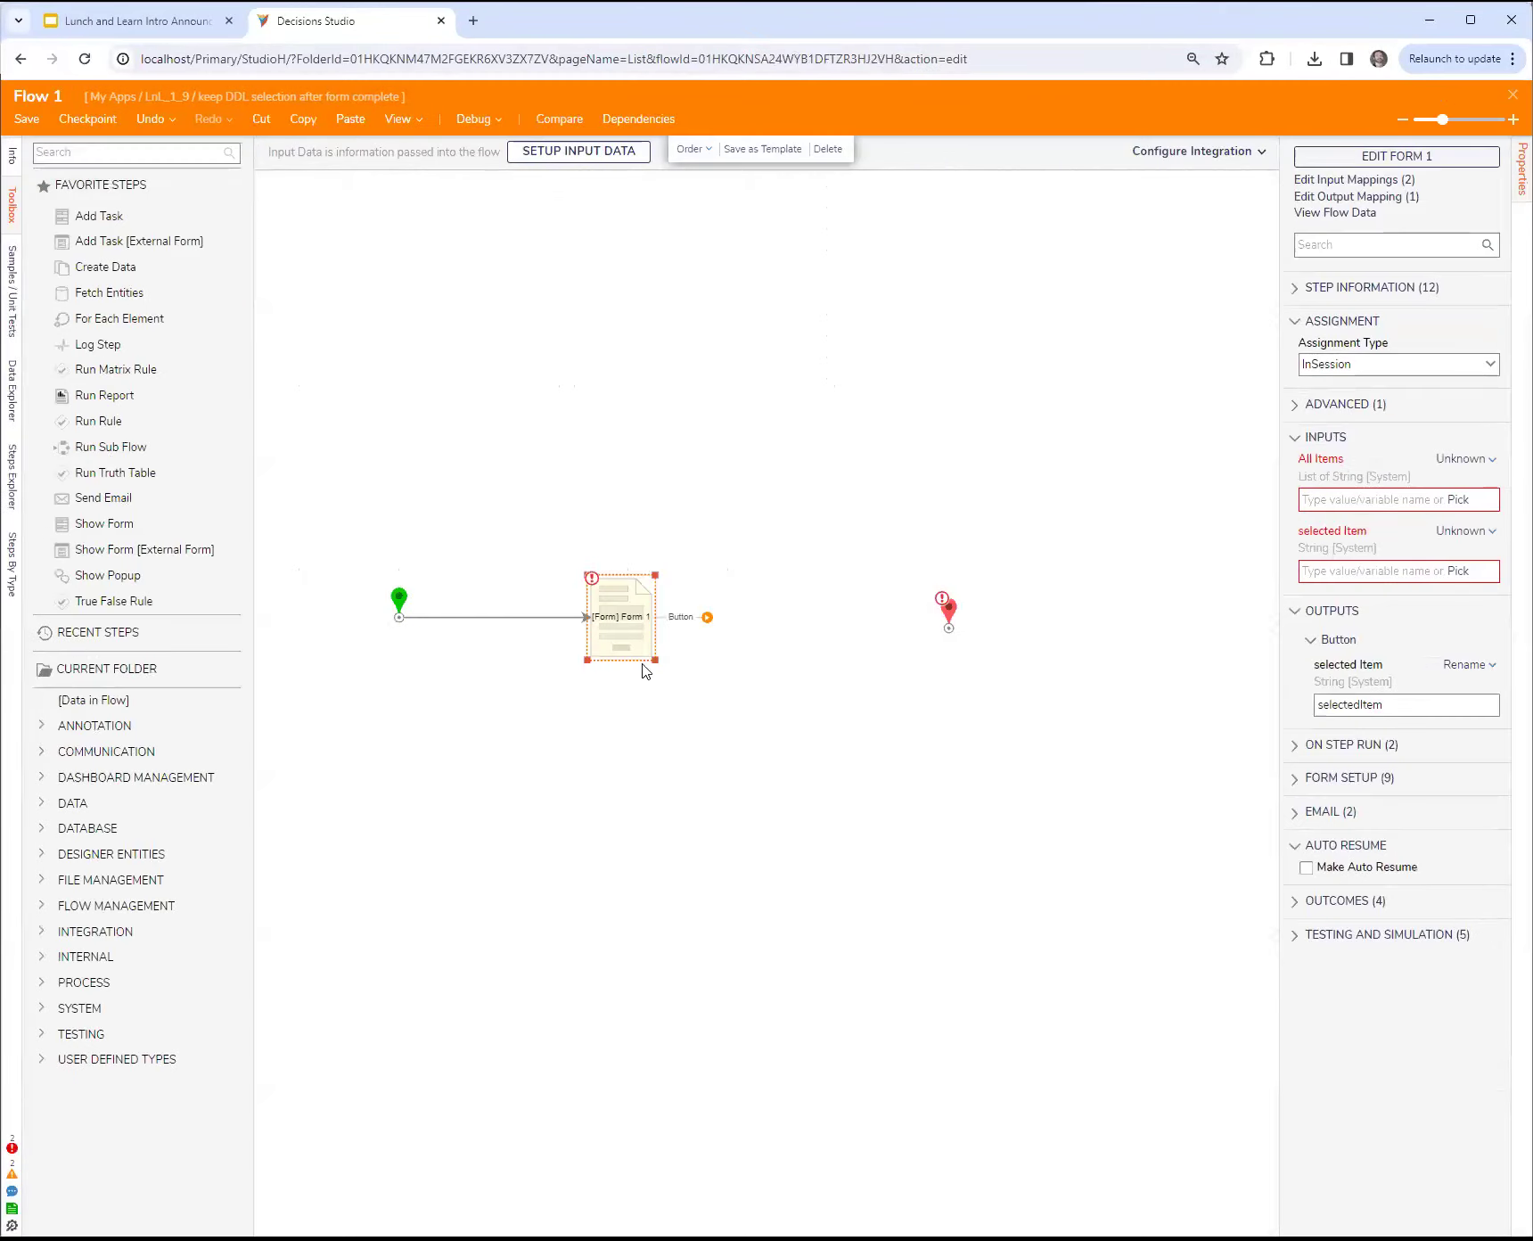
# Step: Add a Set Dashboard Report Parameters step to the flow and connect the Form 1 step's Button outcome to it
pyautogui.moveTo(637, 635); pyautogui.dragTo(654, 635)
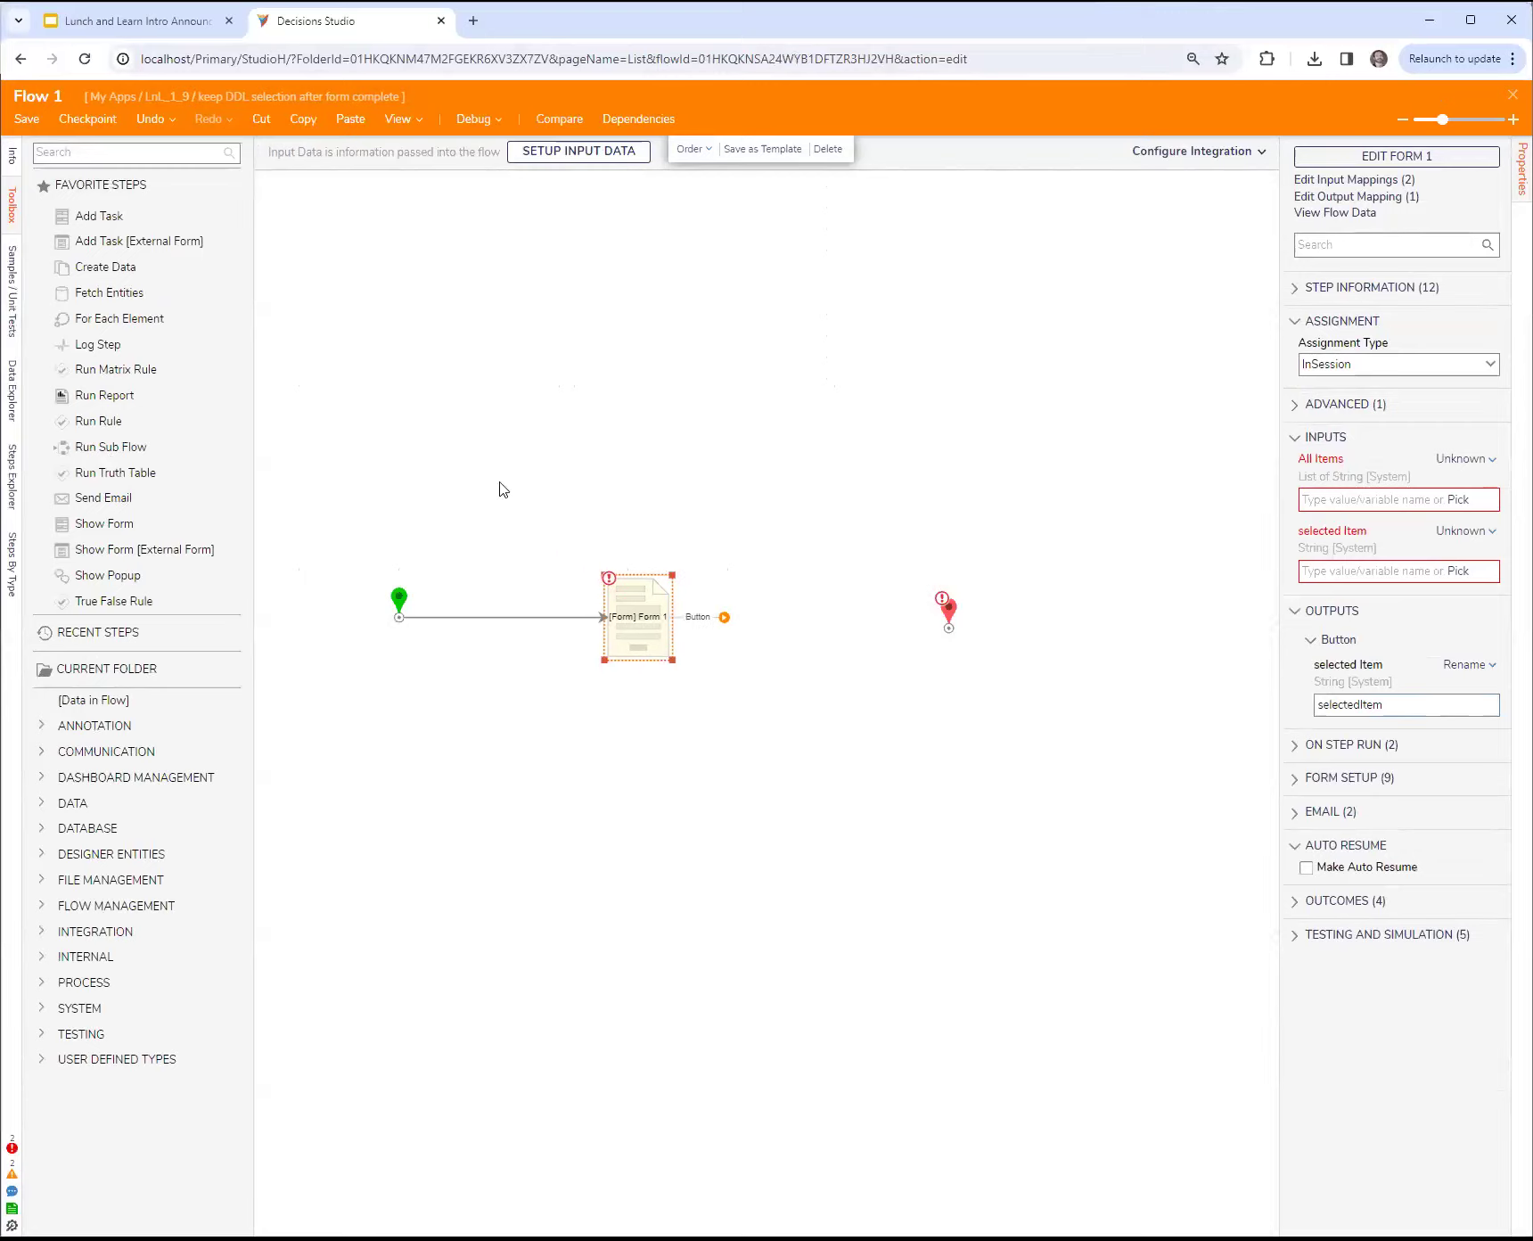
pyautogui.click(143, 155)
pyautogui.write('dashboard')
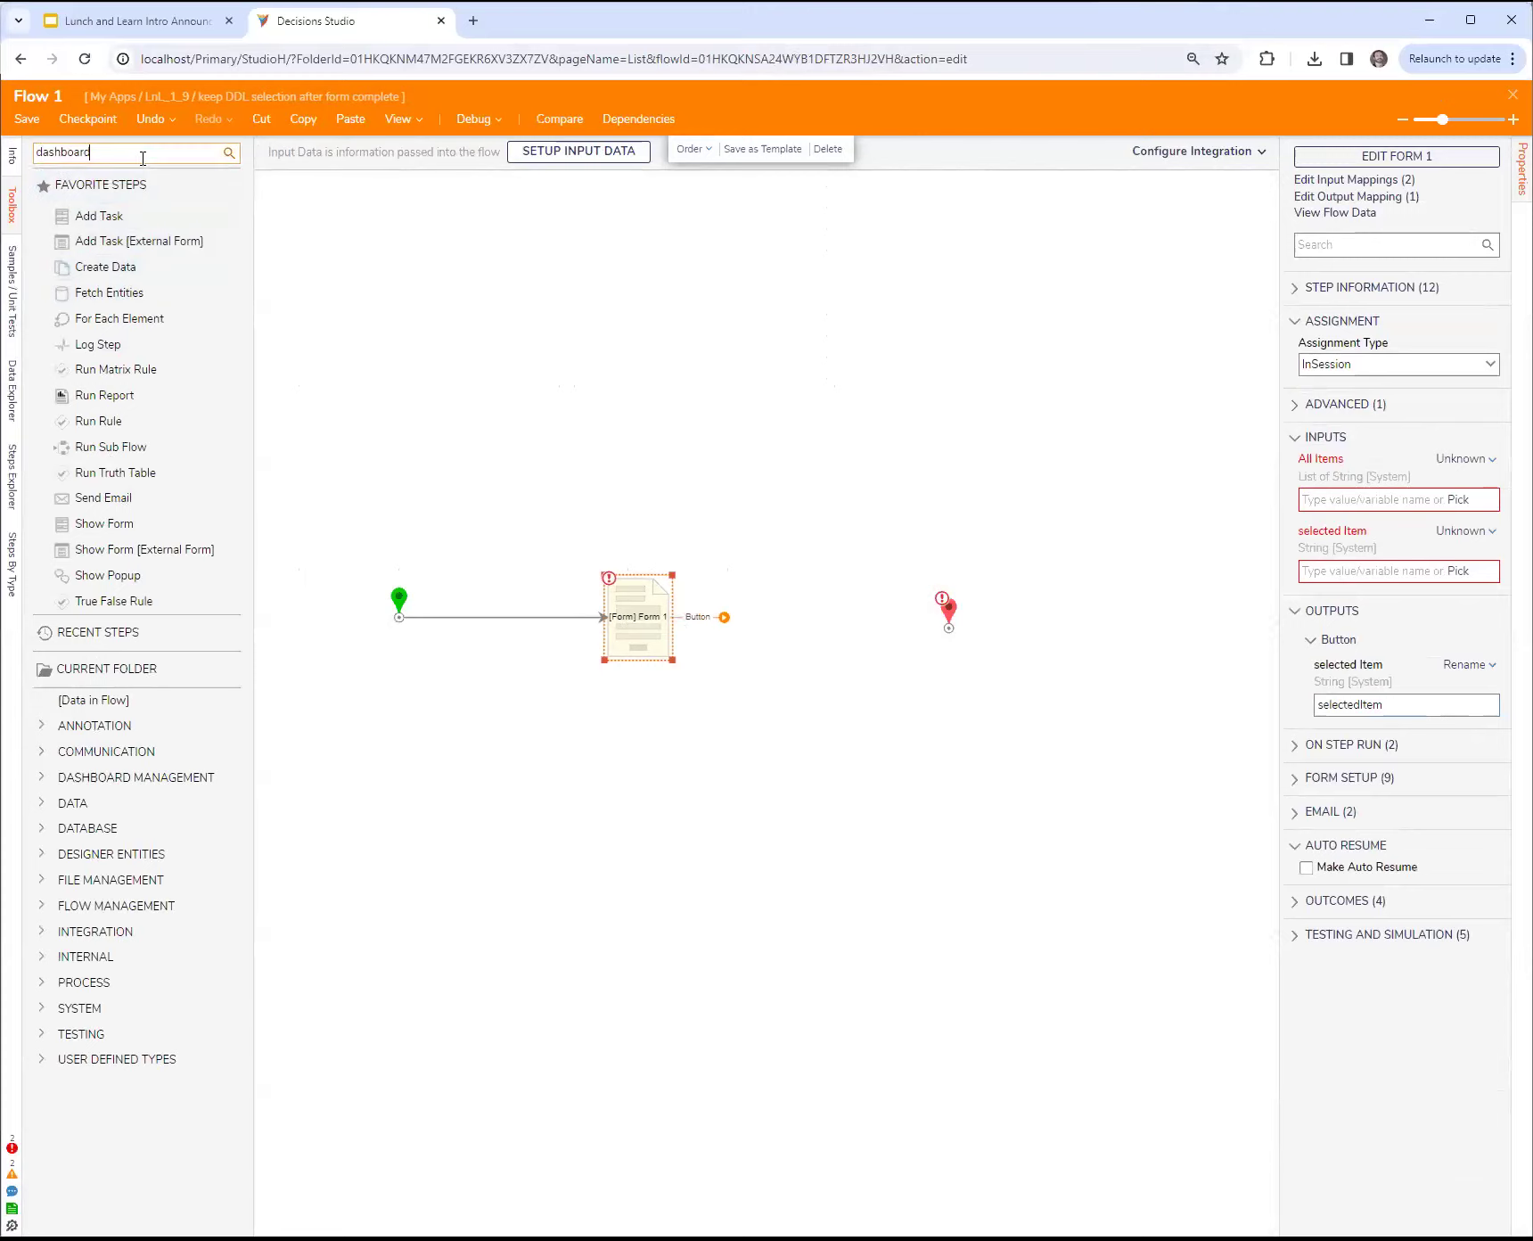
pyautogui.moveTo(113, 492); pyautogui.dragTo(832, 566)
pyautogui.moveTo(700, 616); pyautogui.dragTo(822, 620)
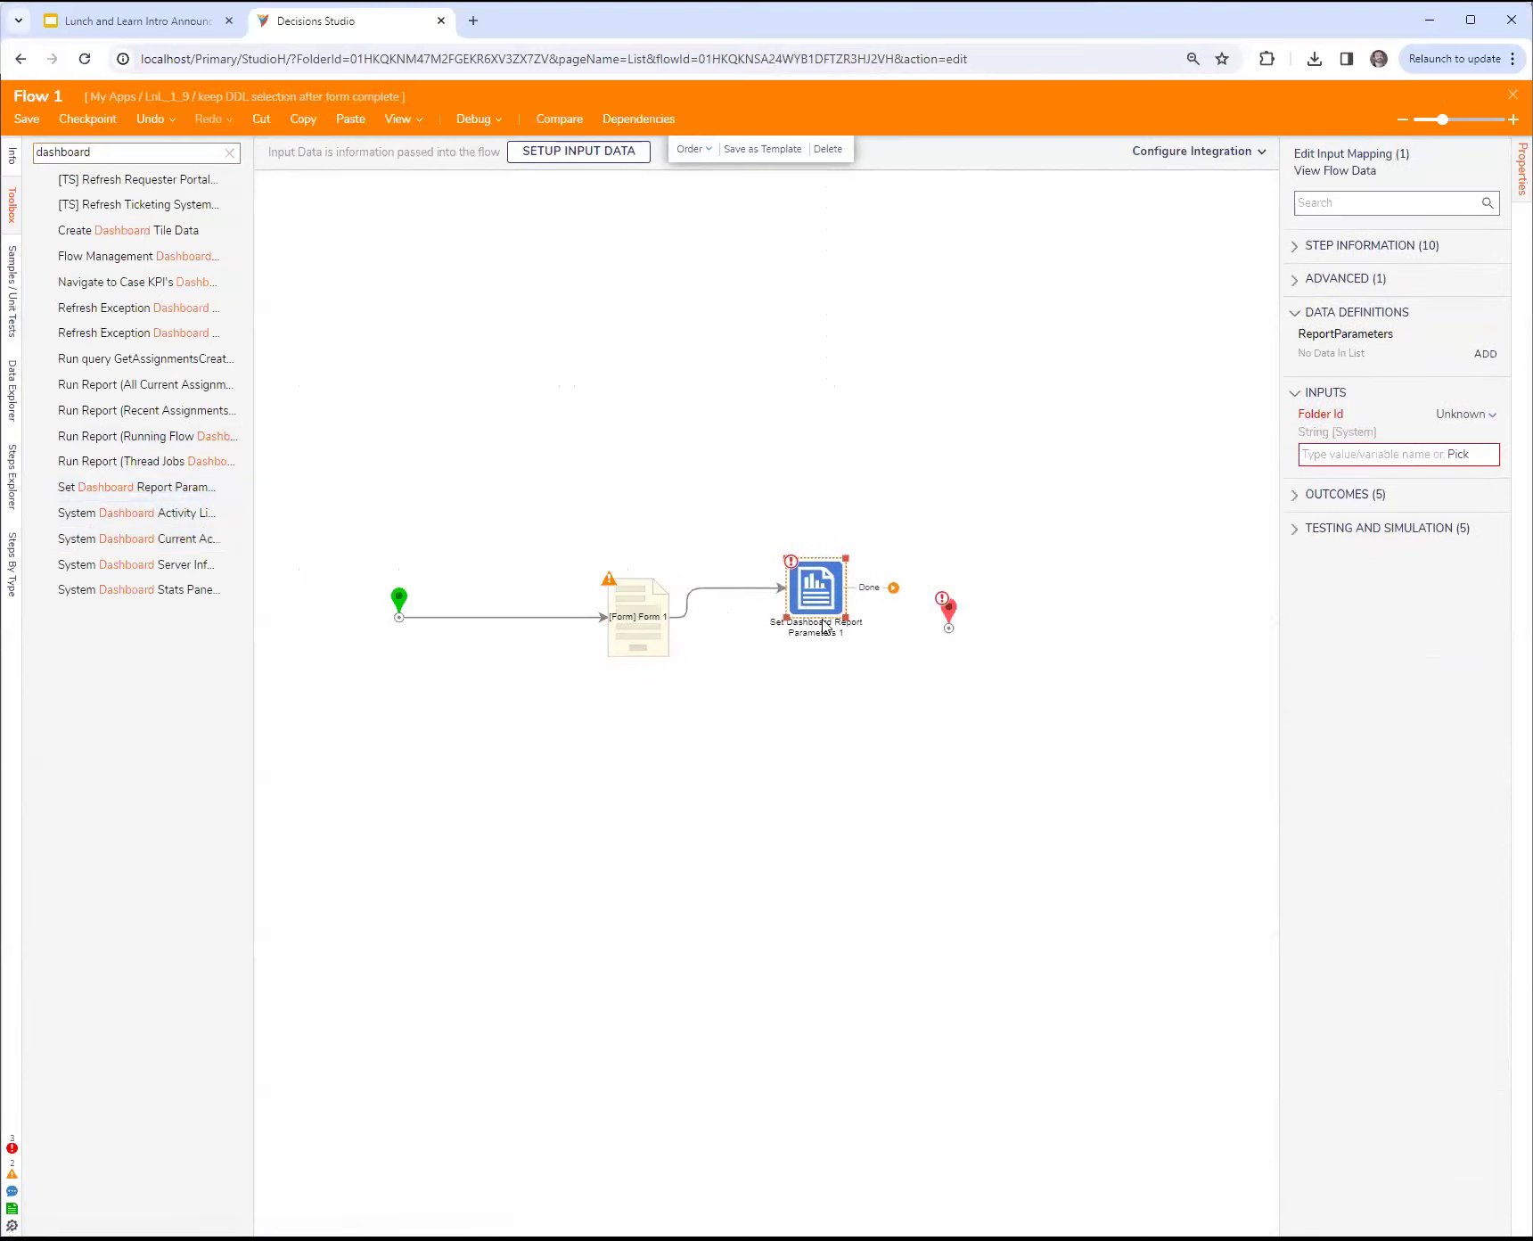
# Step: Set the flow's Behavior Type to User Action Flow [Folder Aware]
pyautogui.click(1466, 416)
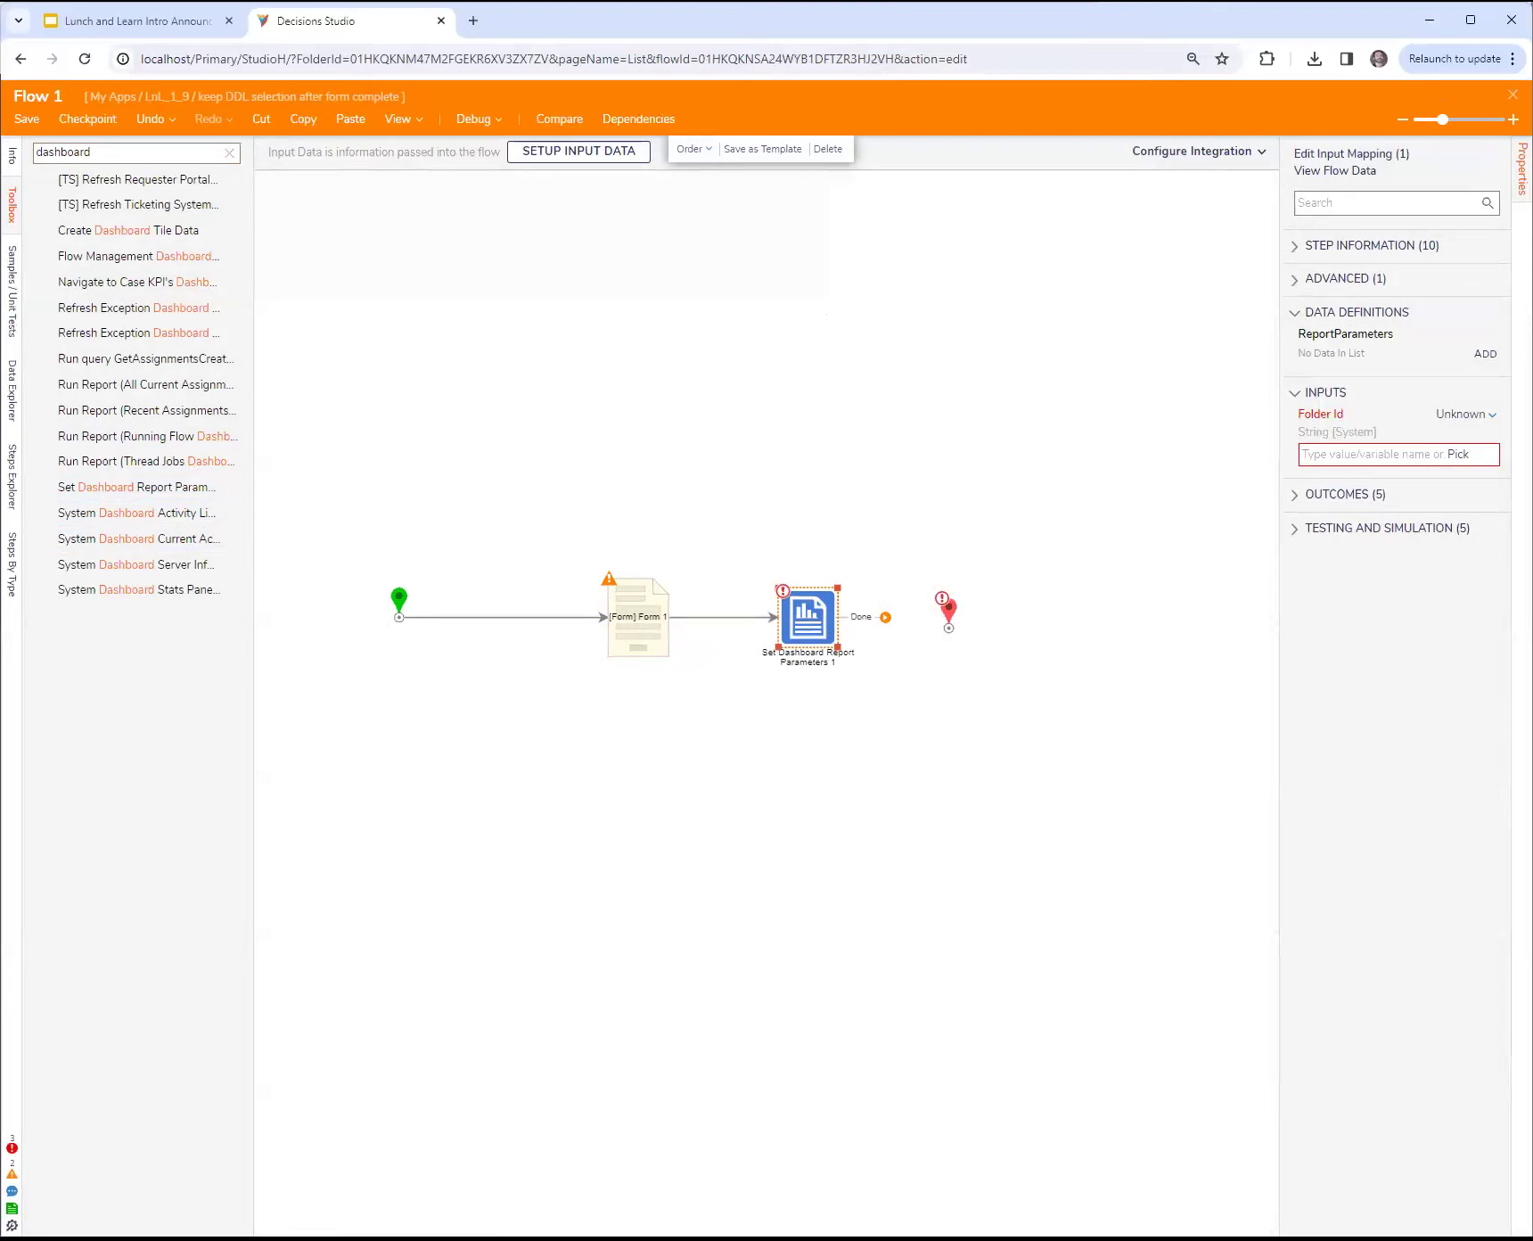
pyautogui.click(1119, 407)
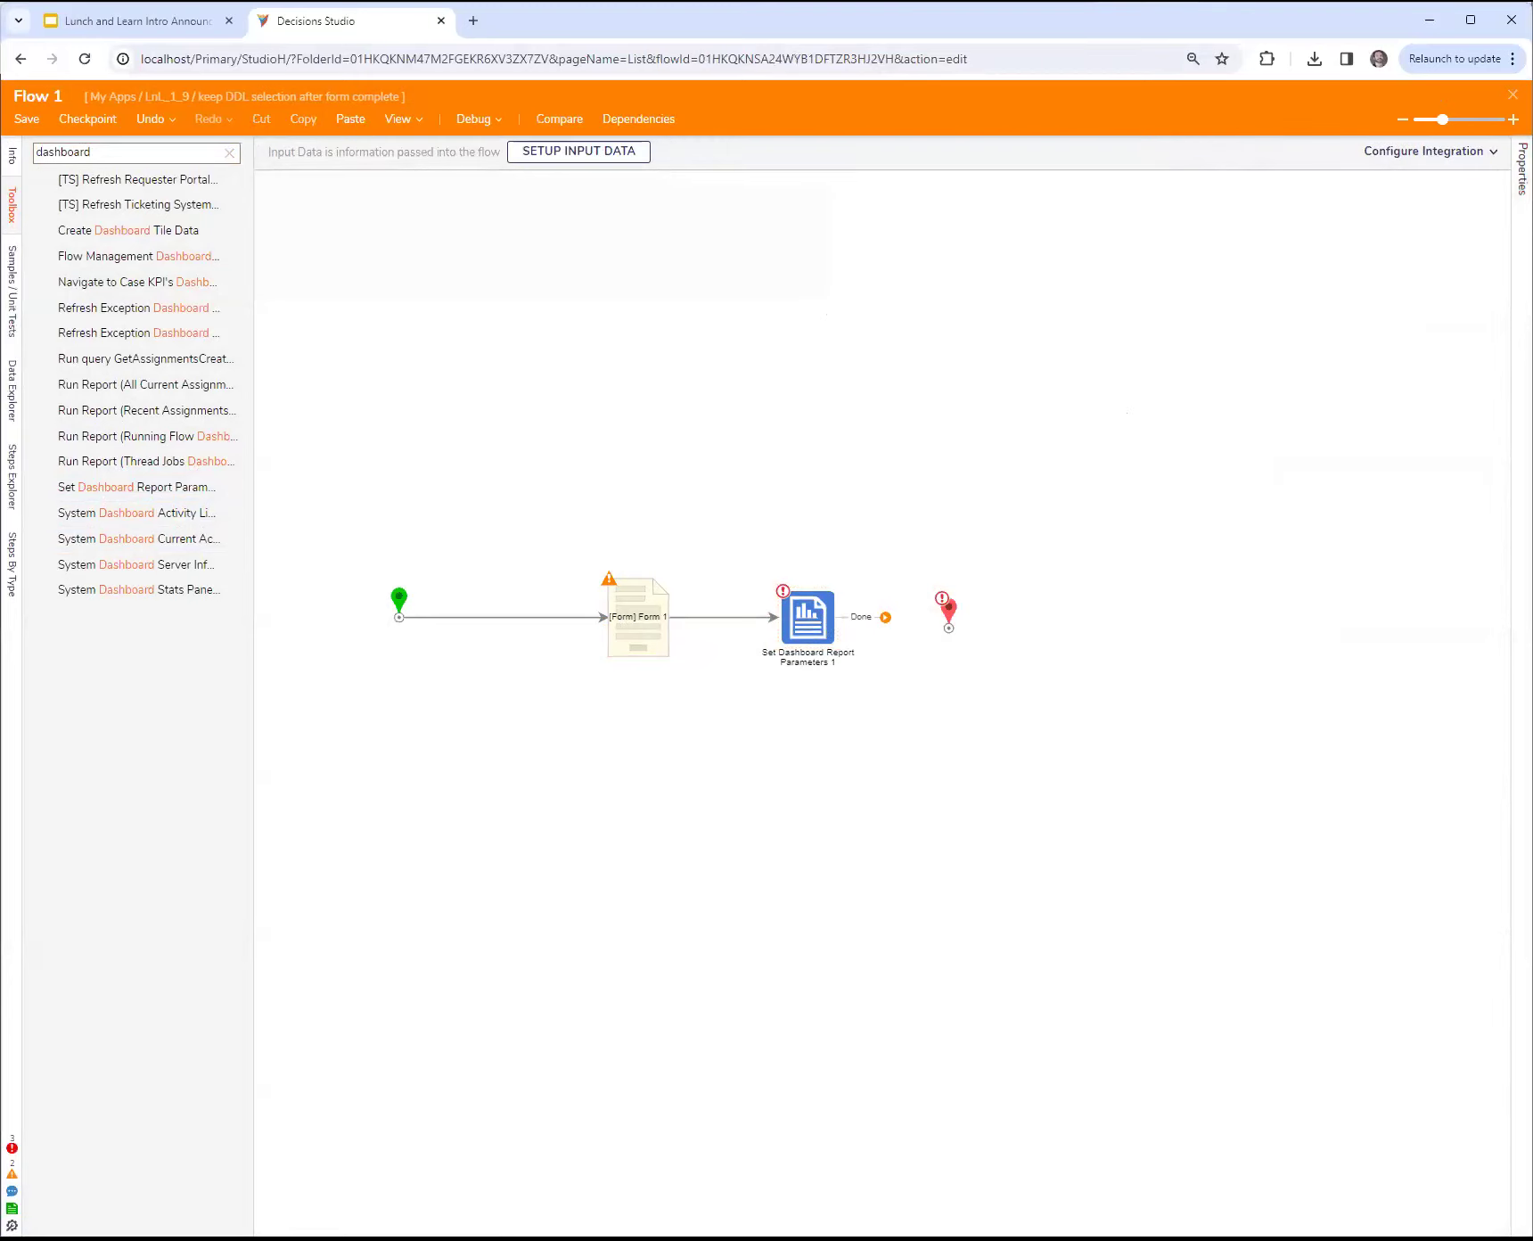
pyautogui.click(1523, 169)
pyautogui.click(1310, 425)
pyautogui.click(1351, 473)
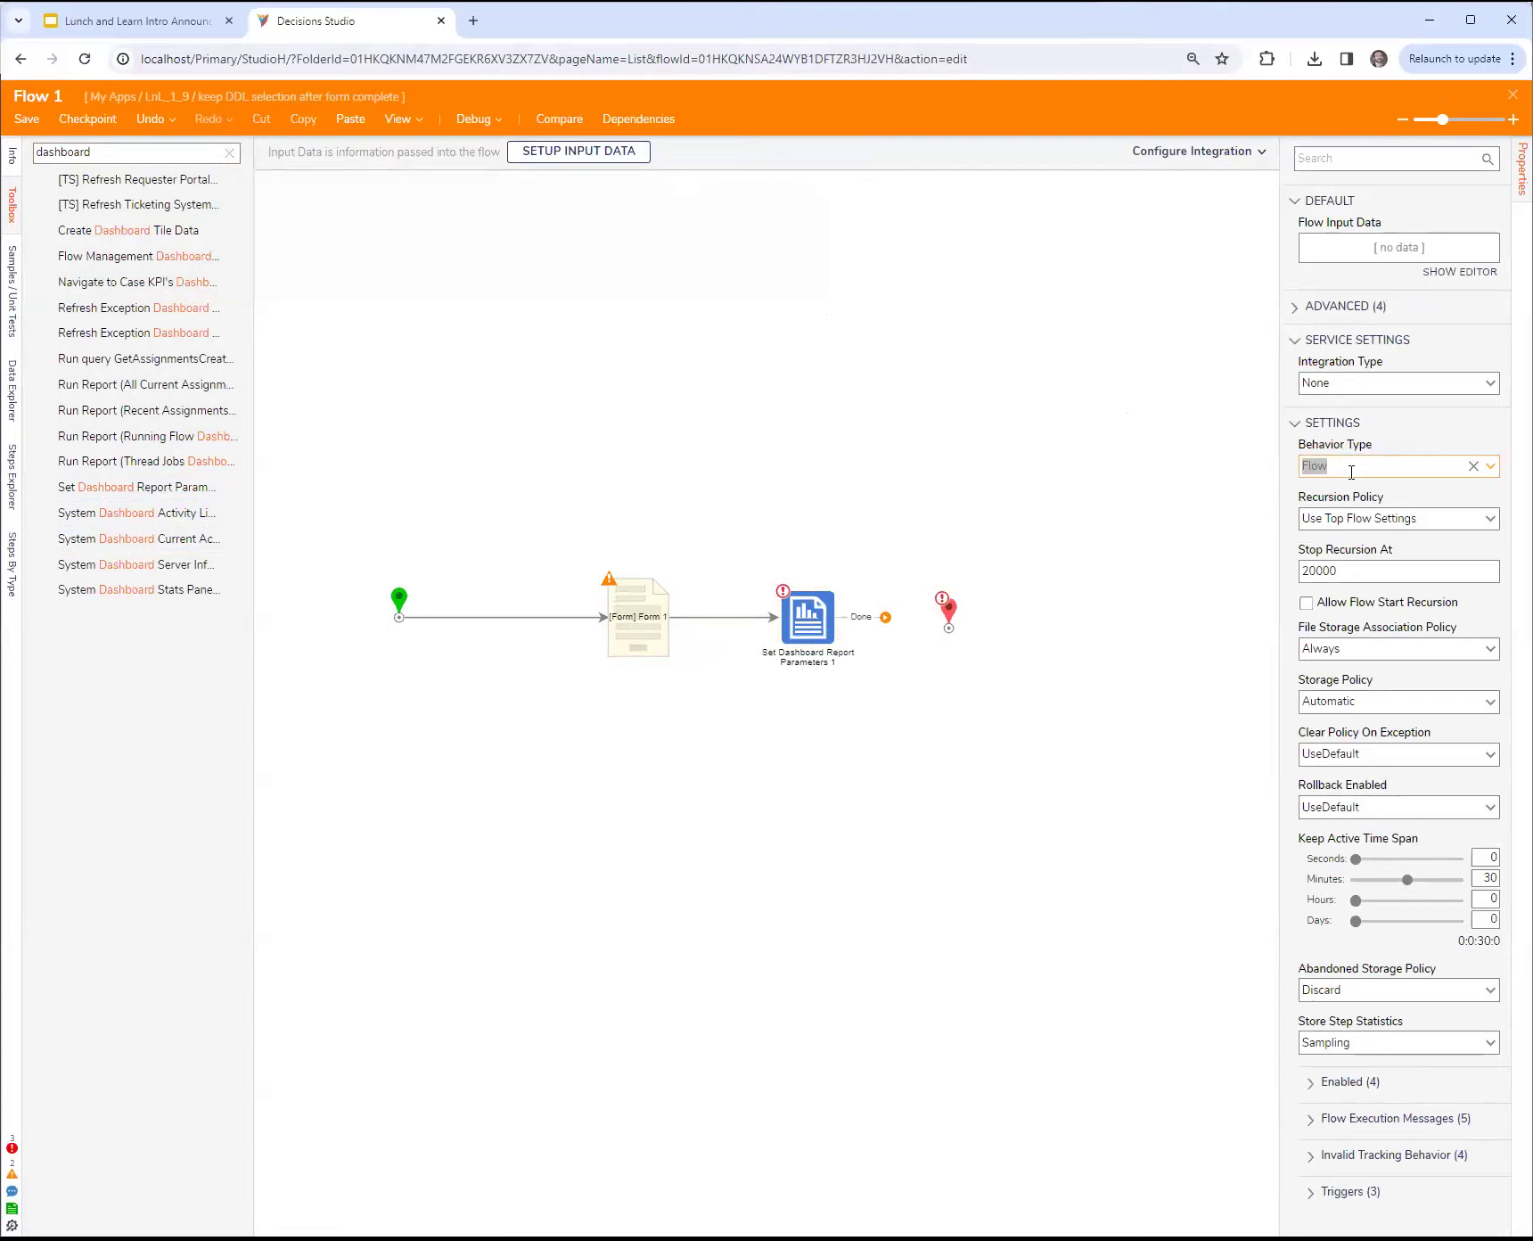
pyautogui.write('awre')
pyautogui.press('BackSpace')
pyautogui.write('are')
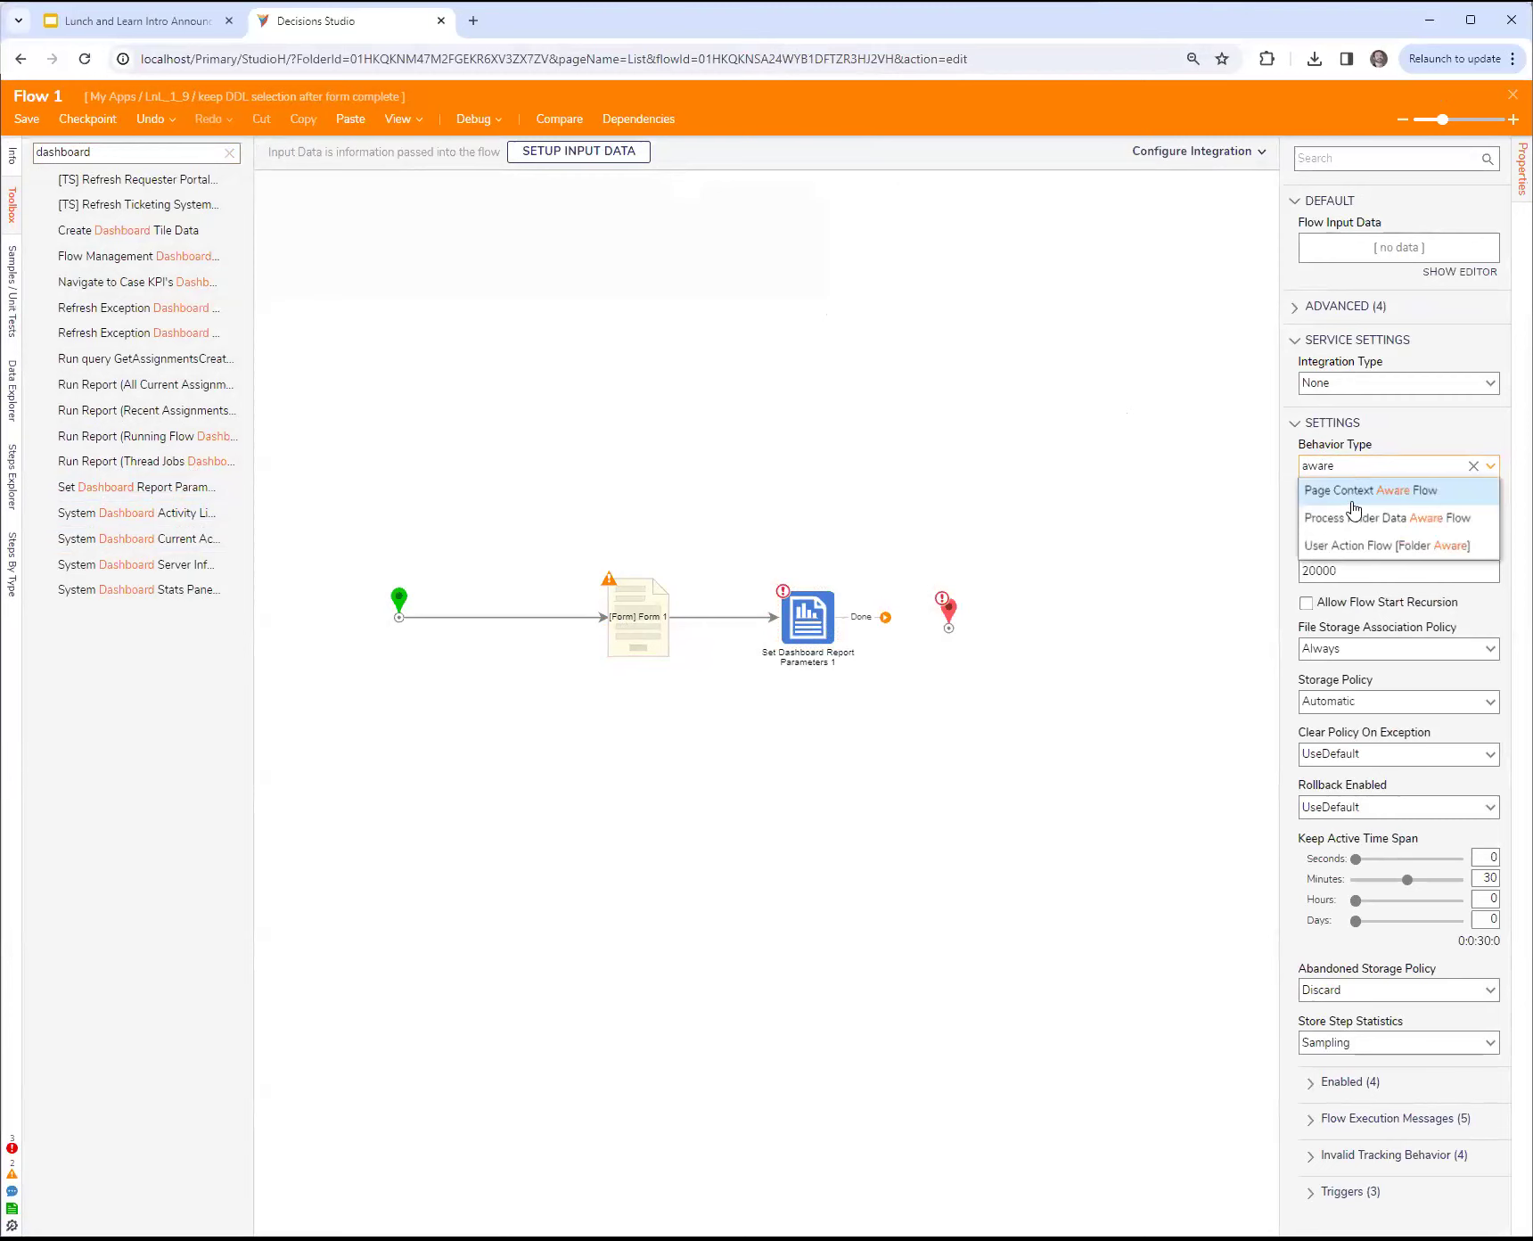
pyautogui.click(1354, 540)
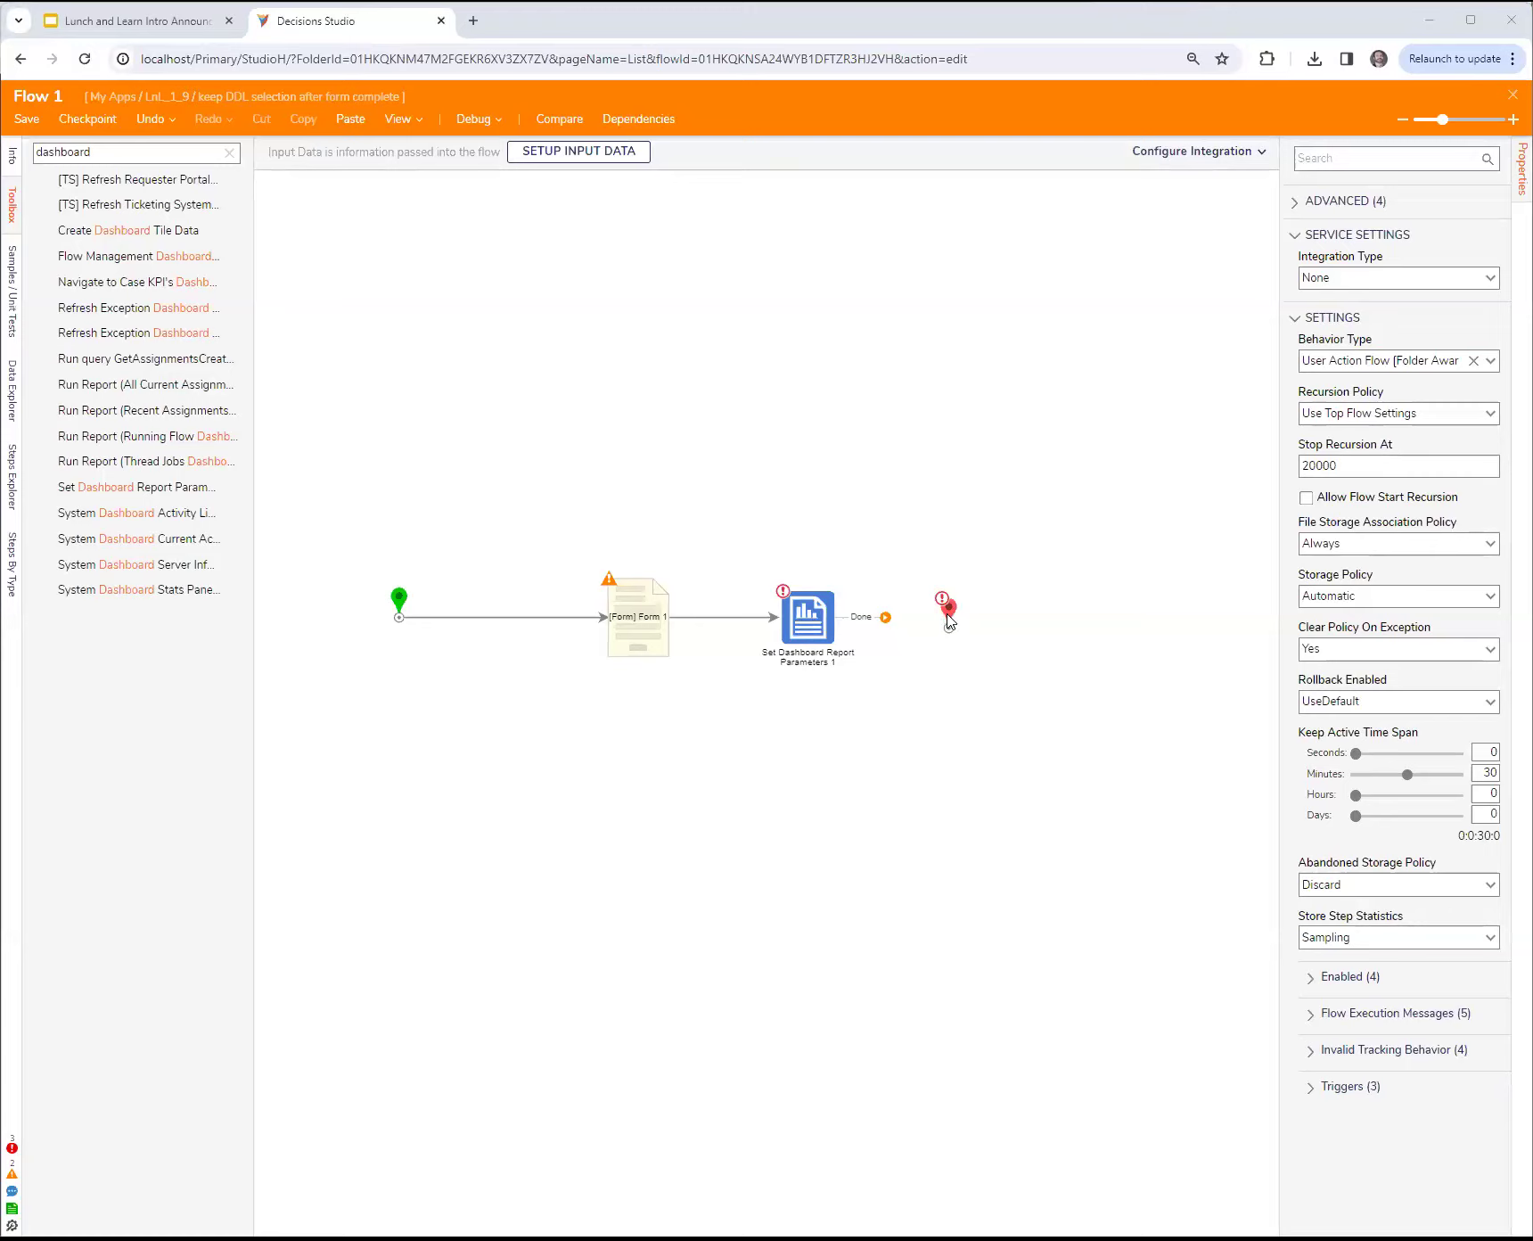
# Step: Move the End step farther out and map Folder Id on the Set Dashboard Report Parameters step to the flow's Folder Id
pyautogui.moveTo(950, 622); pyautogui.dragTo(1007, 622)
pyautogui.click(815, 624)
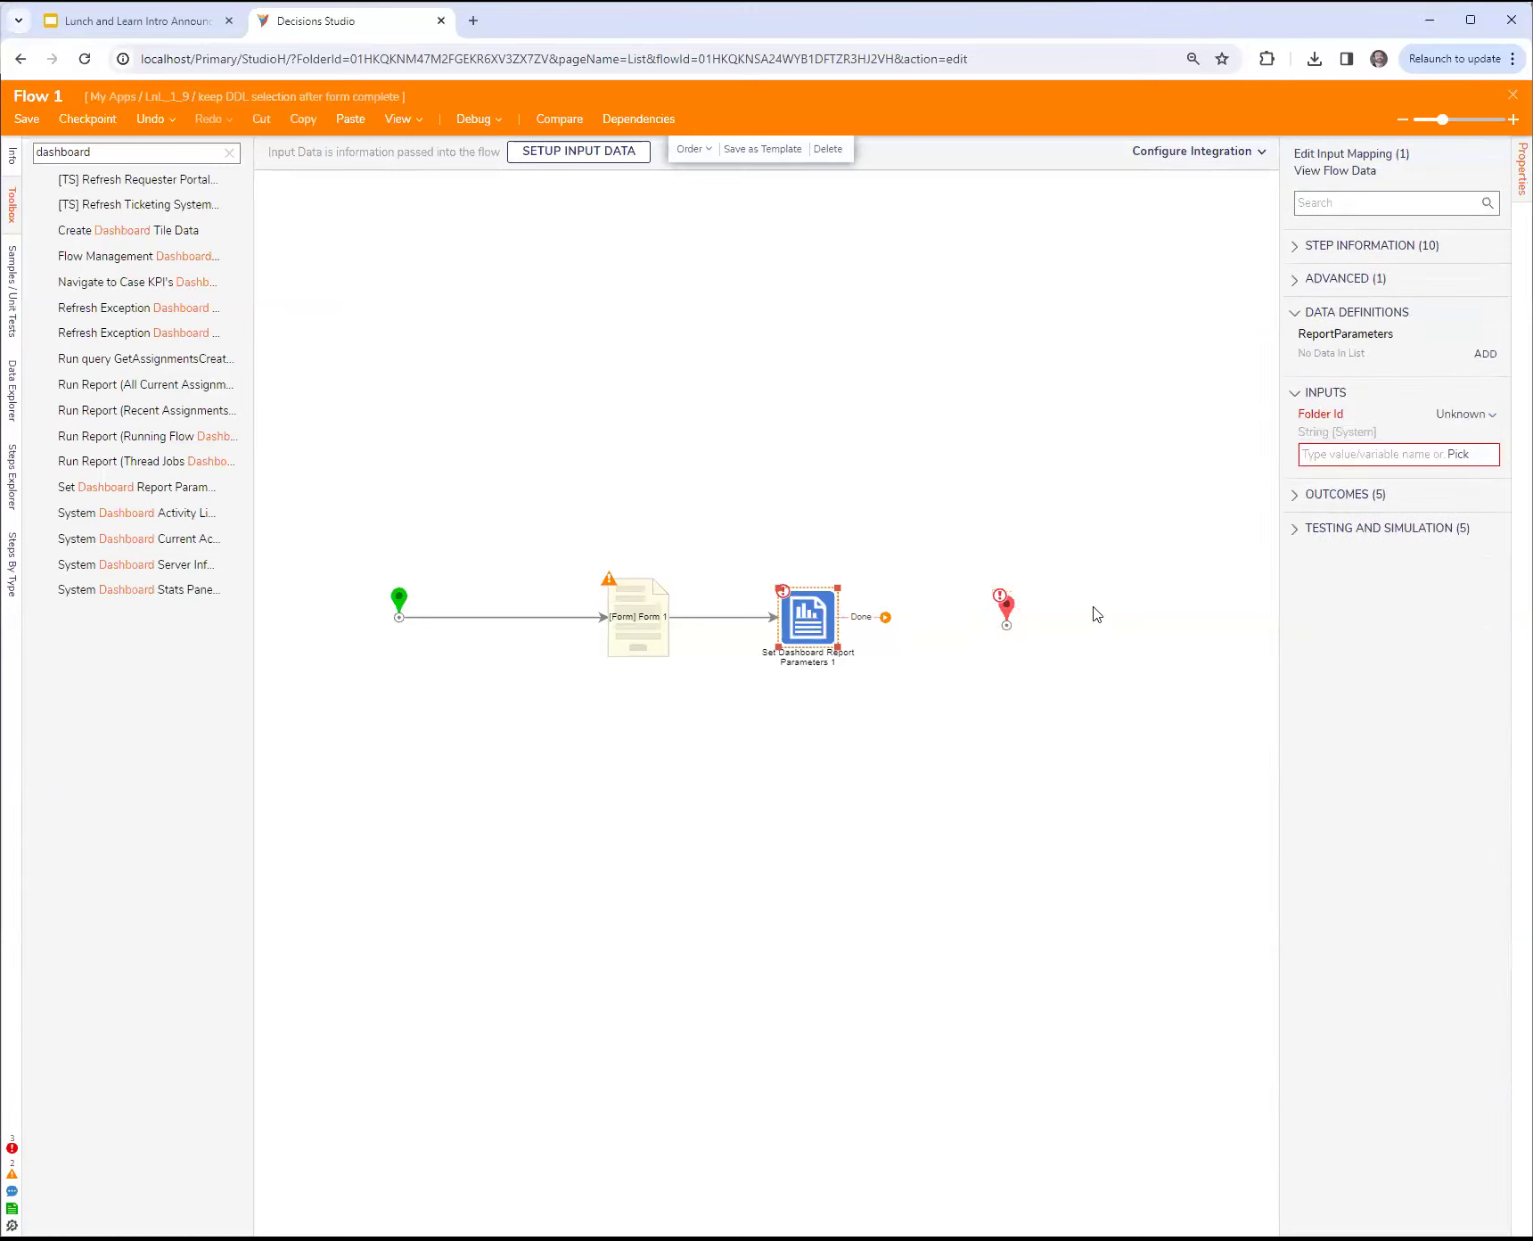
pyautogui.click(1460, 413)
pyautogui.click(1371, 359)
pyautogui.click(1307, 463)
pyautogui.click(585, 544)
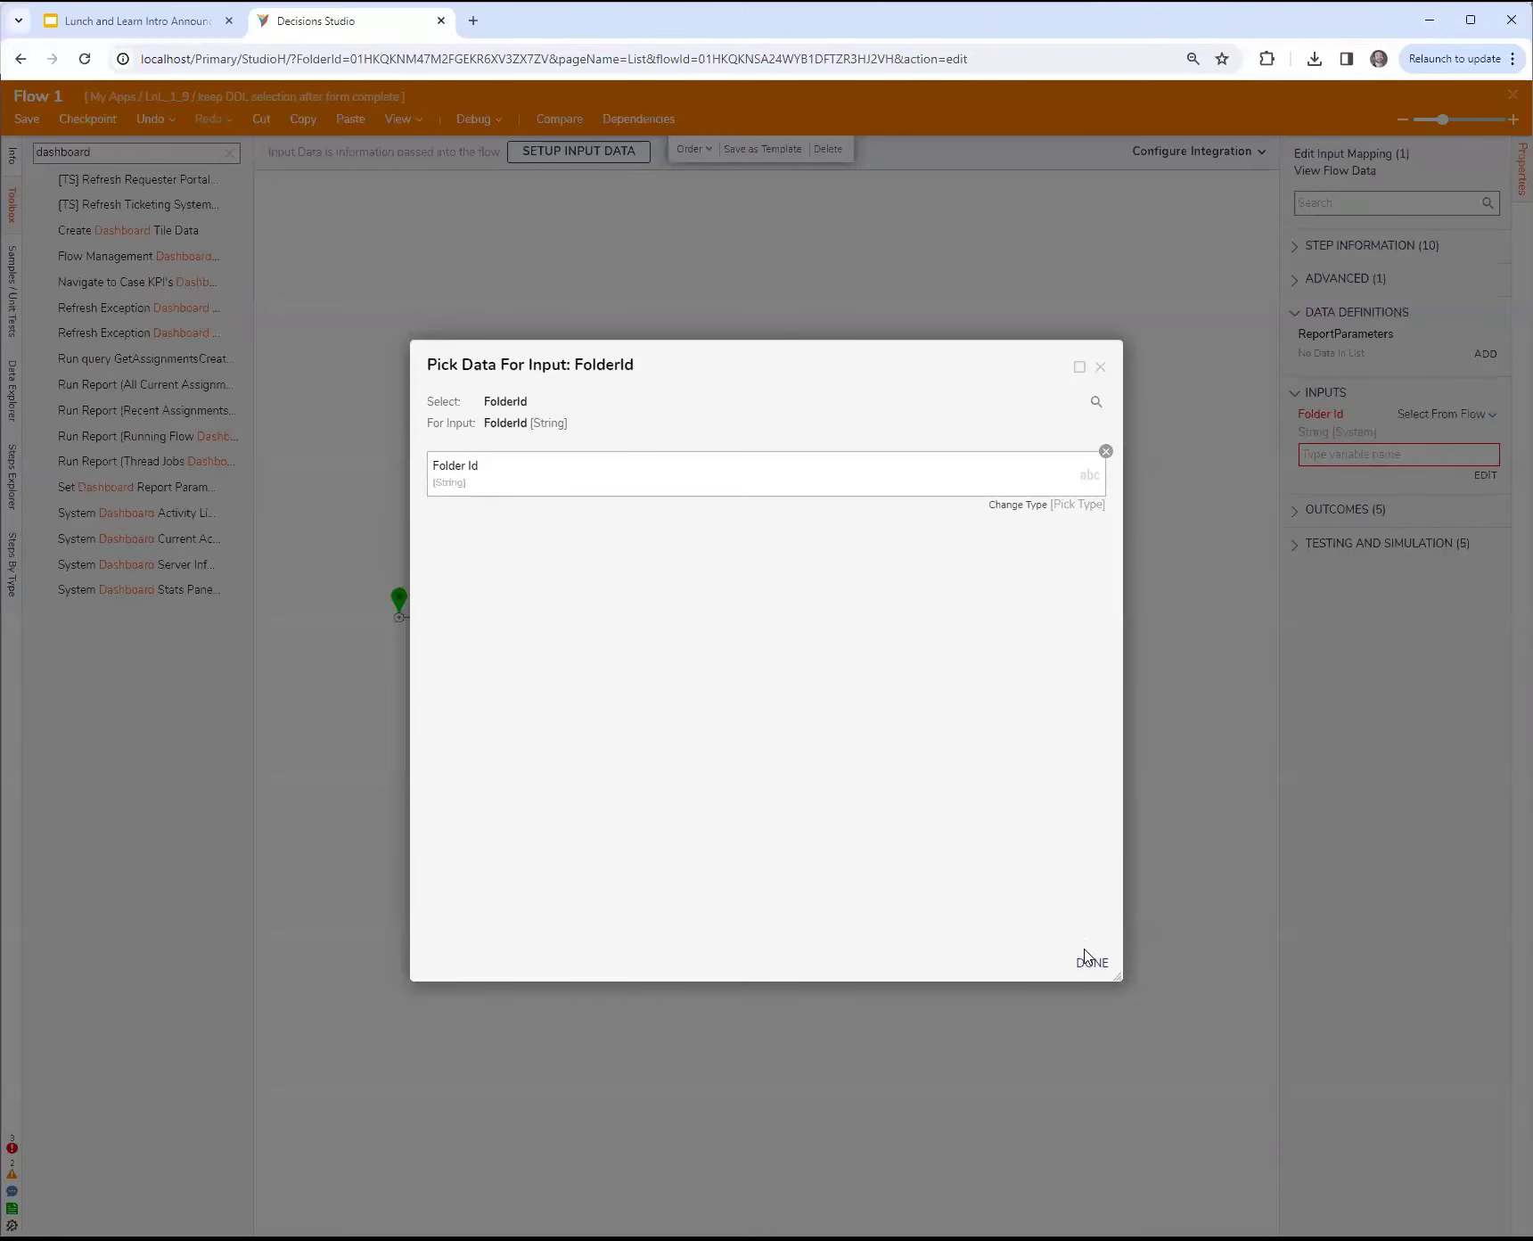
pyautogui.click(1081, 963)
pyautogui.click(1037, 828)
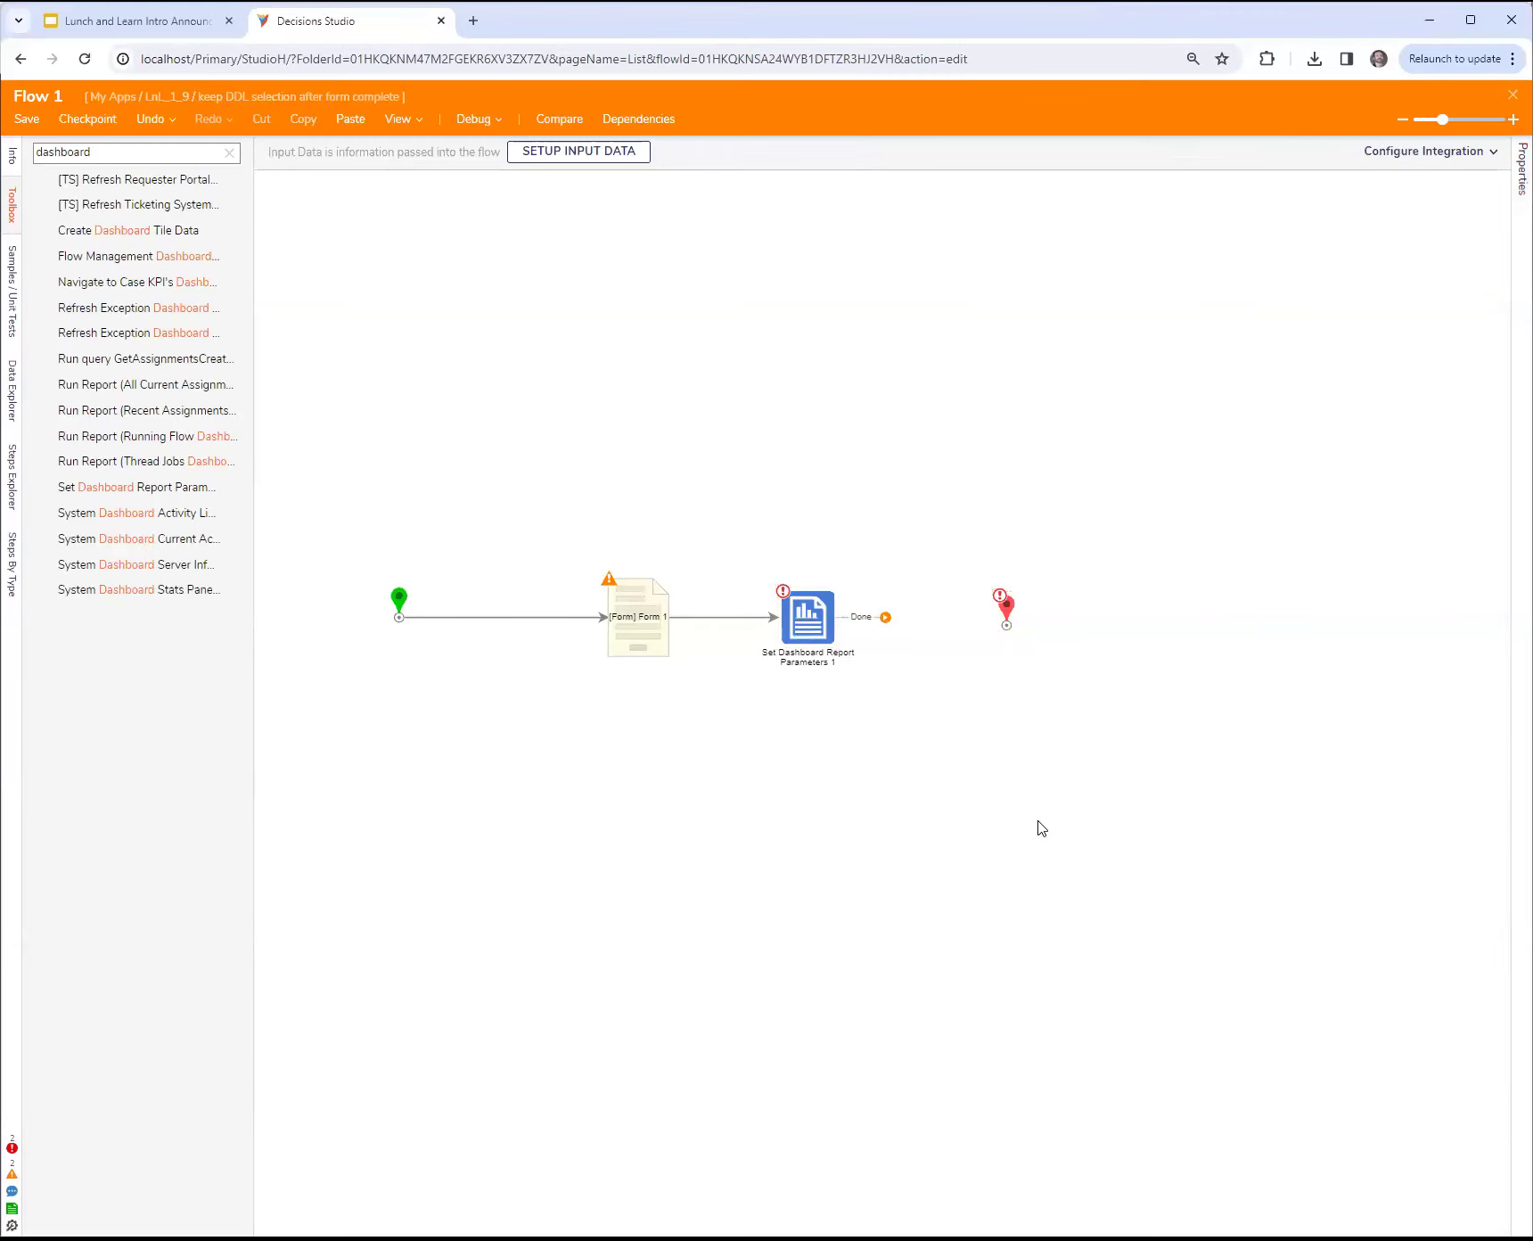
# Step: Connect the Done outcome of the Set Dashboard Report Parameters step back to the Form 1 step
pyautogui.moveTo(885, 616); pyautogui.dragTo(638, 583)
pyautogui.click(766, 620)
pyautogui.moveTo(784, 616); pyautogui.dragTo(807, 589)
# Step: Map the Form 1 step's All Items input to a constant list of A, B, C and D
pyautogui.click(648, 631)
pyautogui.click(1462, 458)
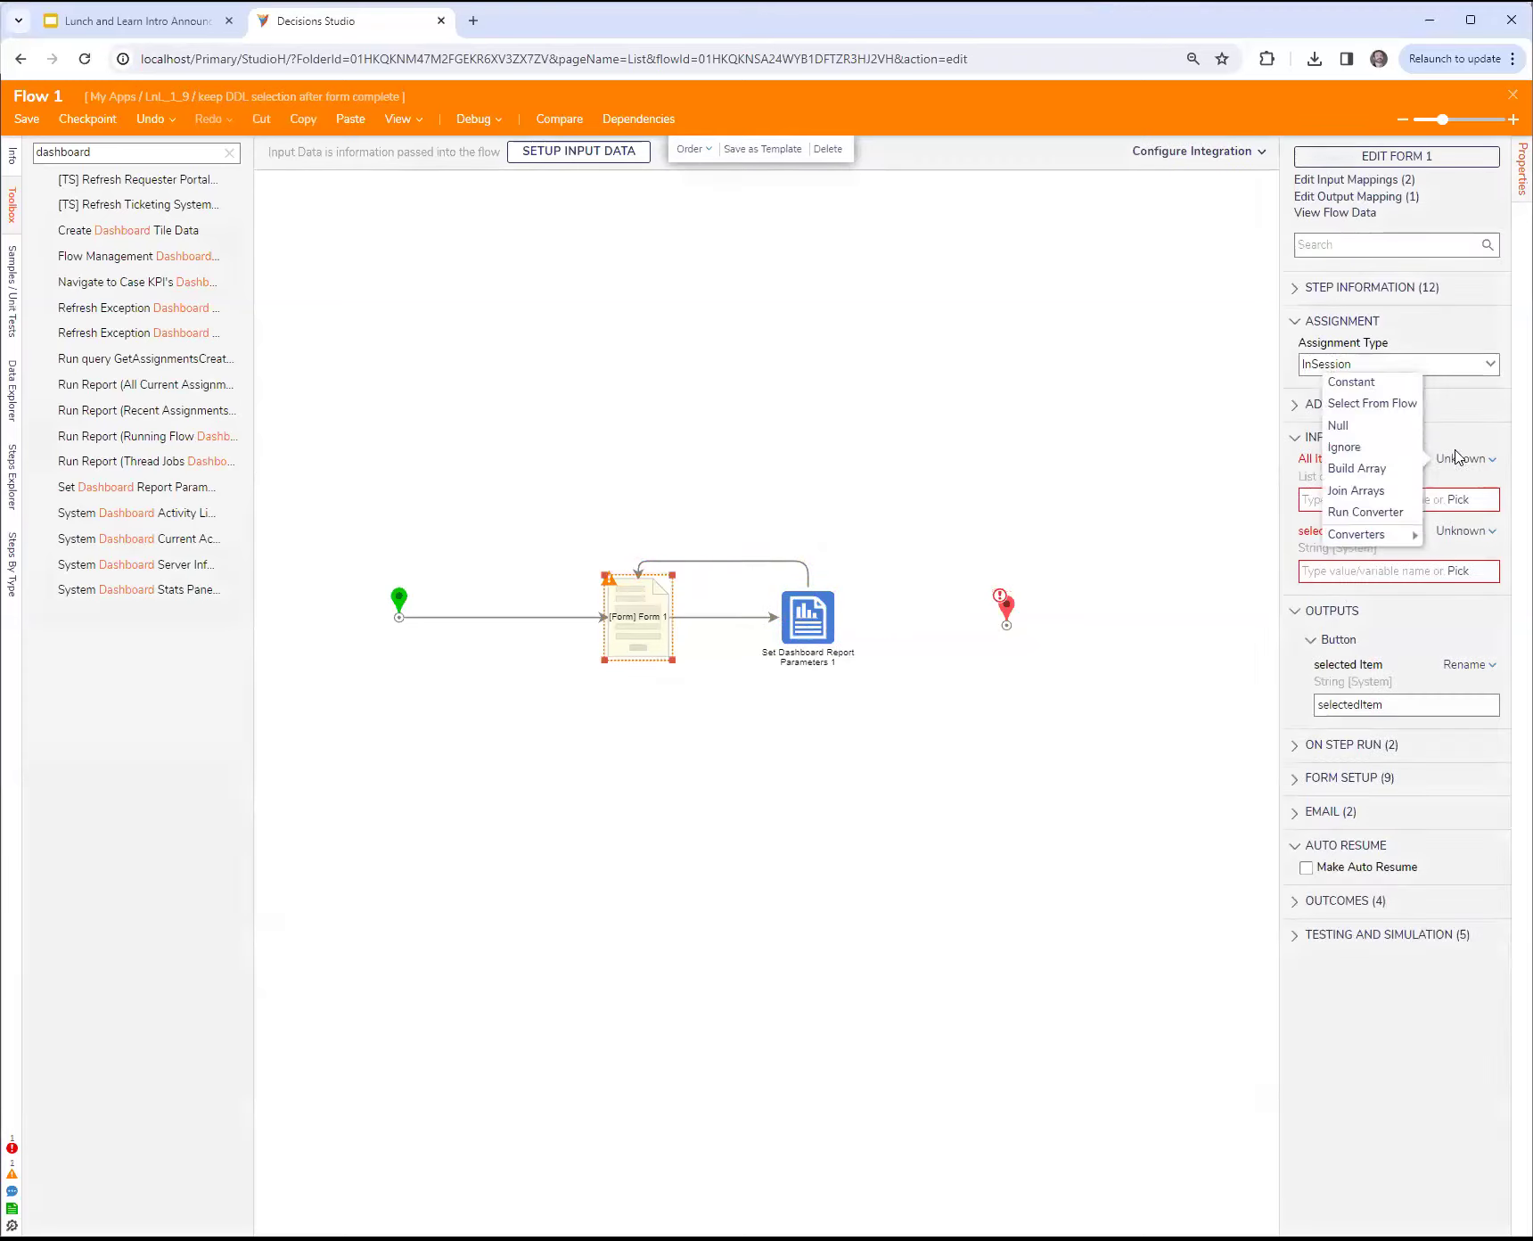
pyautogui.click(1366, 383)
pyautogui.click(1346, 508)
pyautogui.write('A')
pyautogui.press('Return')
pyautogui.write('BG')
pyautogui.press('Return')
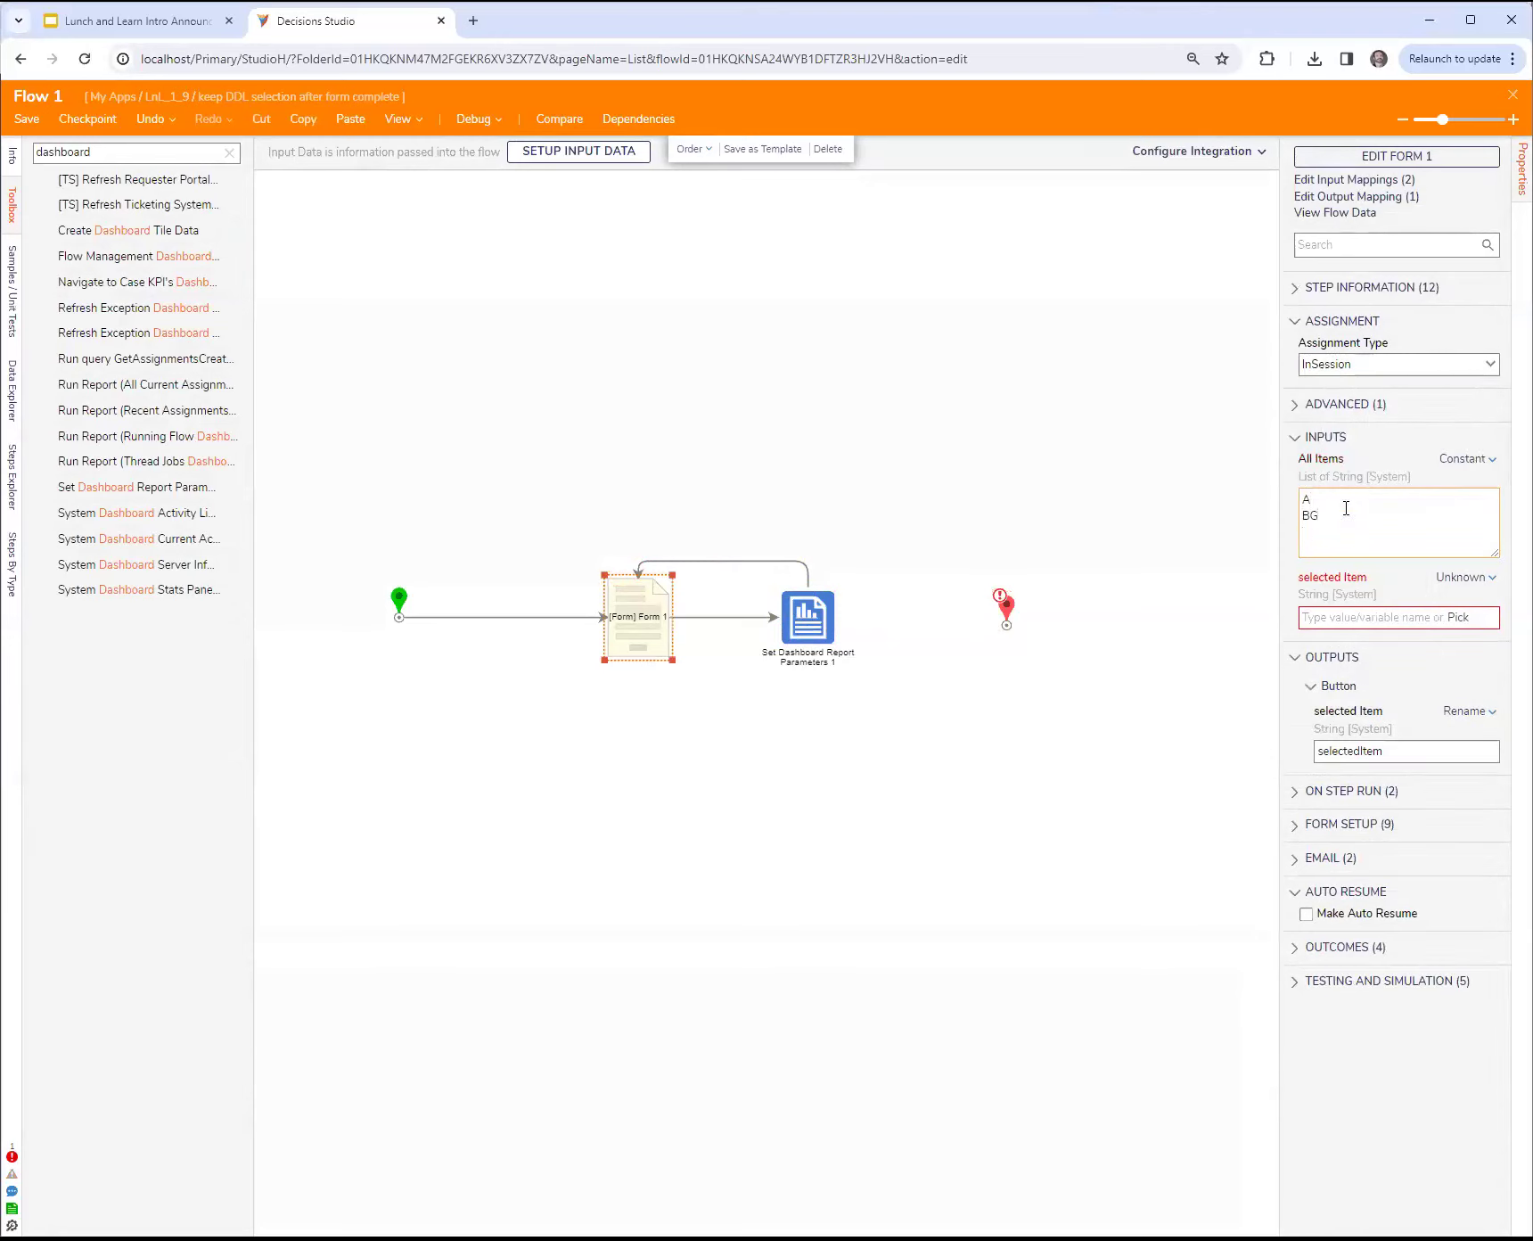
pyautogui.write('C')
pyautogui.press('Return')
pyautogui.write('D')
# Step: Map the Form 1 step's selected Item input to the flow's own selectedItem data
pyautogui.click(1454, 581)
pyautogui.click(1369, 518)
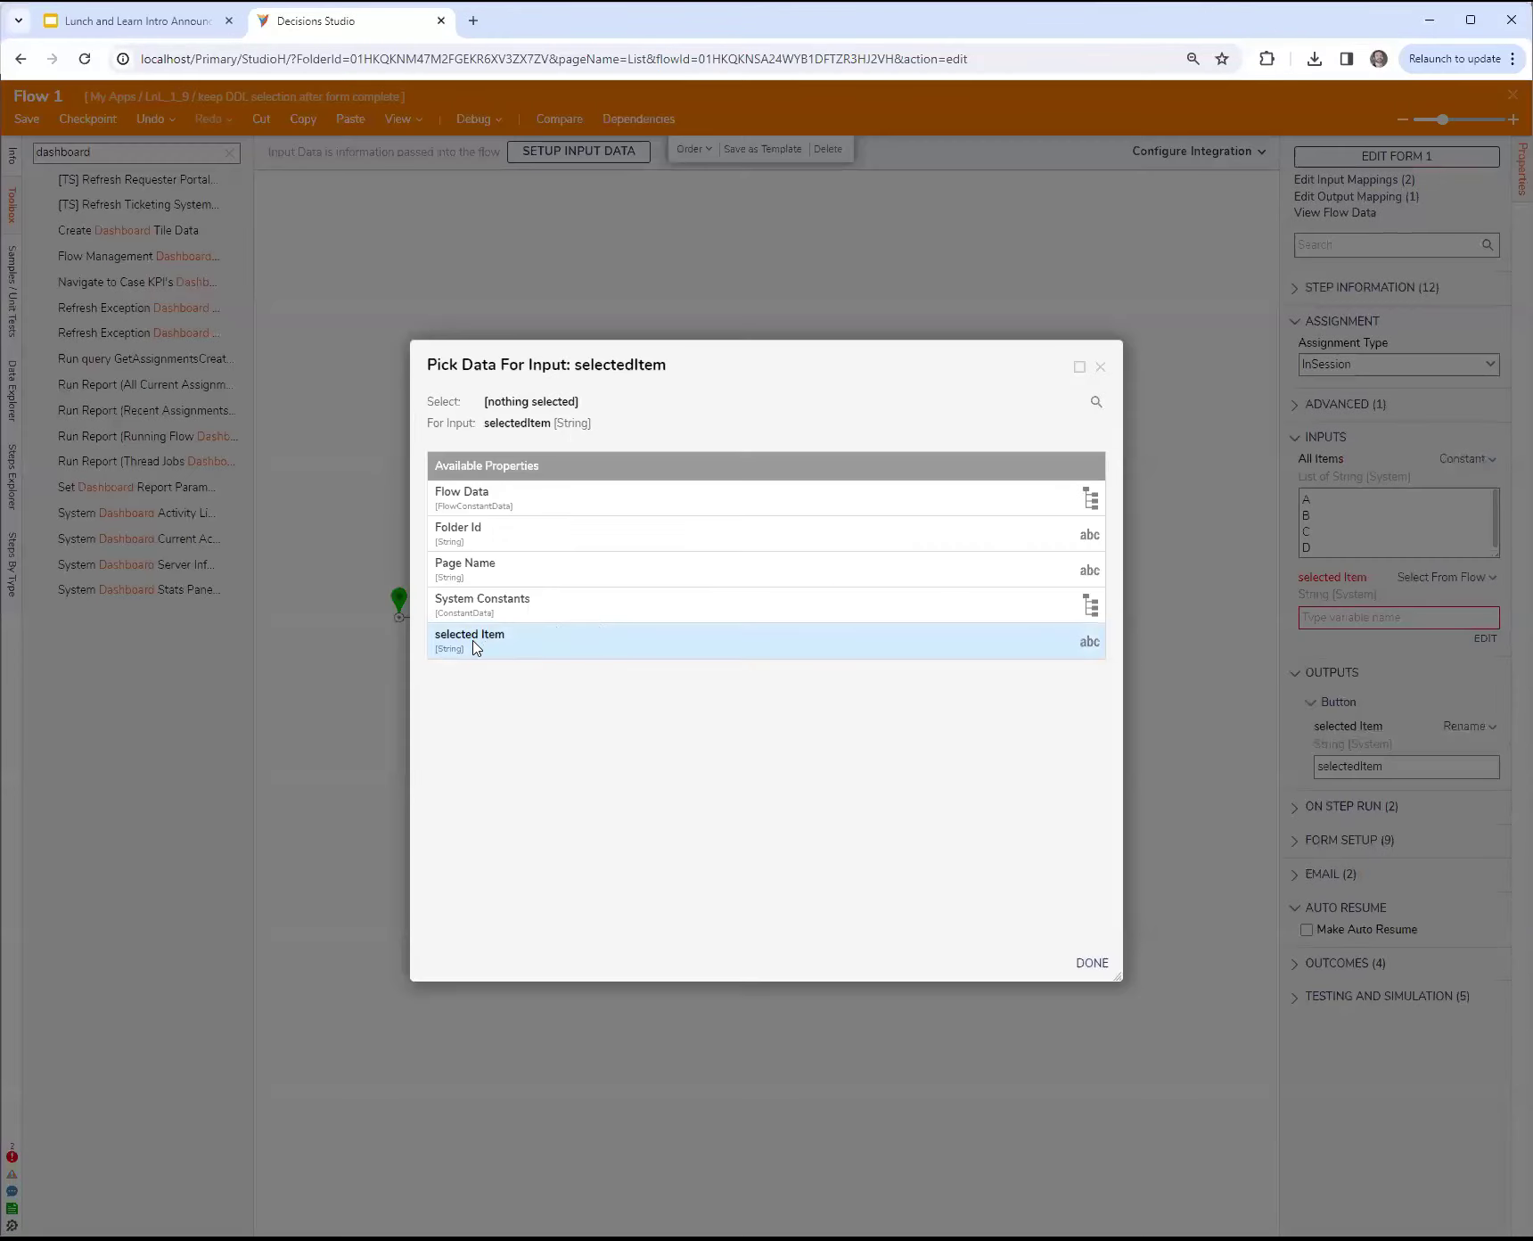
pyautogui.click(474, 648)
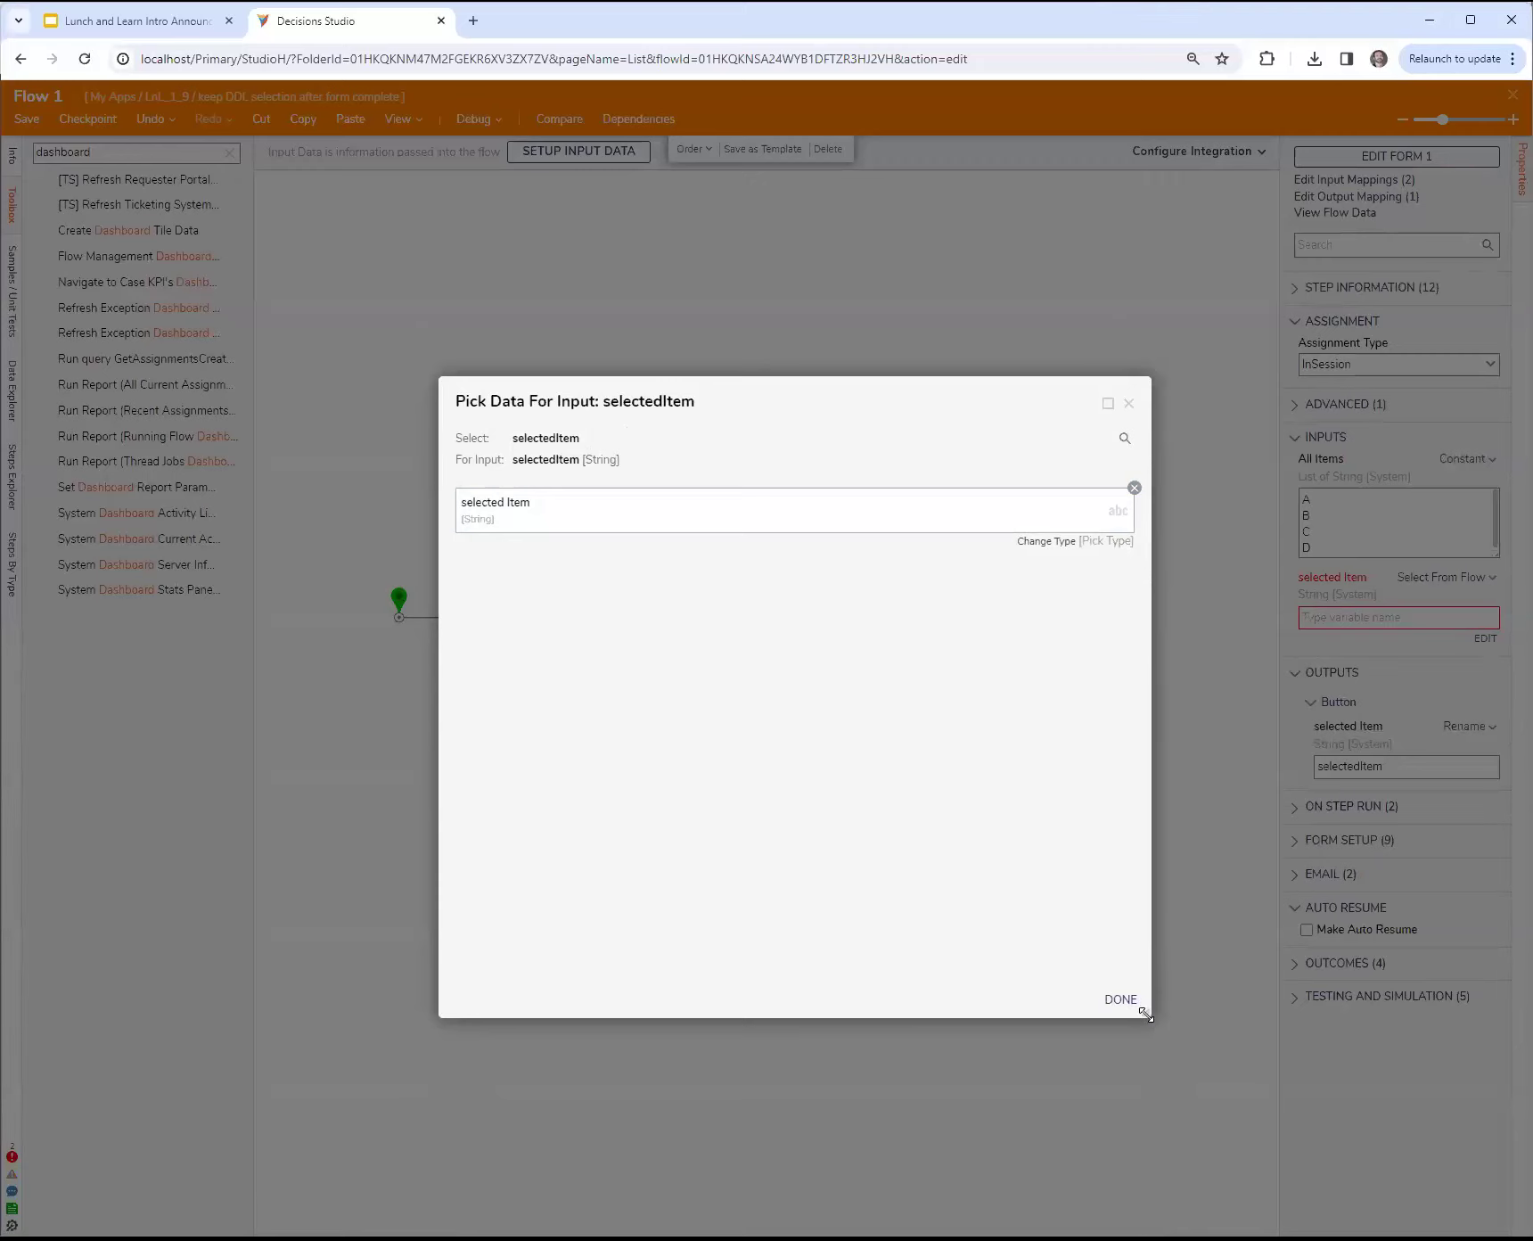
pyautogui.moveTo(917, 415); pyautogui.dragTo(1388, 271)
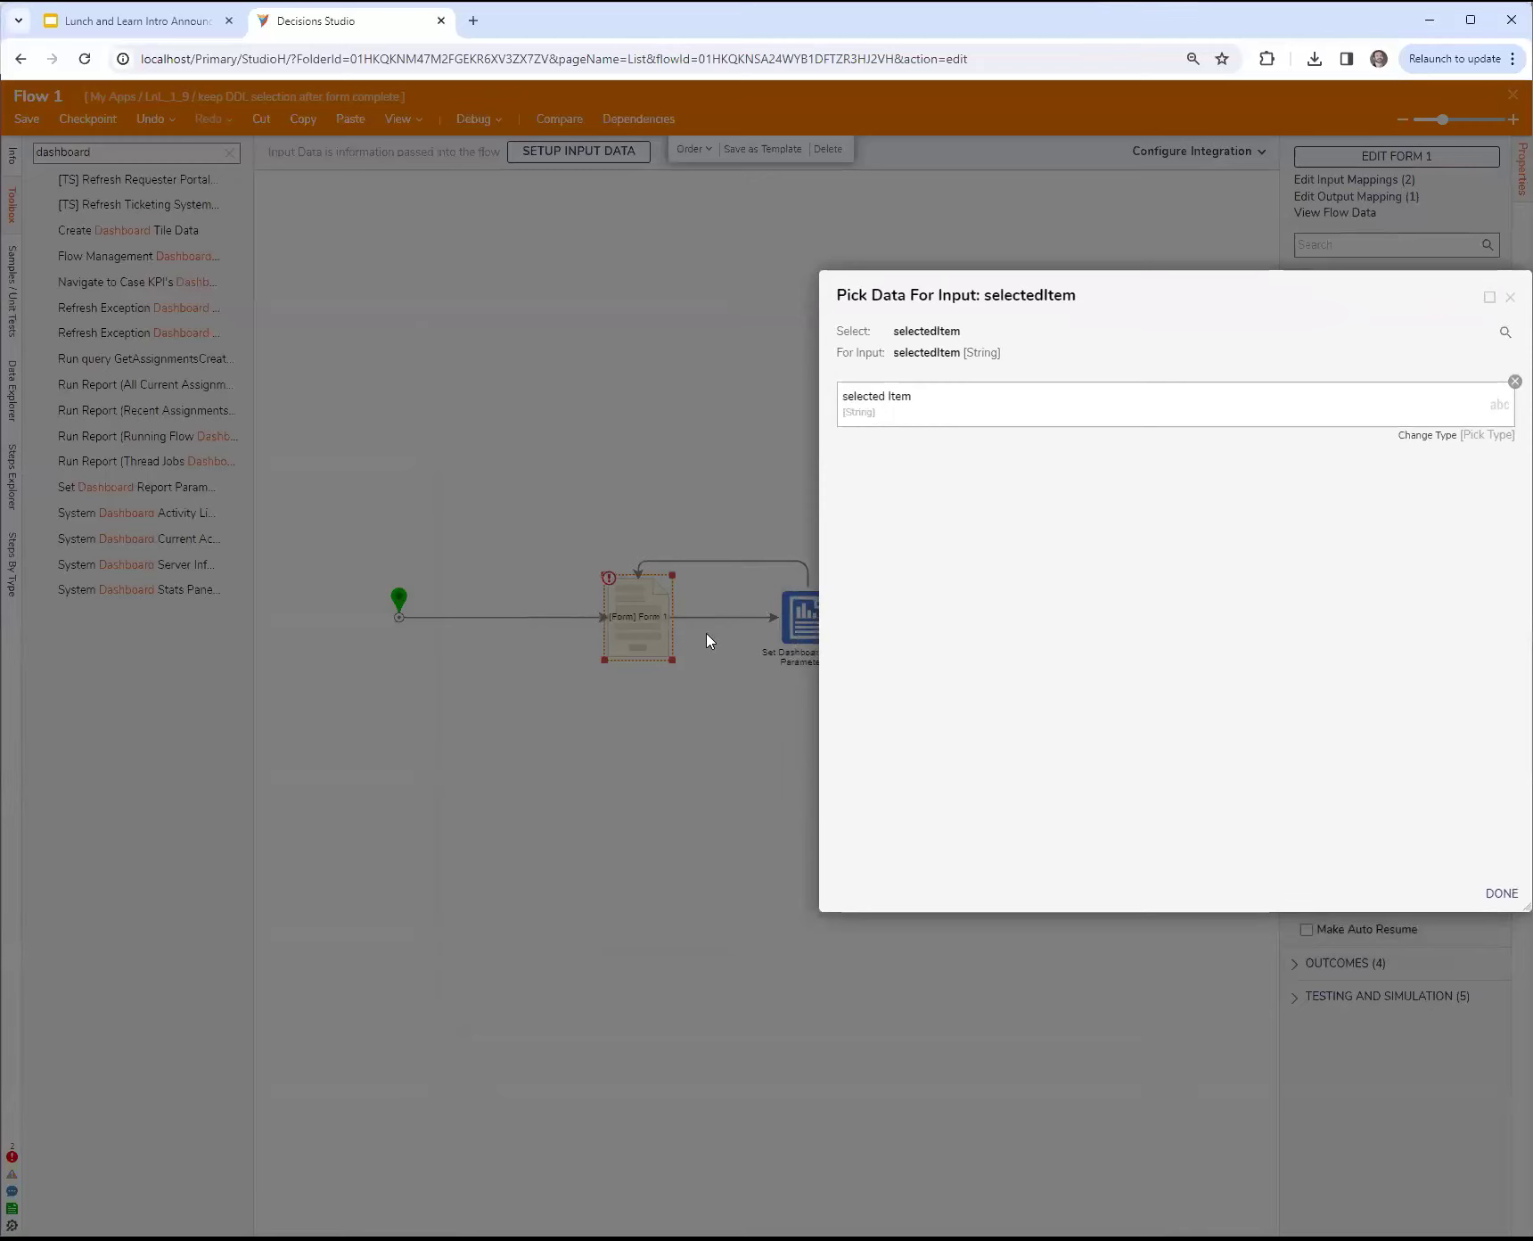
pyautogui.moveTo(1252, 304); pyautogui.dragTo(1057, 324)
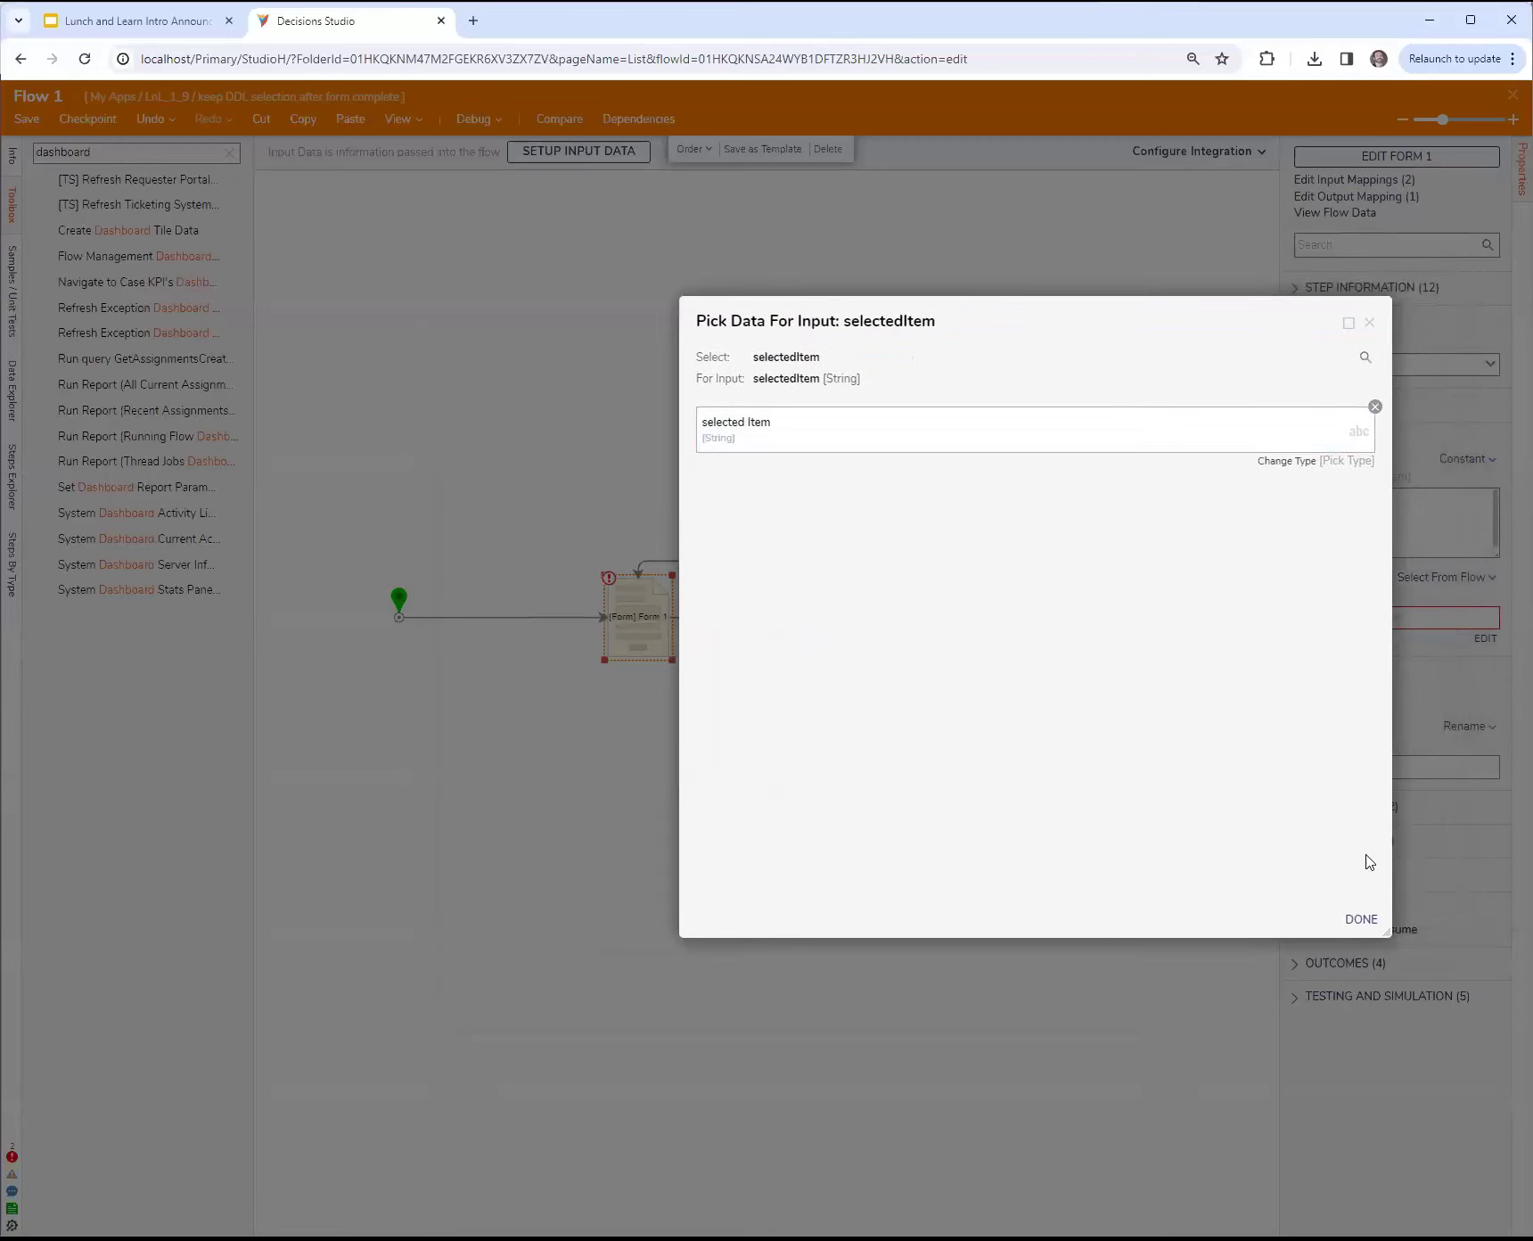
pyautogui.click(1361, 919)
pyautogui.click(794, 380)
# Step: Debug the flow by choosing a drop-down item and submitting the form, and close the debugger
pyautogui.click(477, 124)
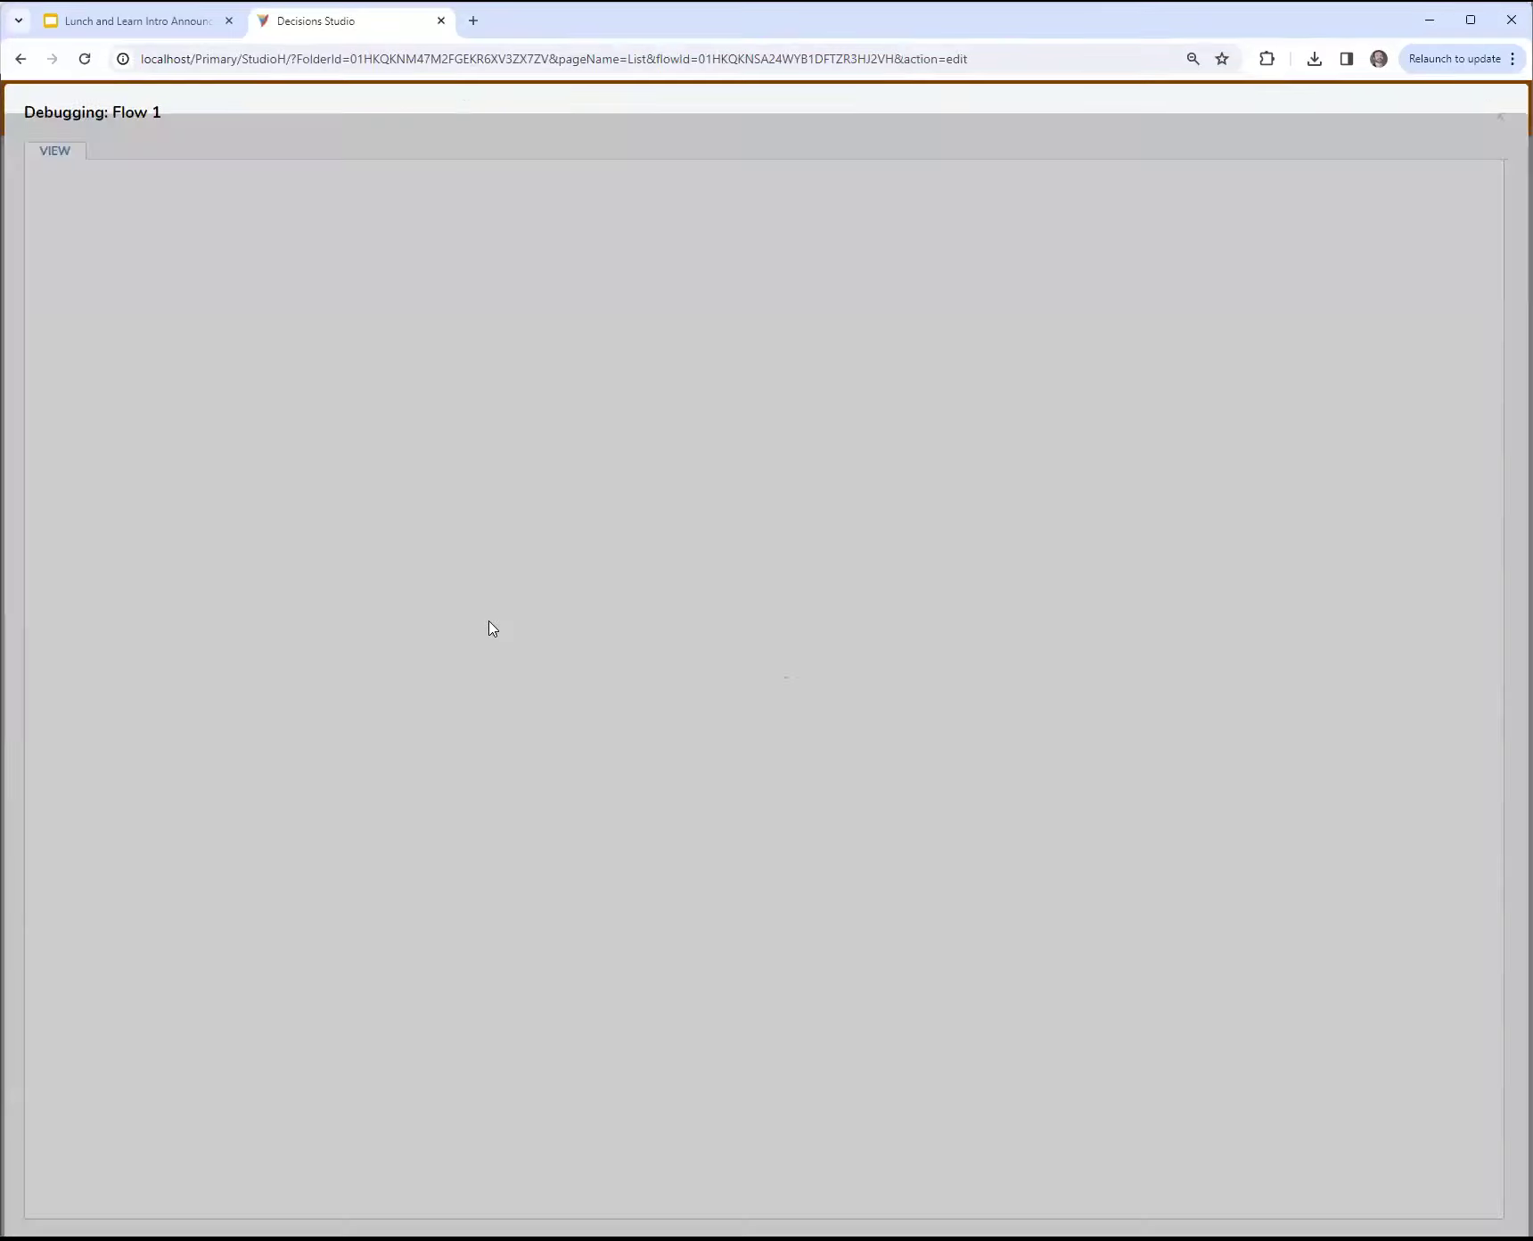
pyautogui.click(1284, 516)
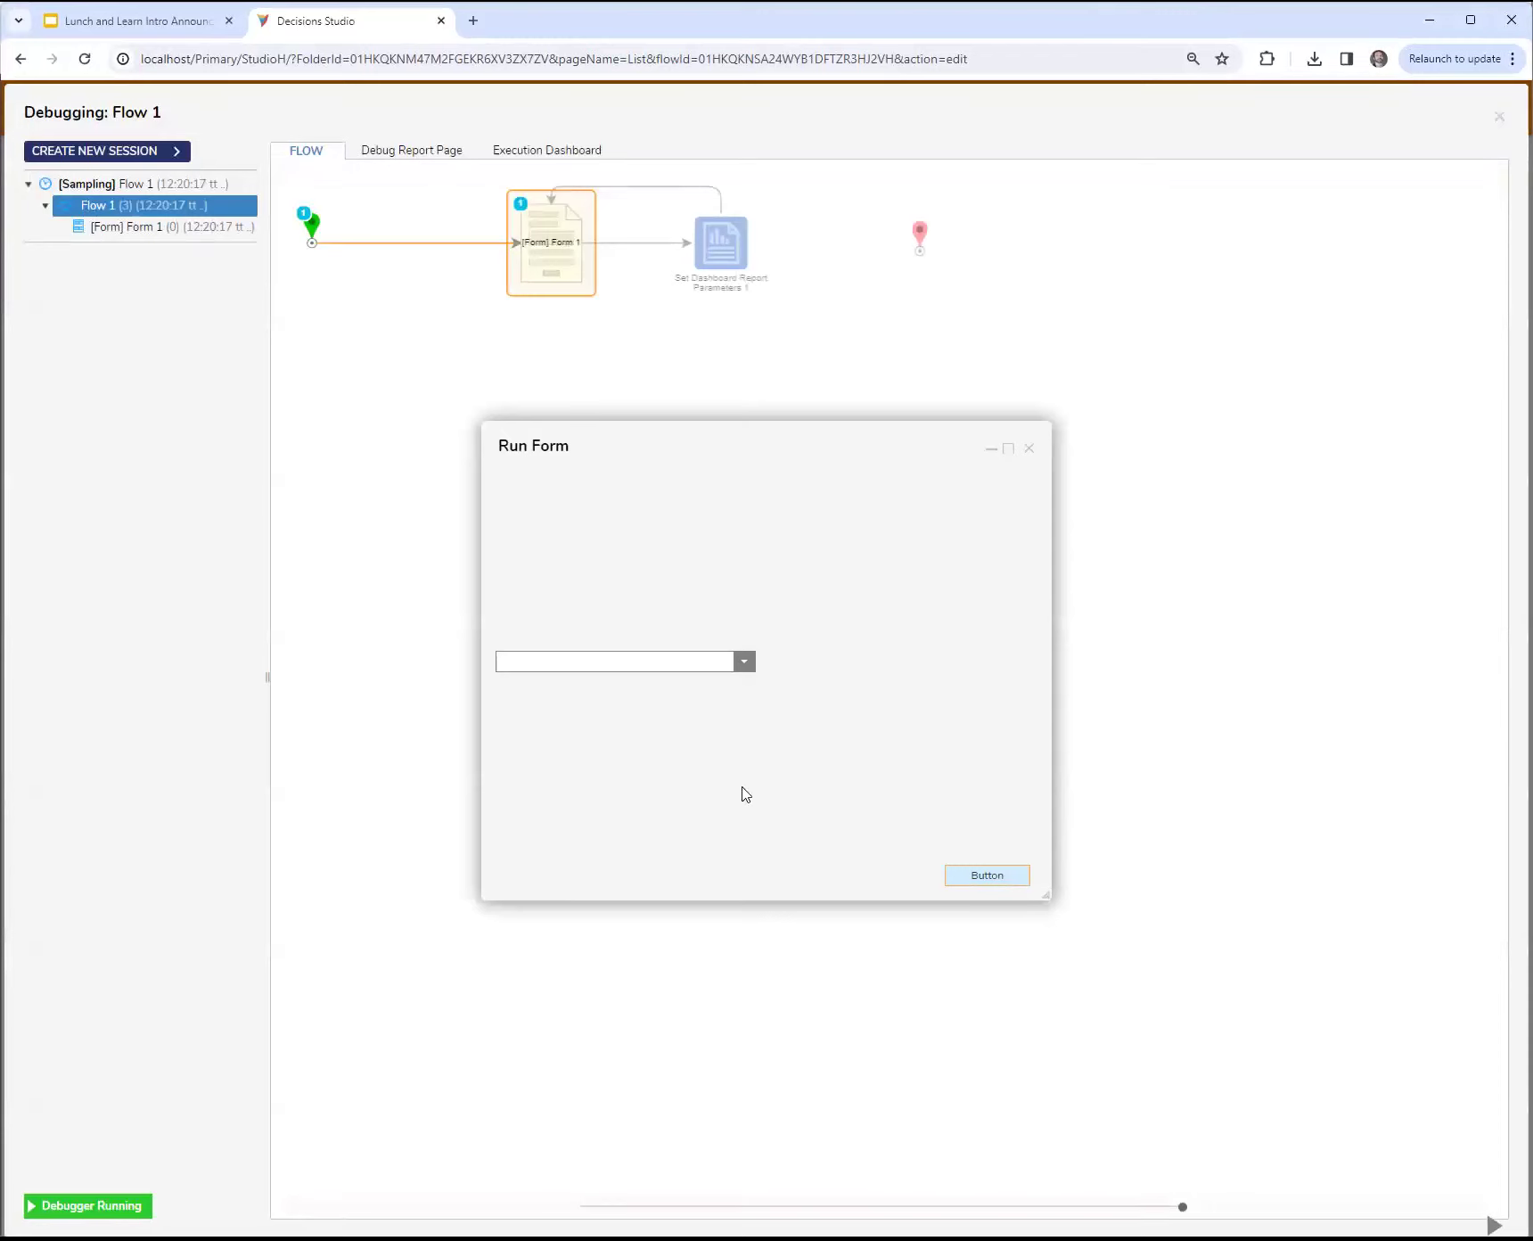
pyautogui.click(745, 661)
pyautogui.click(616, 735)
pyautogui.click(969, 876)
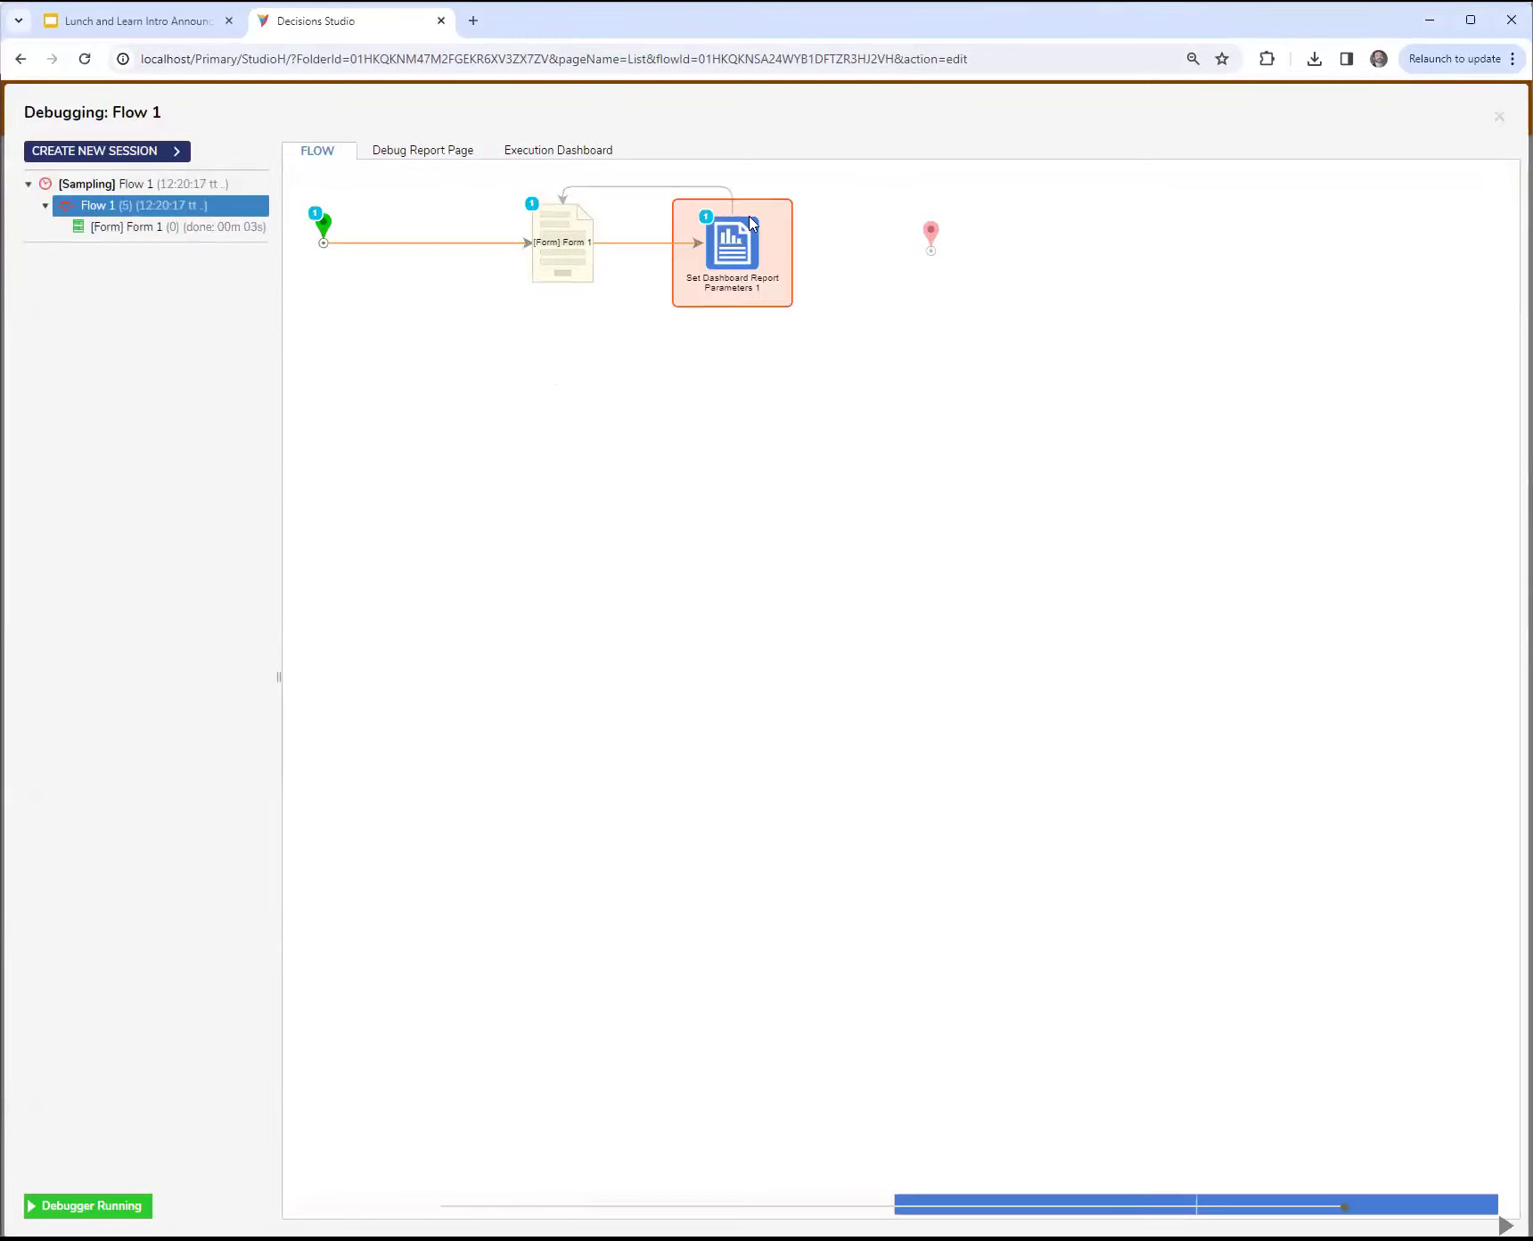
pyautogui.click(1504, 118)
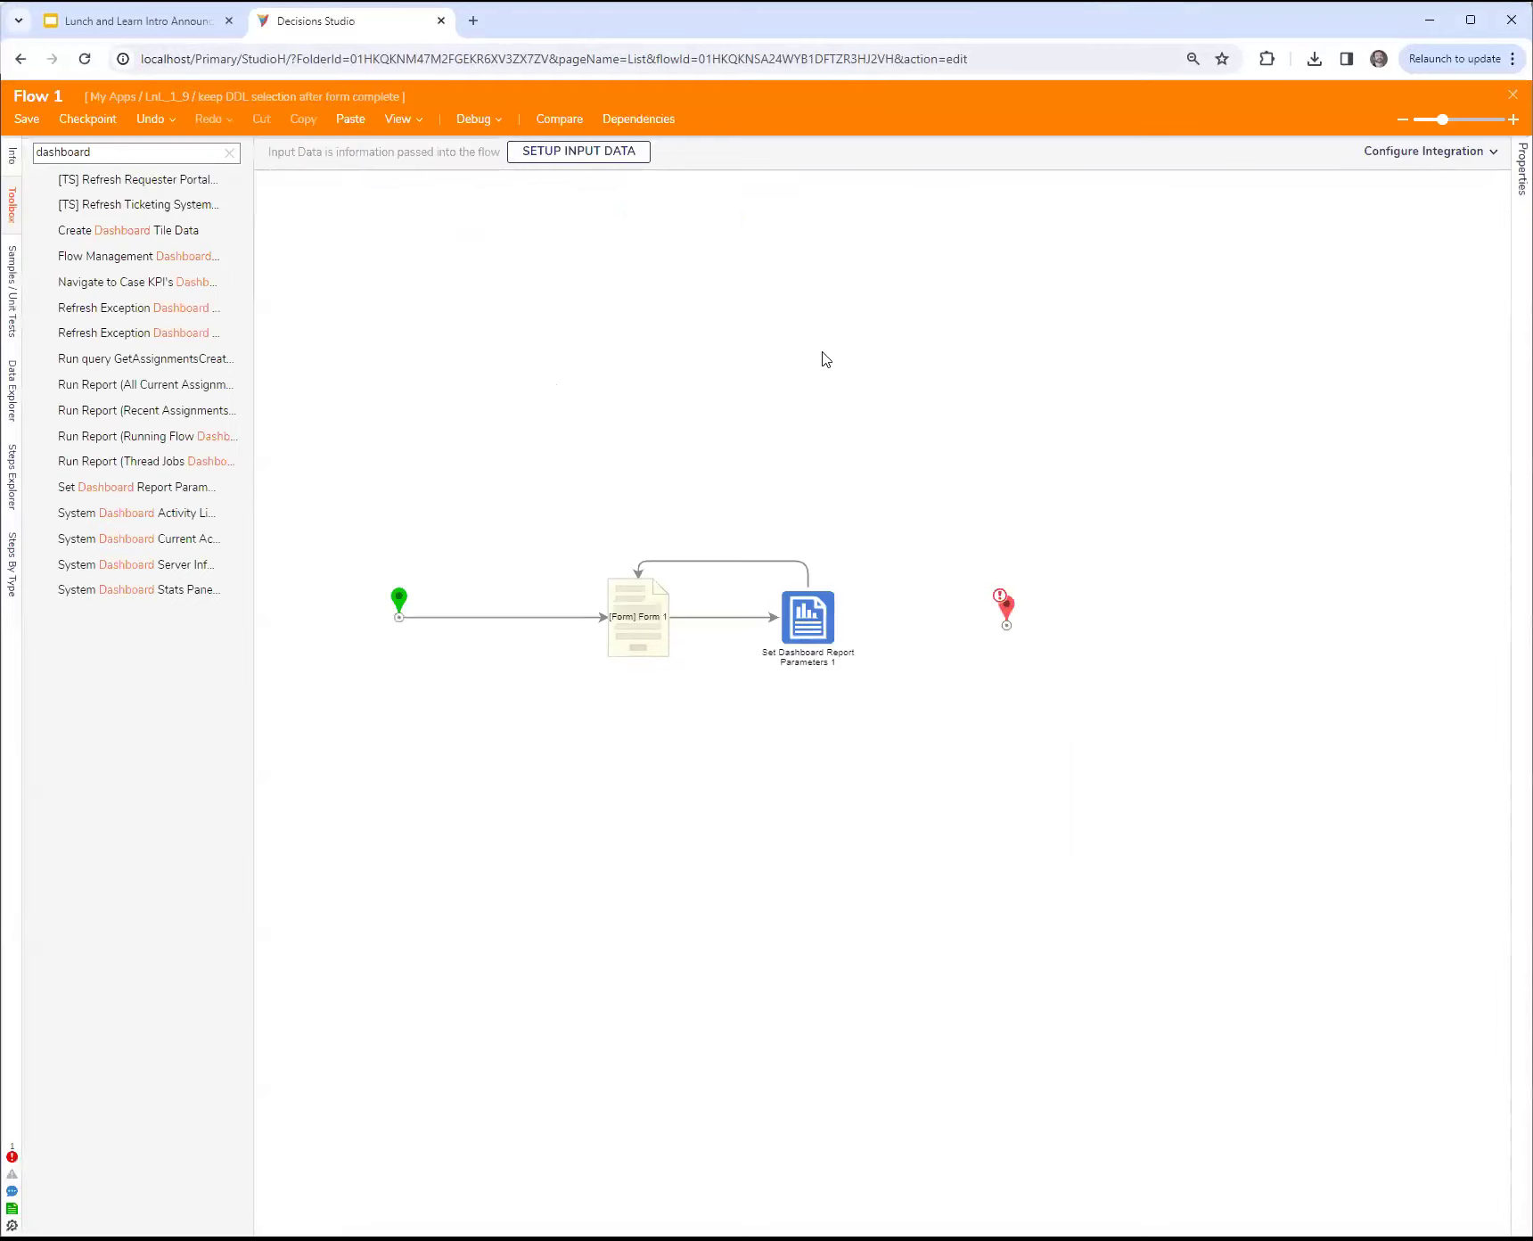
# Step: Change Folder Id on the Set Dashboard Report Parameters step to a constant holding the folder ID from the page address
pyautogui.click(807, 617)
pyautogui.click(1471, 415)
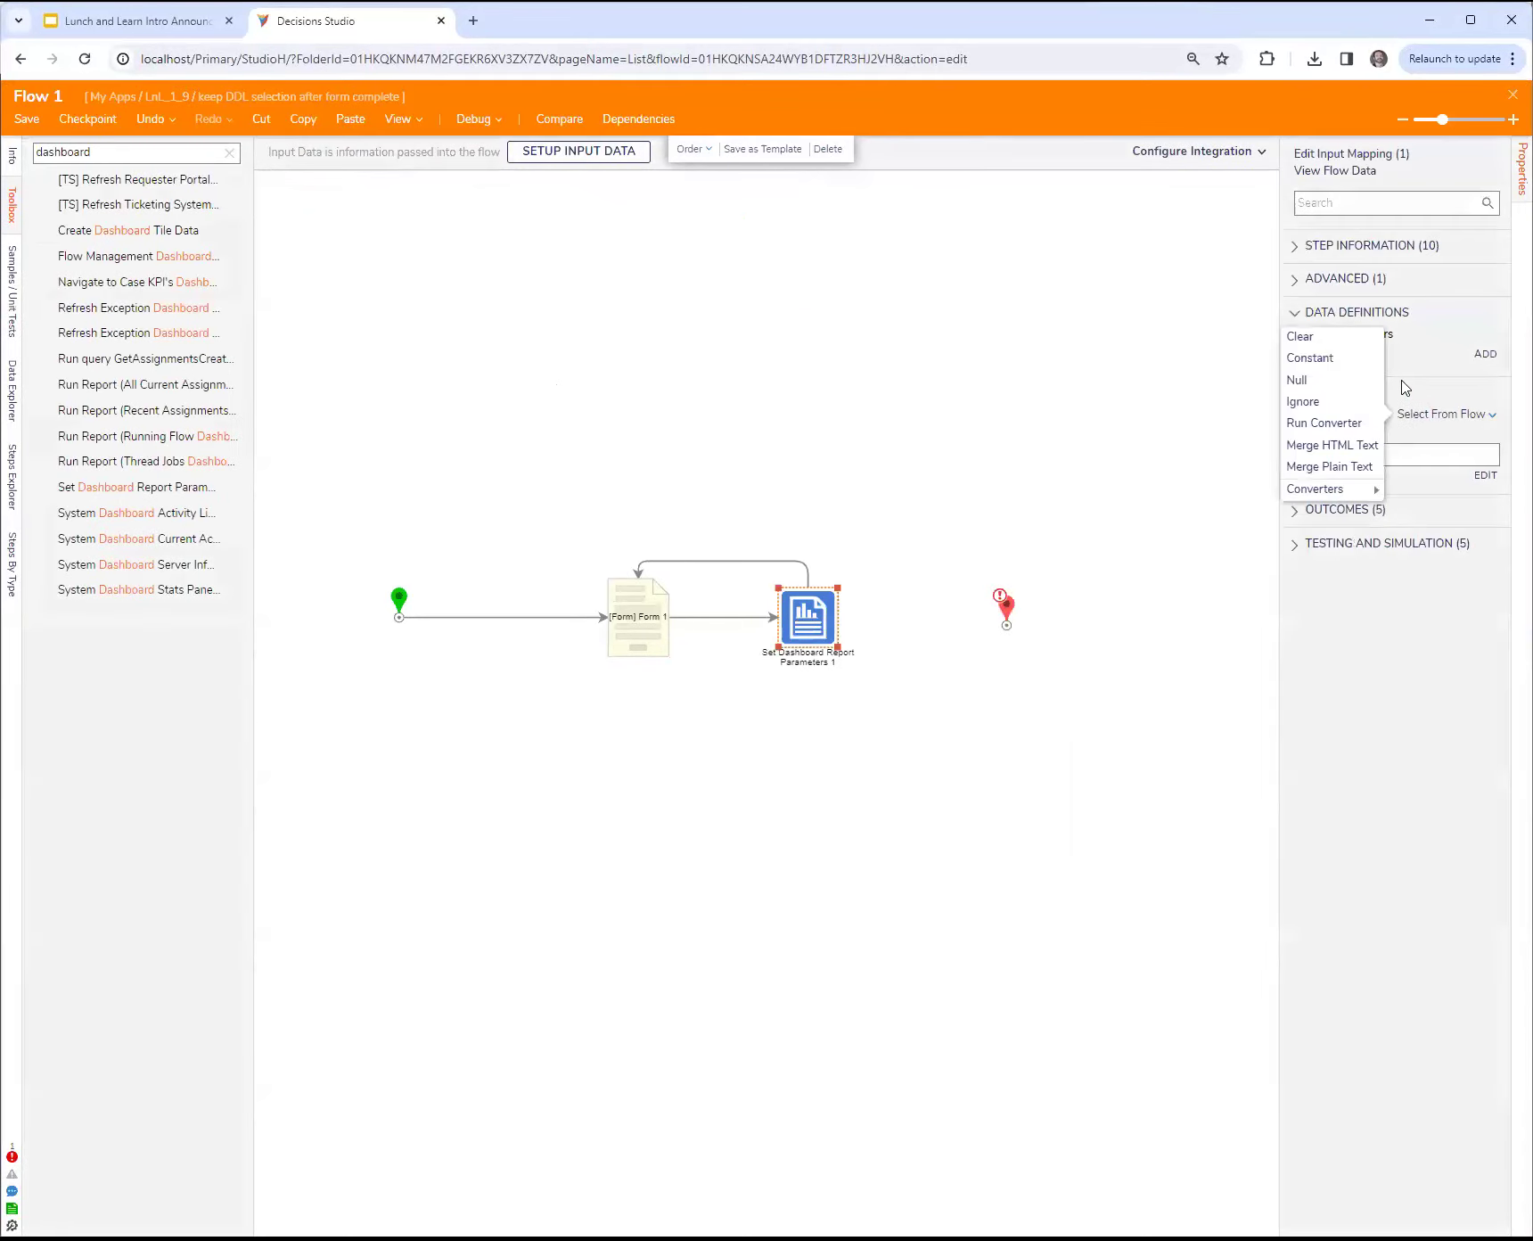
pyautogui.click(1338, 363)
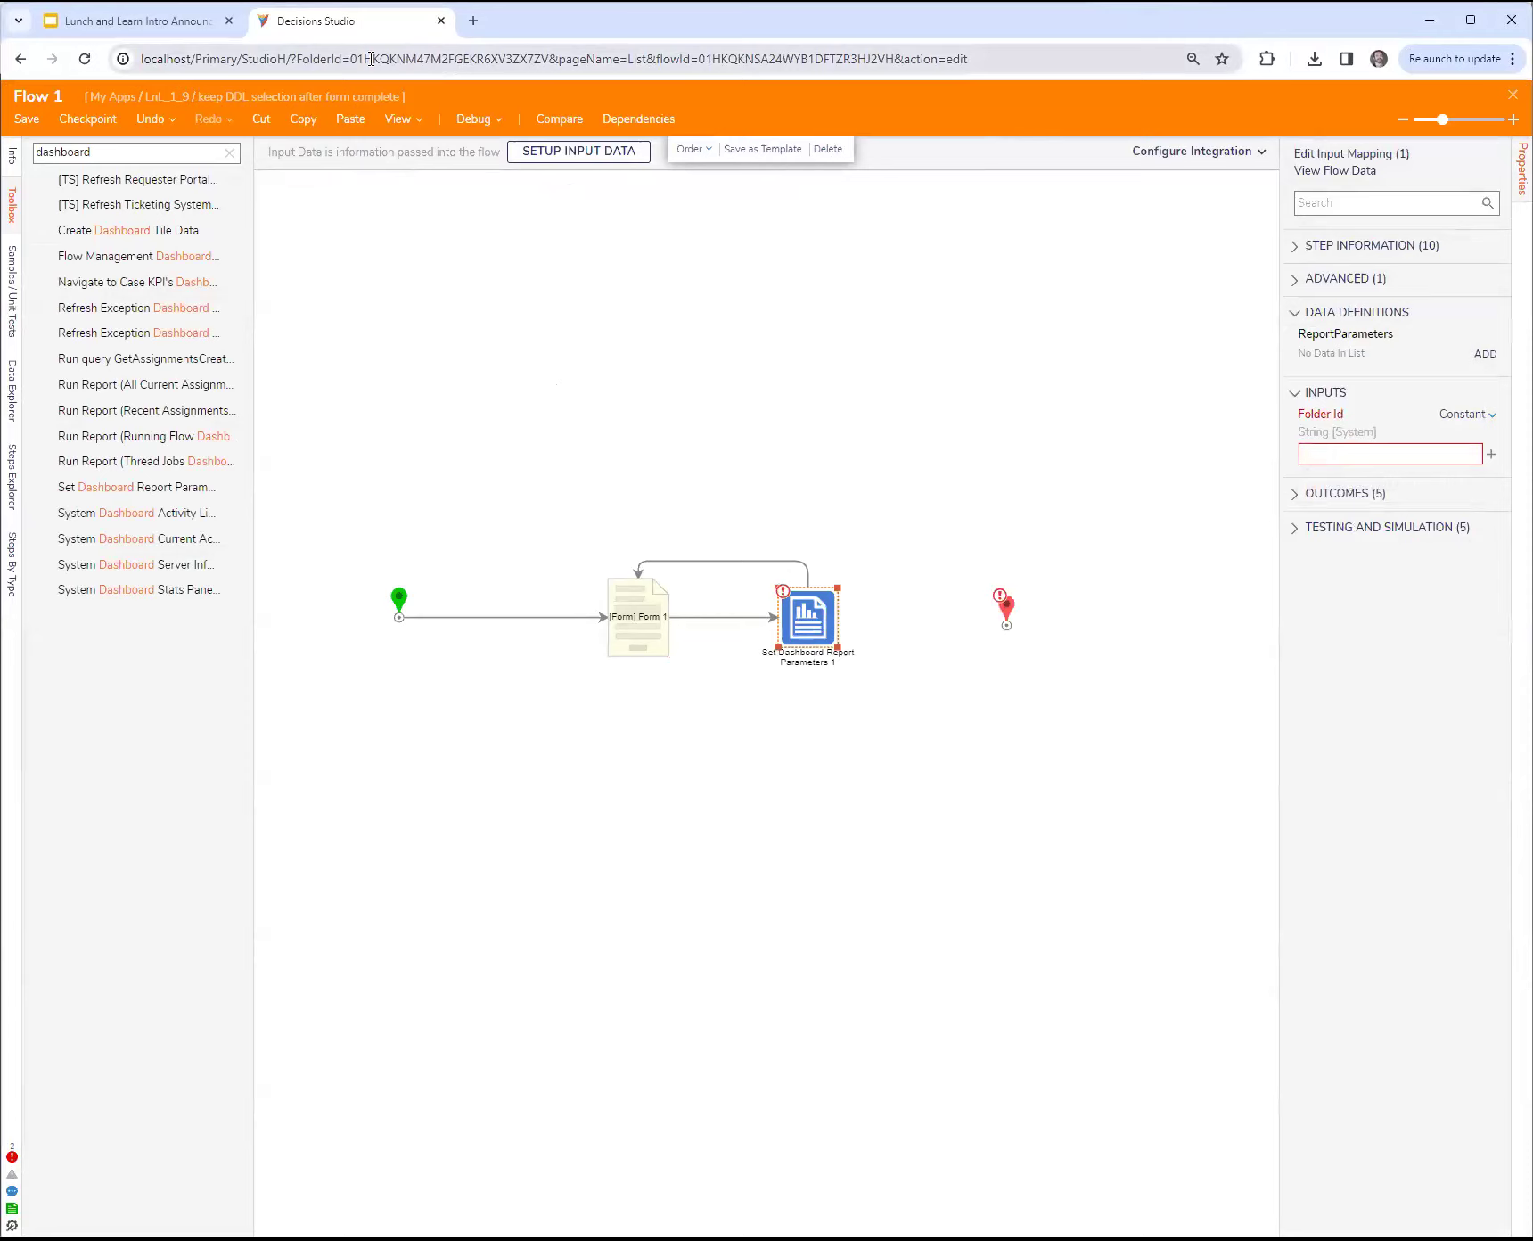
pyautogui.moveTo(359, 59); pyautogui.dragTo(548, 70)
pyautogui.hotkey('ctrl', 'c')
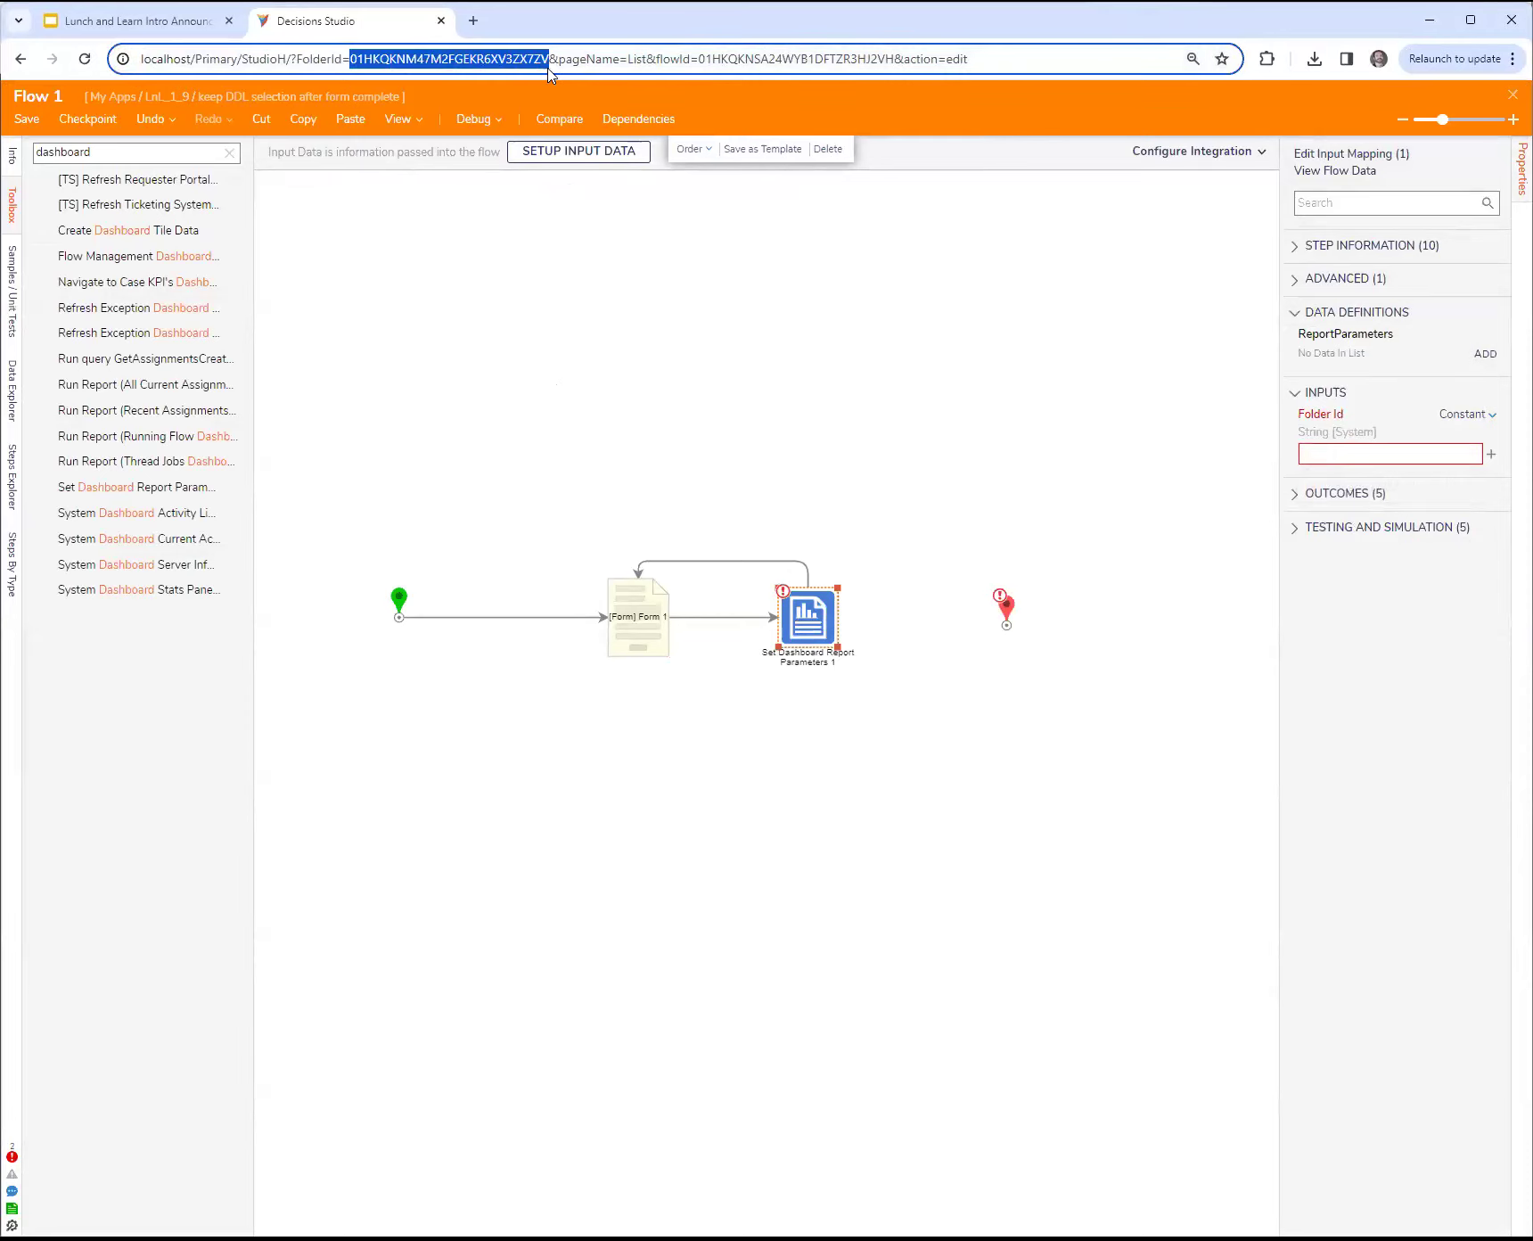
pyautogui.click(1389, 456)
pyautogui.hotkey('ctrl', 'v')
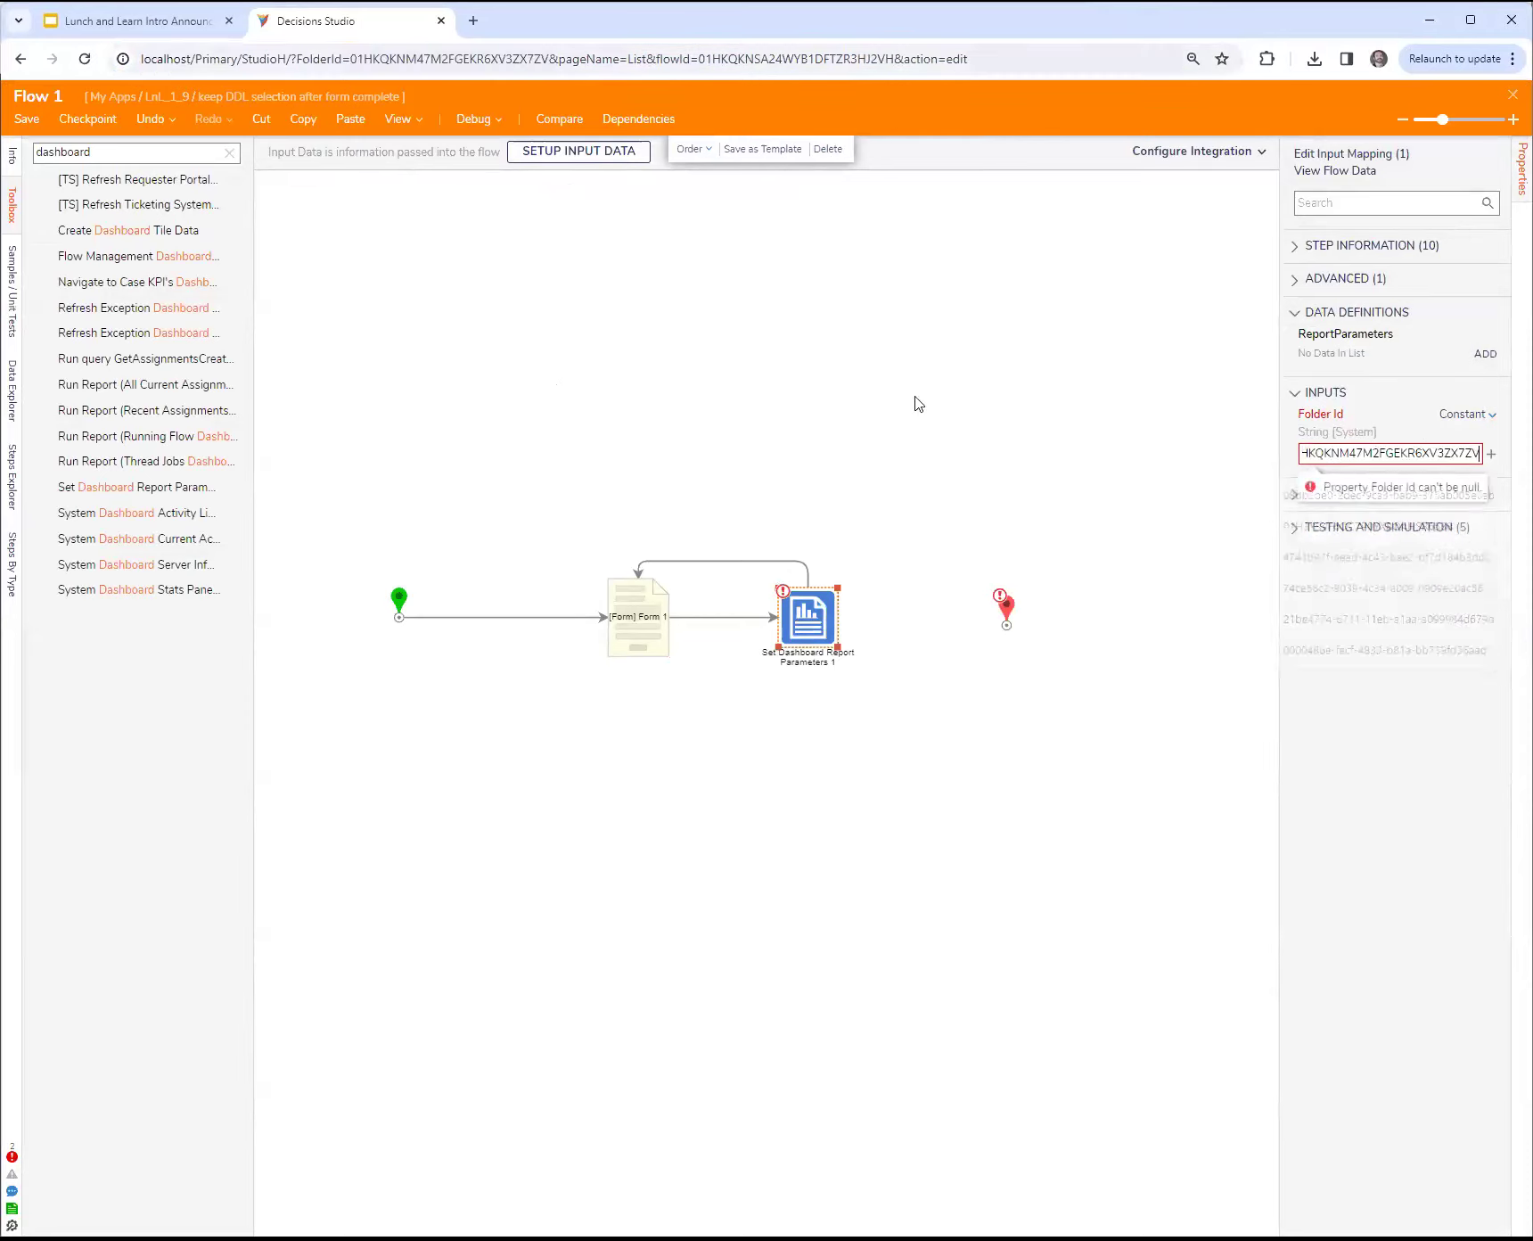
pyautogui.click(774, 384)
# Step: Debug the flow and submit the form with C chosen in the drop-down
pyautogui.click(465, 123)
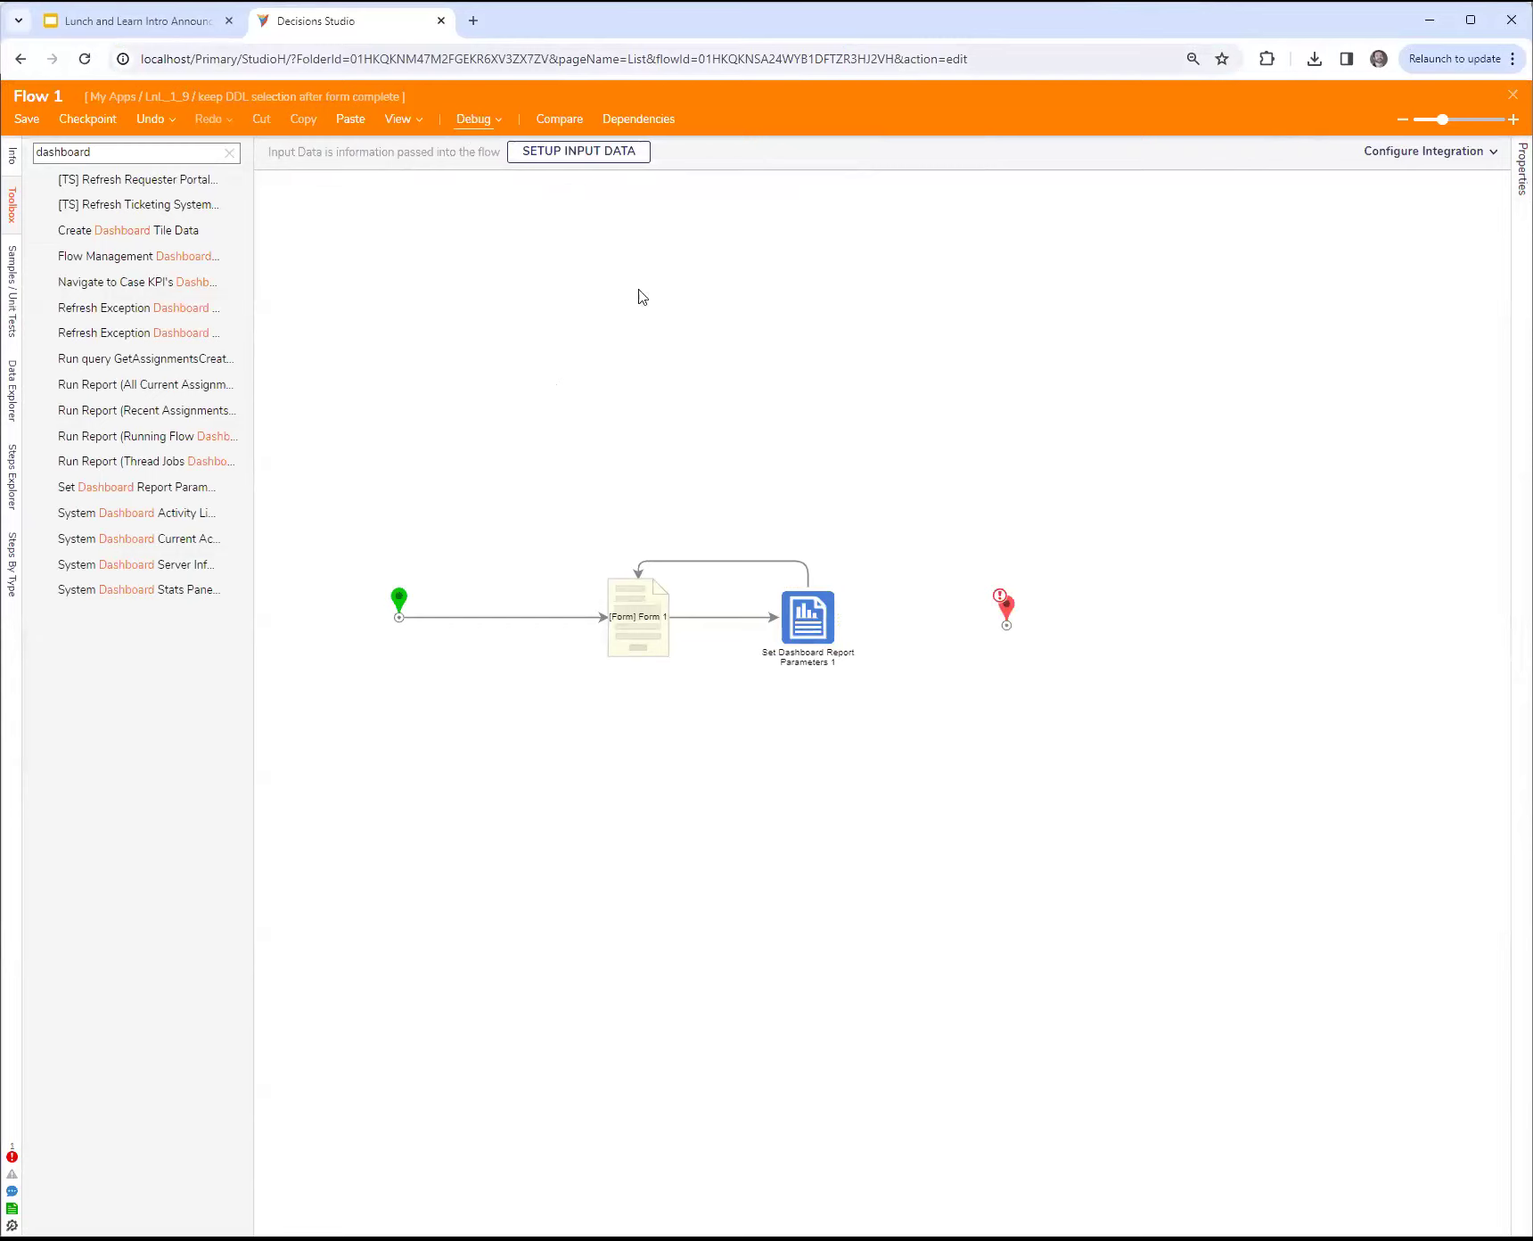
pyautogui.click(1302, 501)
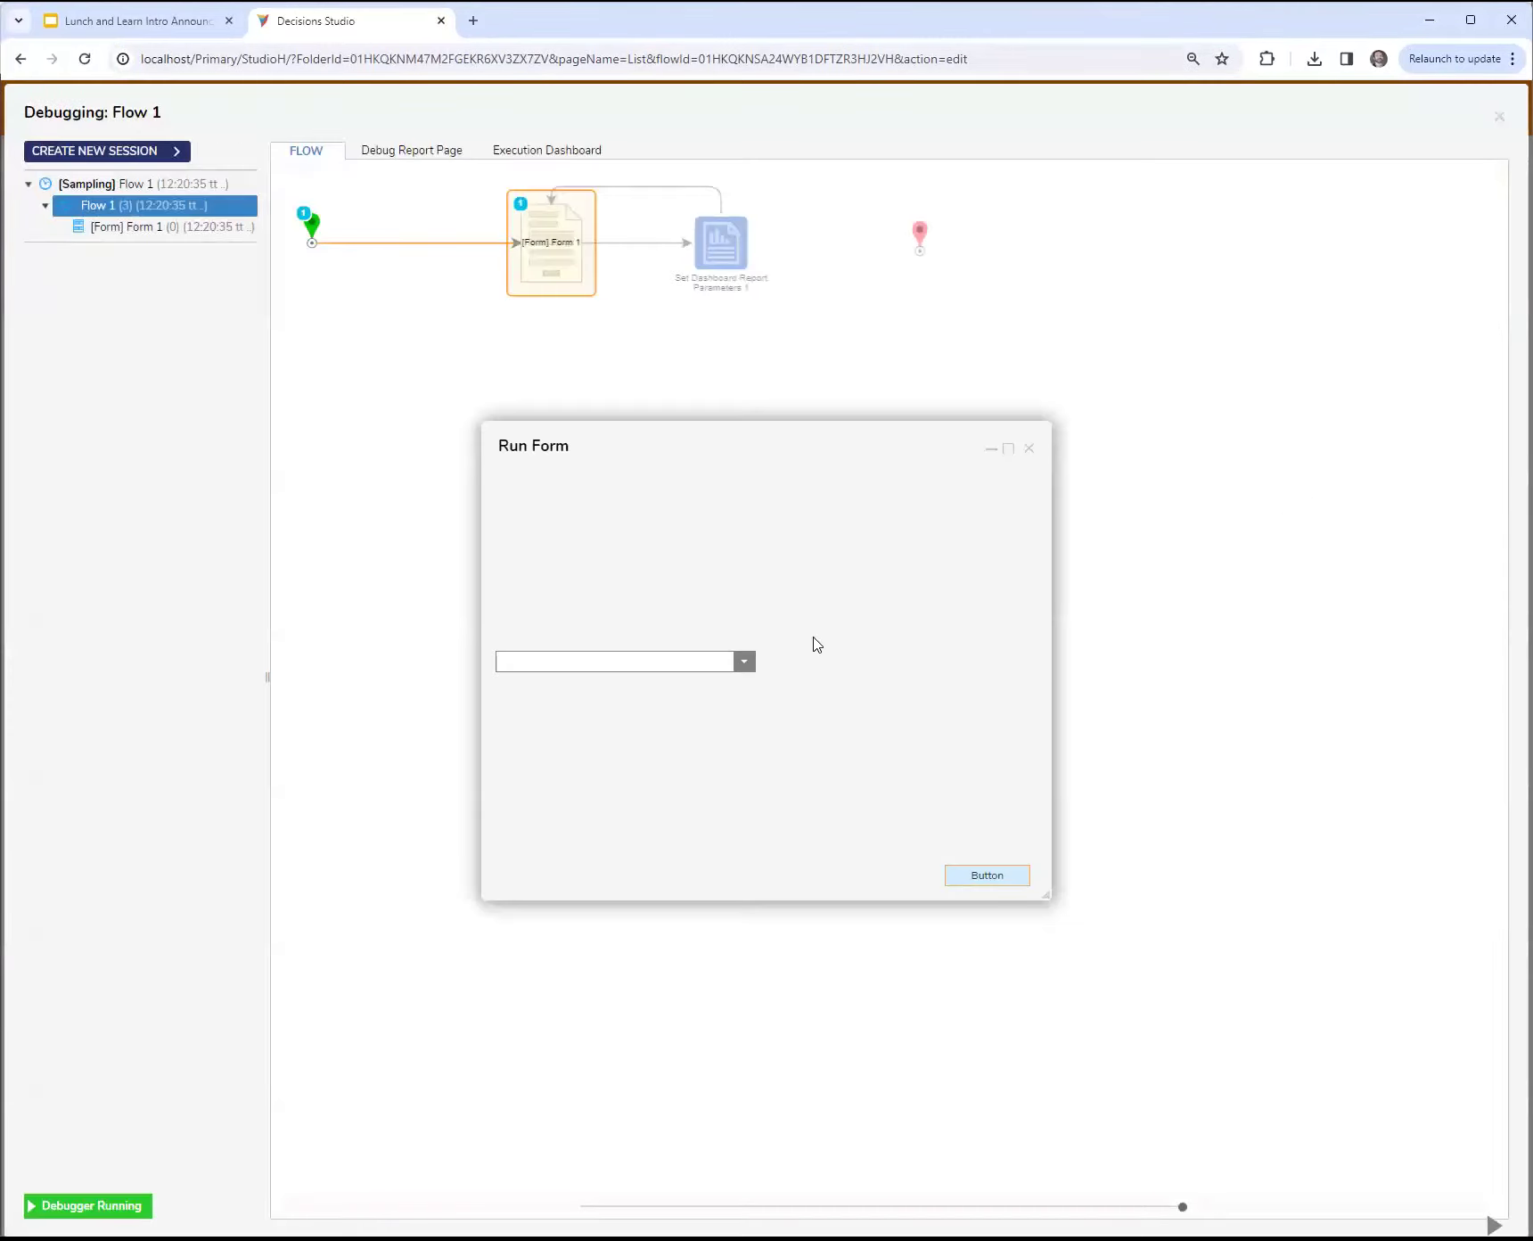
pyautogui.click(745, 663)
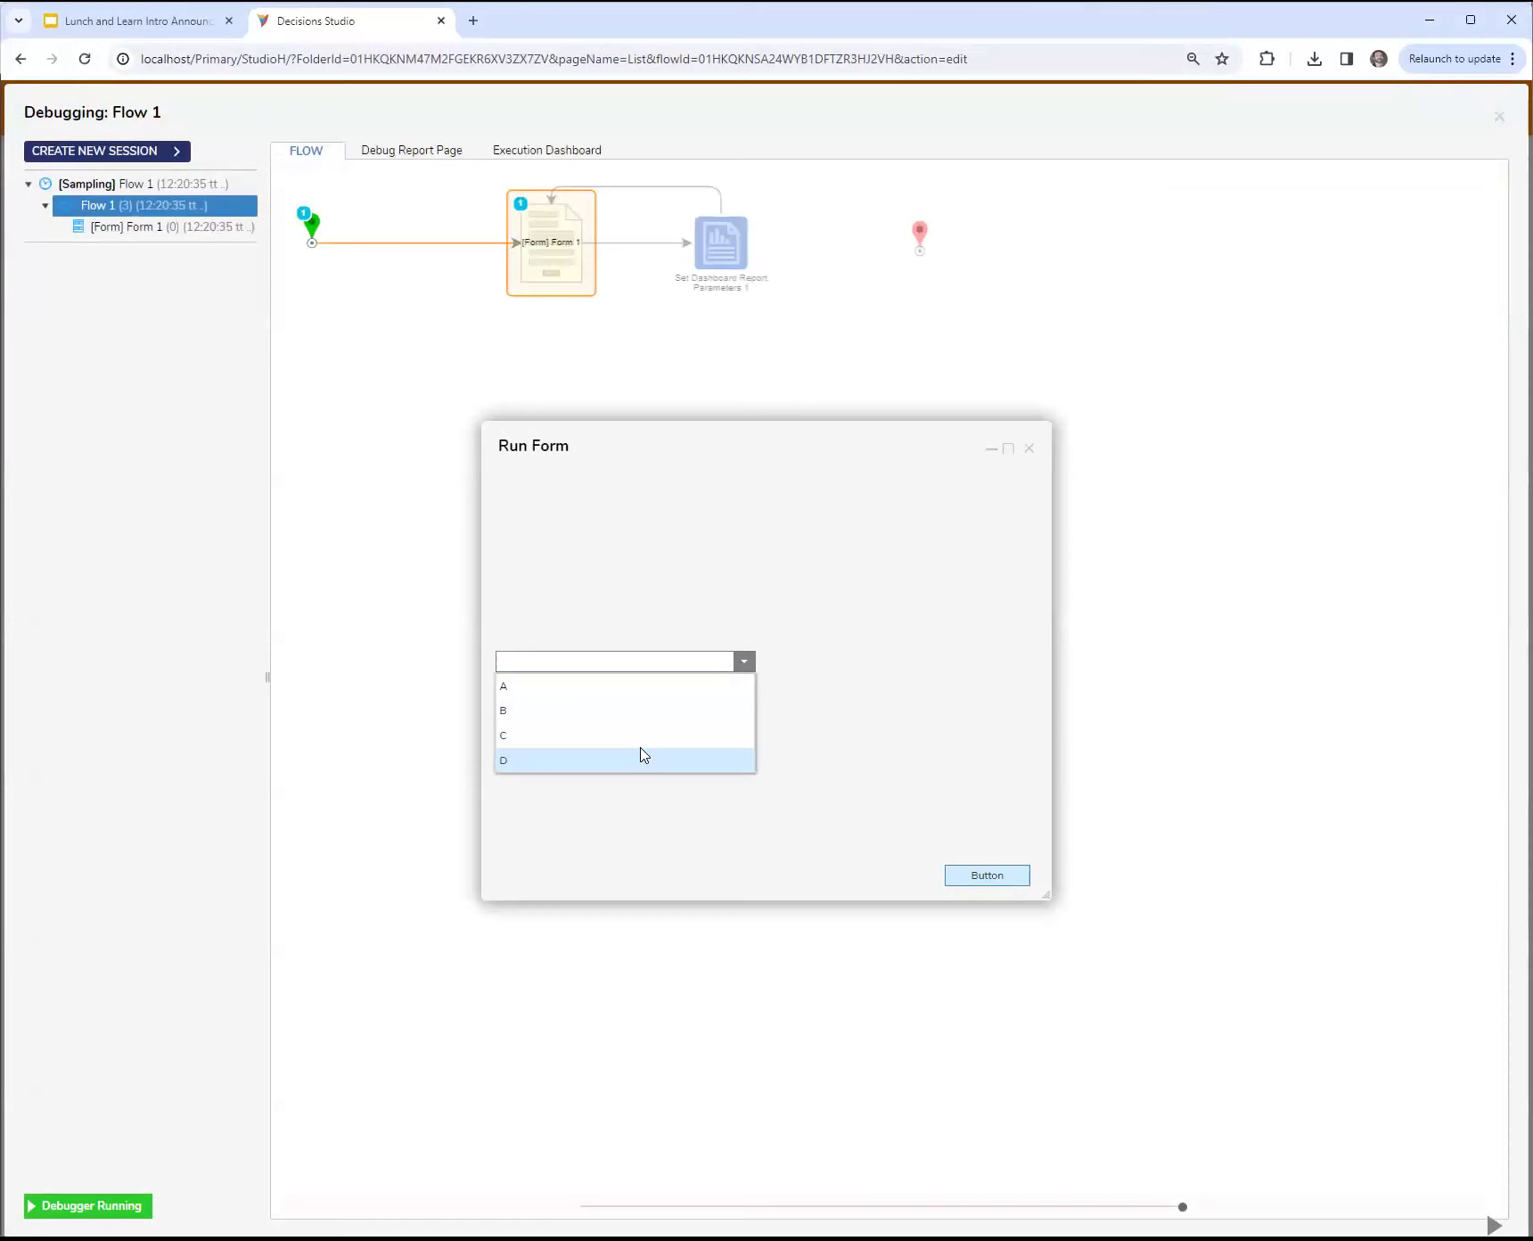
pyautogui.click(629, 735)
pyautogui.click(967, 878)
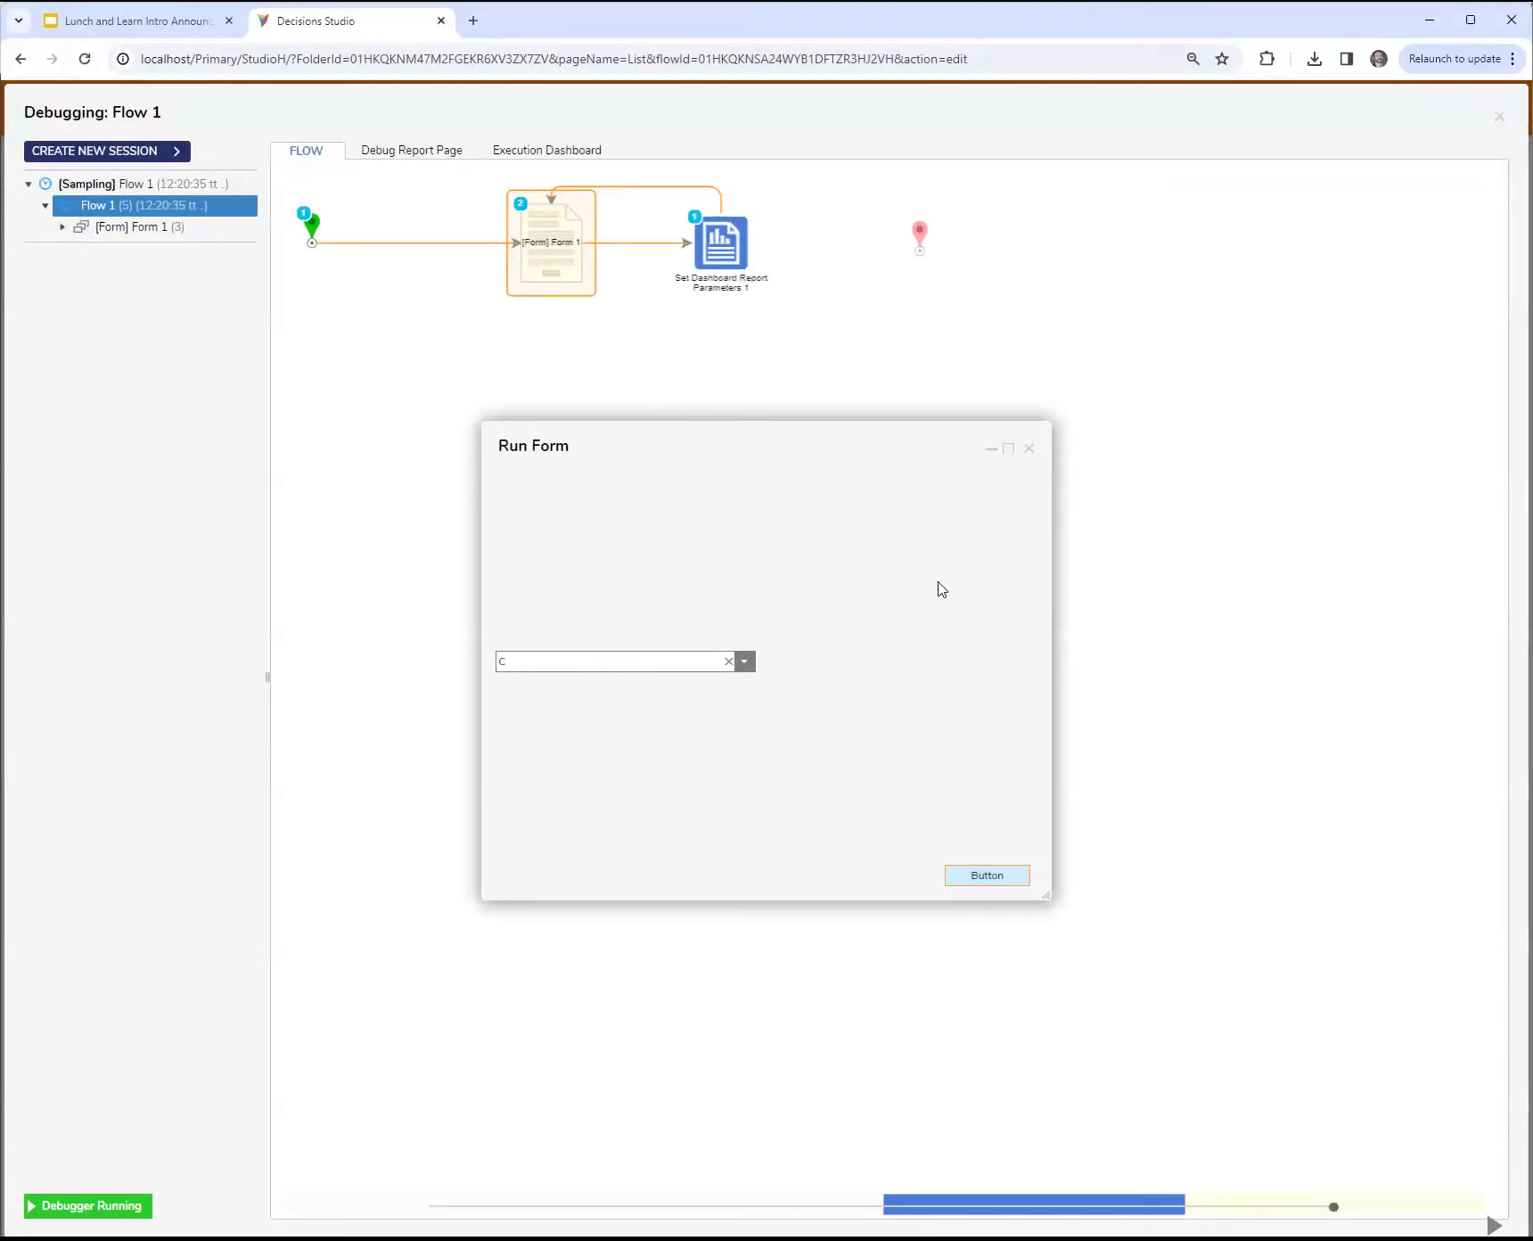
# Step: Move the reopened form clear of the flow diagram, and close both the form and the debugger
pyautogui.moveTo(930, 465); pyautogui.dragTo(1030, 480)
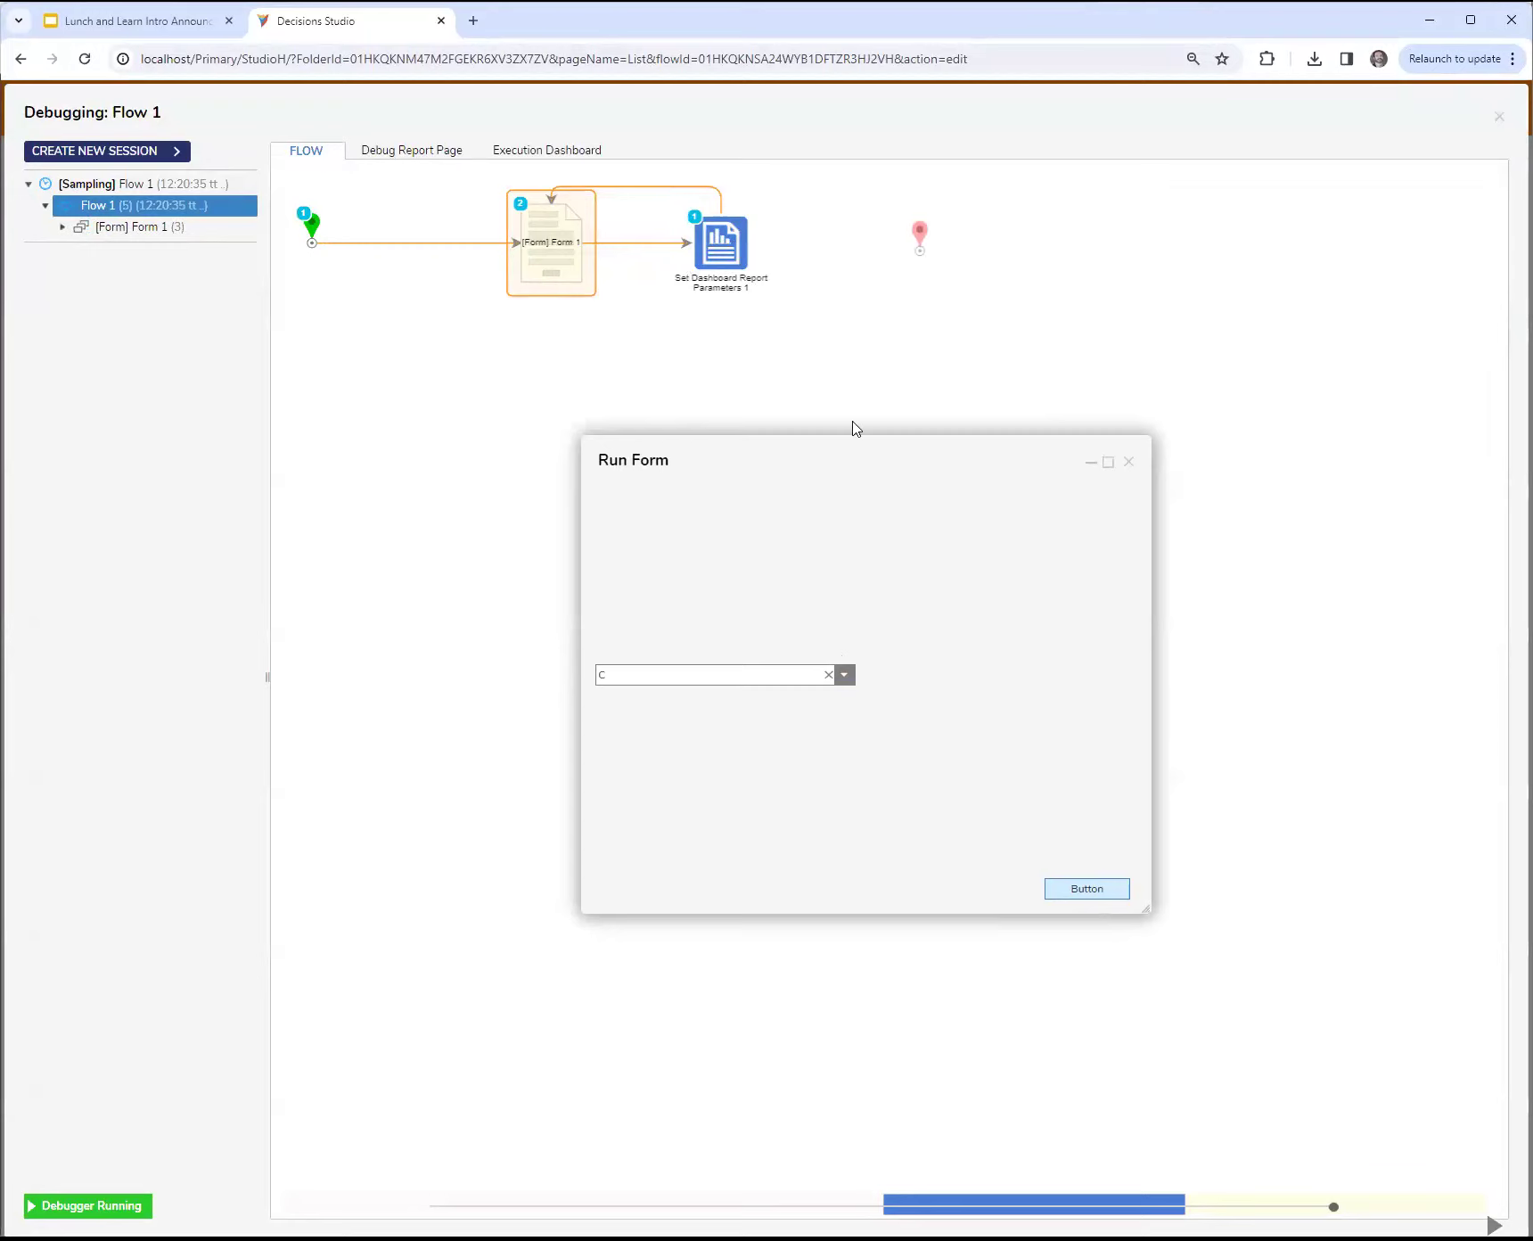
pyautogui.moveTo(880, 469); pyautogui.dragTo(1116, 448)
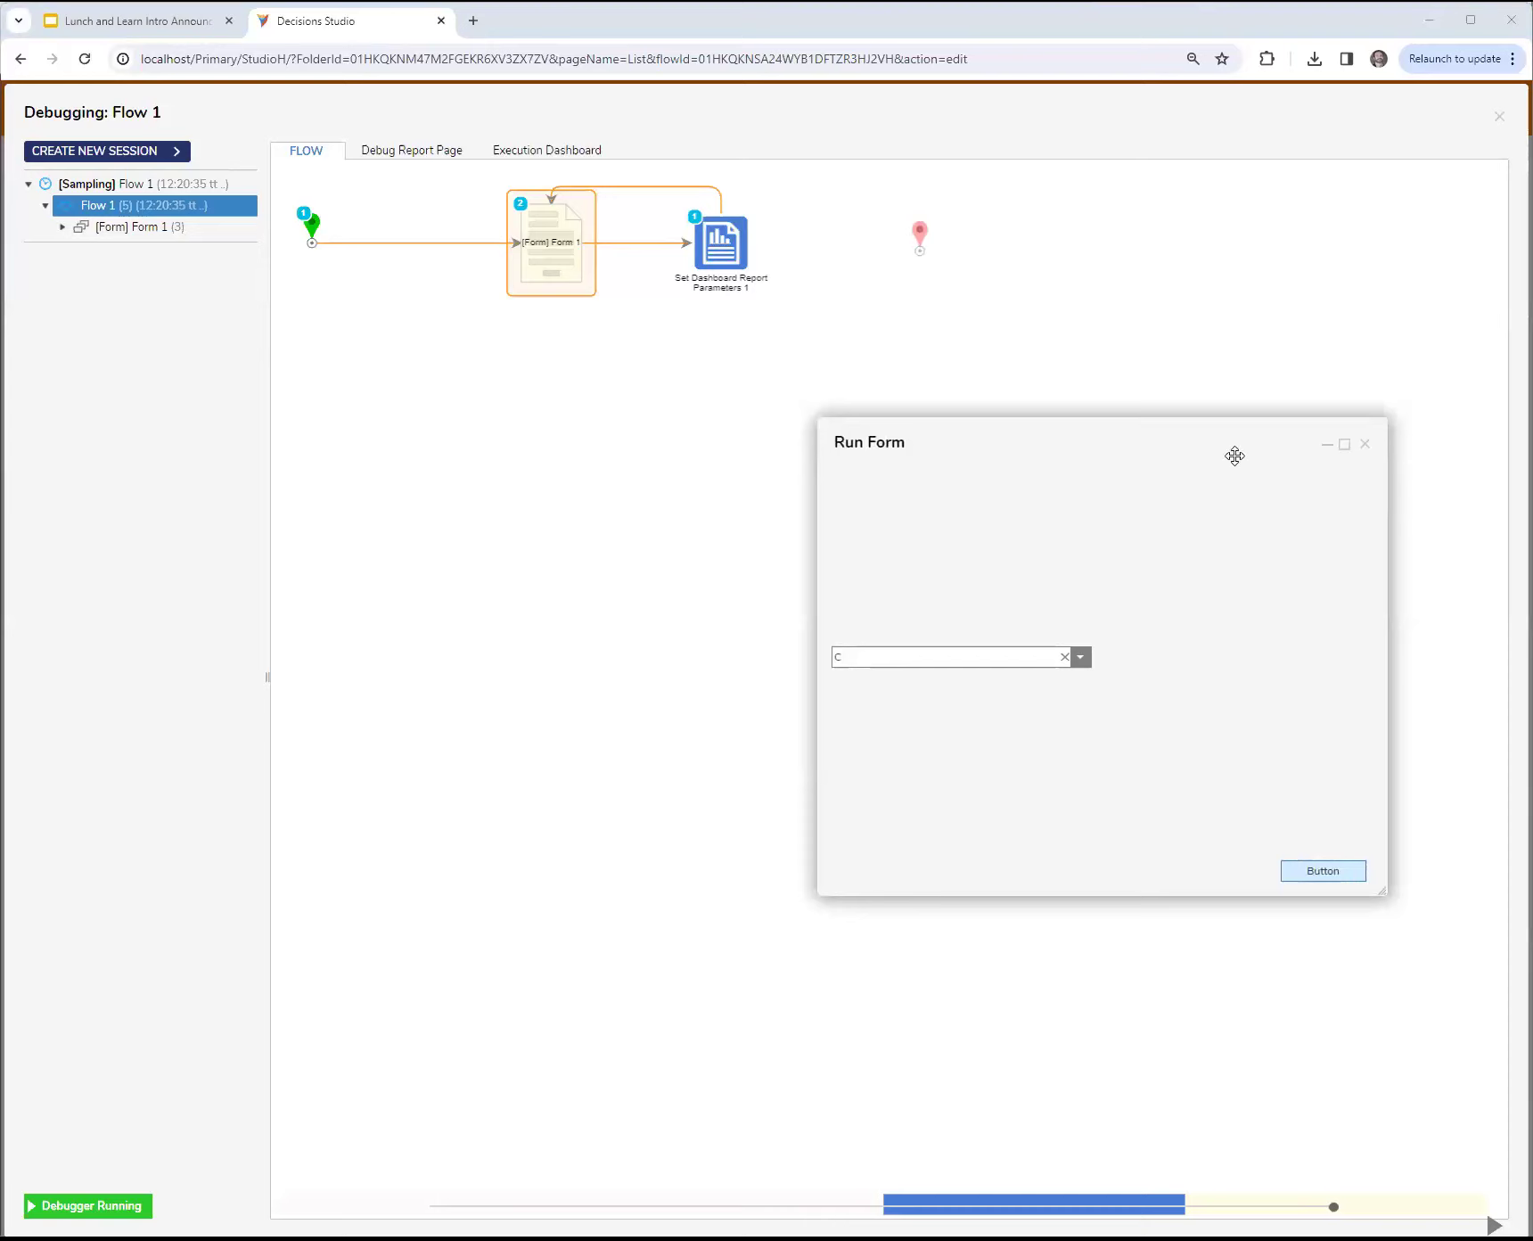
pyautogui.moveTo(1120, 448); pyautogui.dragTo(1070, 441)
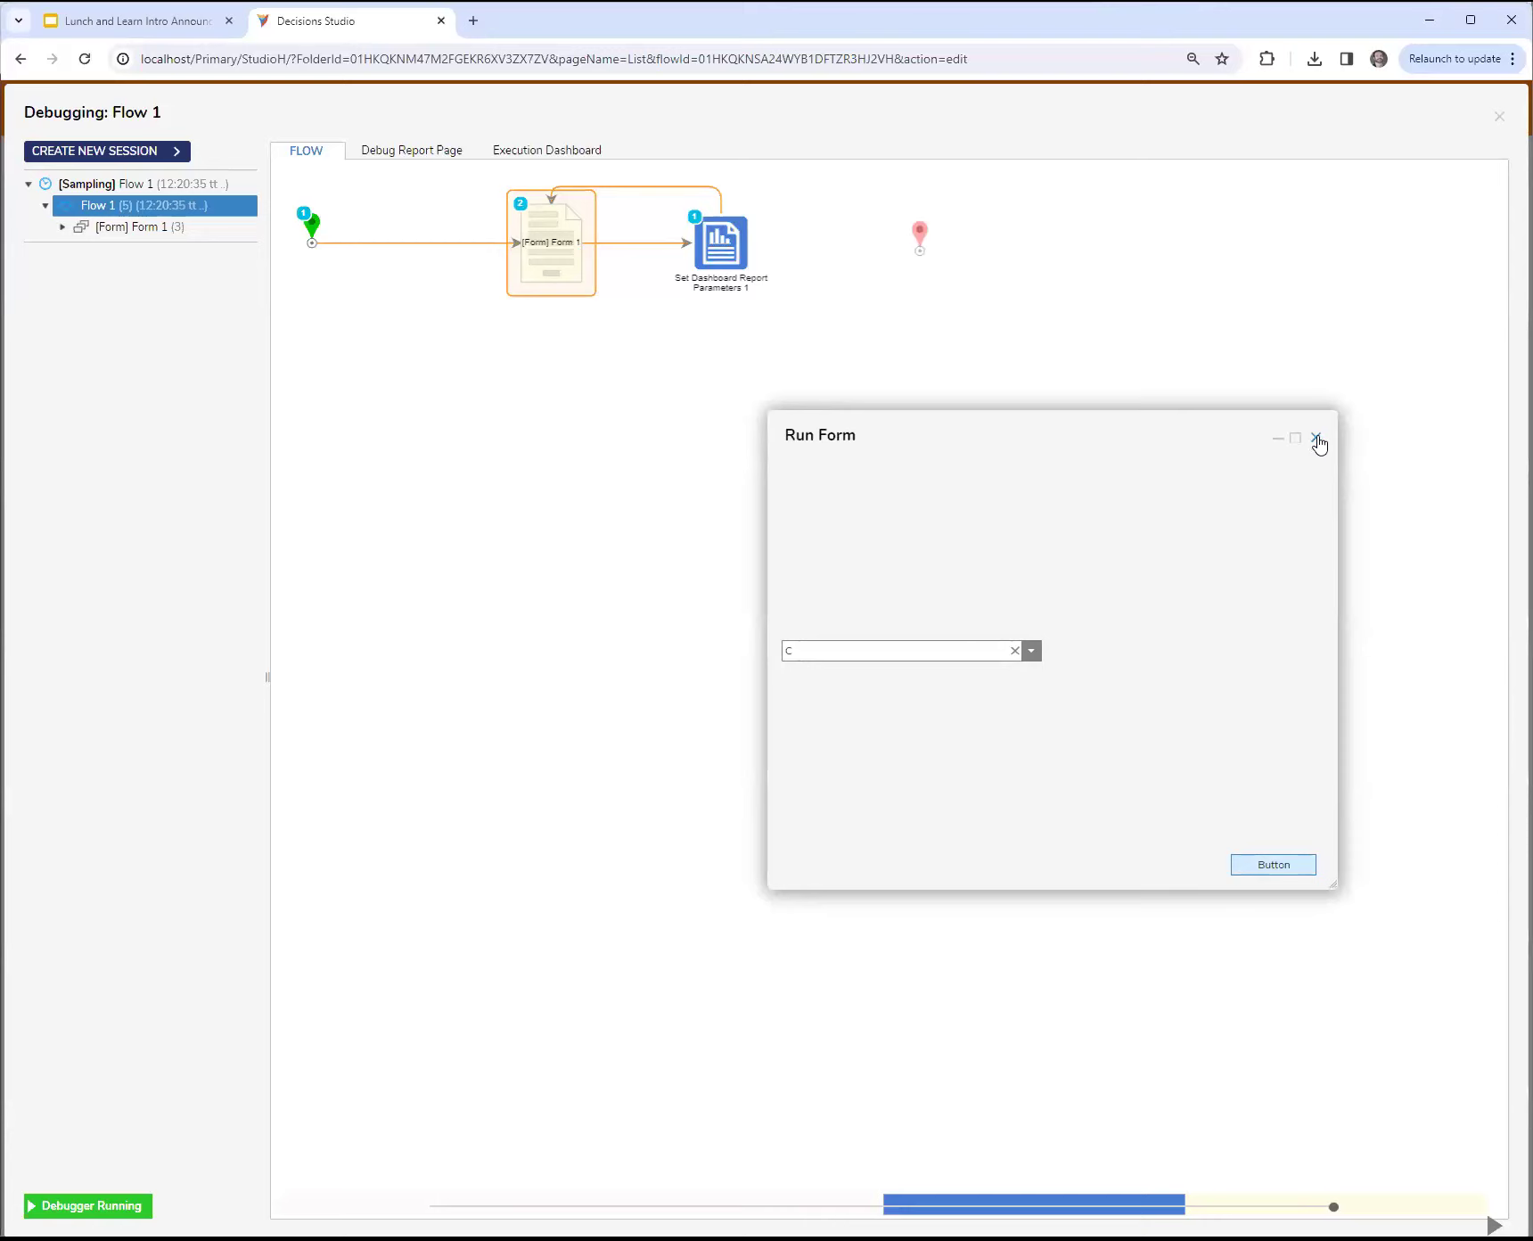
pyautogui.click(1316, 438)
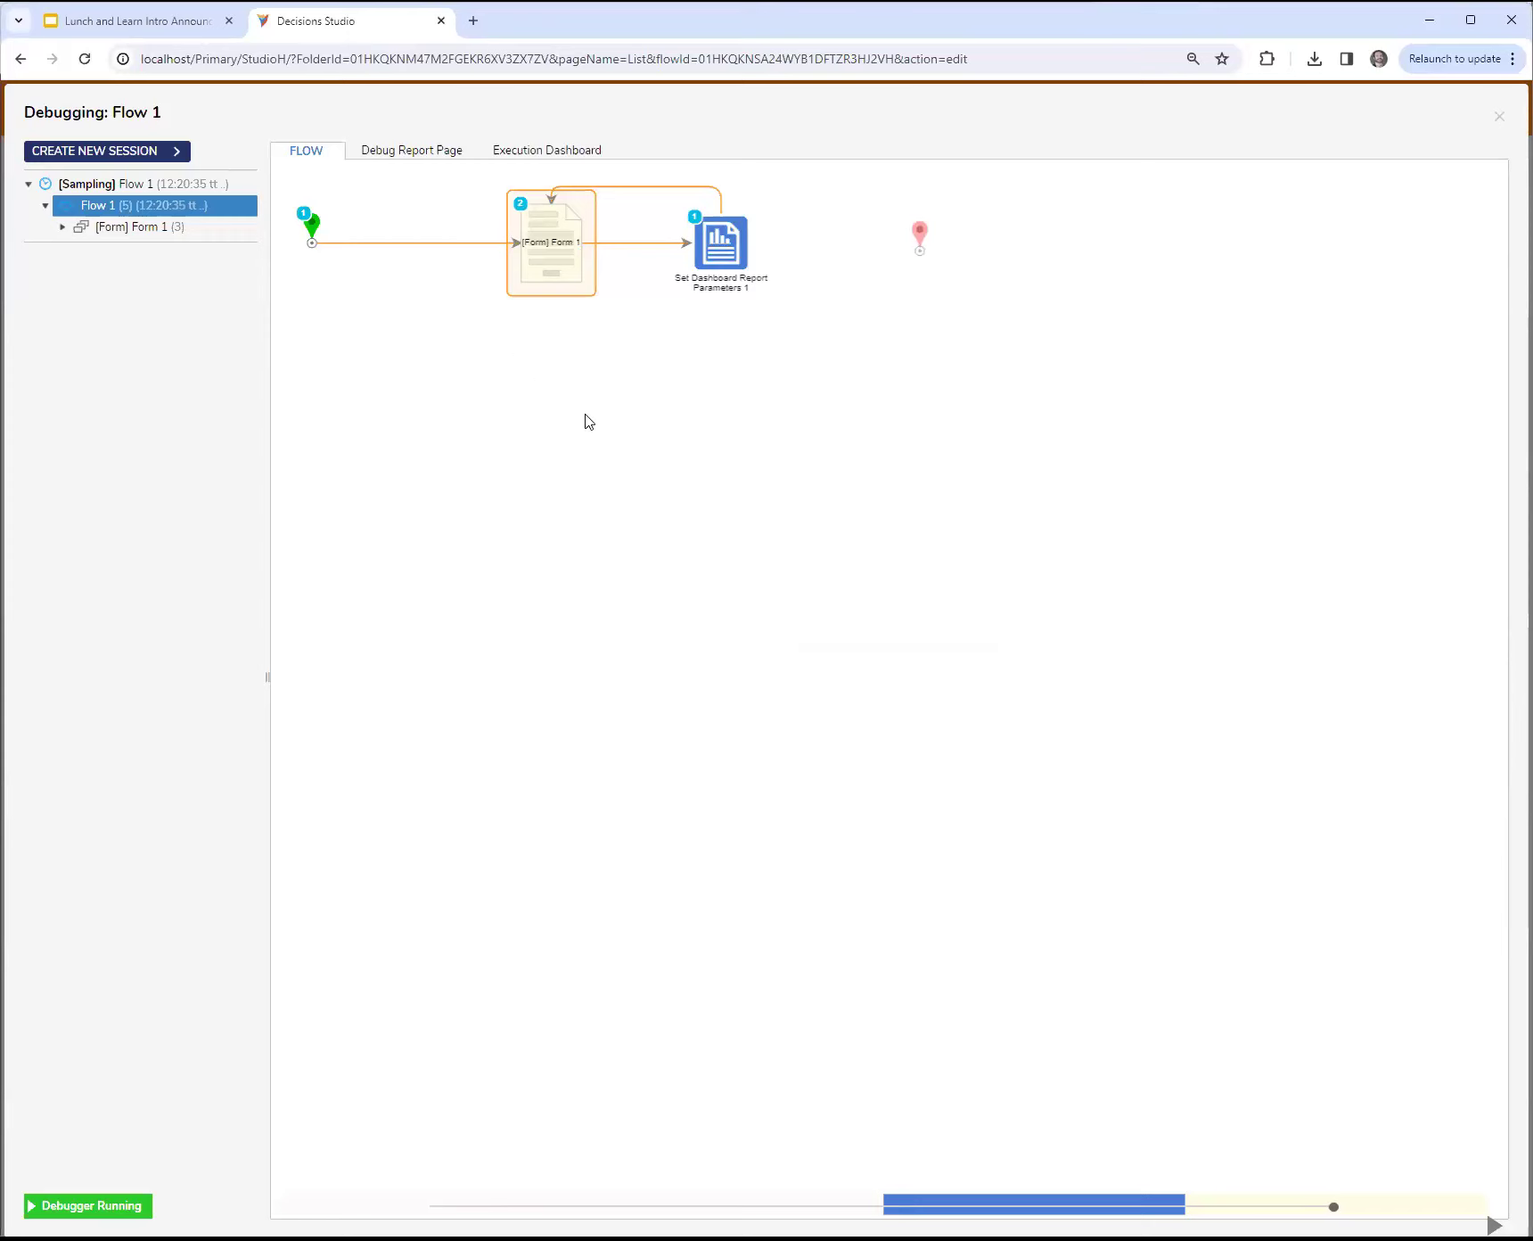
pyautogui.click(1497, 120)
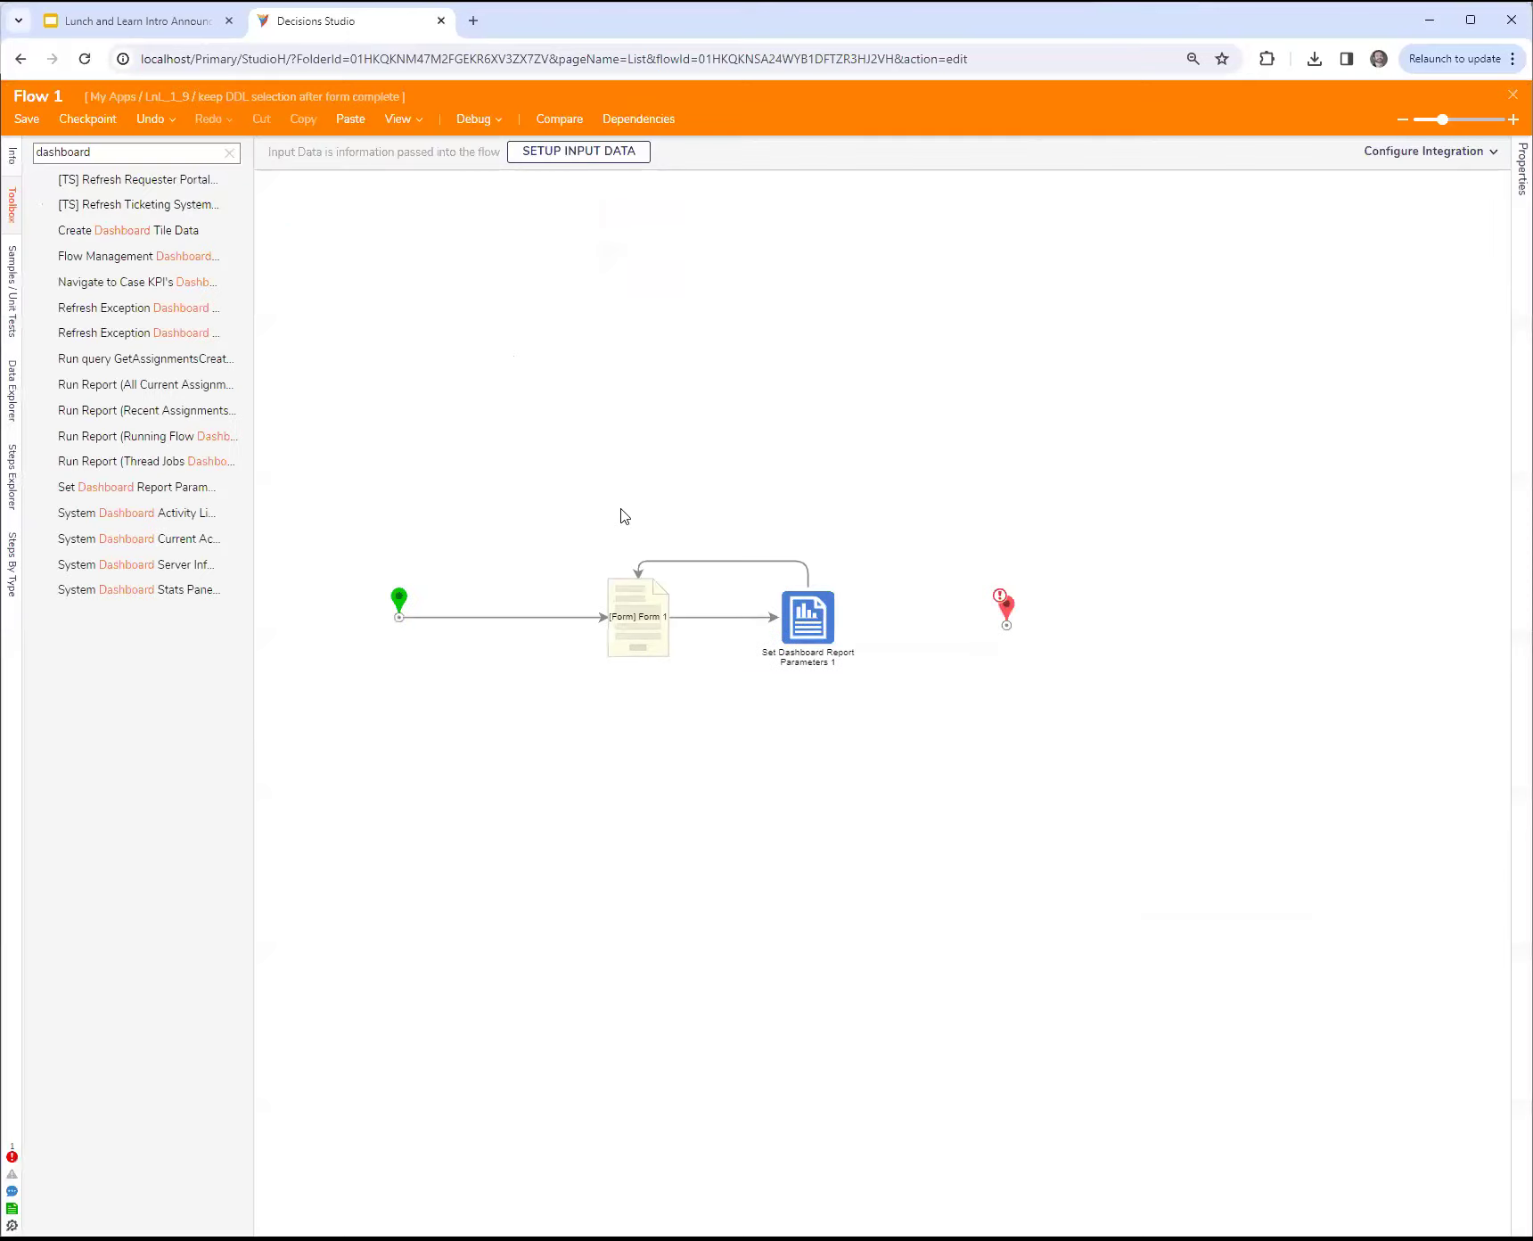
# Step: Open Form 1 from its flow step and examine the drop-down's List Input Source options
pyautogui.click(633, 624)
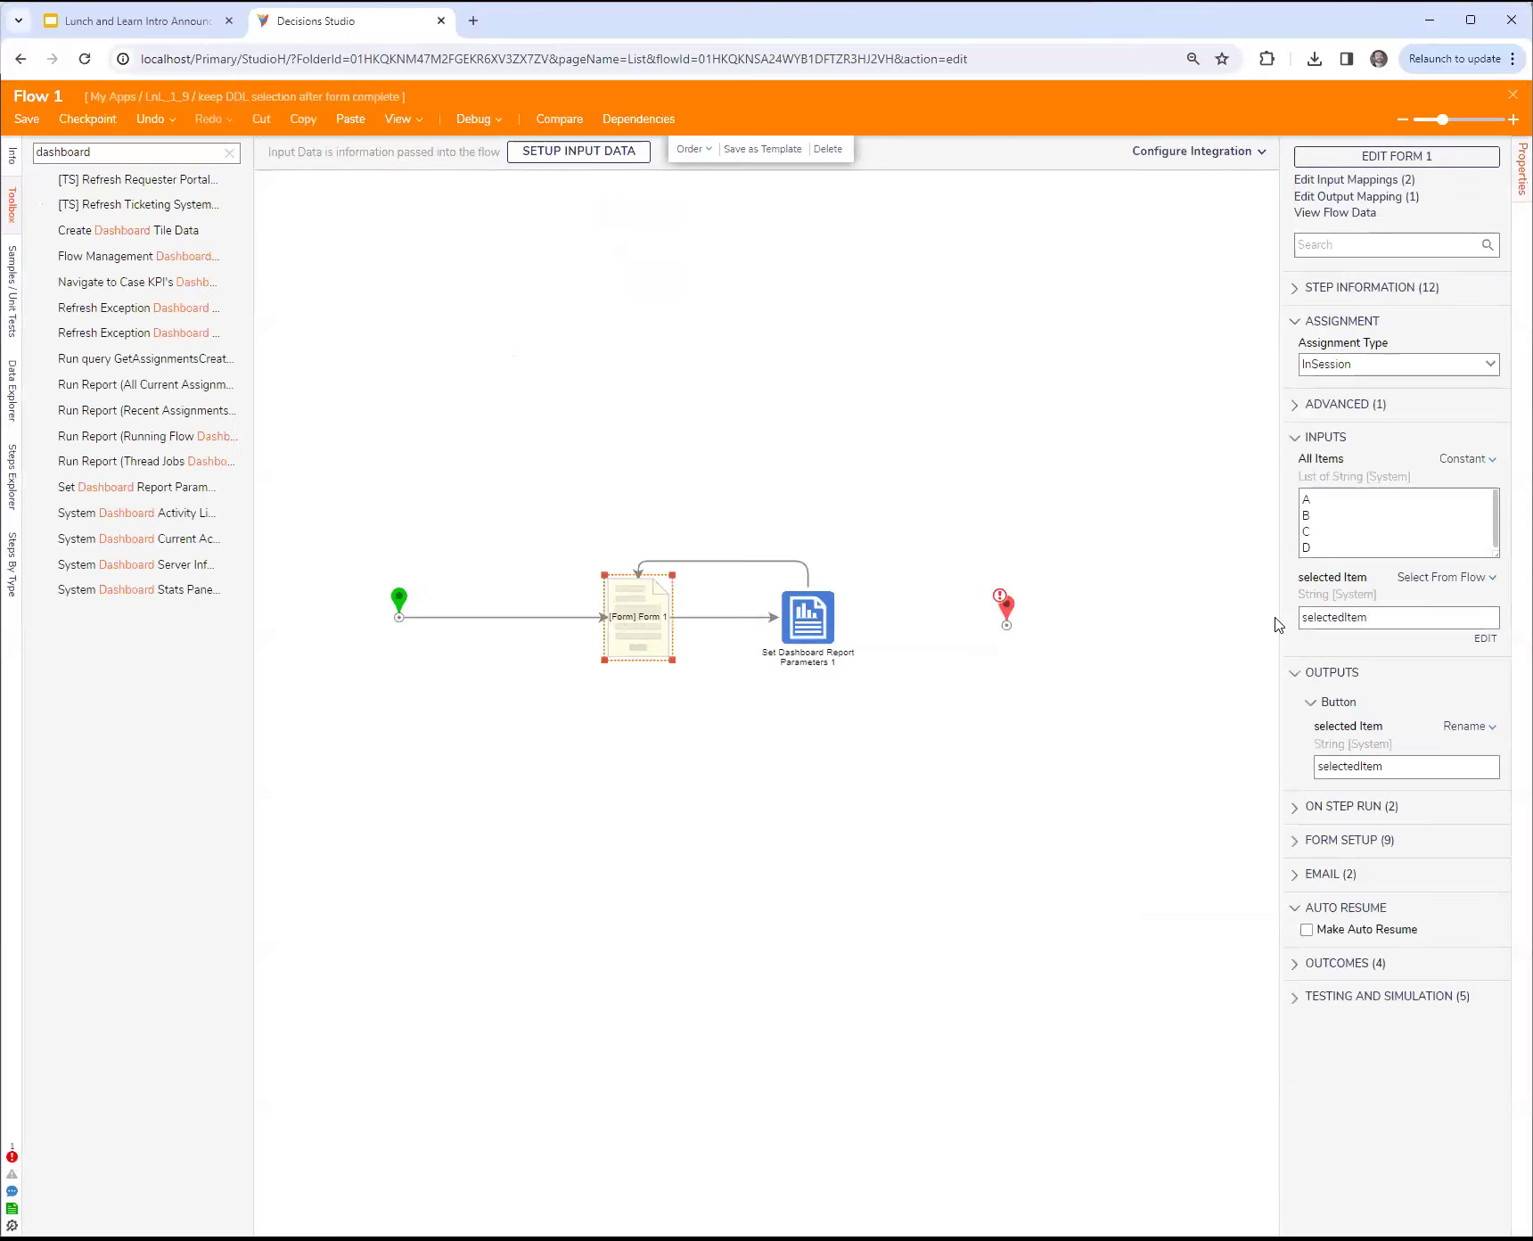
pyautogui.moveTo(1278, 619); pyautogui.dragTo(1174, 627)
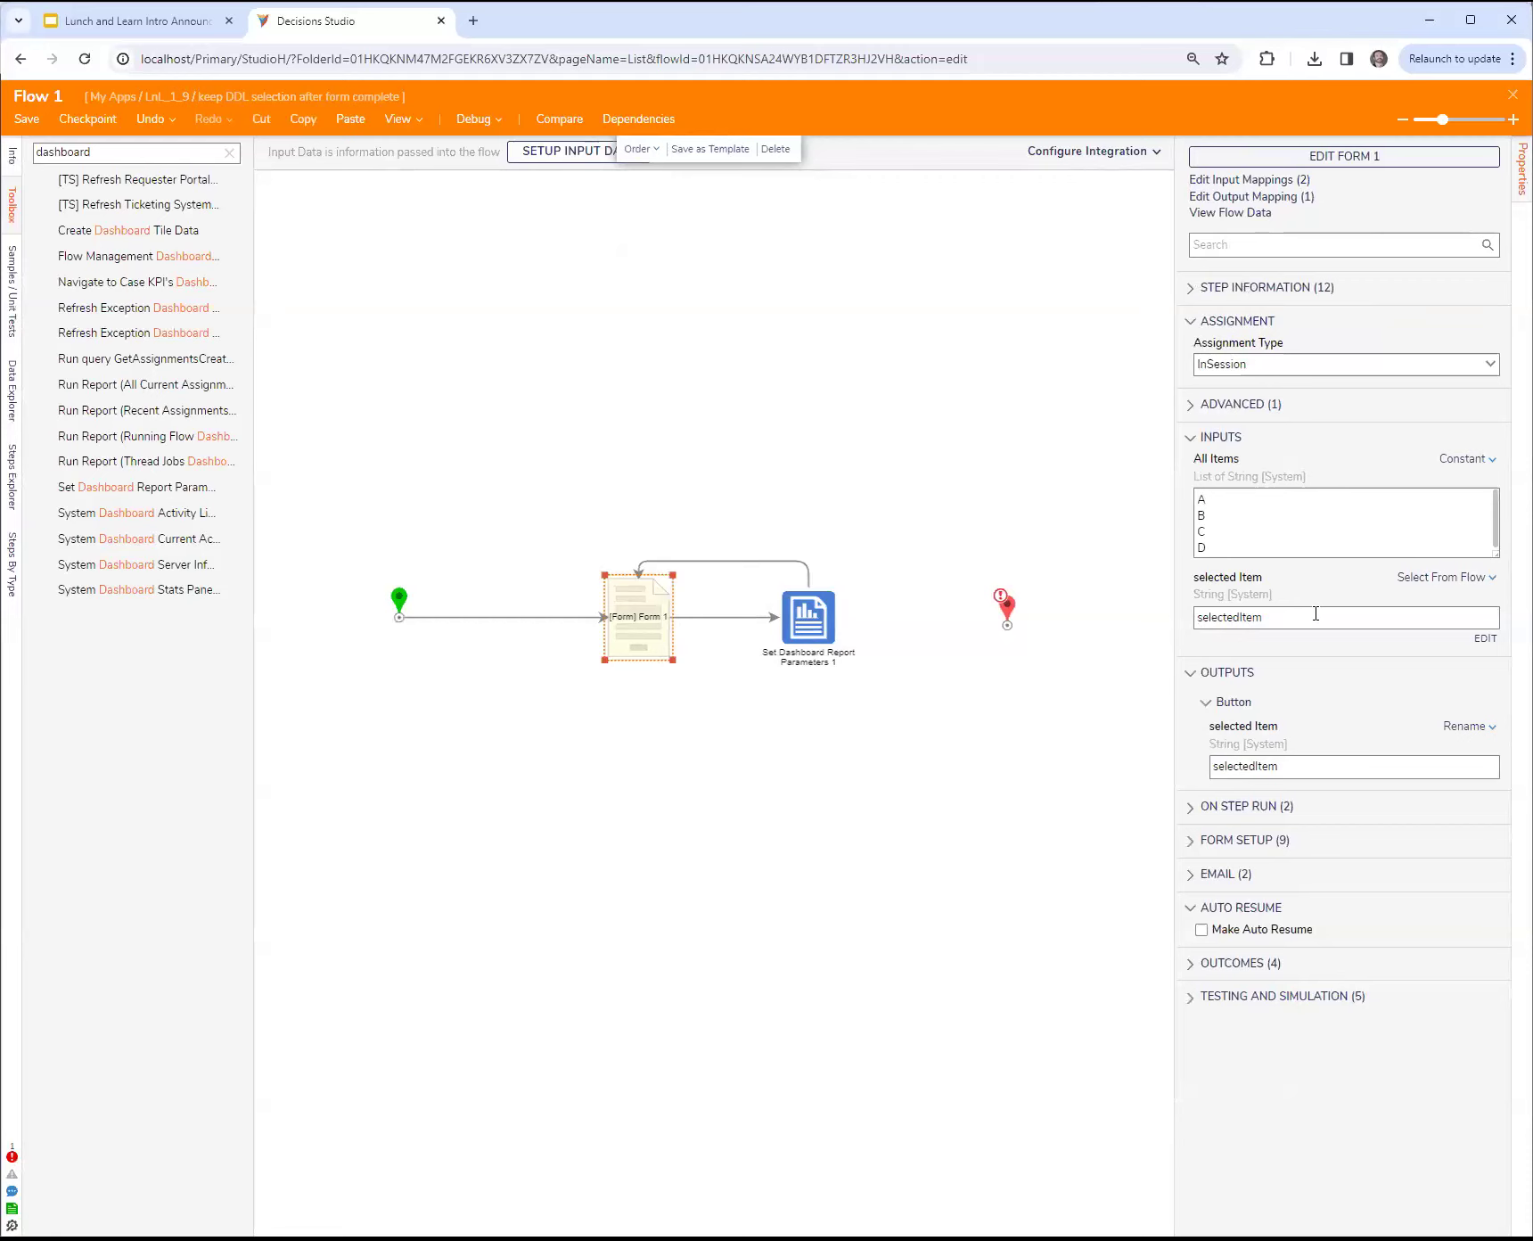
pyautogui.click(1366, 156)
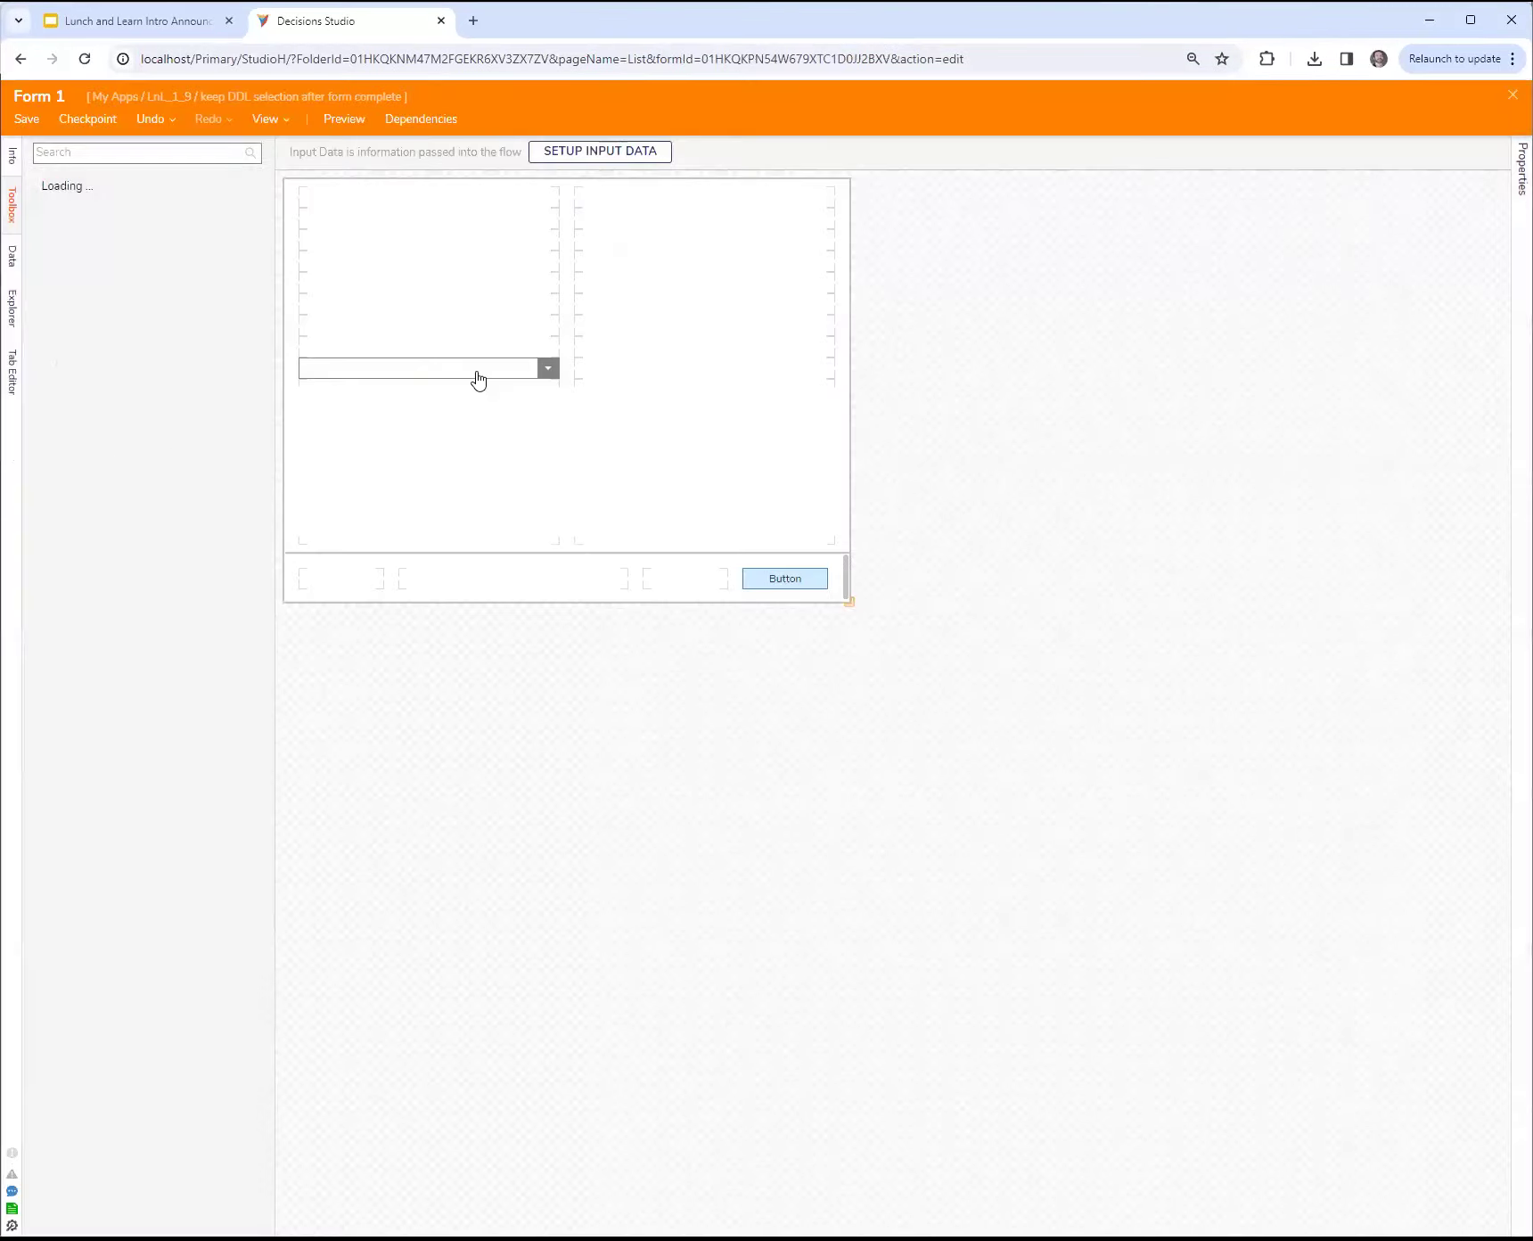
pyautogui.click(480, 371)
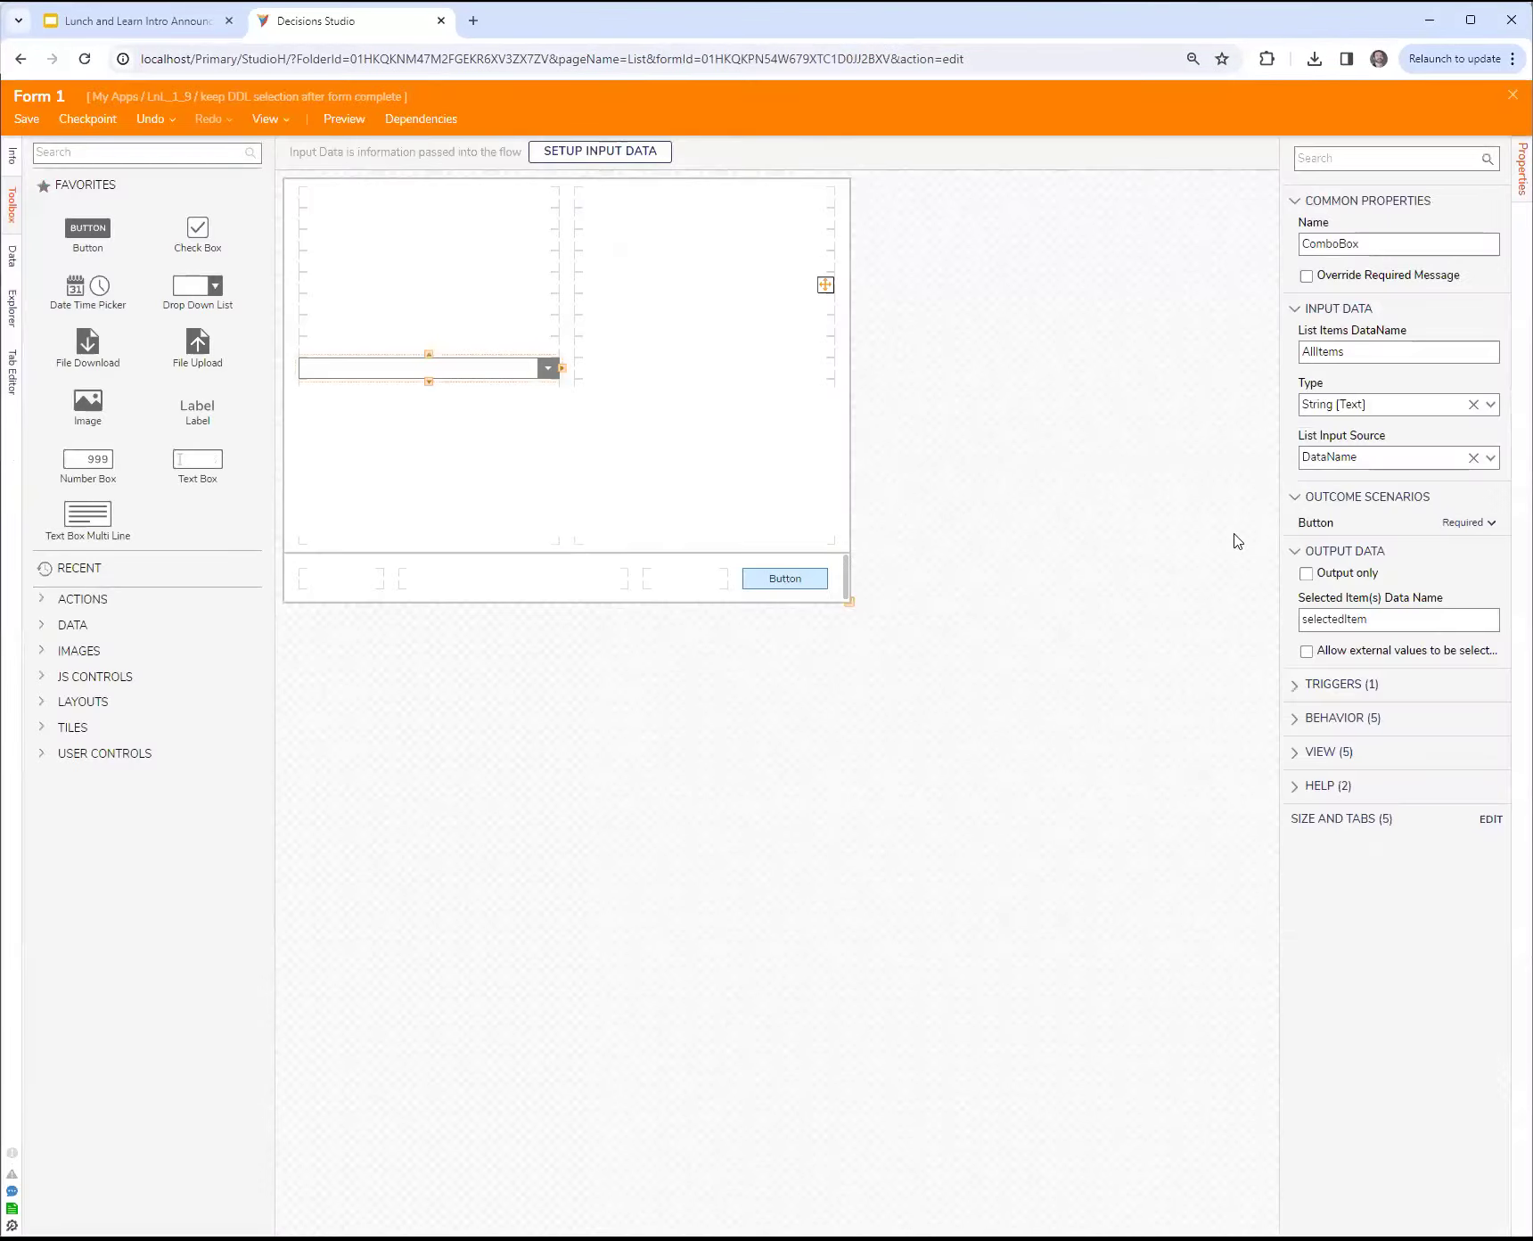
pyautogui.click(1490, 458)
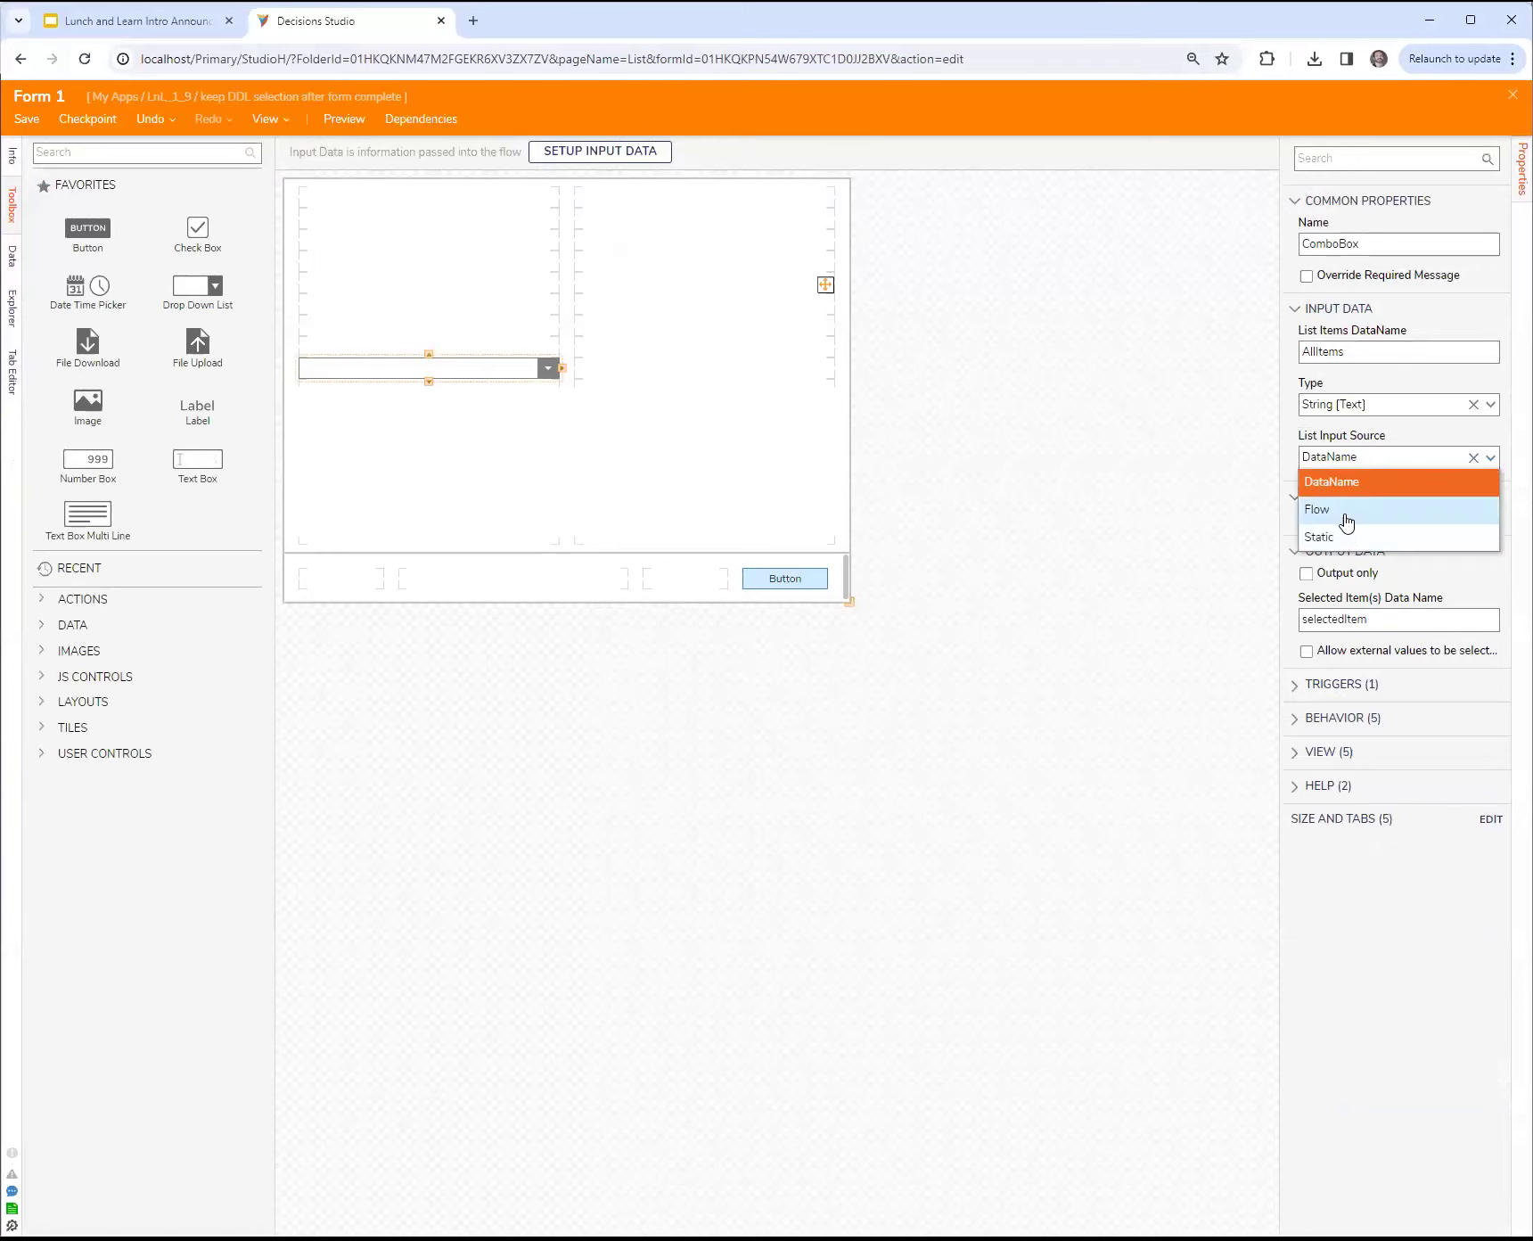
pyautogui.click(1098, 428)
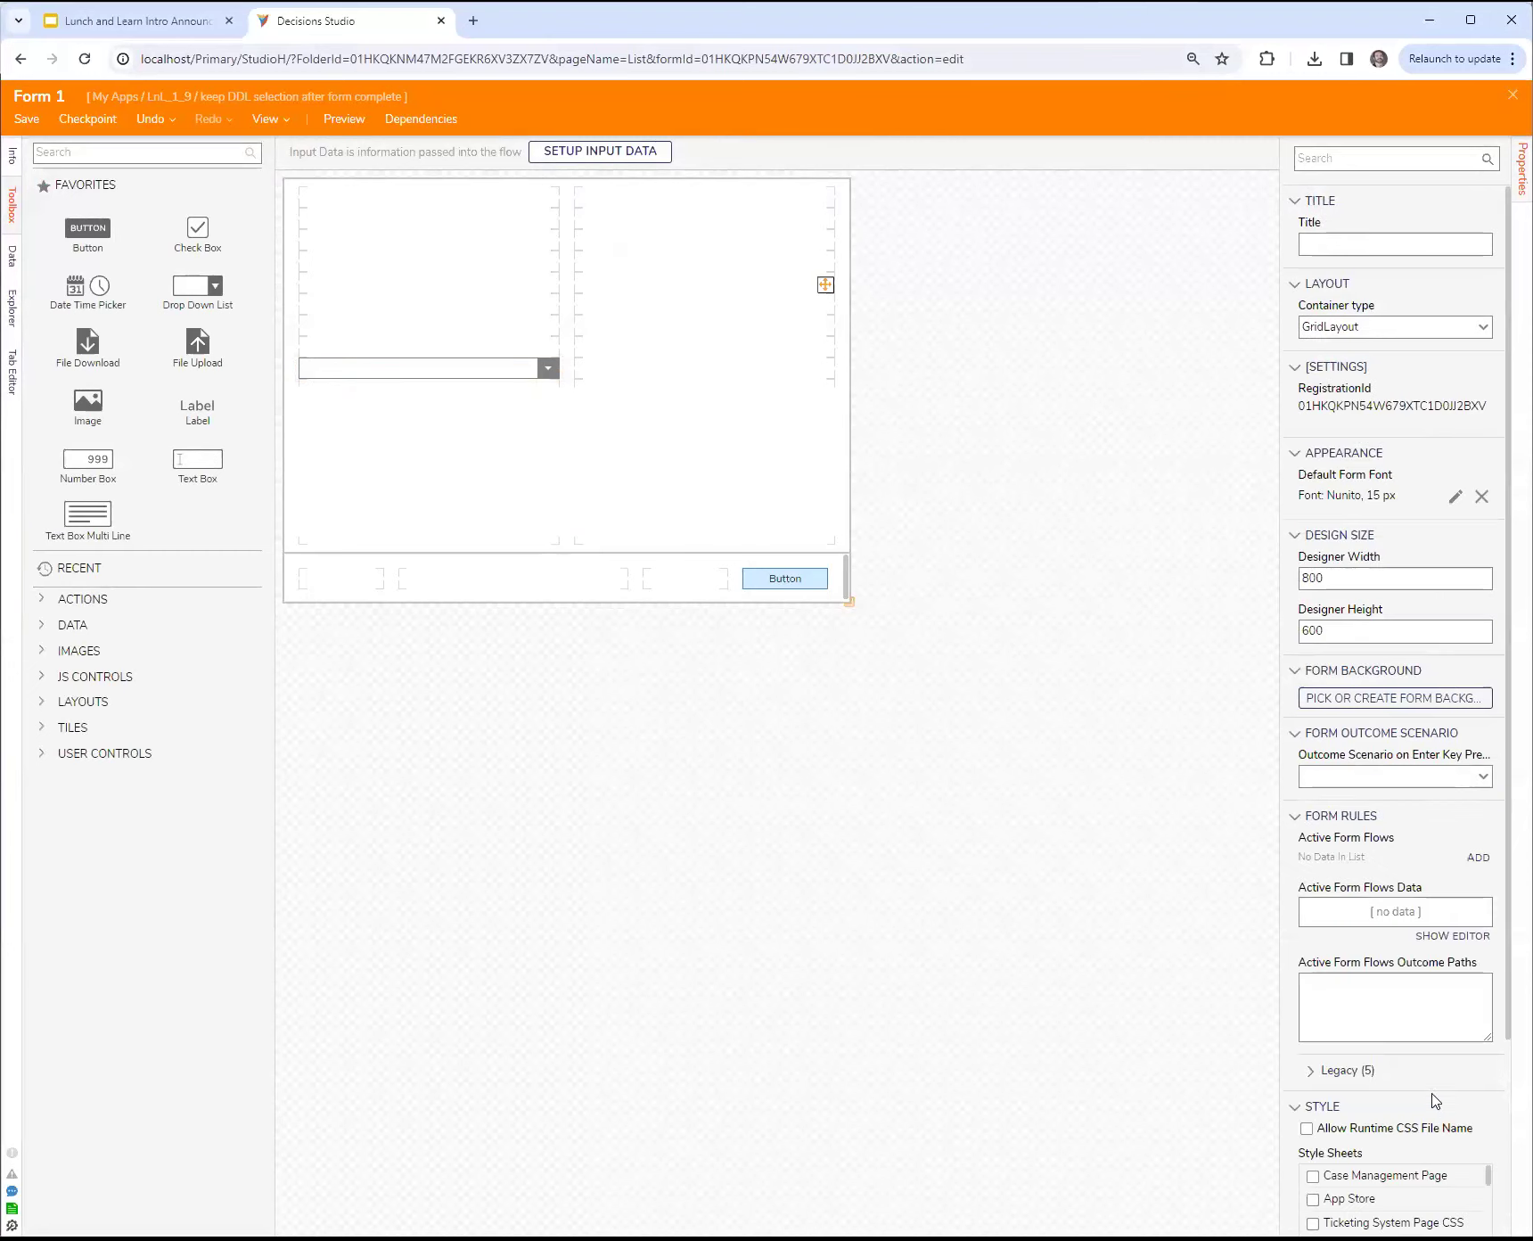
# Step: Examine the drop-down's Output Data settings, including Selected Item(s) Data Name, and return to the flow
pyautogui.scroll(-2, 1435, 1114)
pyautogui.scroll(-3, 1390, 1074)
pyautogui.scroll(-2, 1392, 1076)
pyautogui.scroll(-2, 1410, 1117)
pyautogui.scroll(3, 1352, 908)
pyautogui.click(470, 369)
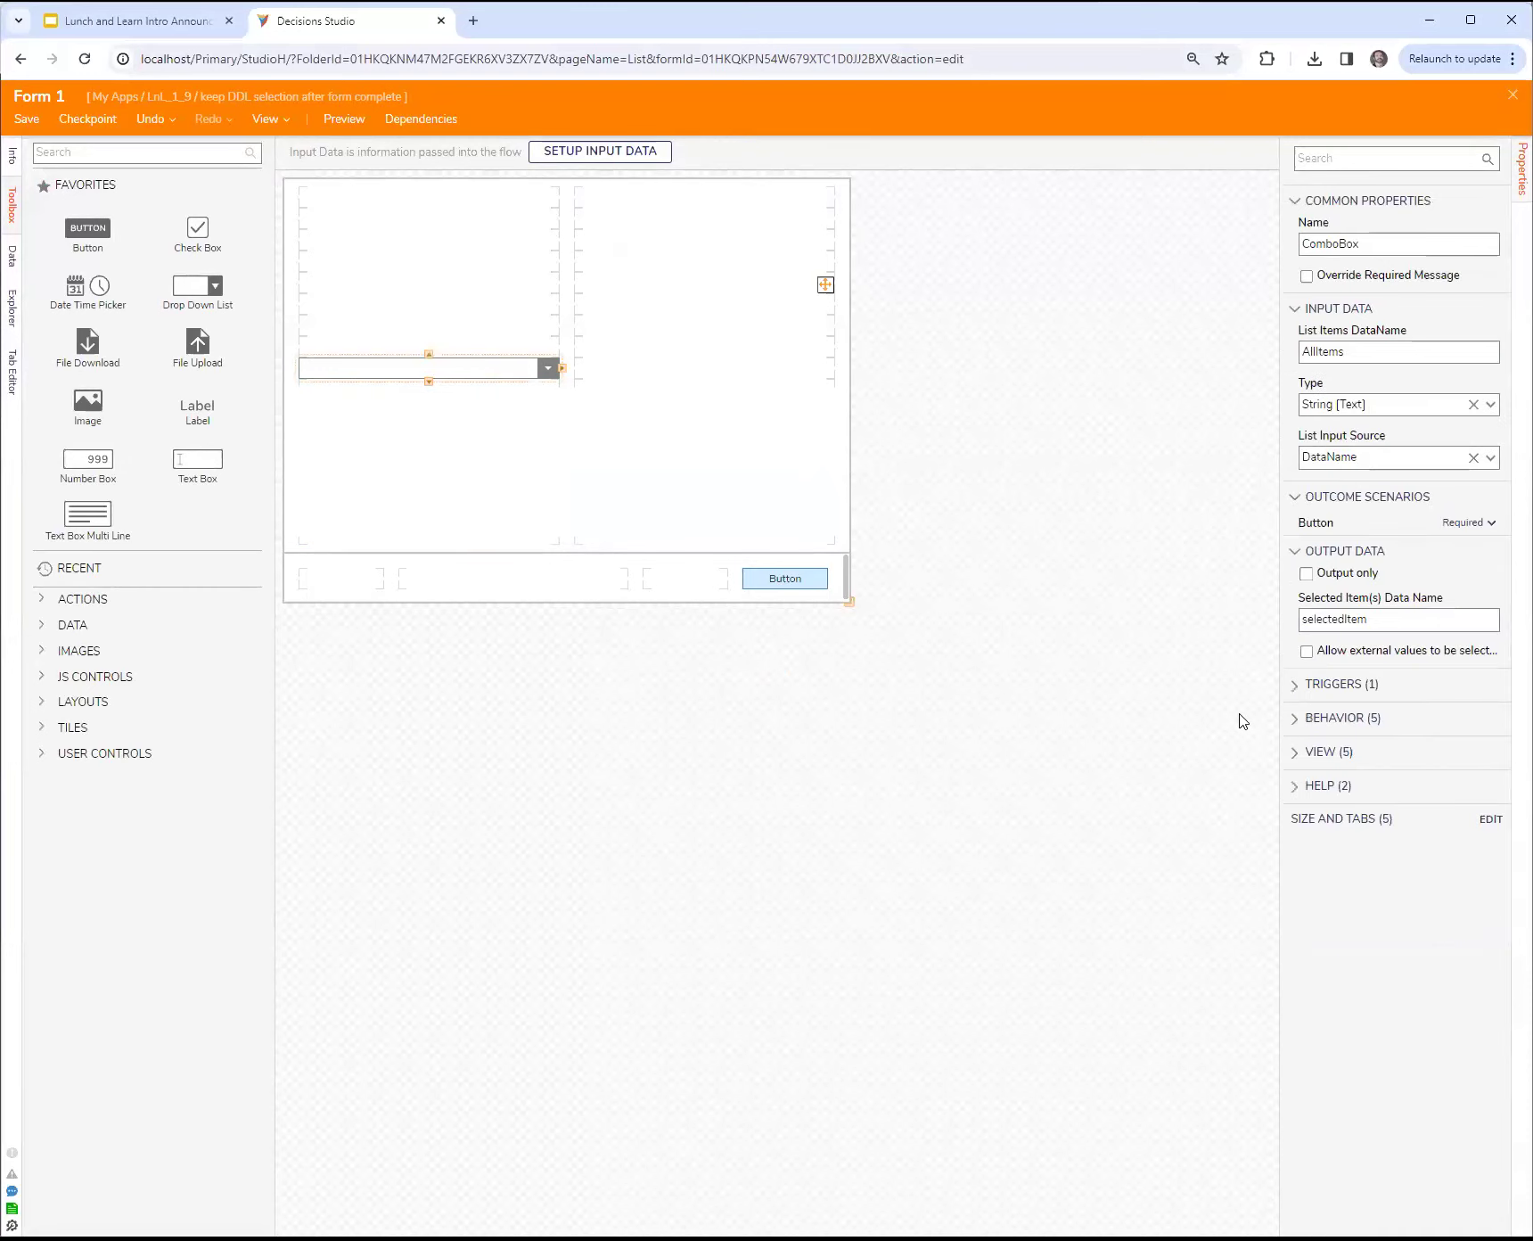
pyautogui.moveTo(1281, 654); pyautogui.dragTo(1156, 670)
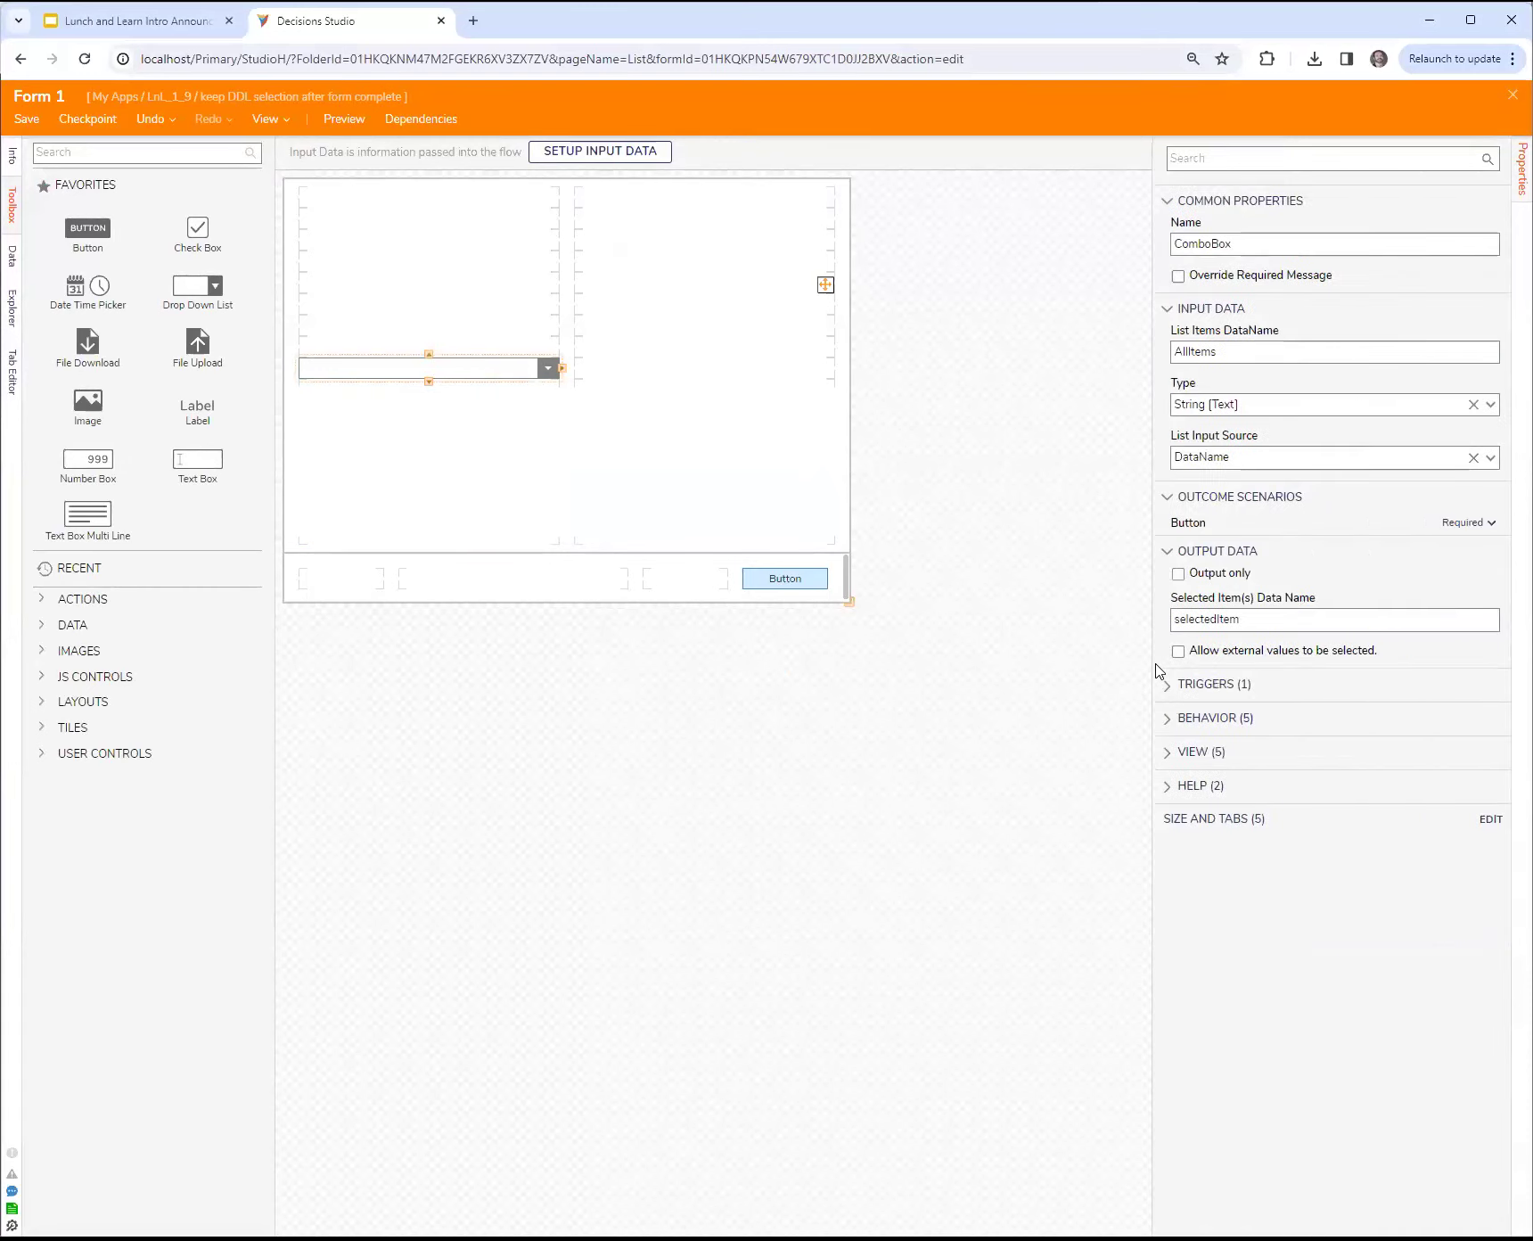
pyautogui.click(1289, 623)
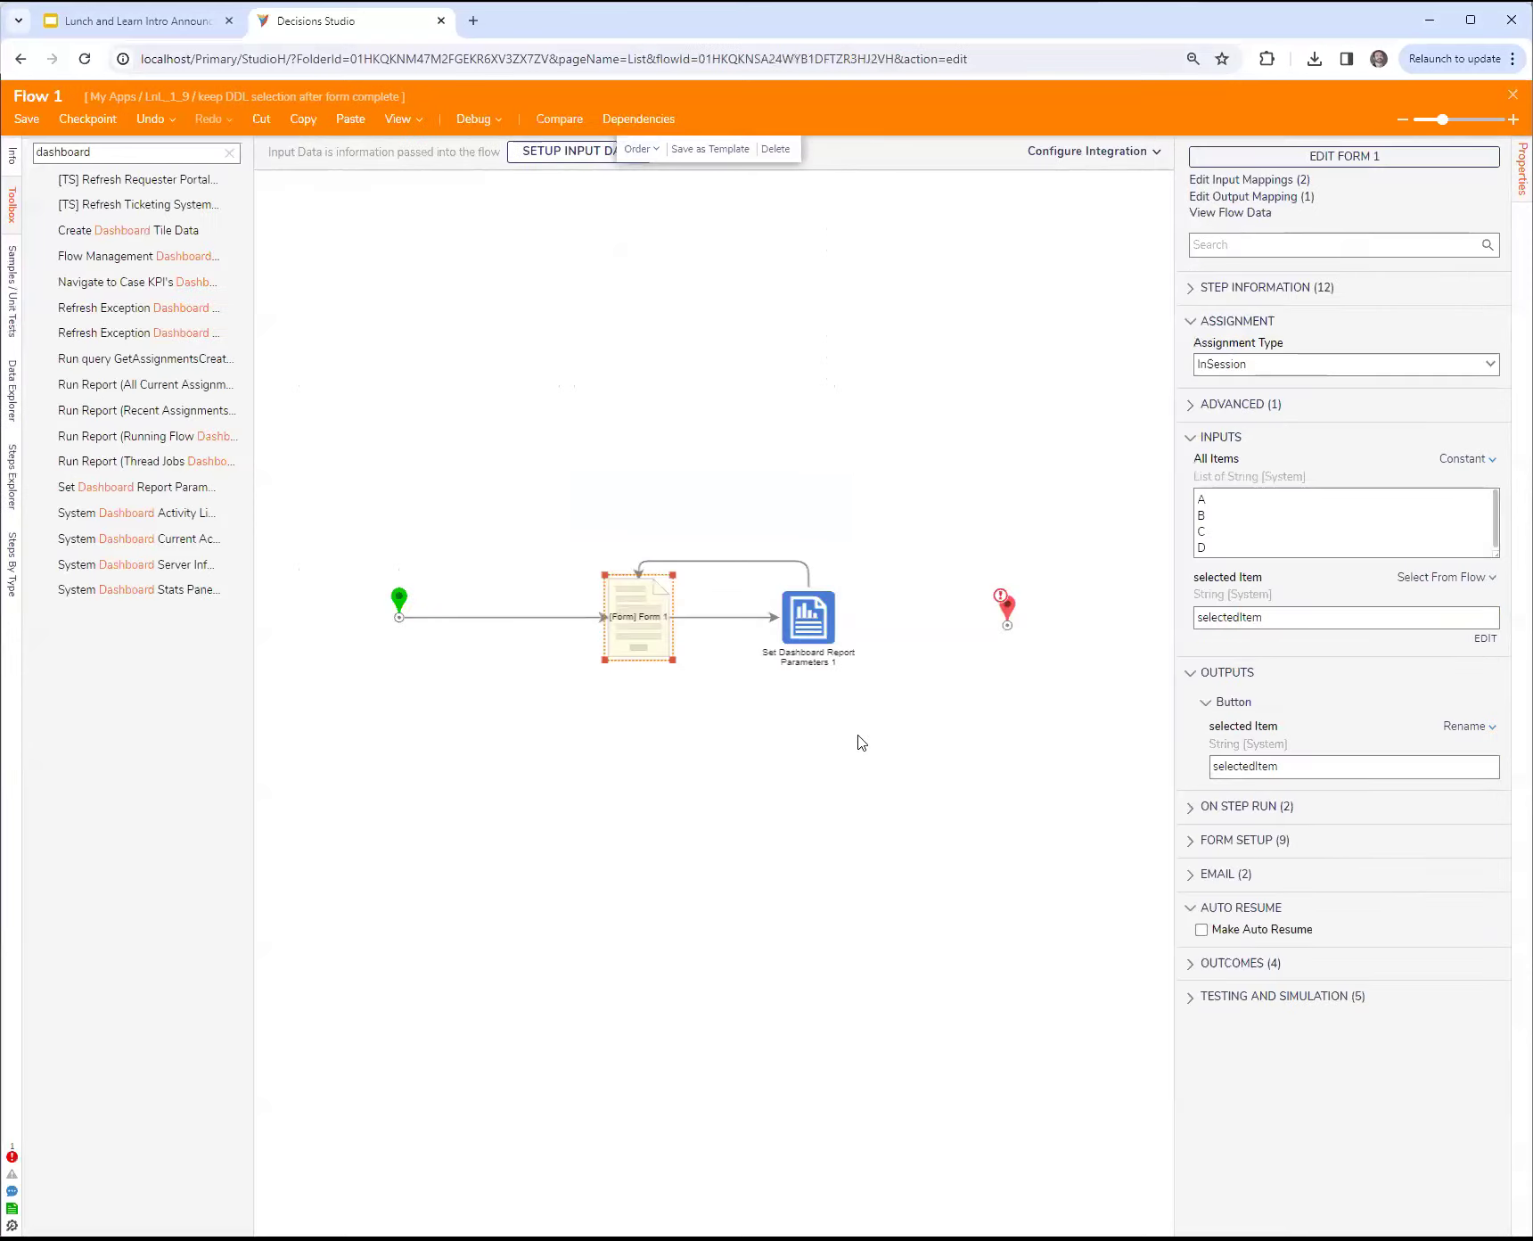
pyautogui.click(858, 736)
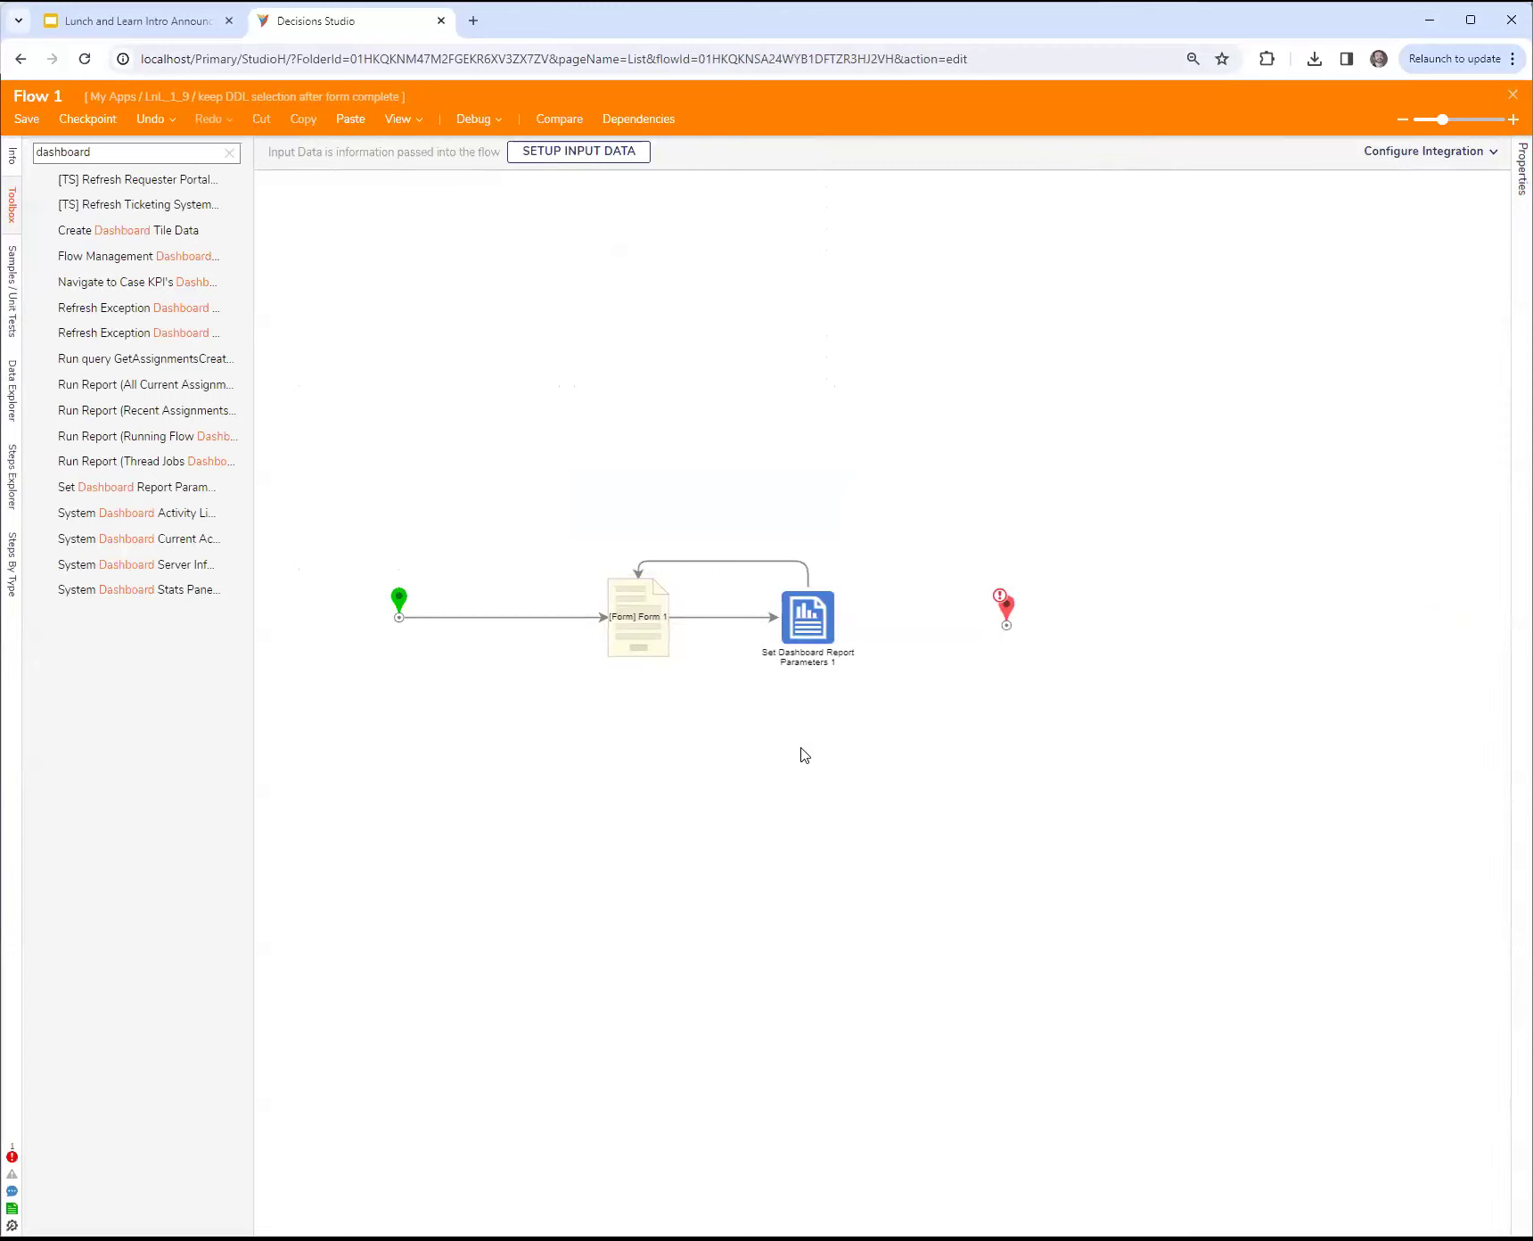
# Step: Move the flow's end step slightly farther away from the Set Dashboard Report Parameters step
pyautogui.moveTo(1006, 610); pyautogui.dragTo(1058, 625)
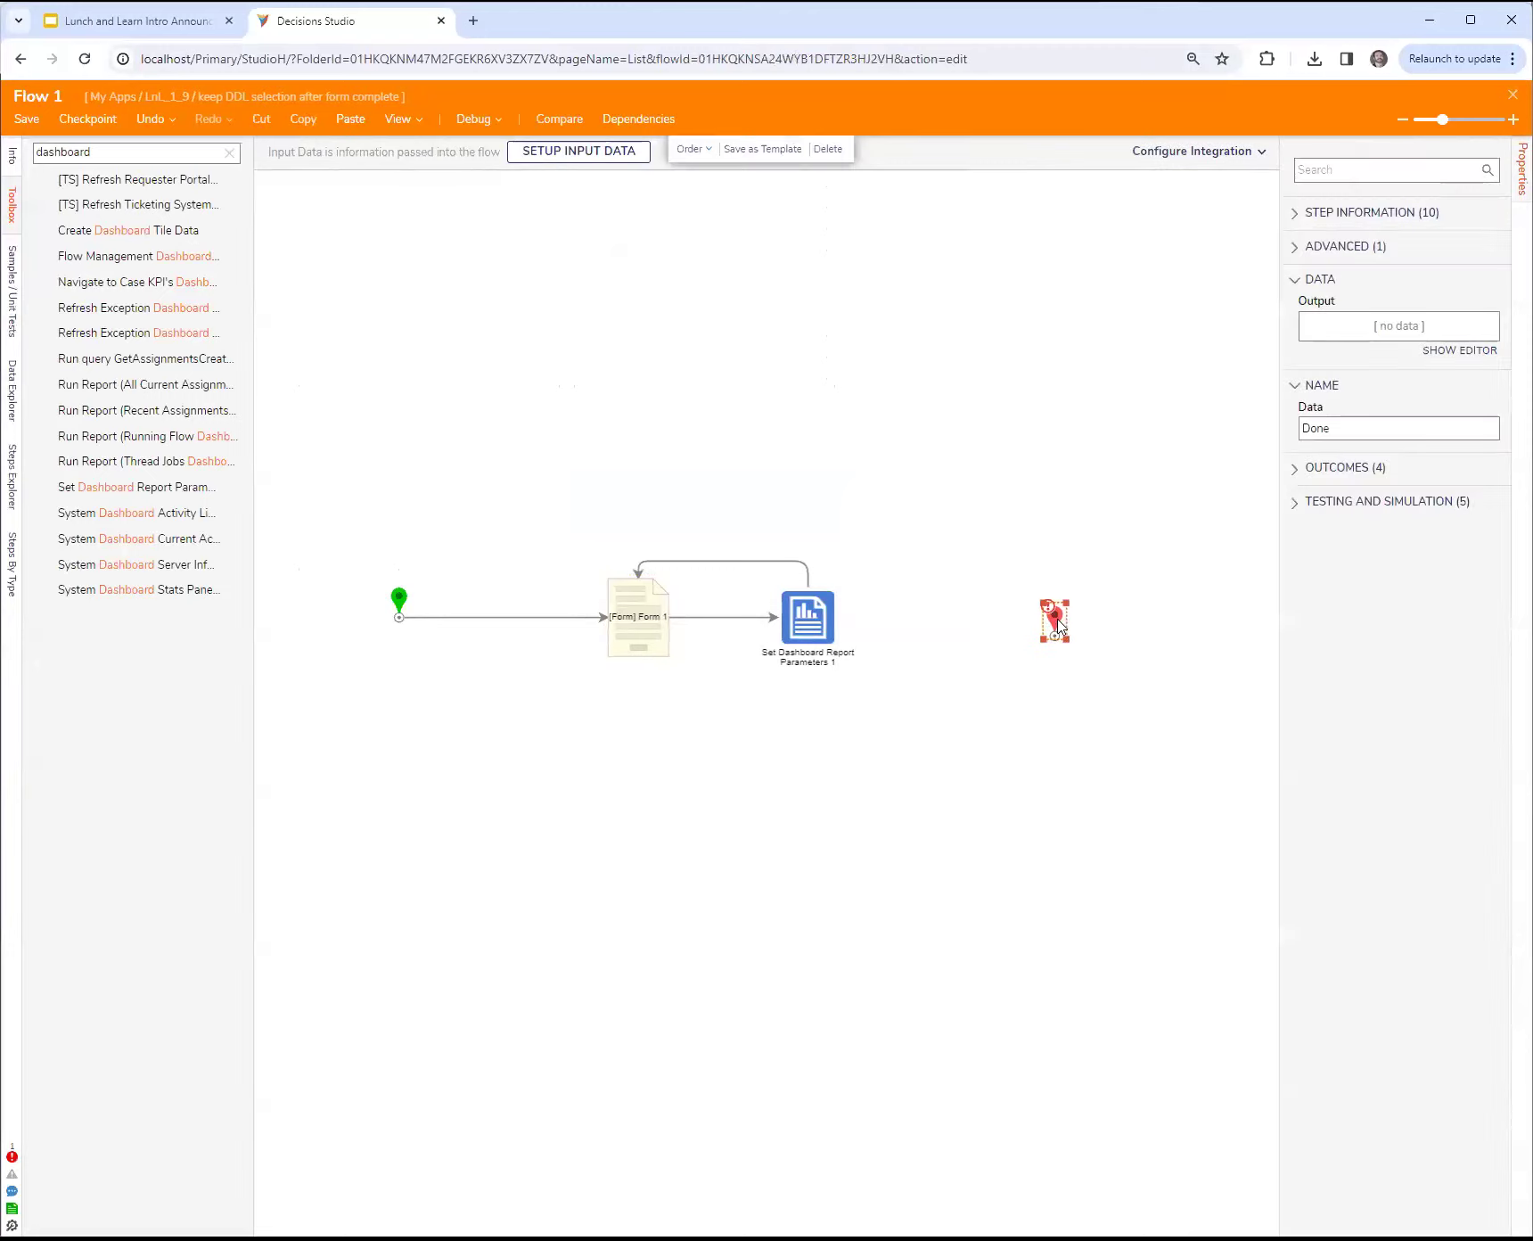
pyautogui.click(571, 554)
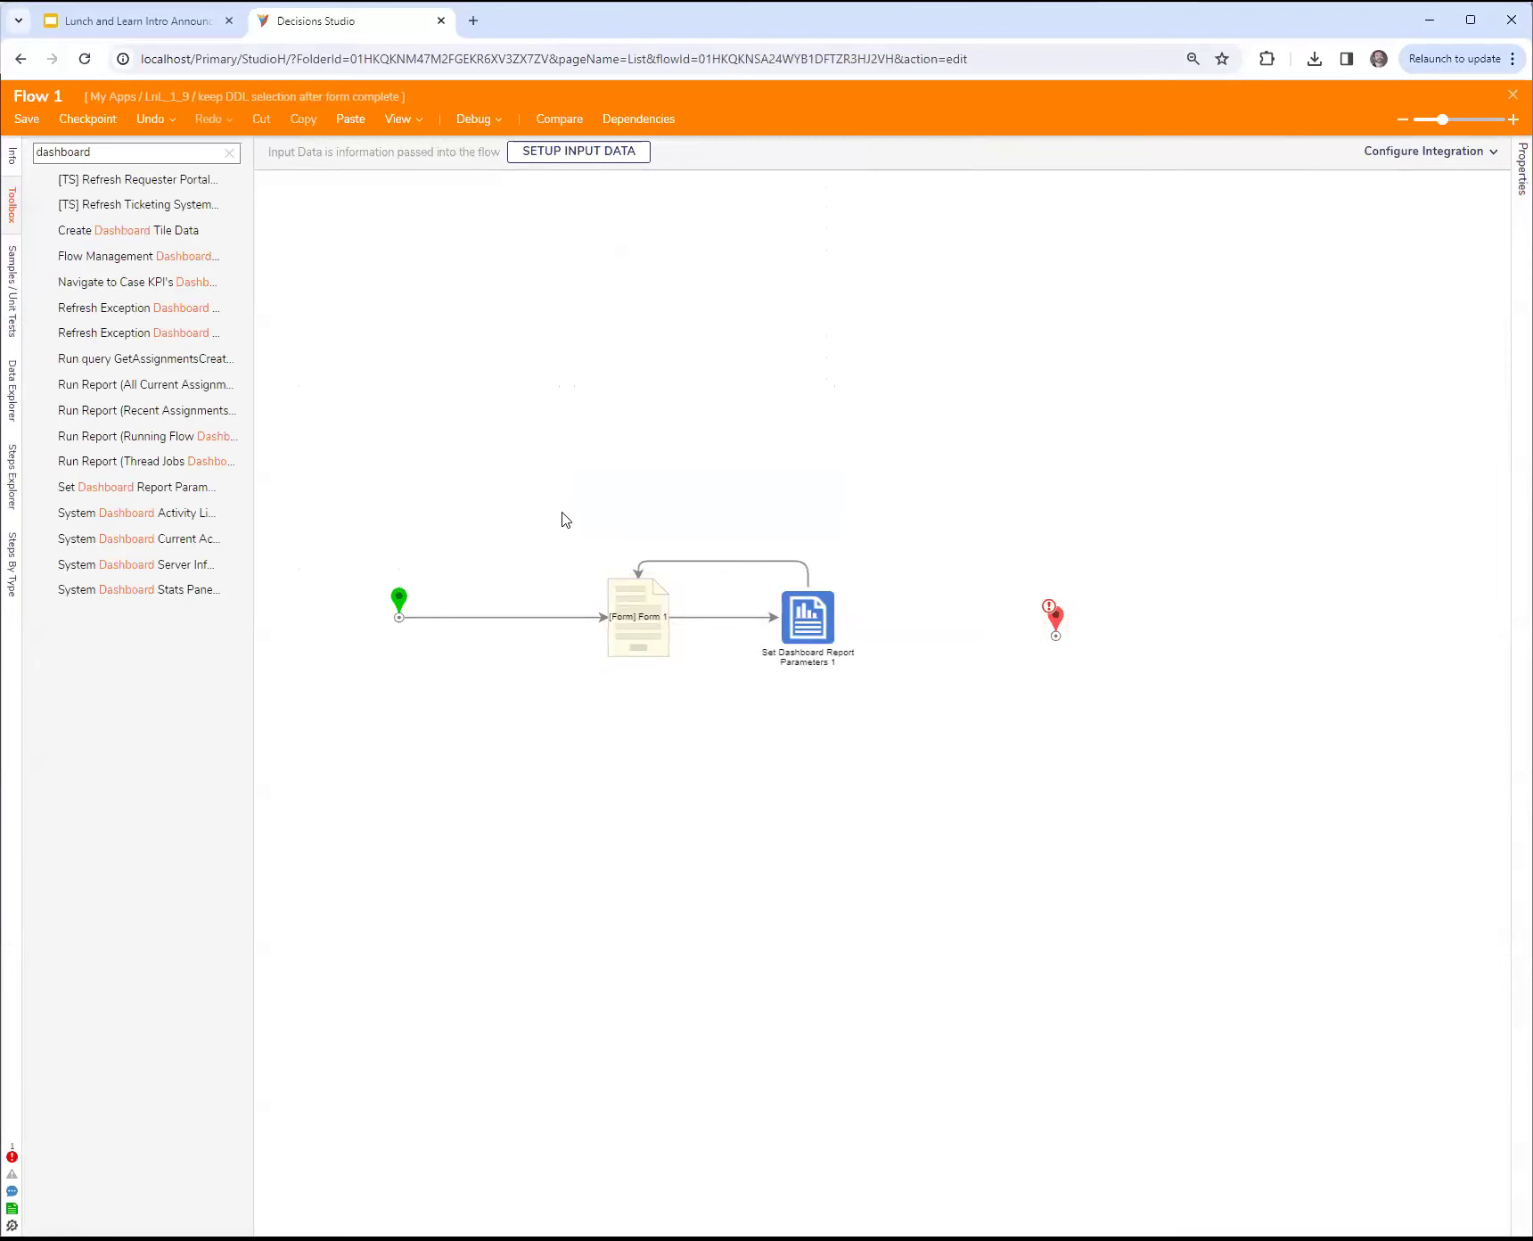
# Step: Compare the Form 1 step's selected Item output name with the data mapped to its selected Item input
pyautogui.click(638, 638)
pyautogui.click(1407, 765)
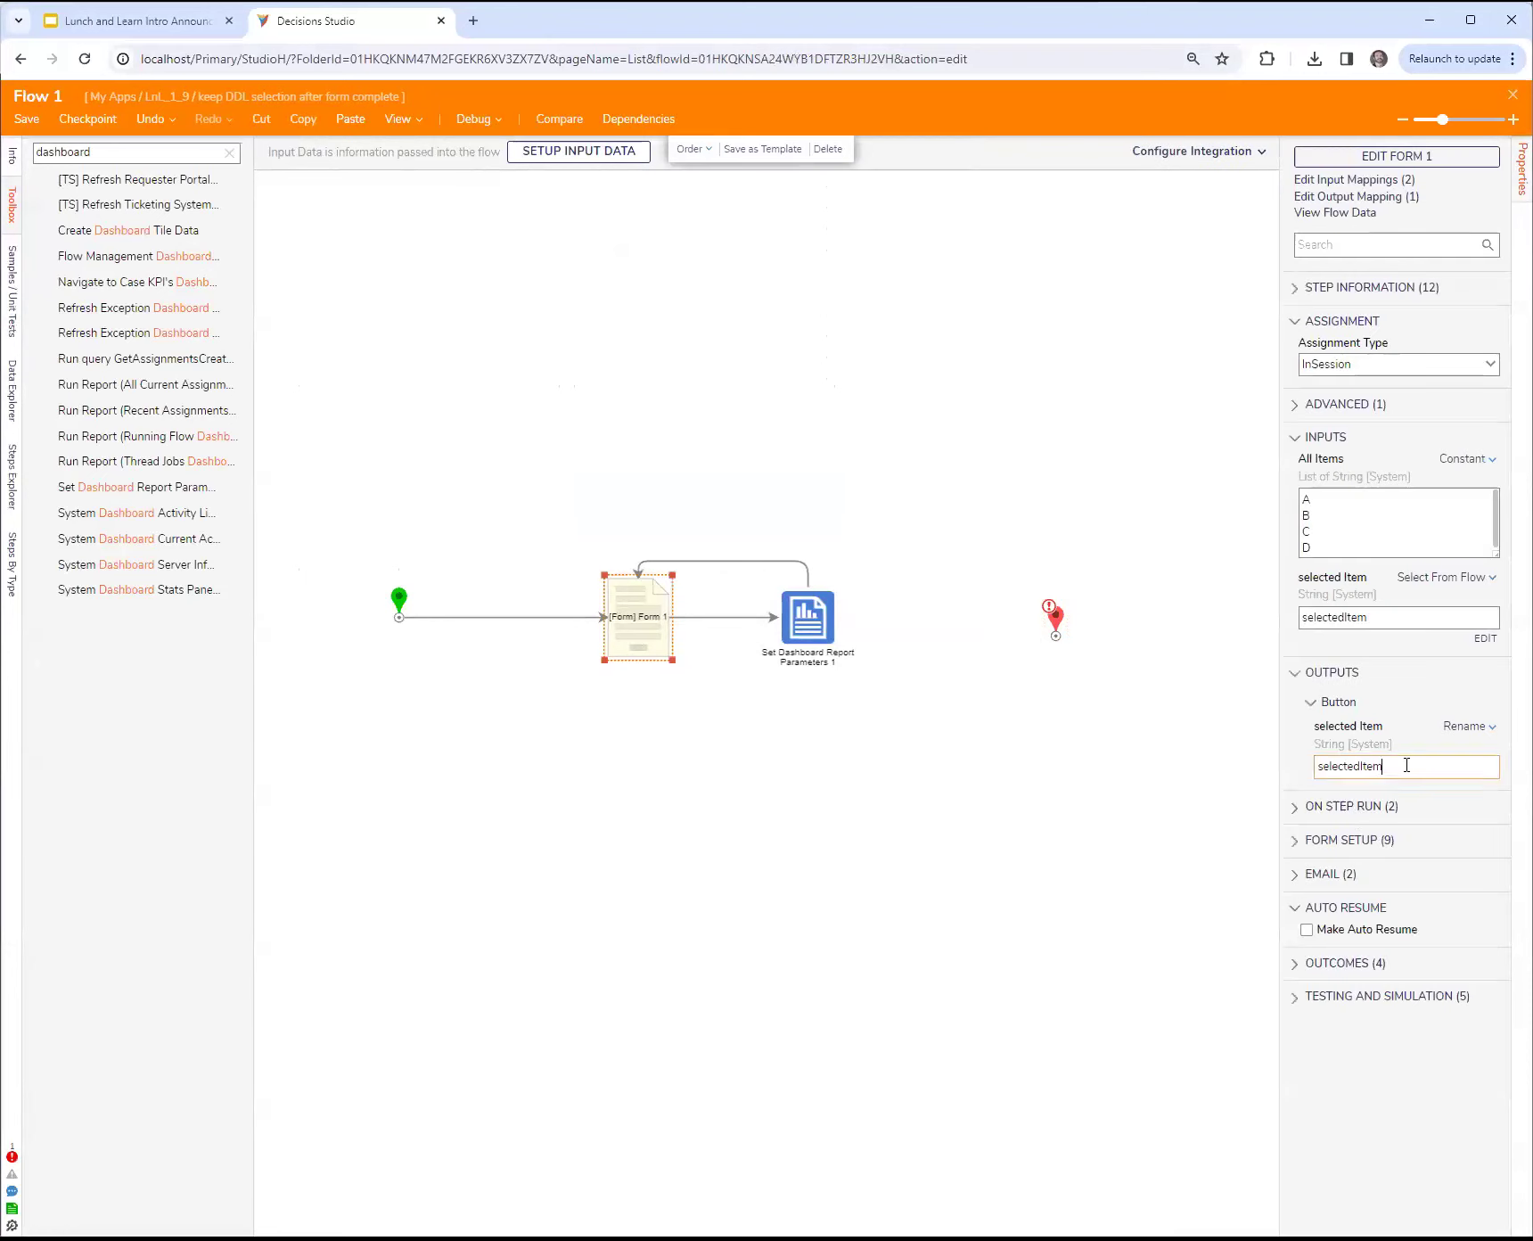
pyautogui.moveTo(1406, 765); pyautogui.dragTo(1191, 774)
pyautogui.moveTo(1423, 768); pyautogui.dragTo(1248, 767)
pyautogui.moveTo(1395, 619); pyautogui.dragTo(1253, 625)
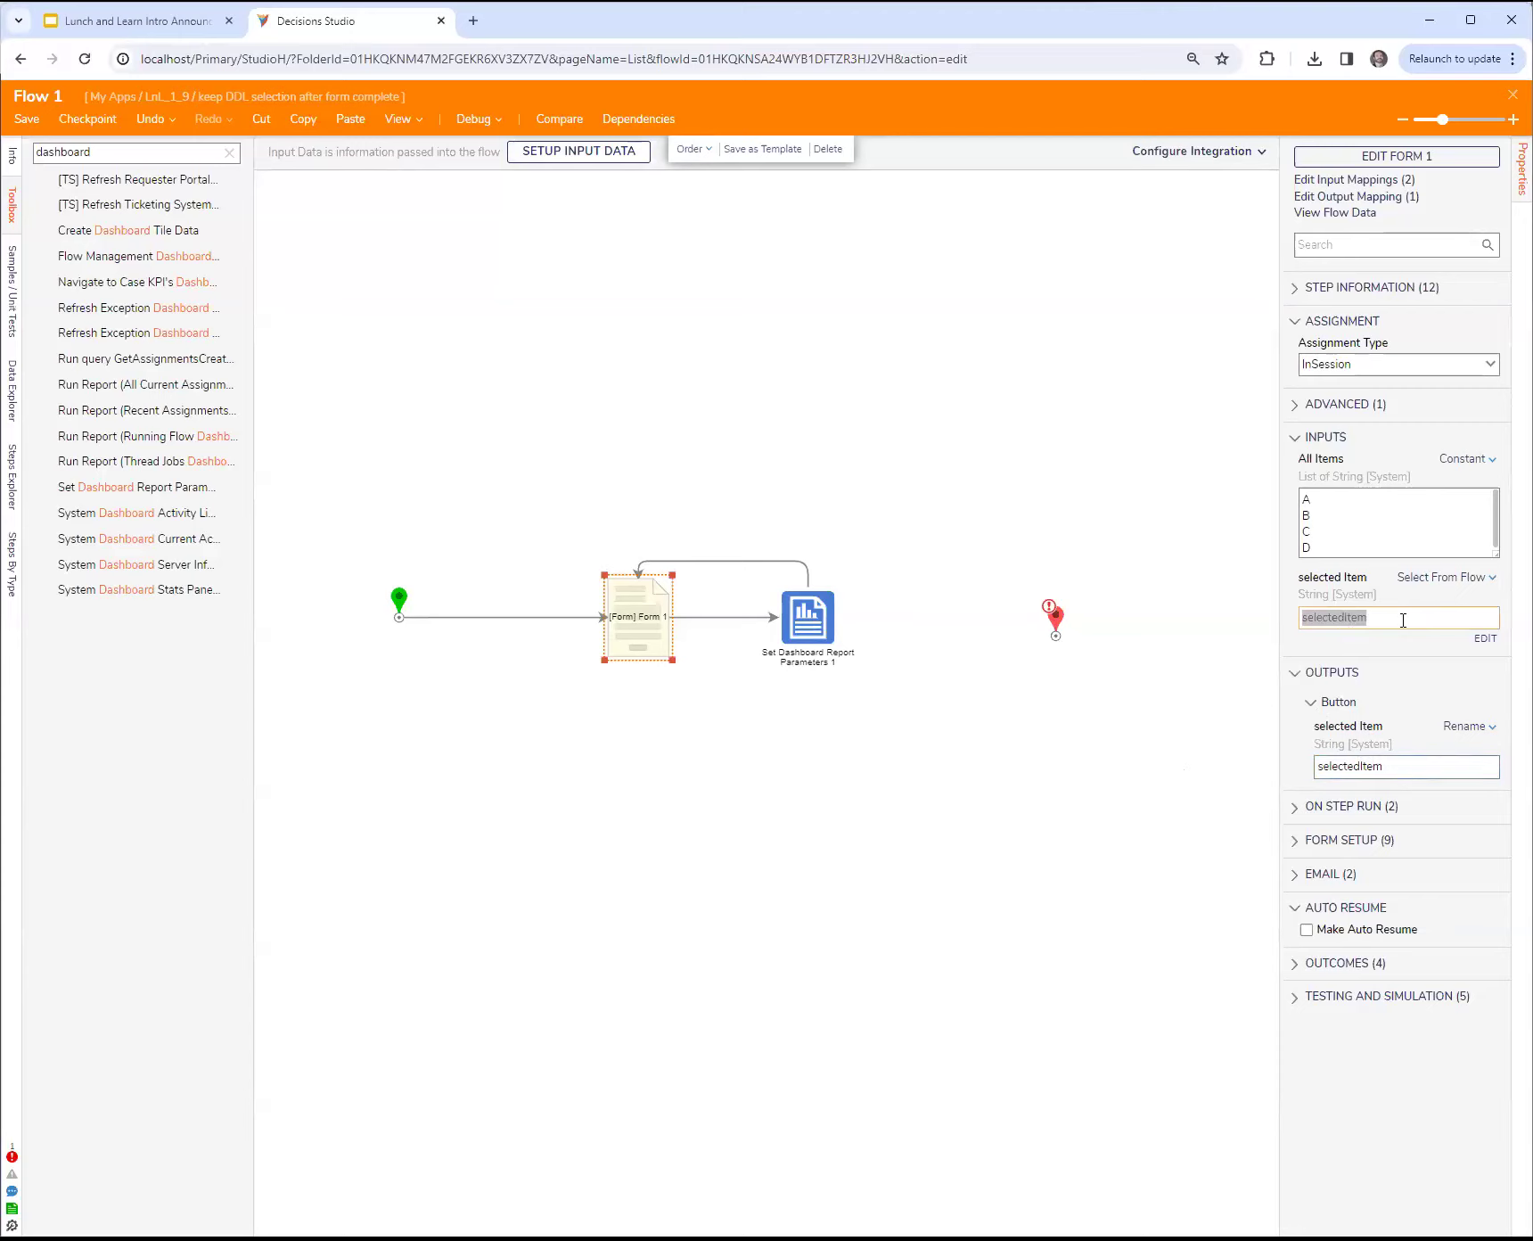
# Step: Examine the flow data available to Form 1's selected Item input with the loop link in place, and cancel the data picker
pyautogui.click(813, 565)
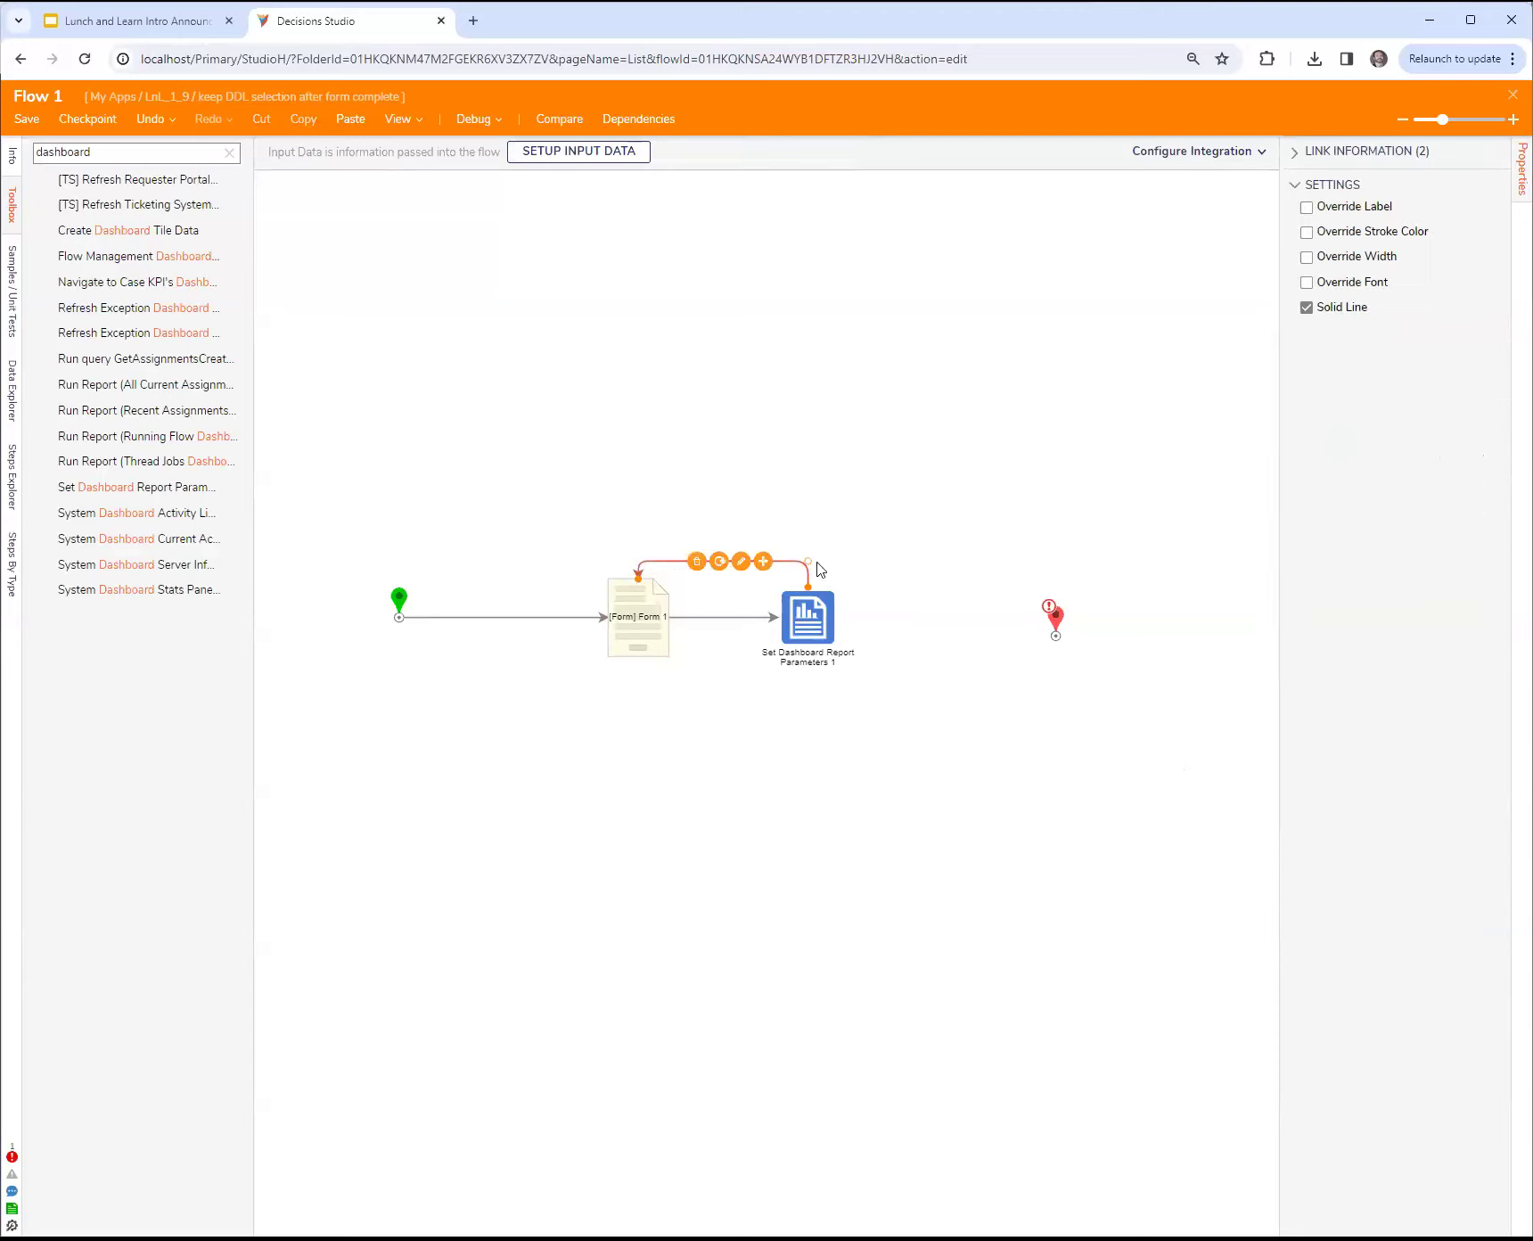
pyautogui.click(629, 608)
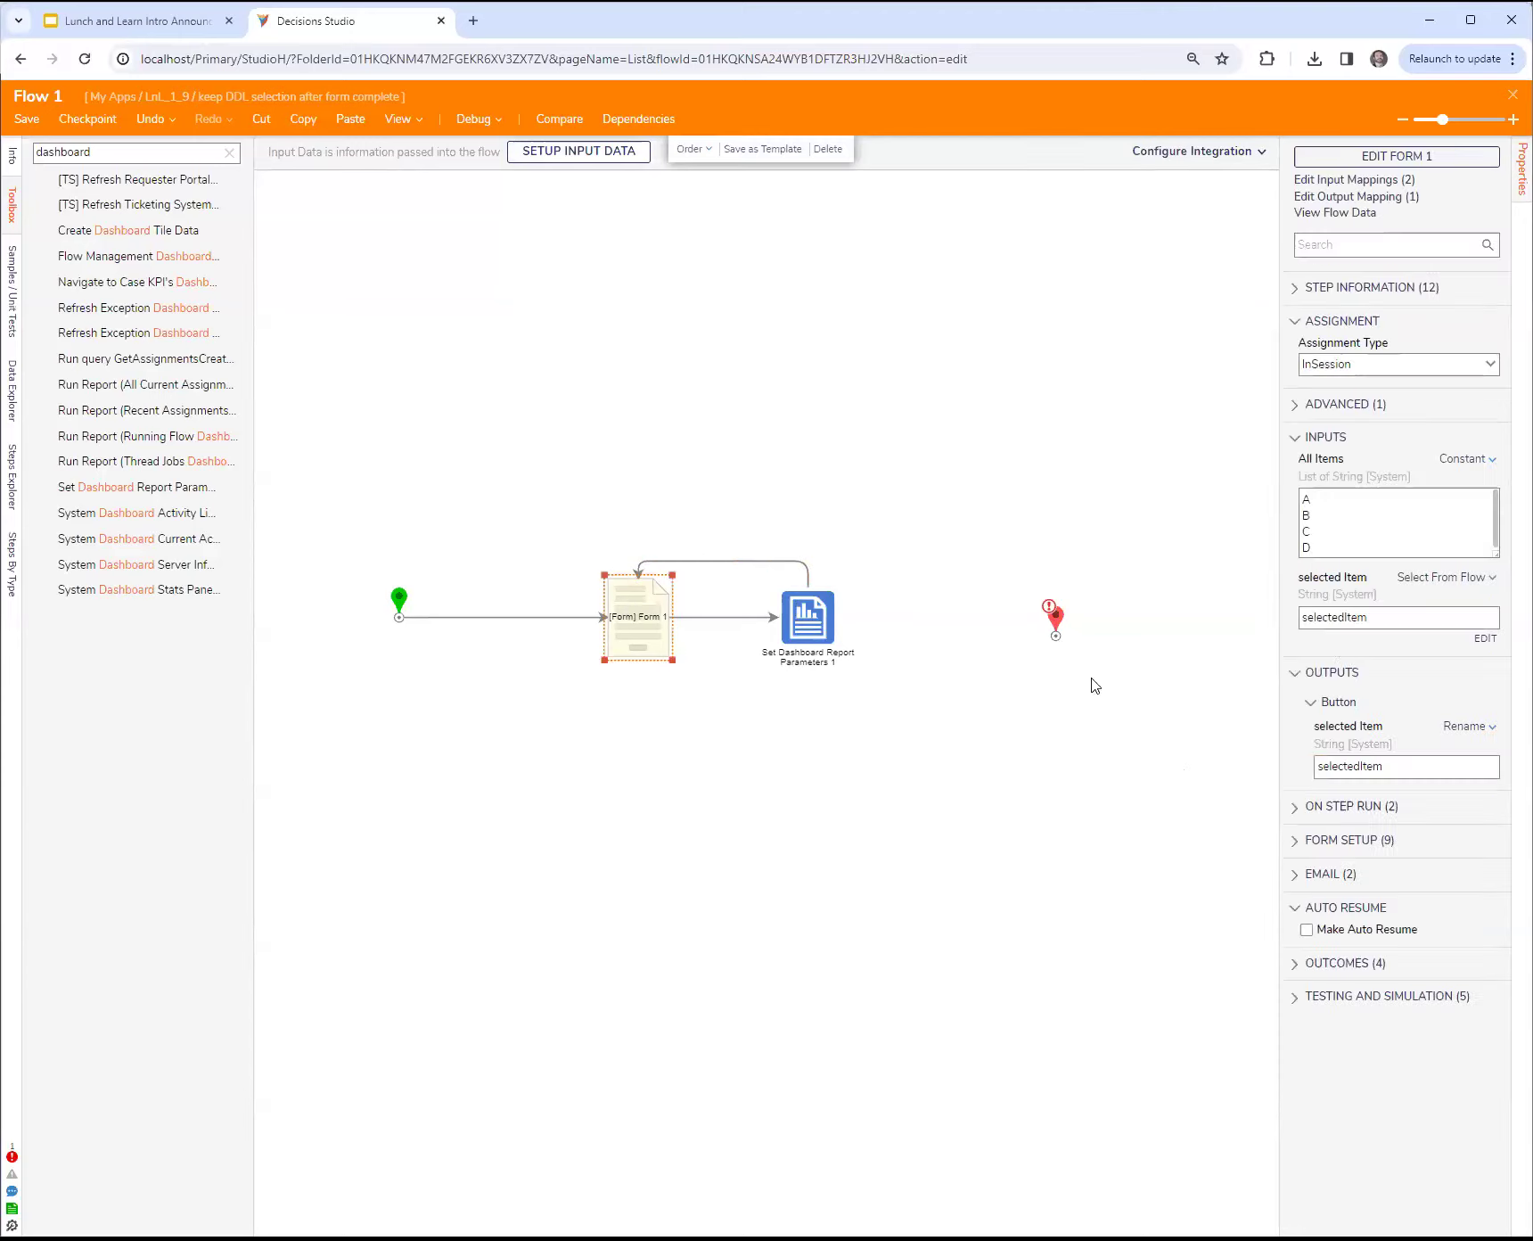
pyautogui.click(1484, 638)
pyautogui.click(1105, 451)
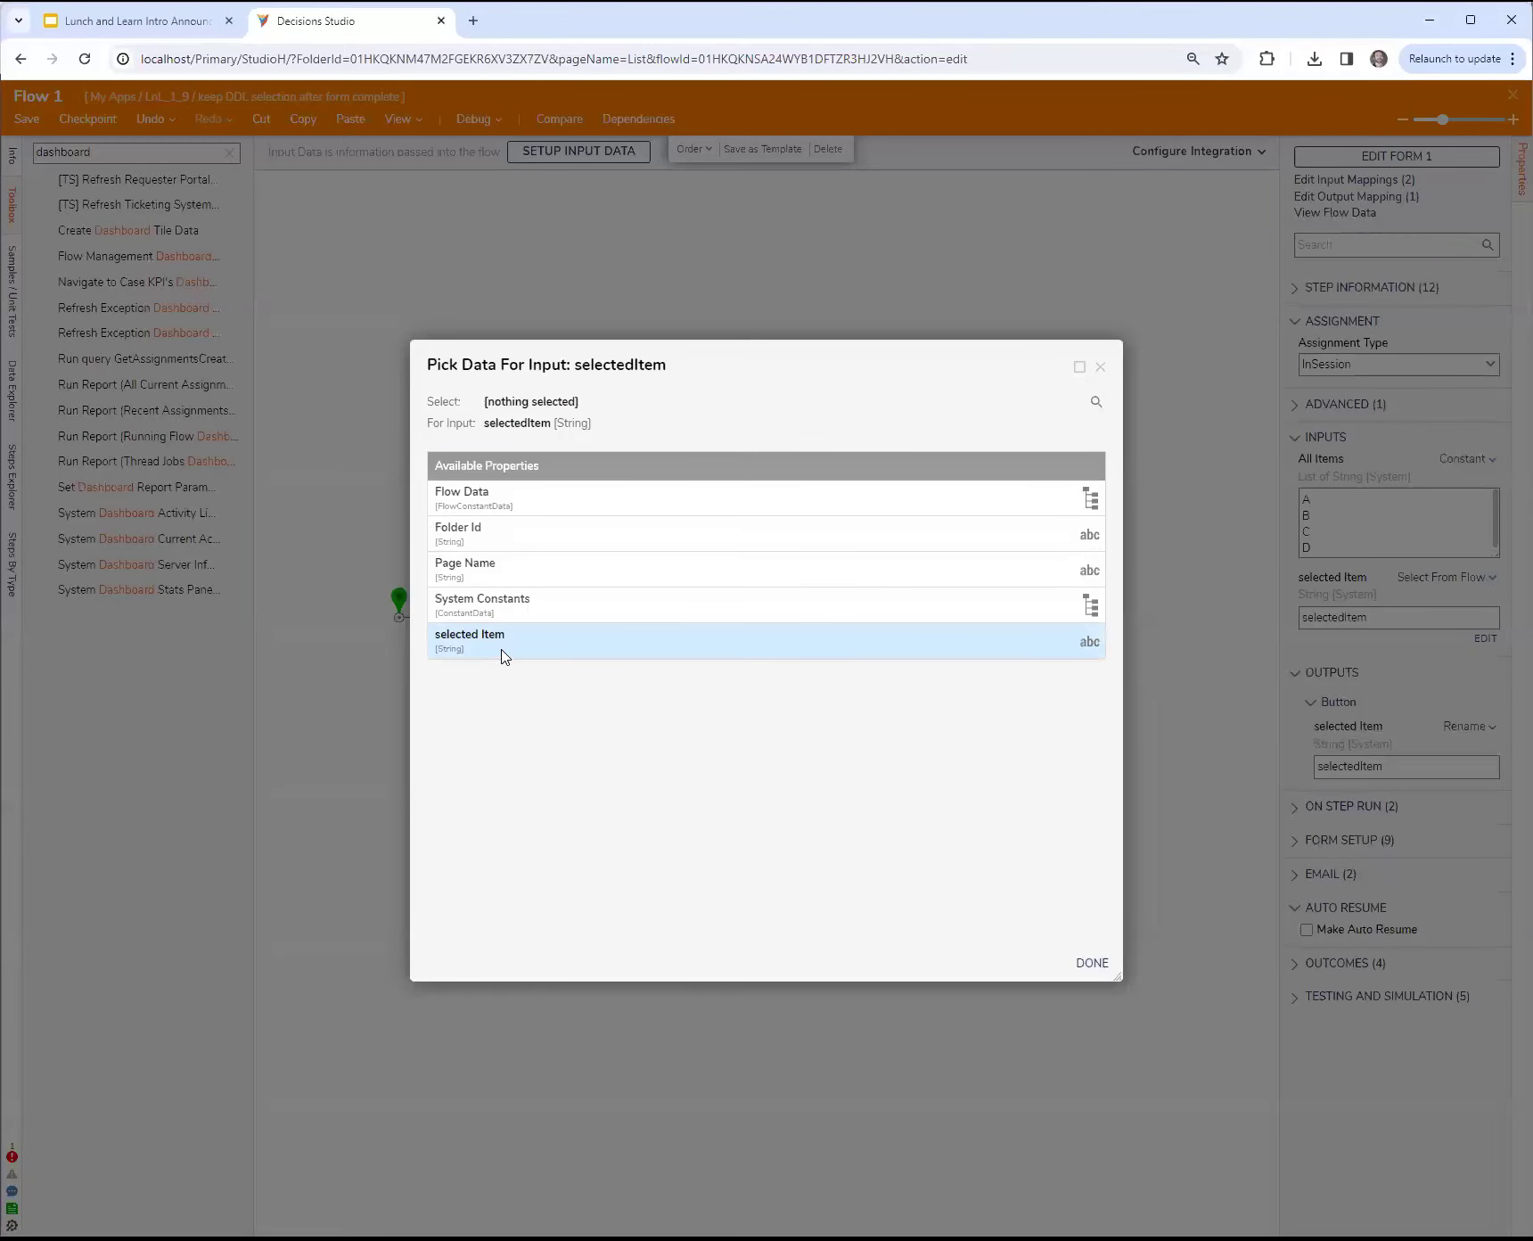
pyautogui.moveTo(777, 360); pyautogui.dragTo(745, 385)
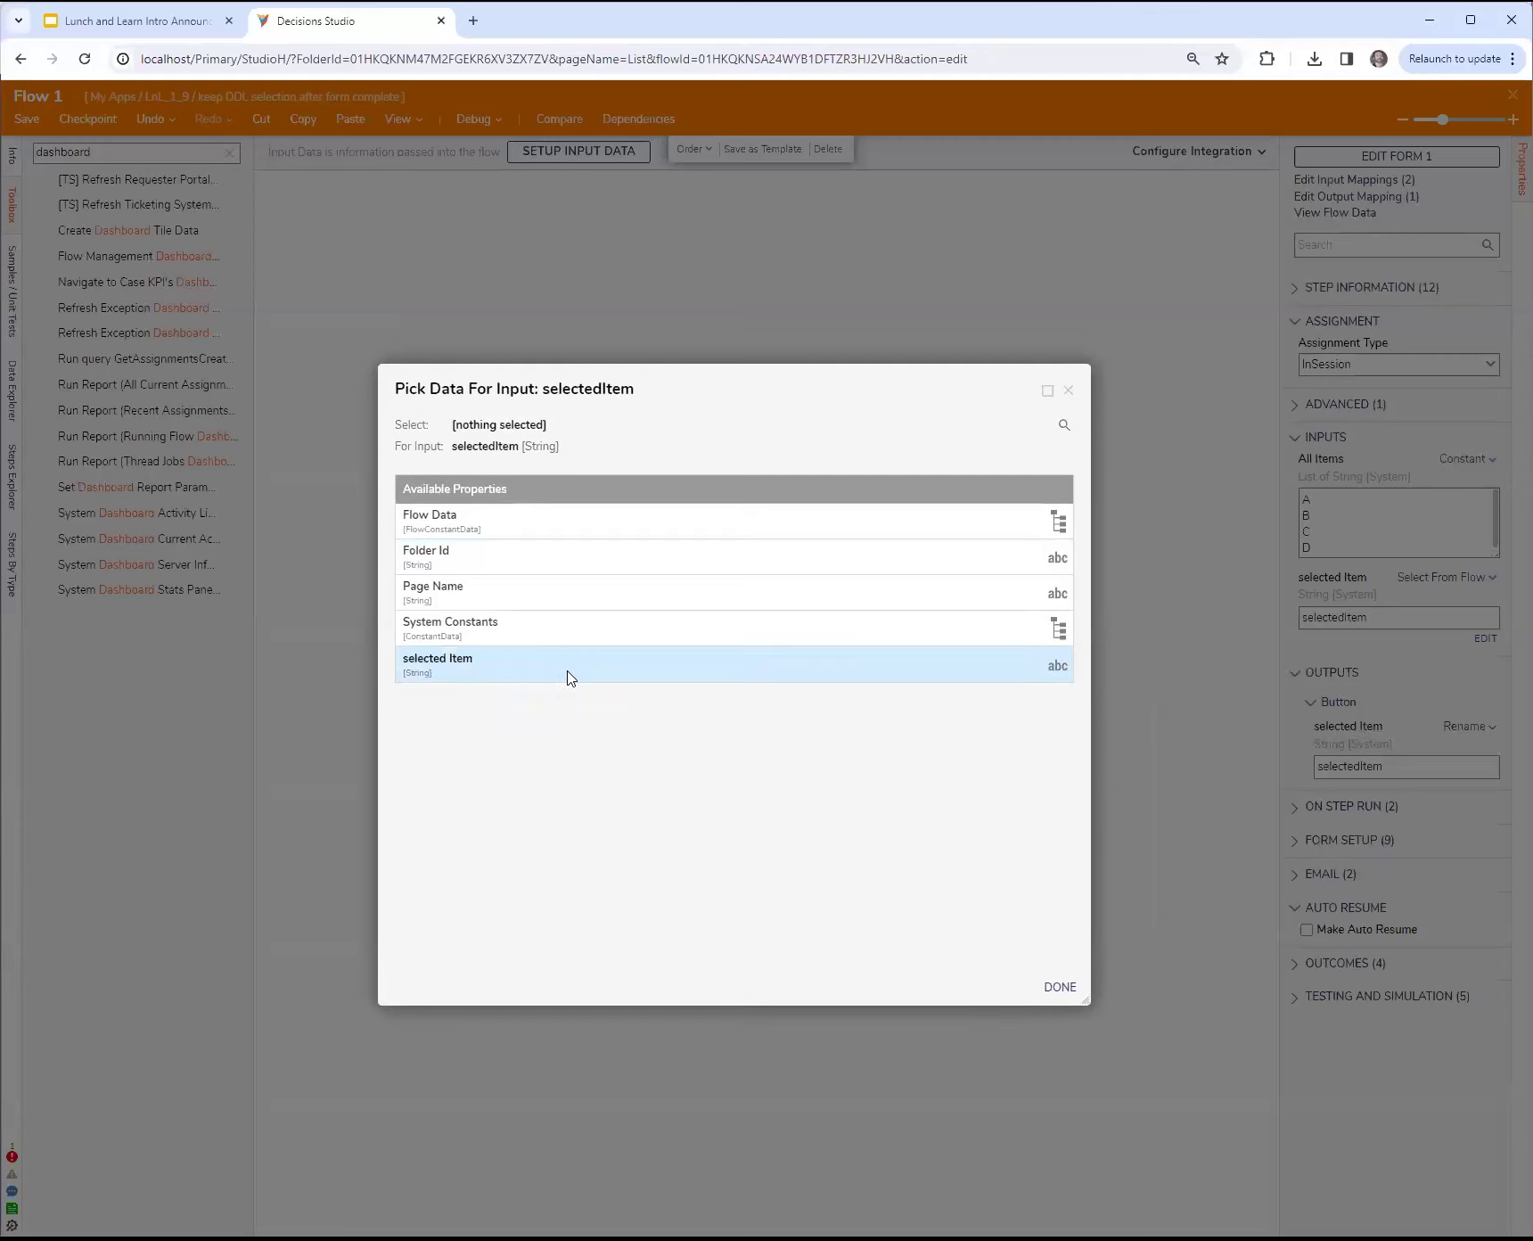
pyautogui.click(1068, 390)
# Step: Temporarily remove the loop link back to Form 1 to check which data its selected Item input offers, and restore the link
pyautogui.click(775, 560)
pyautogui.press('Delete')
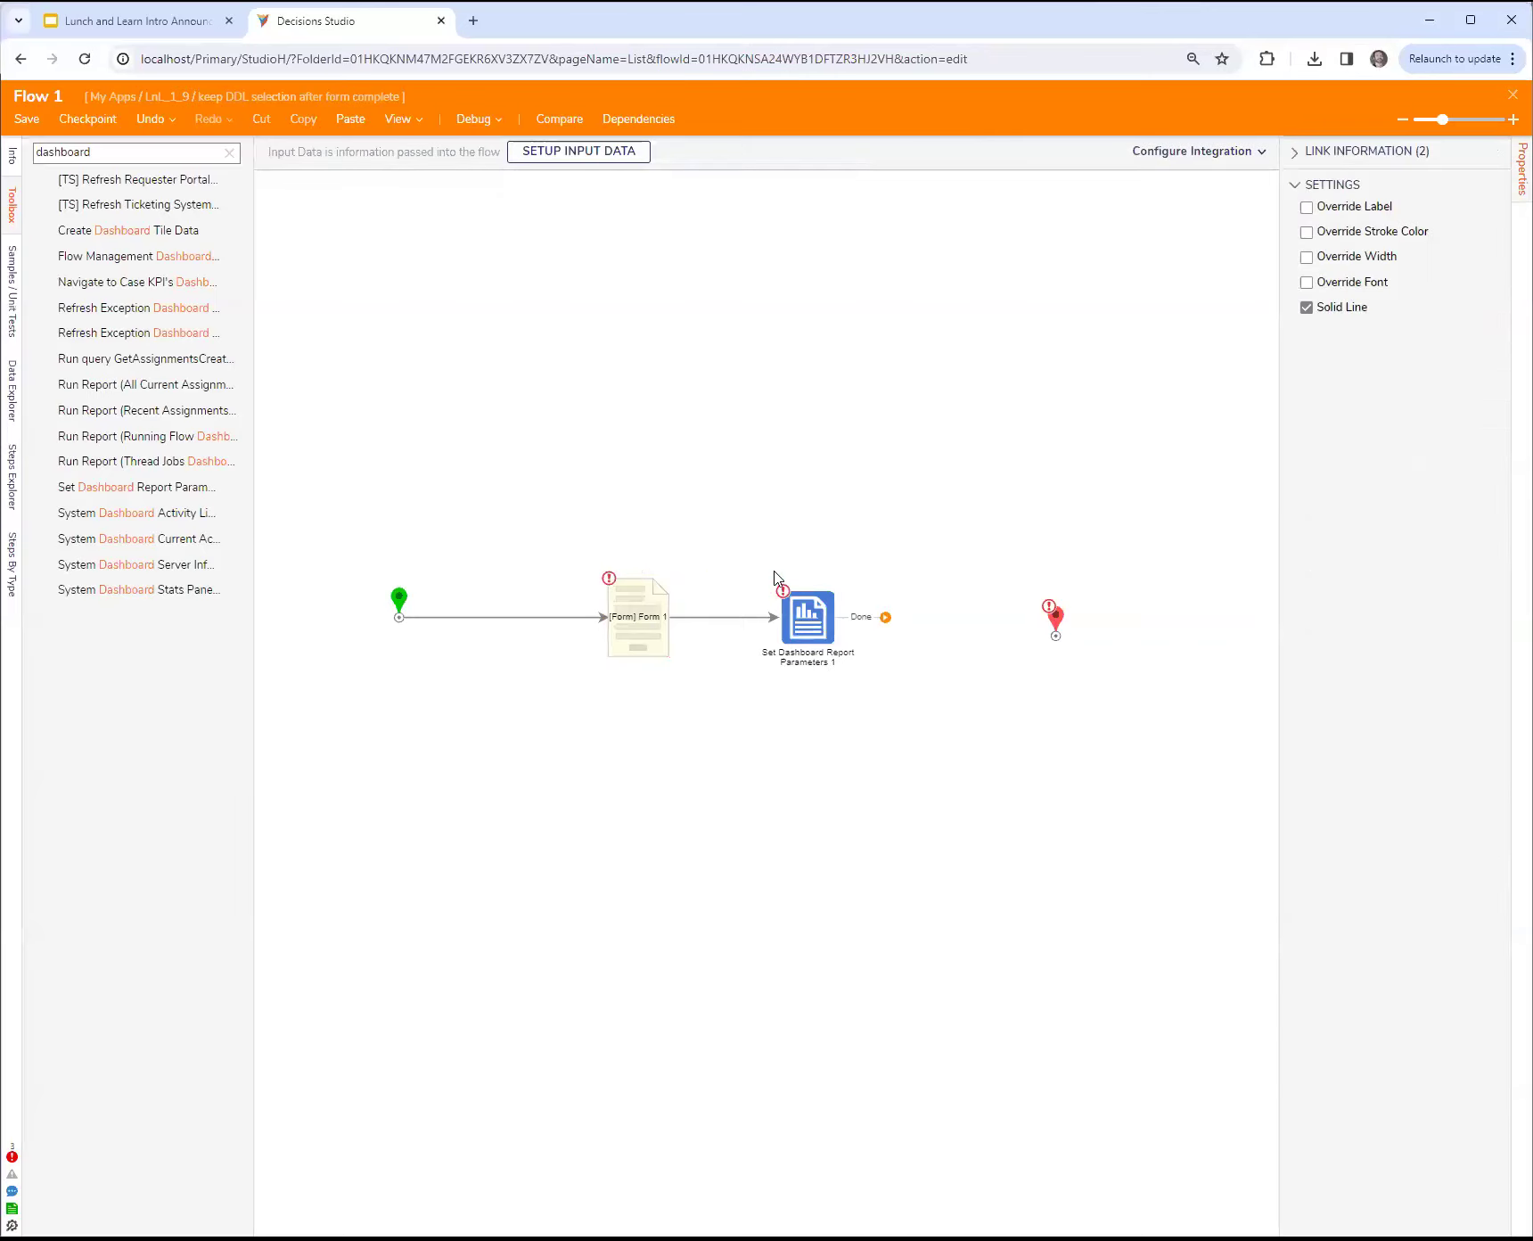
pyautogui.click(647, 633)
pyautogui.click(1483, 638)
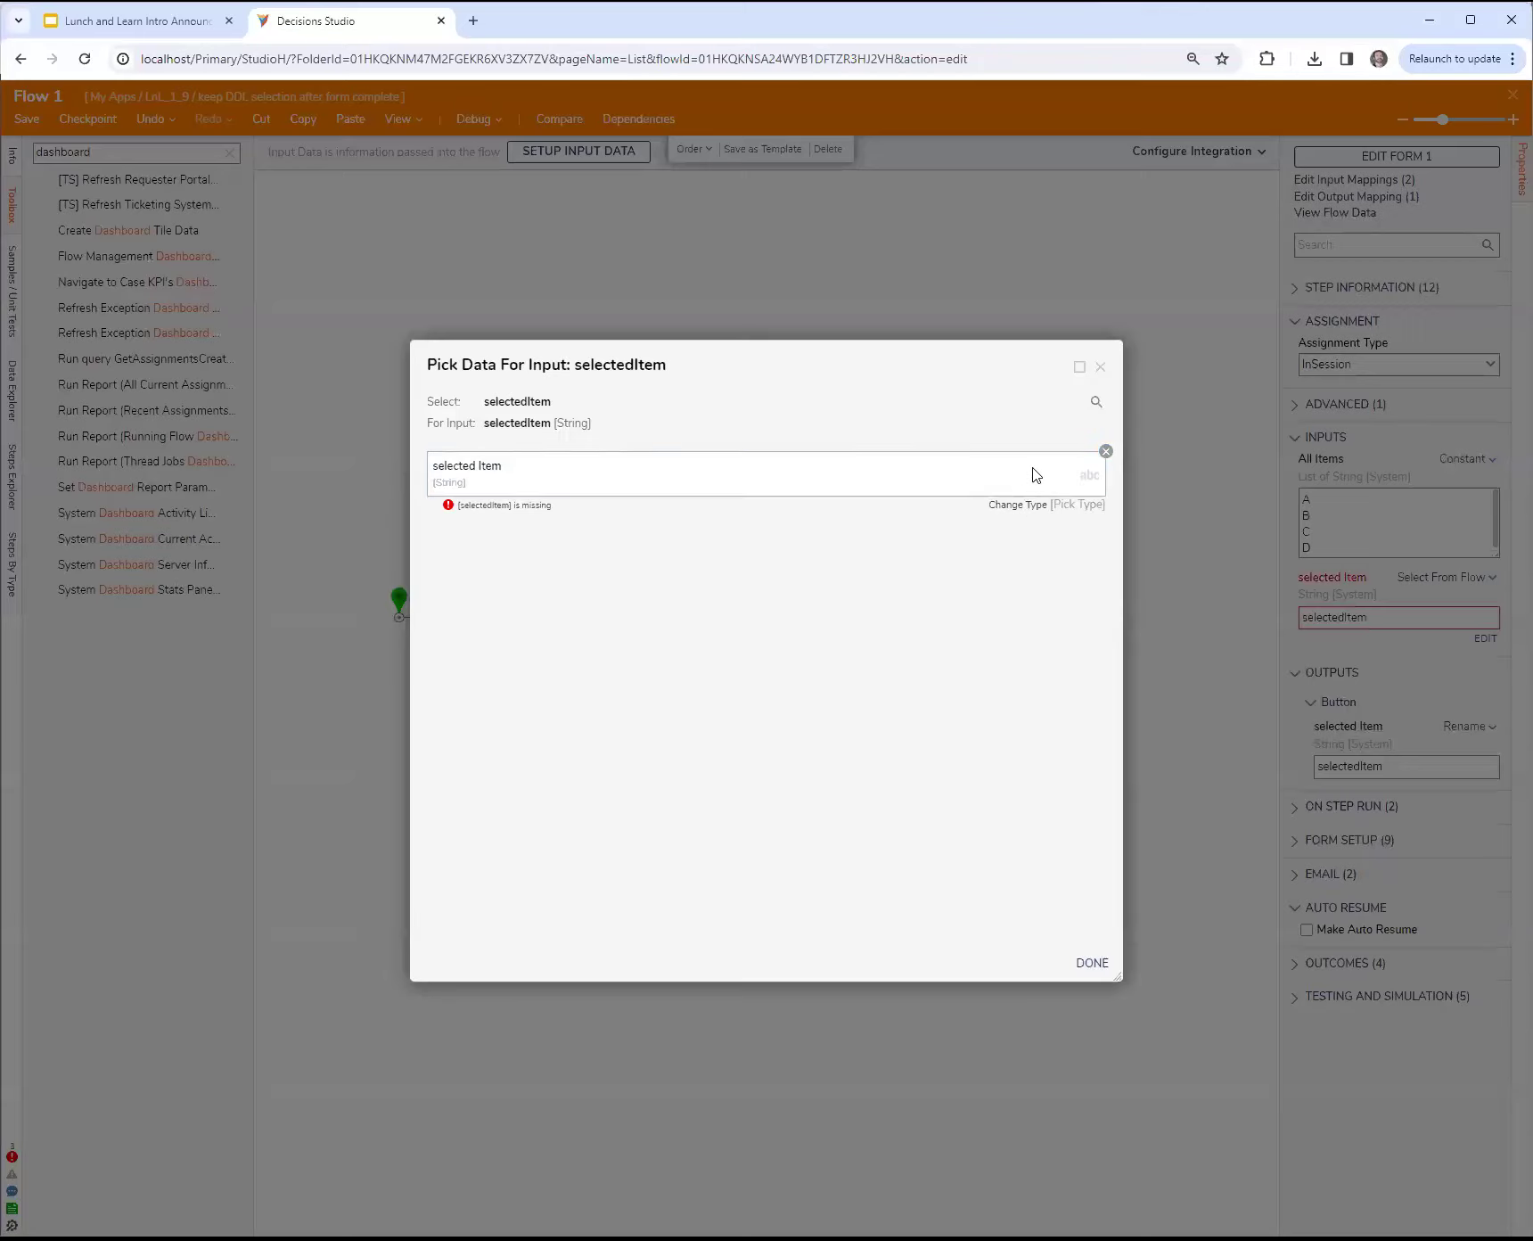
pyautogui.click(1106, 452)
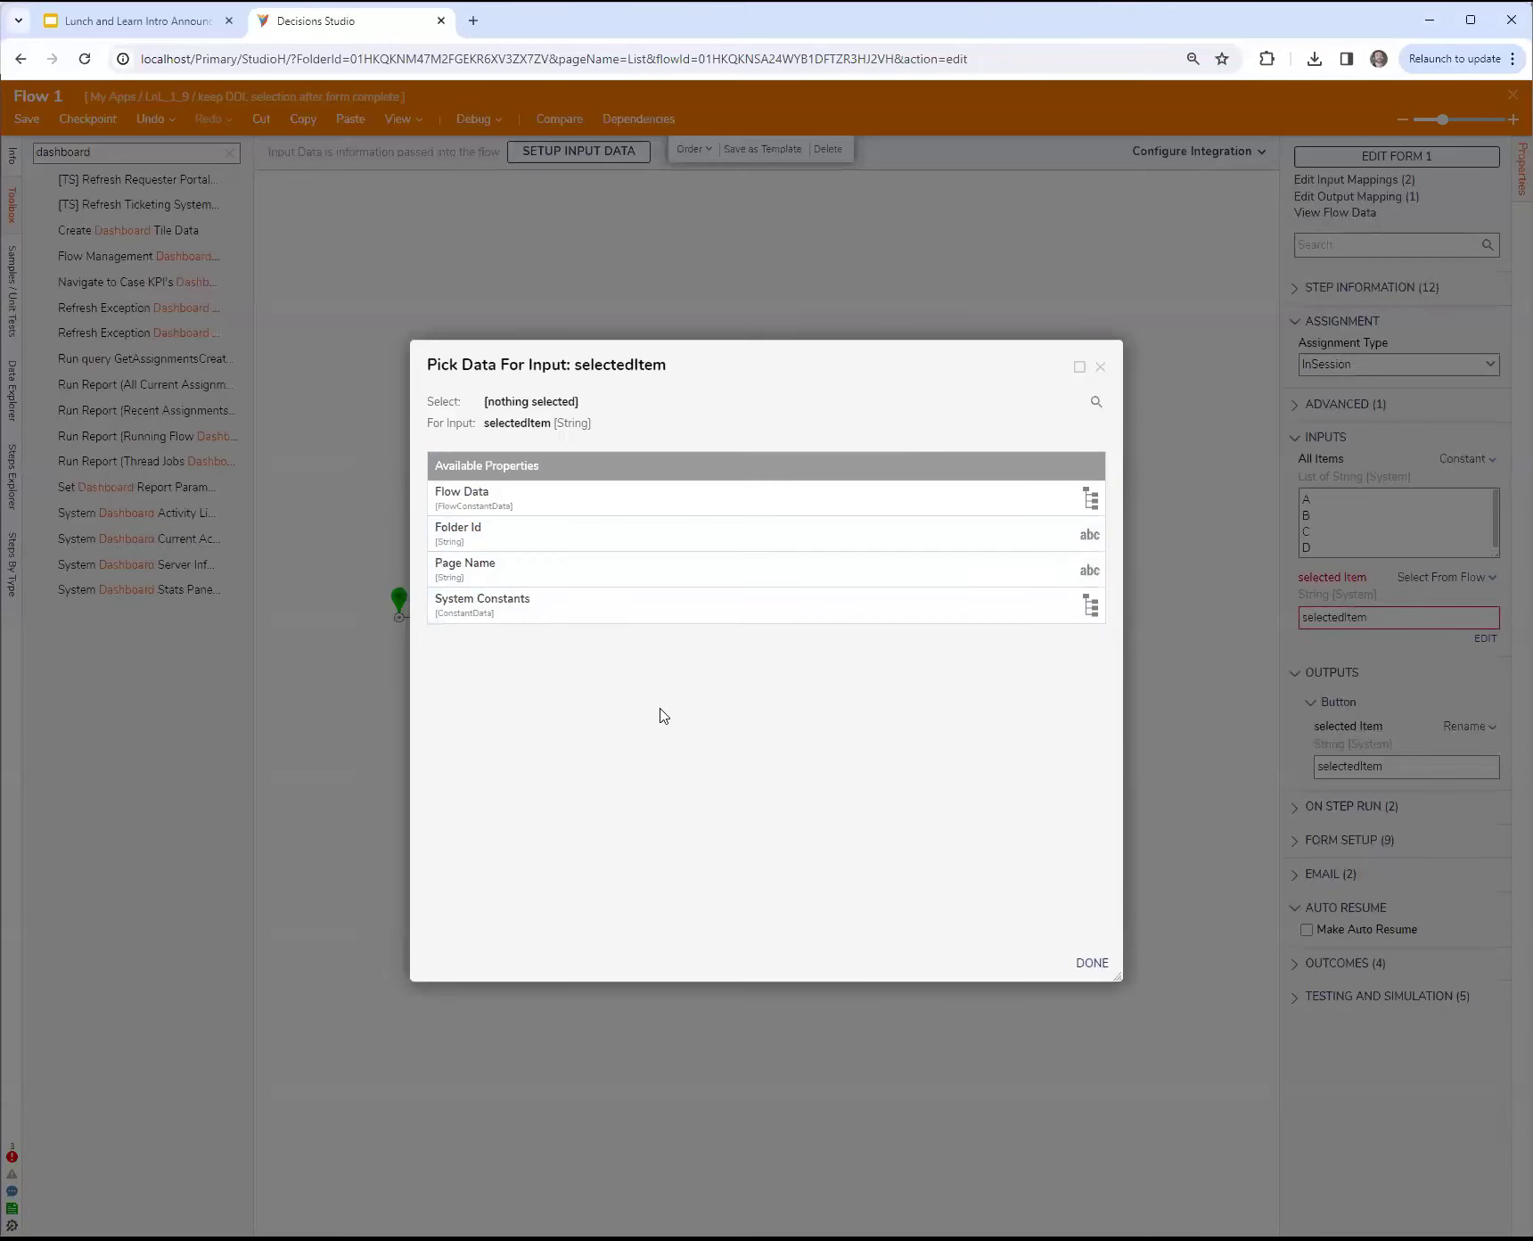
pyautogui.click(1100, 367)
pyautogui.moveTo(885, 617); pyautogui.dragTo(638, 576)
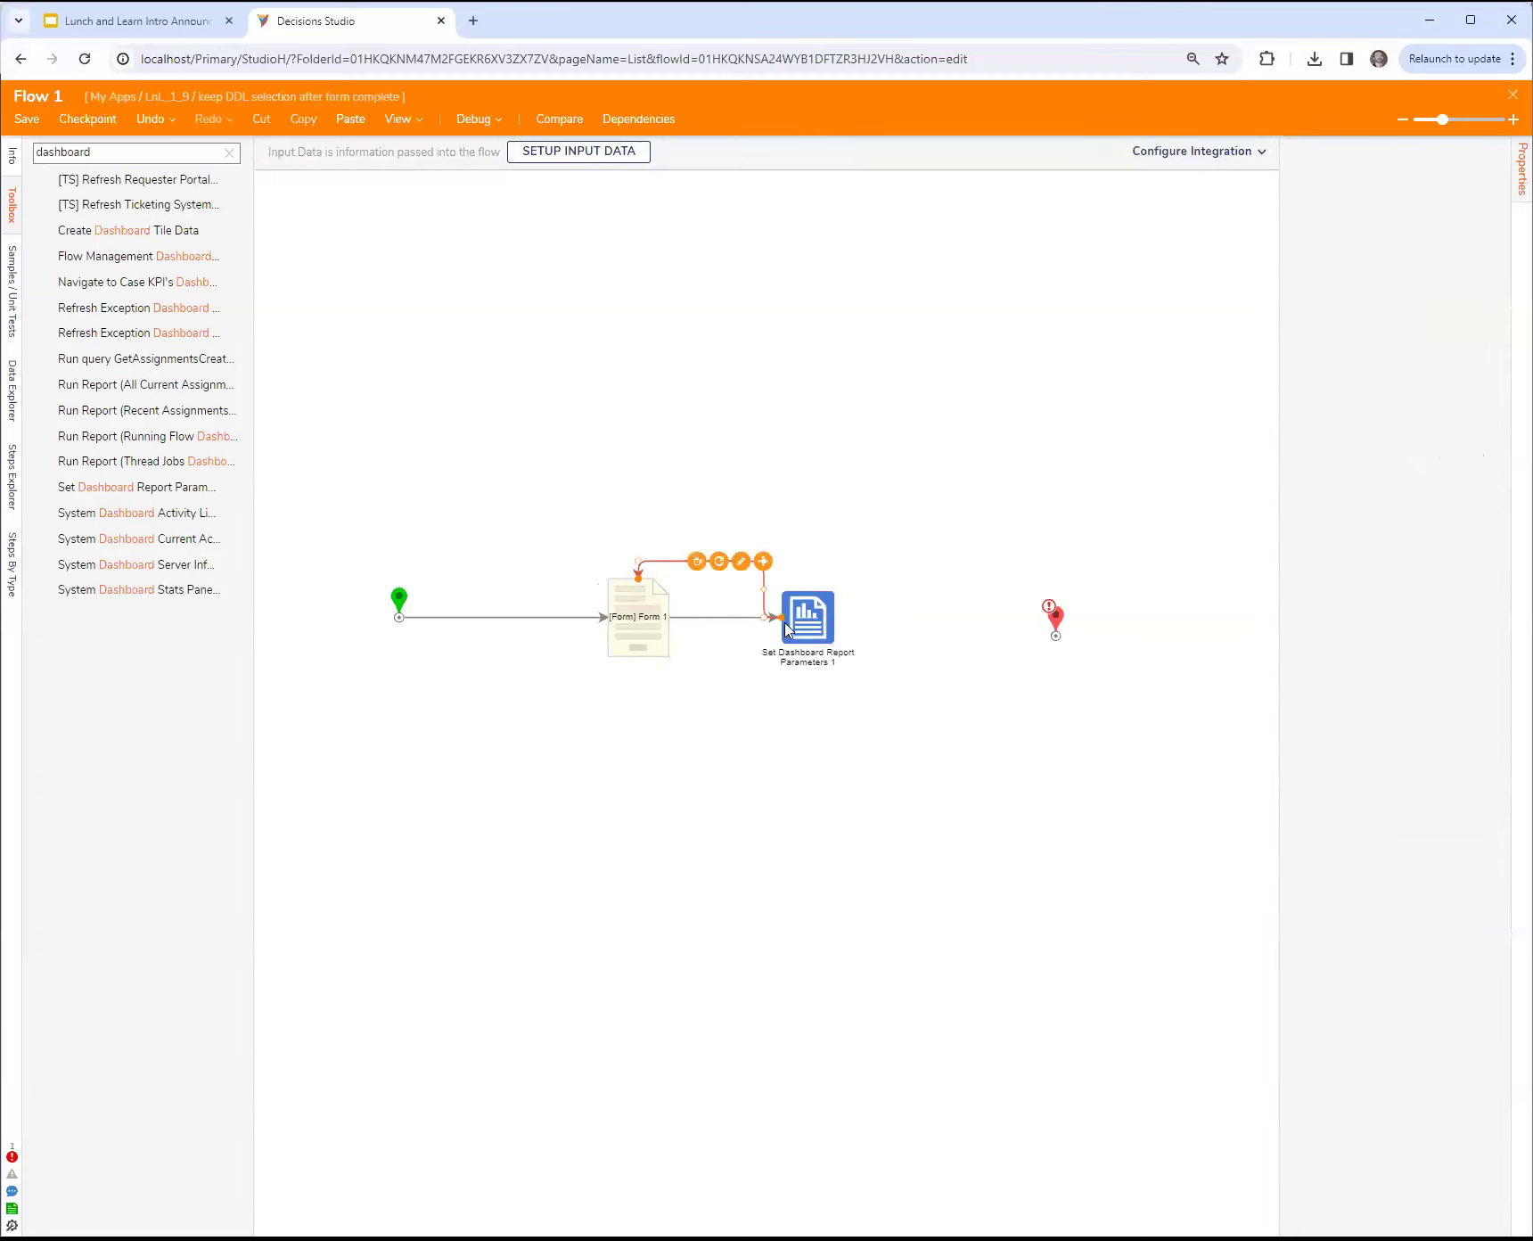
# Step: Review the flow data selectable for Form 1's selected Item input with the restored loop link, and cancel the data picker
pyautogui.click(660, 636)
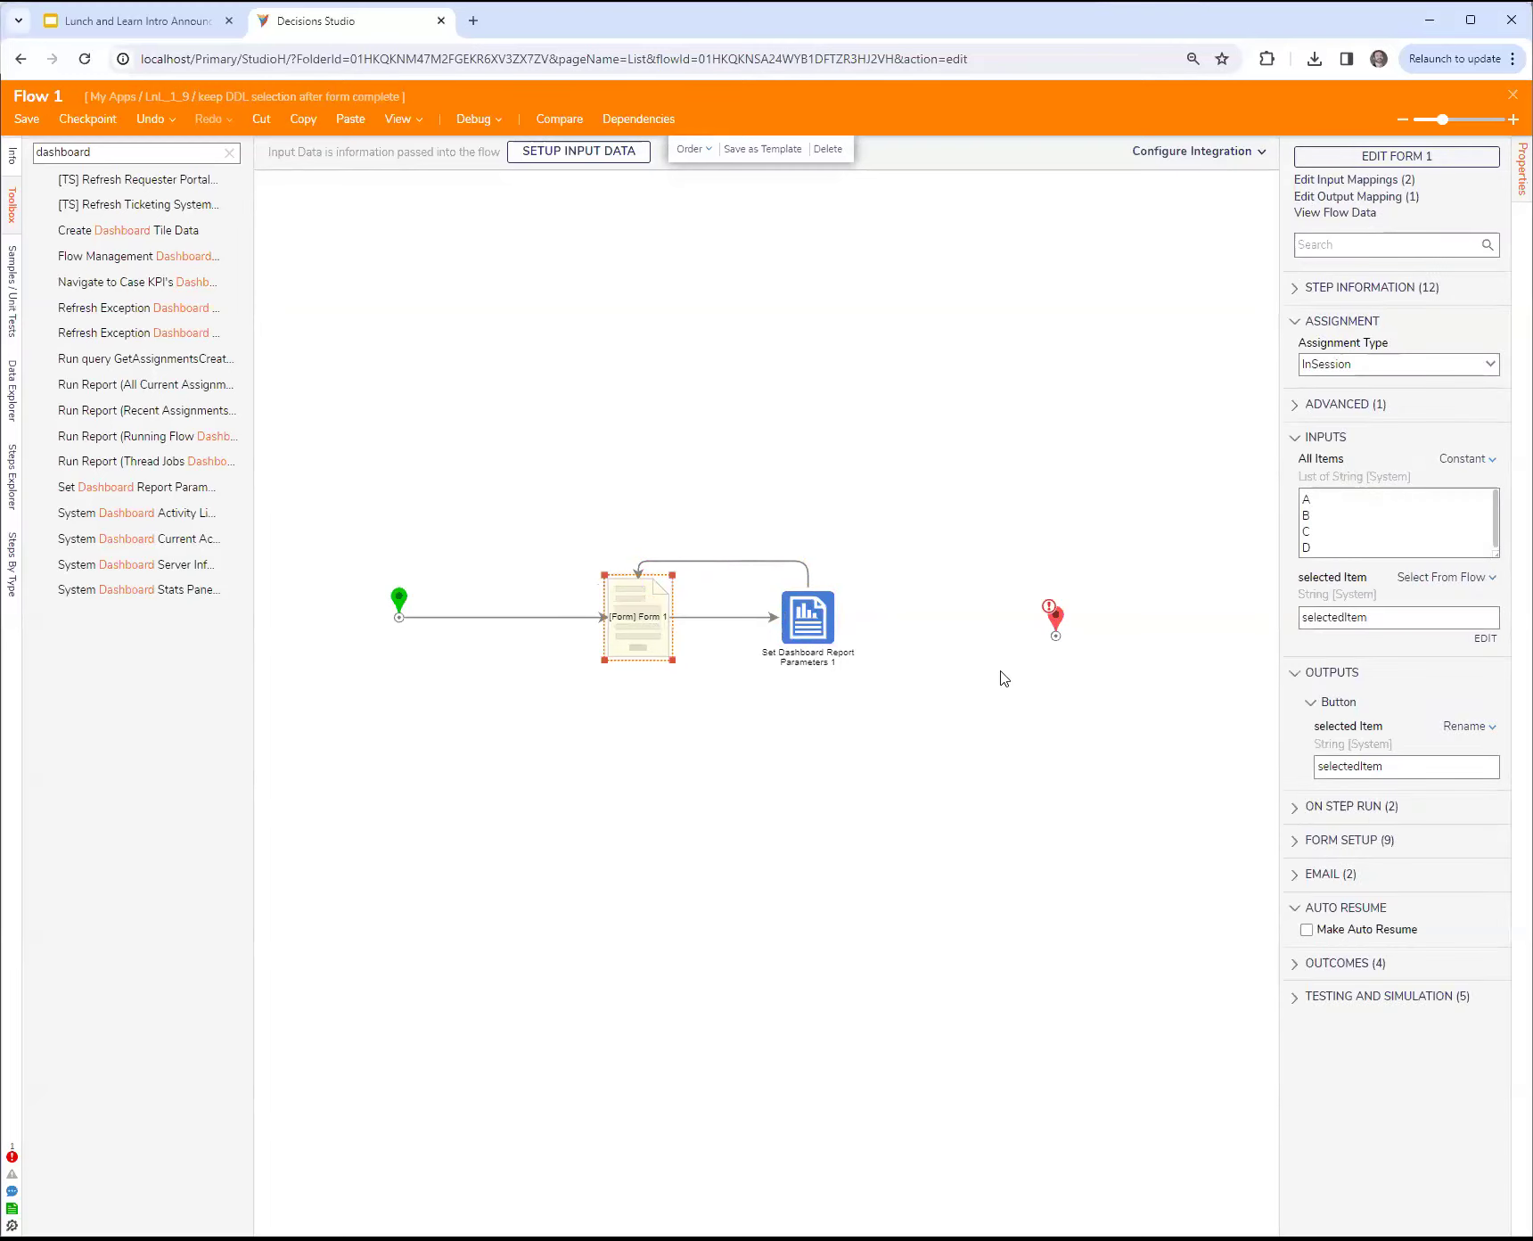
pyautogui.click(1485, 640)
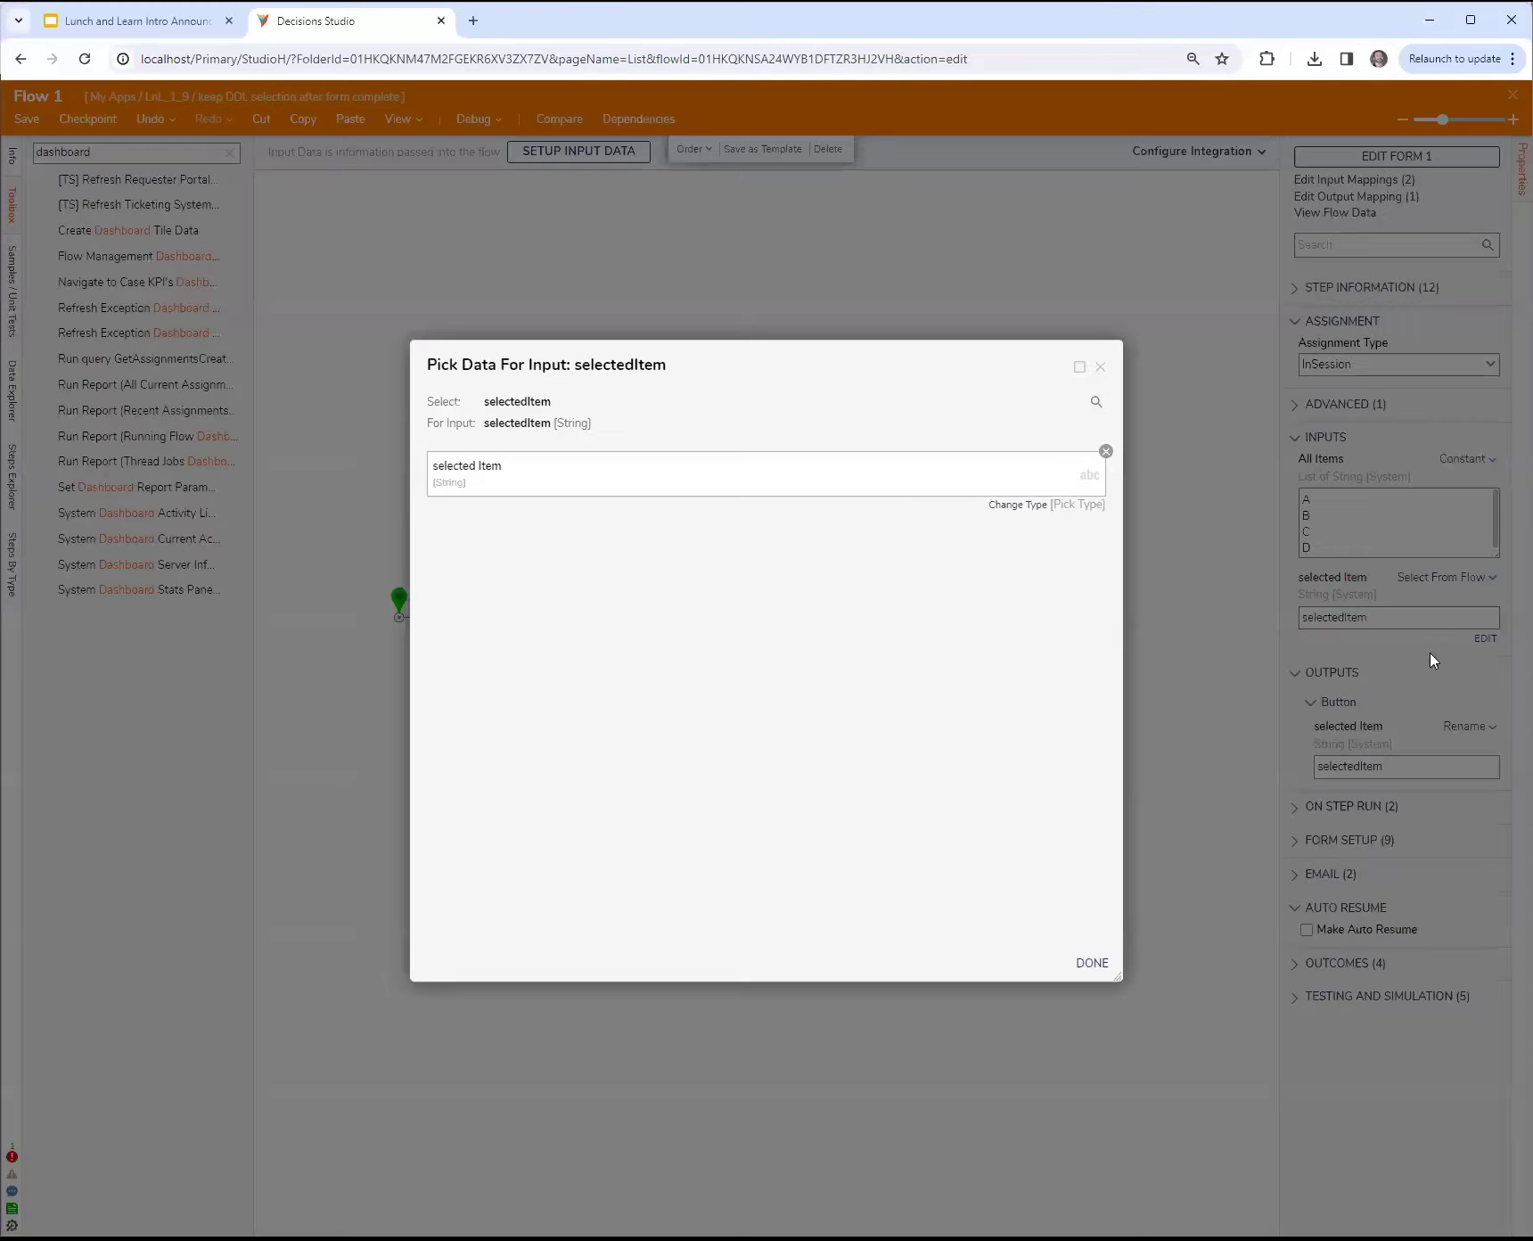
pyautogui.click(1105, 448)
pyautogui.moveTo(923, 361); pyautogui.dragTo(1276, 376)
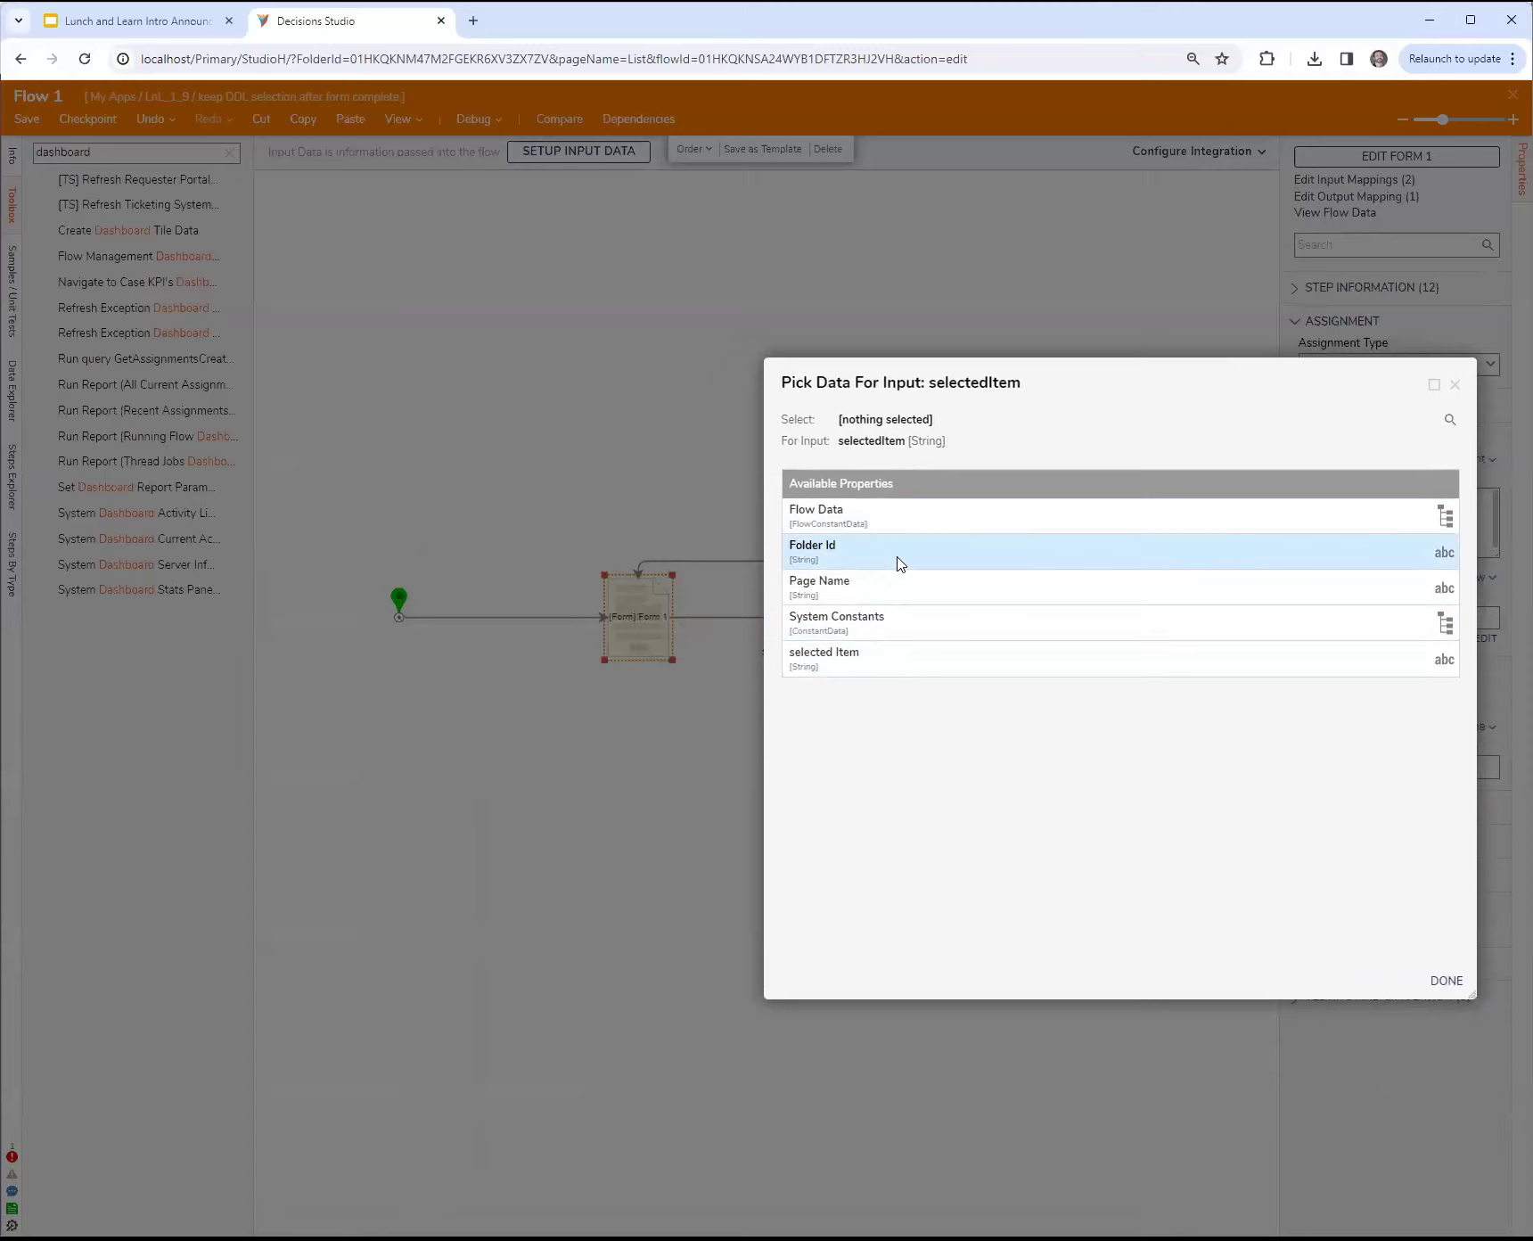
pyautogui.moveTo(1140, 387); pyautogui.dragTo(1177, 360)
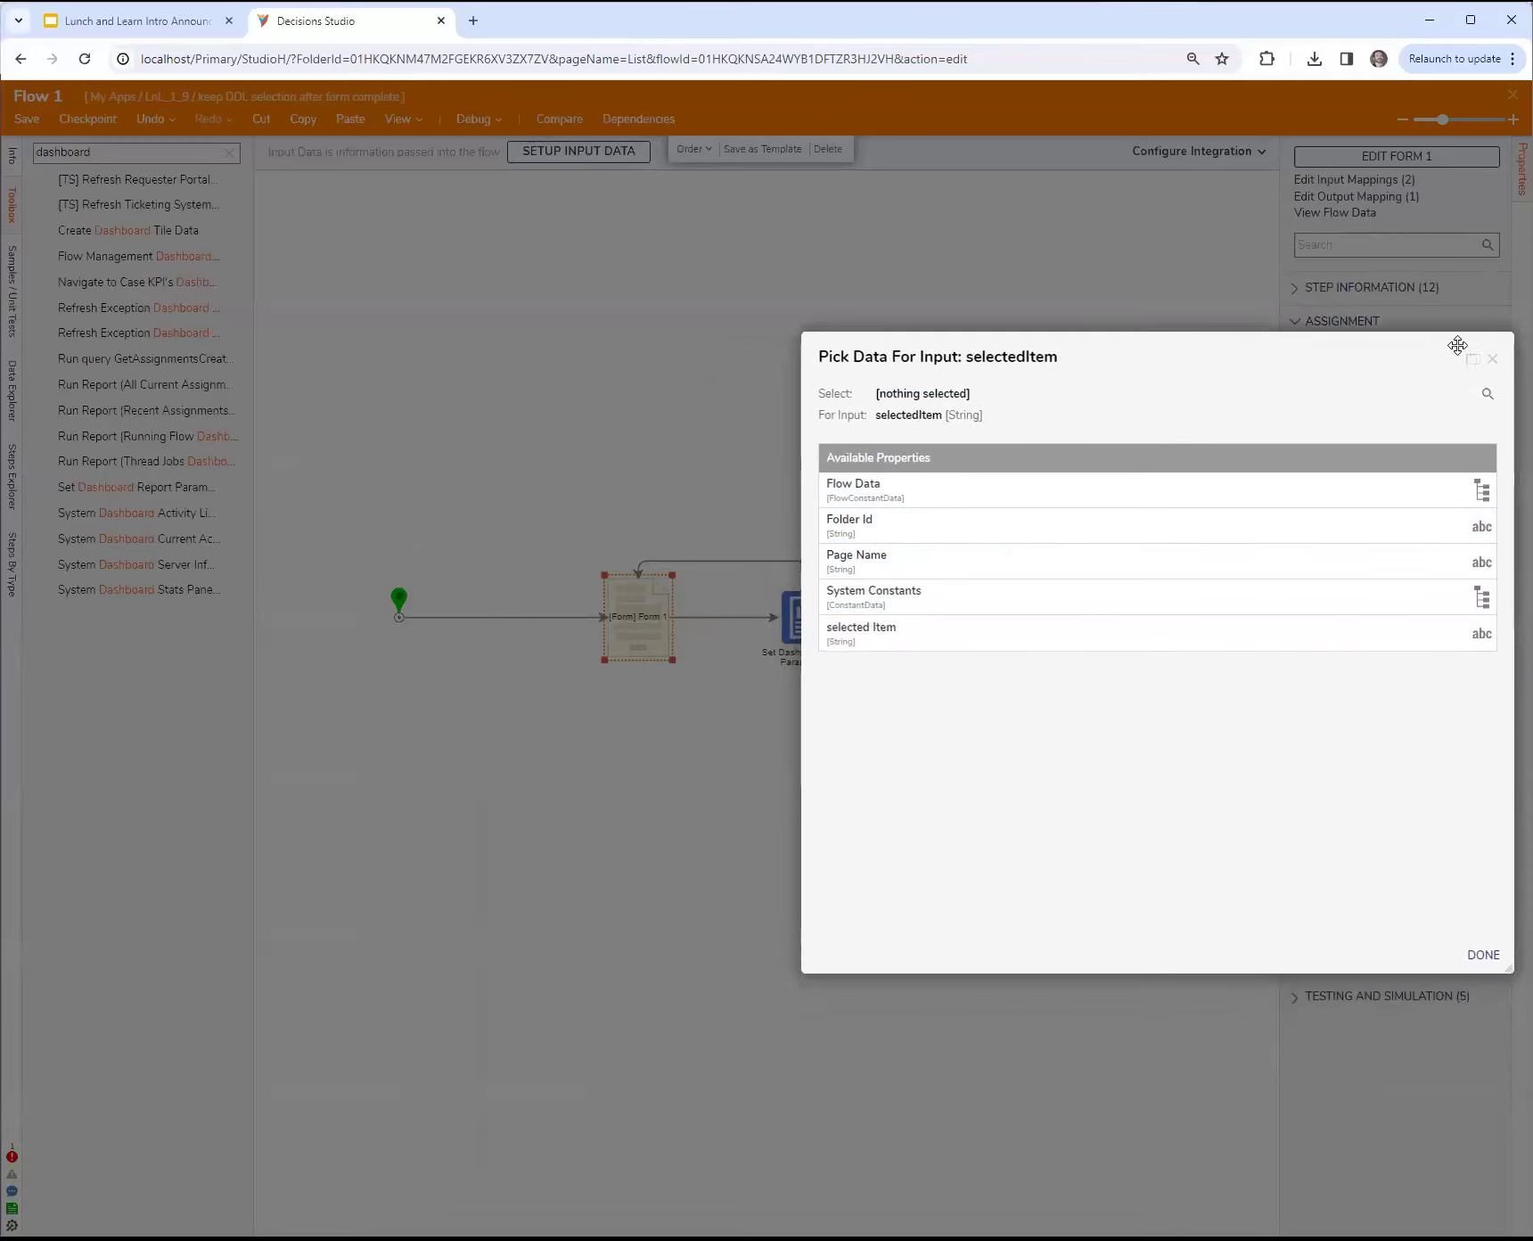
pyautogui.click(1492, 359)
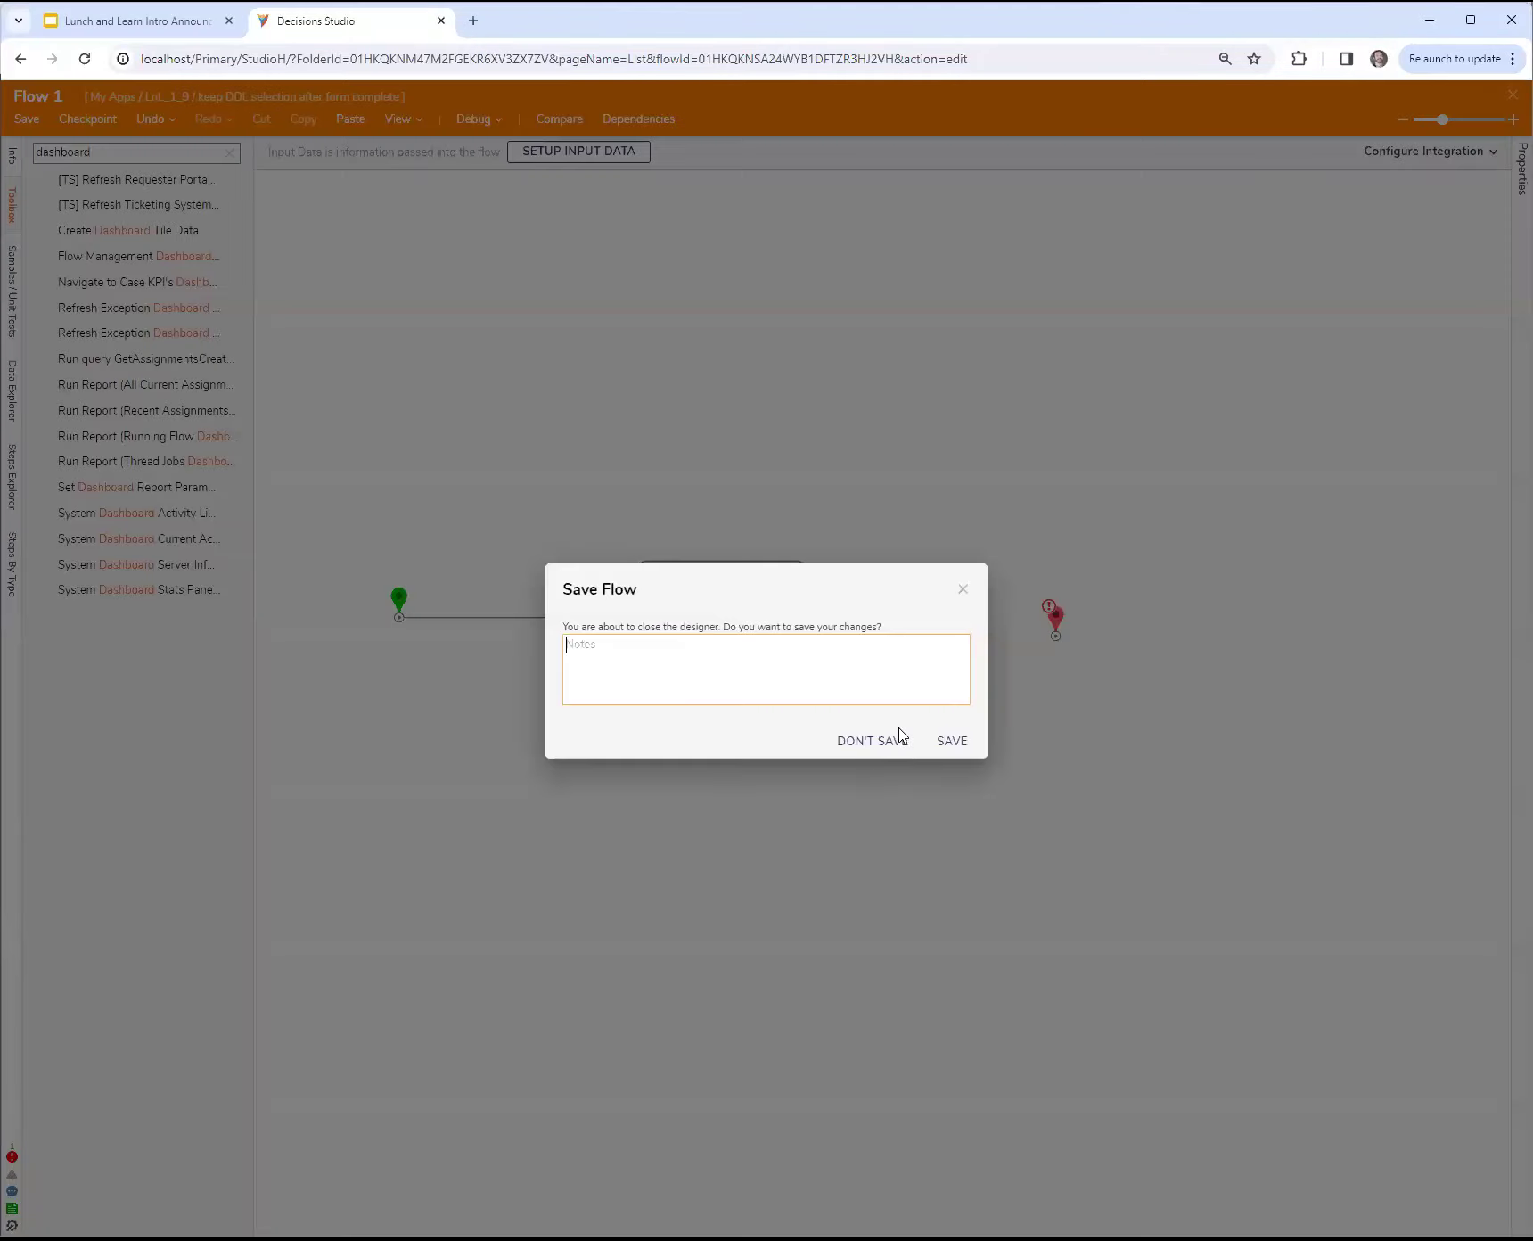
# Step: Close the flow designer without saving, search the studio for Startup Job Page and open that page
pyautogui.click(883, 739)
pyautogui.write('Startup Job Page')
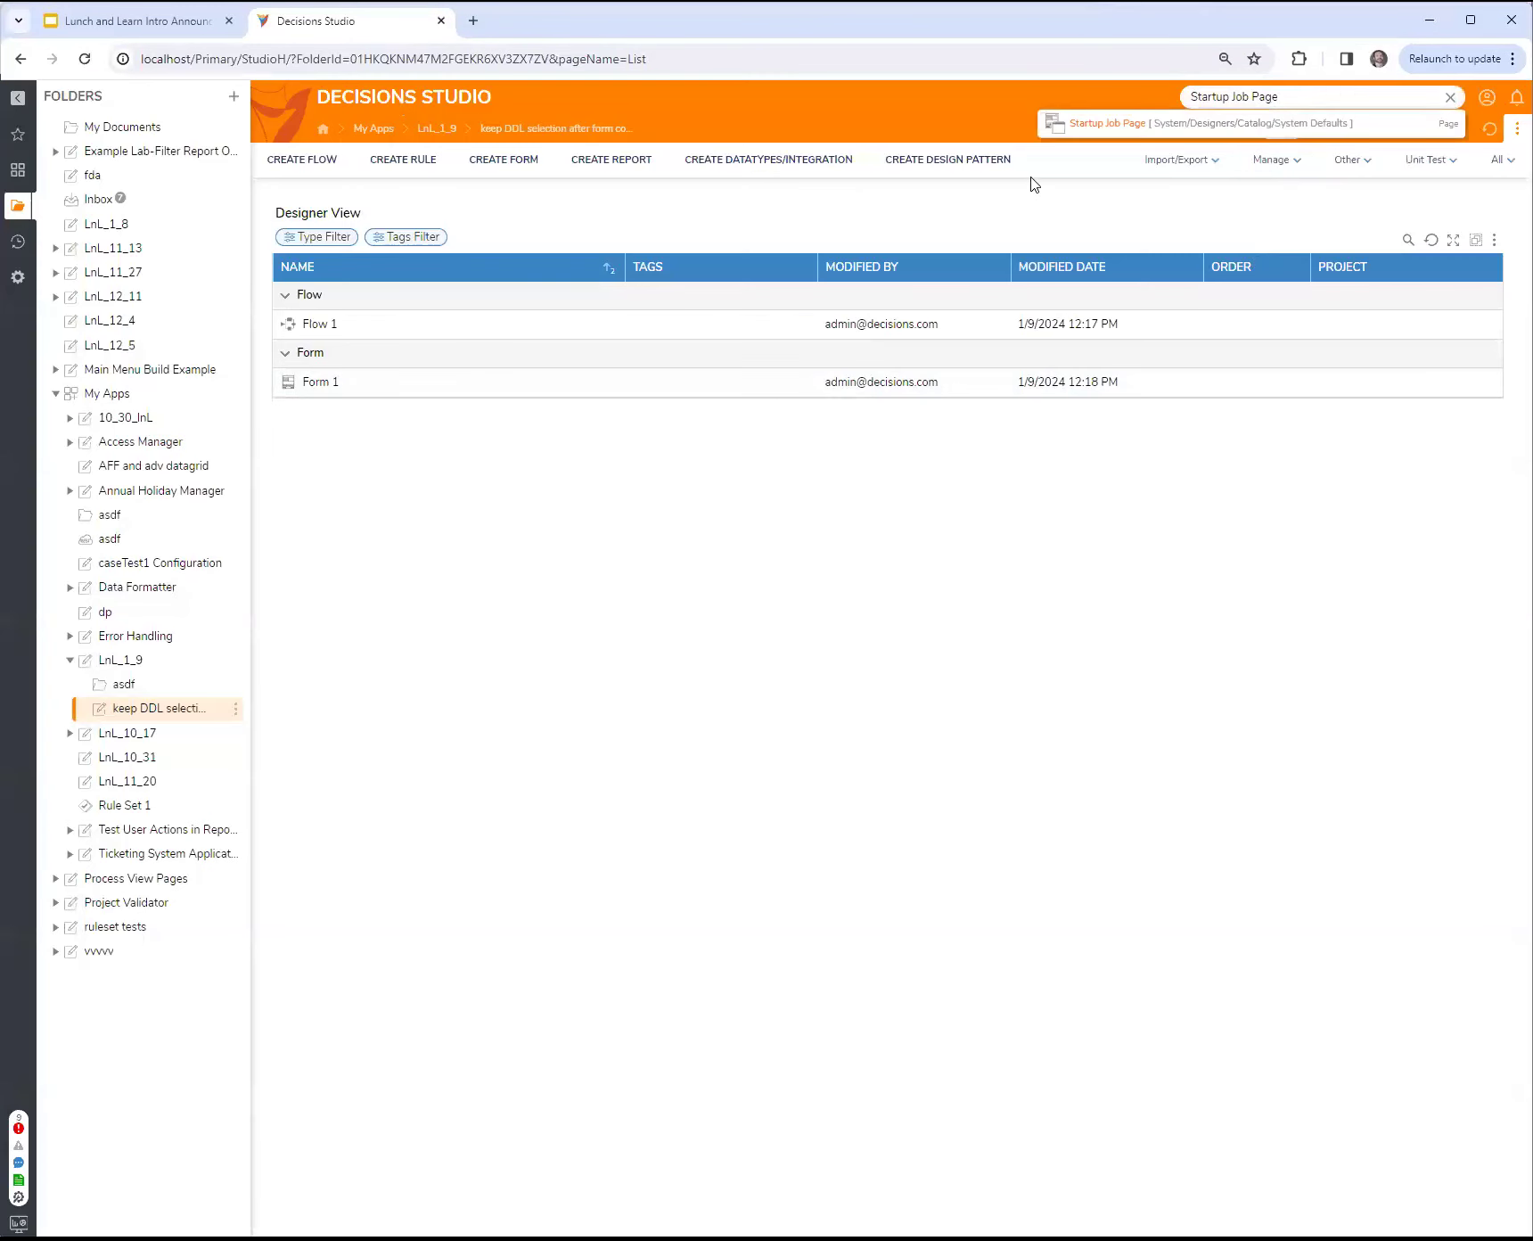
pyautogui.click(1098, 126)
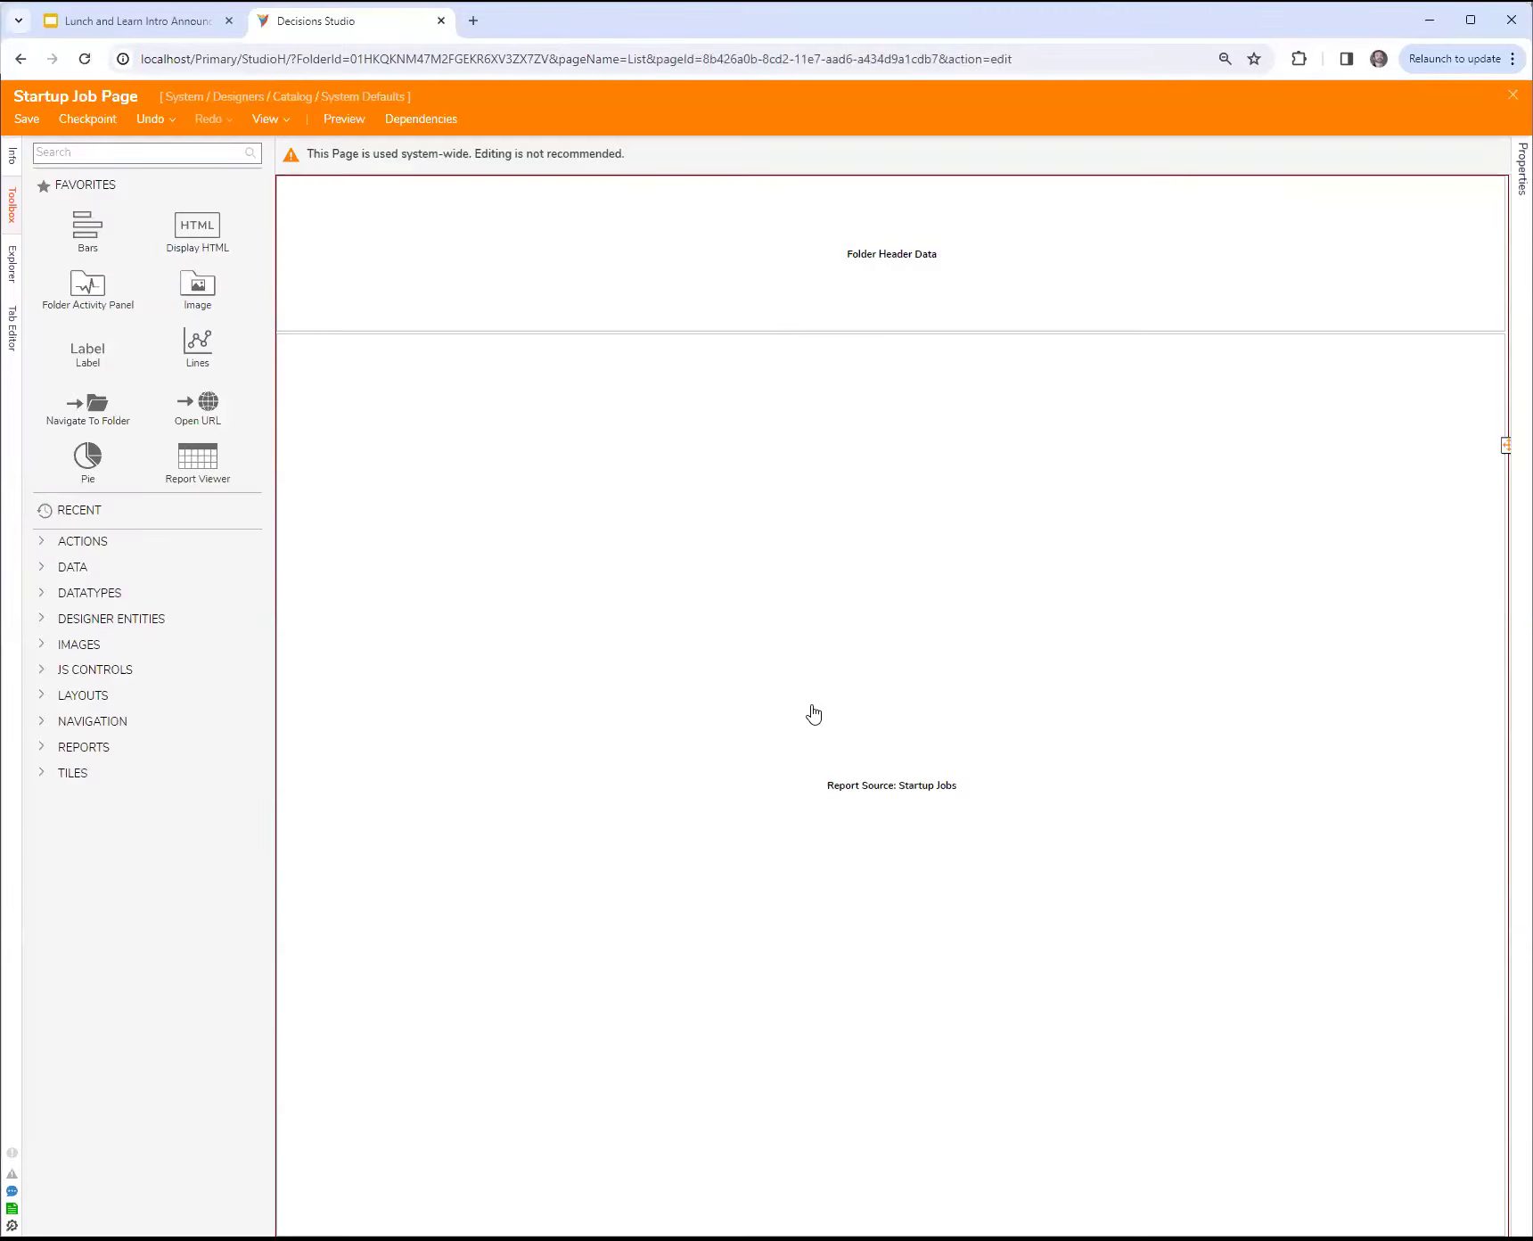
# Step: Open the default Startup Jobs report used by the page's report viewer for editing
pyautogui.click(773, 301)
pyautogui.click(613, 697)
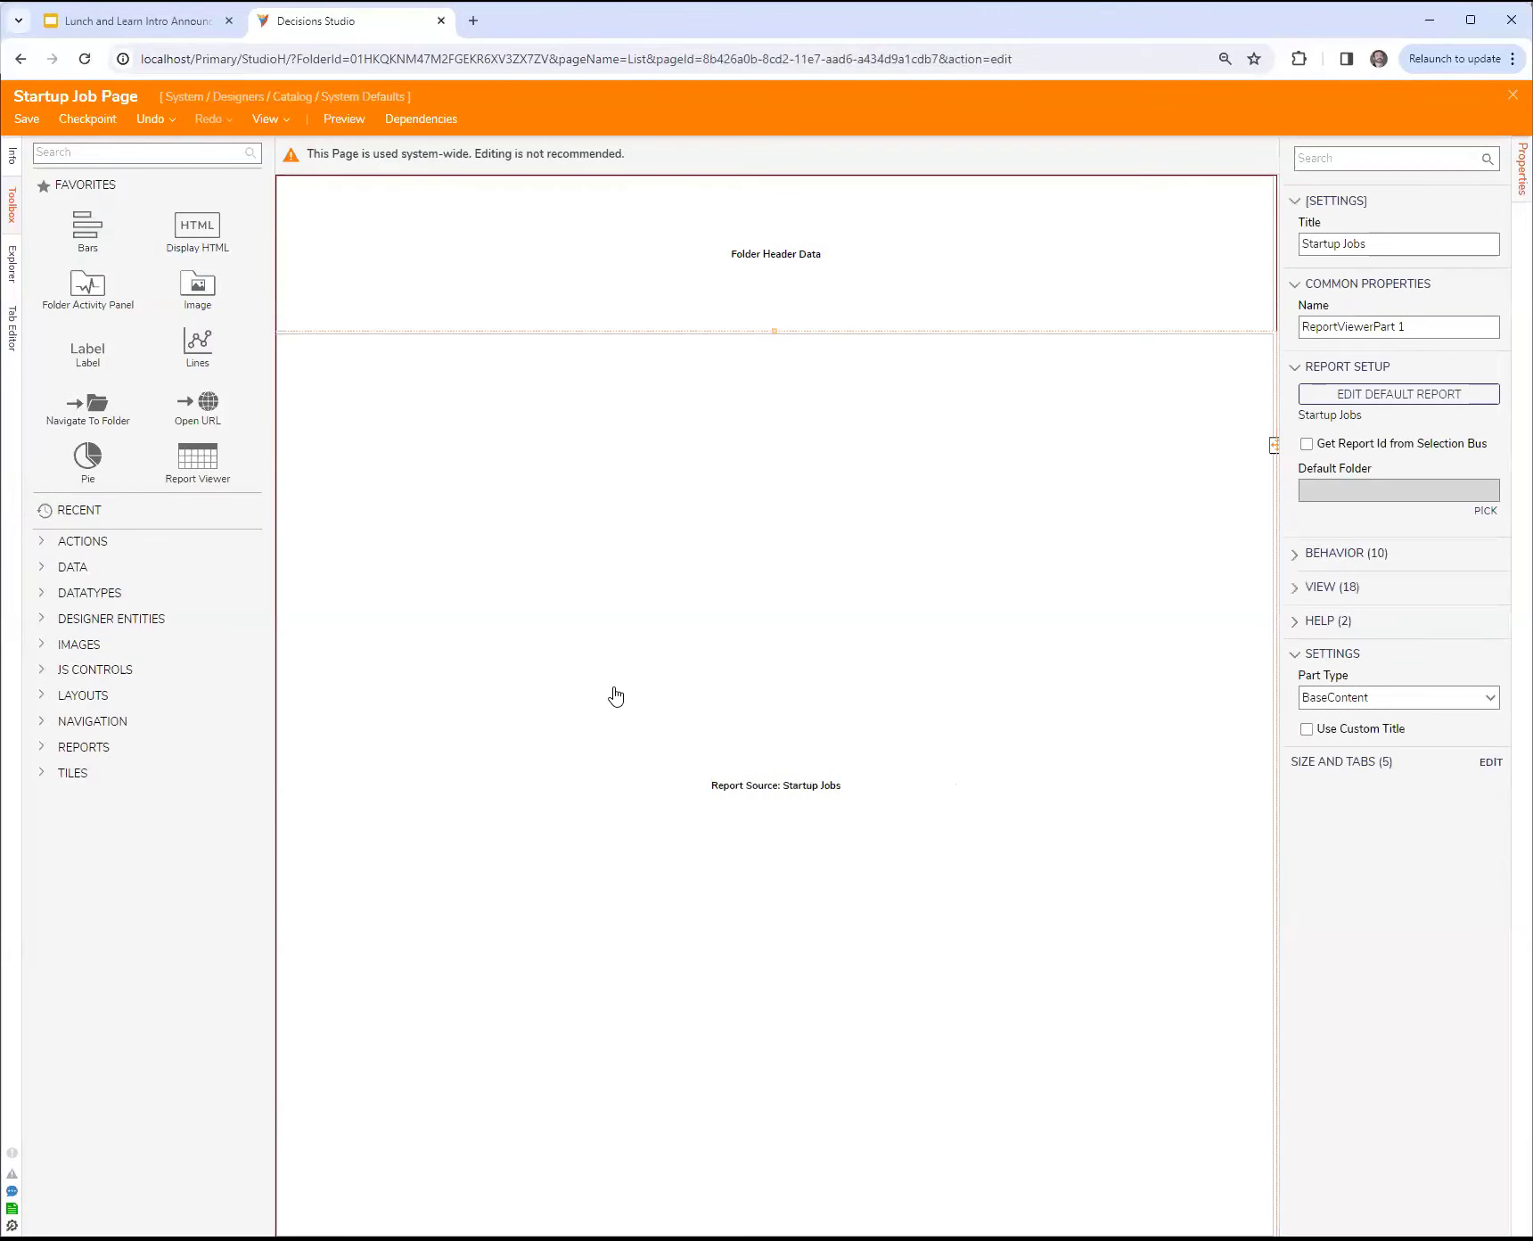
pyautogui.click(1430, 396)
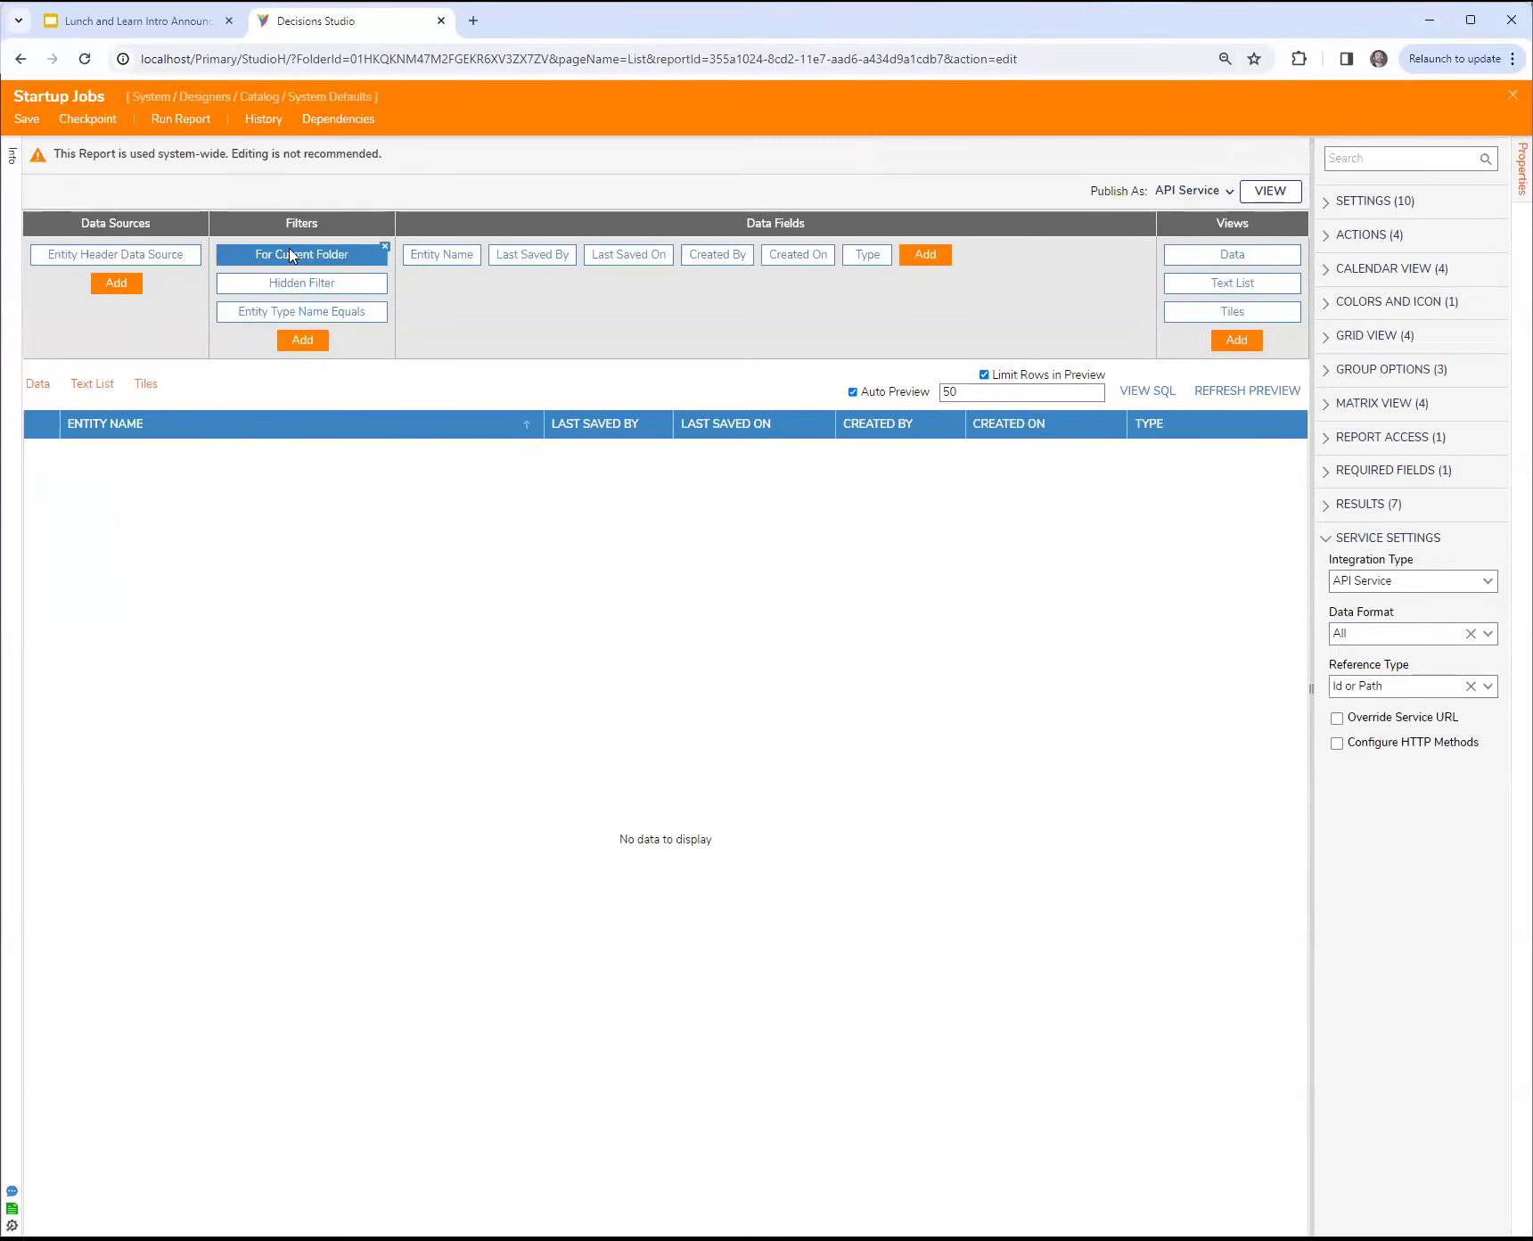
# Step: Inspect the full value of the report's Entity Type Name Equals filter, and close the report and page without saving
pyautogui.click(308, 316)
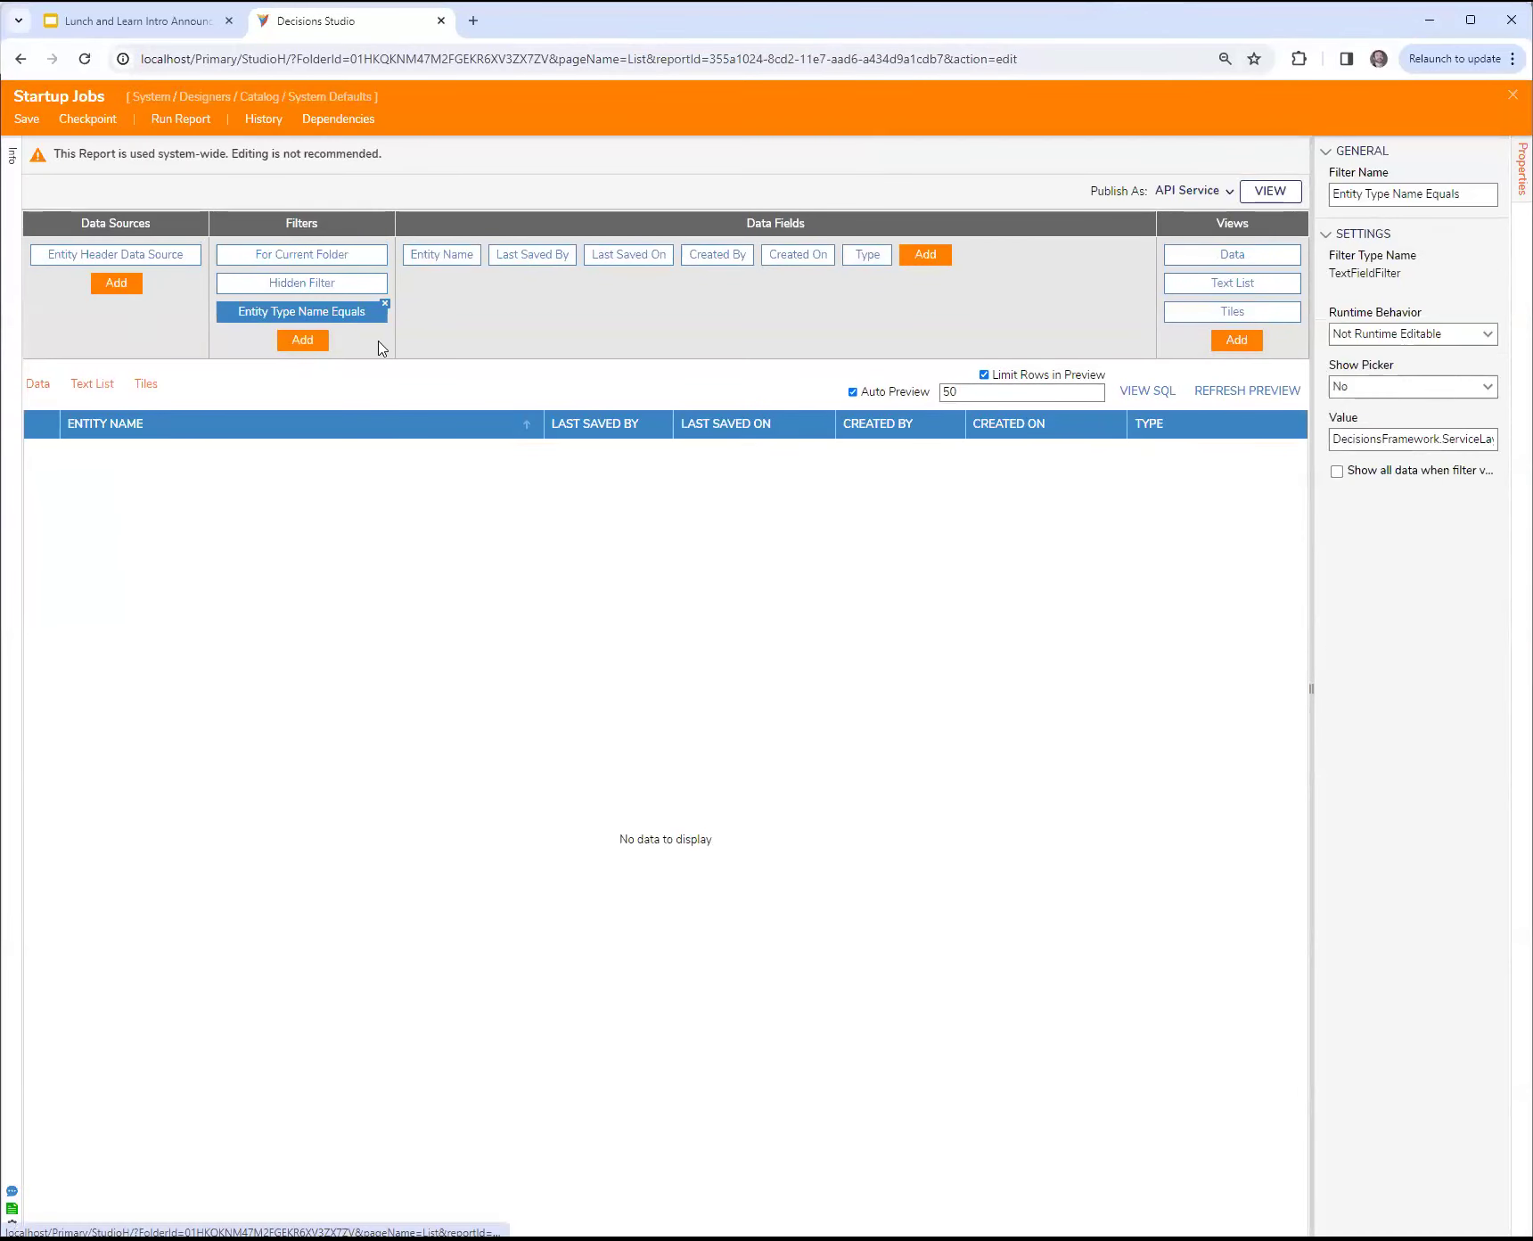
pyautogui.moveTo(1279, 640); pyautogui.dragTo(1054, 644)
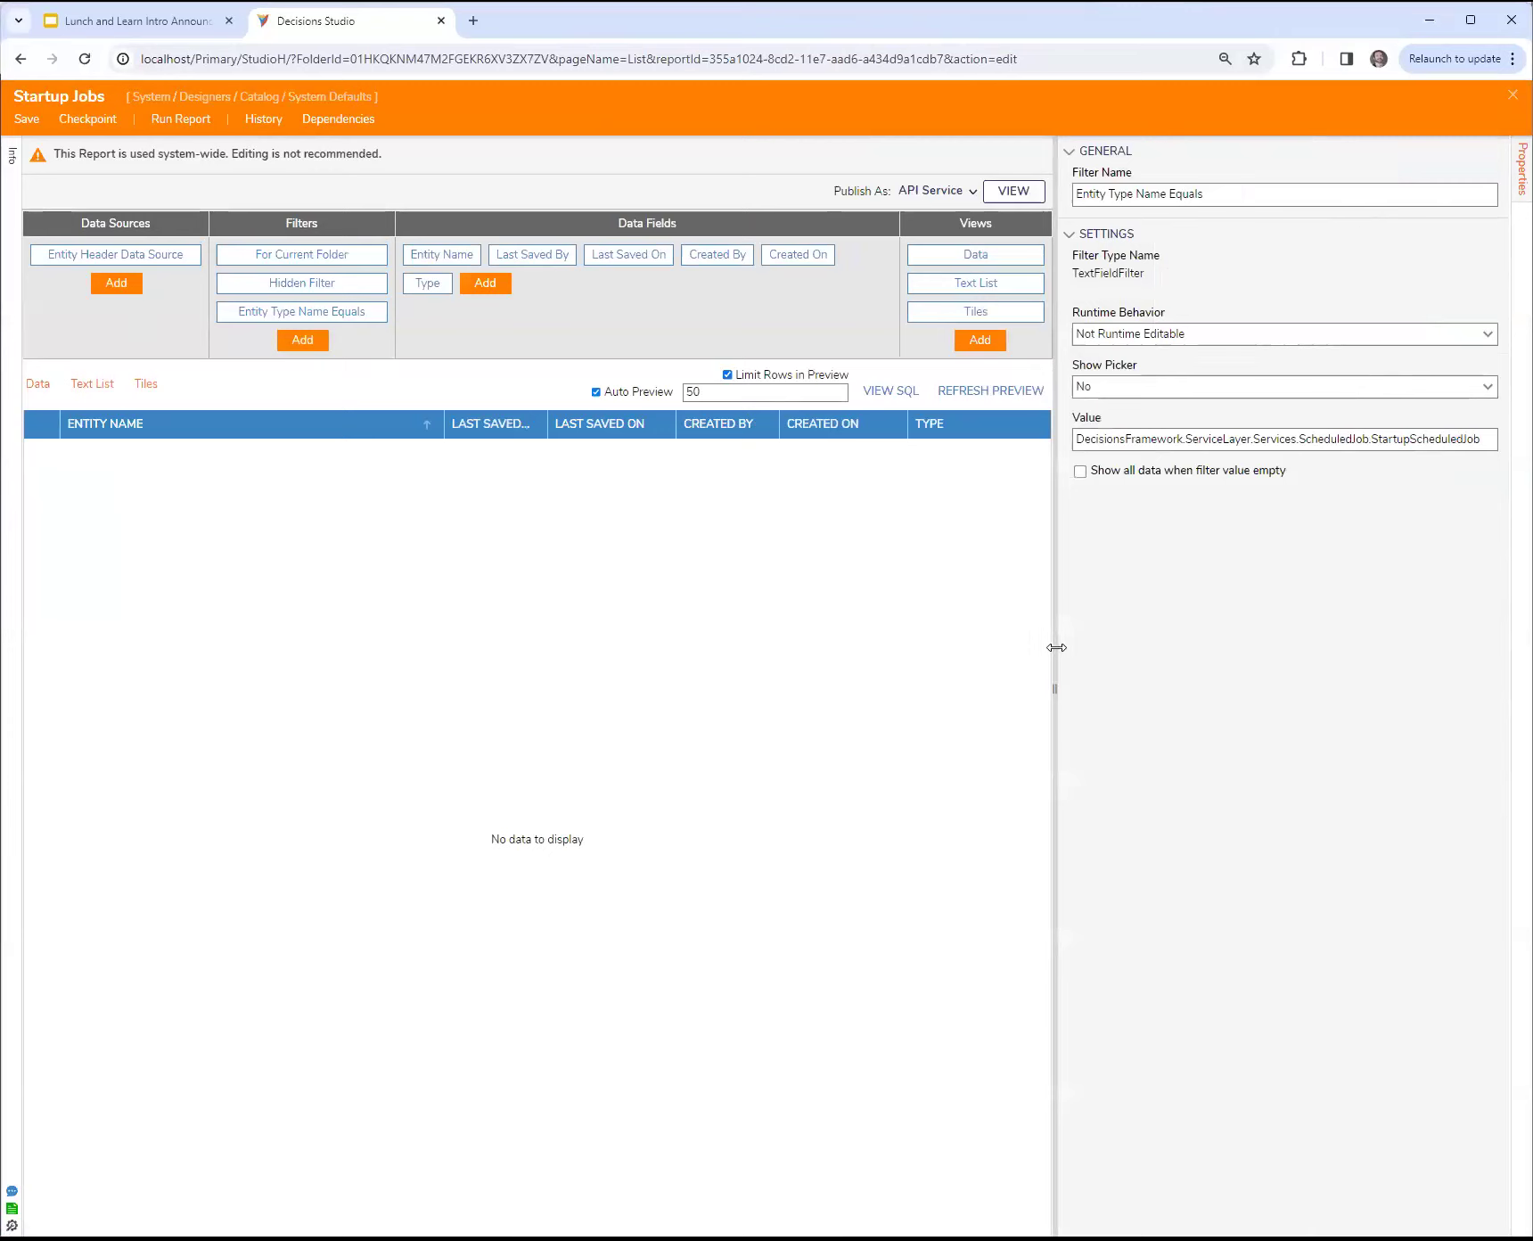
pyautogui.click(1512, 94)
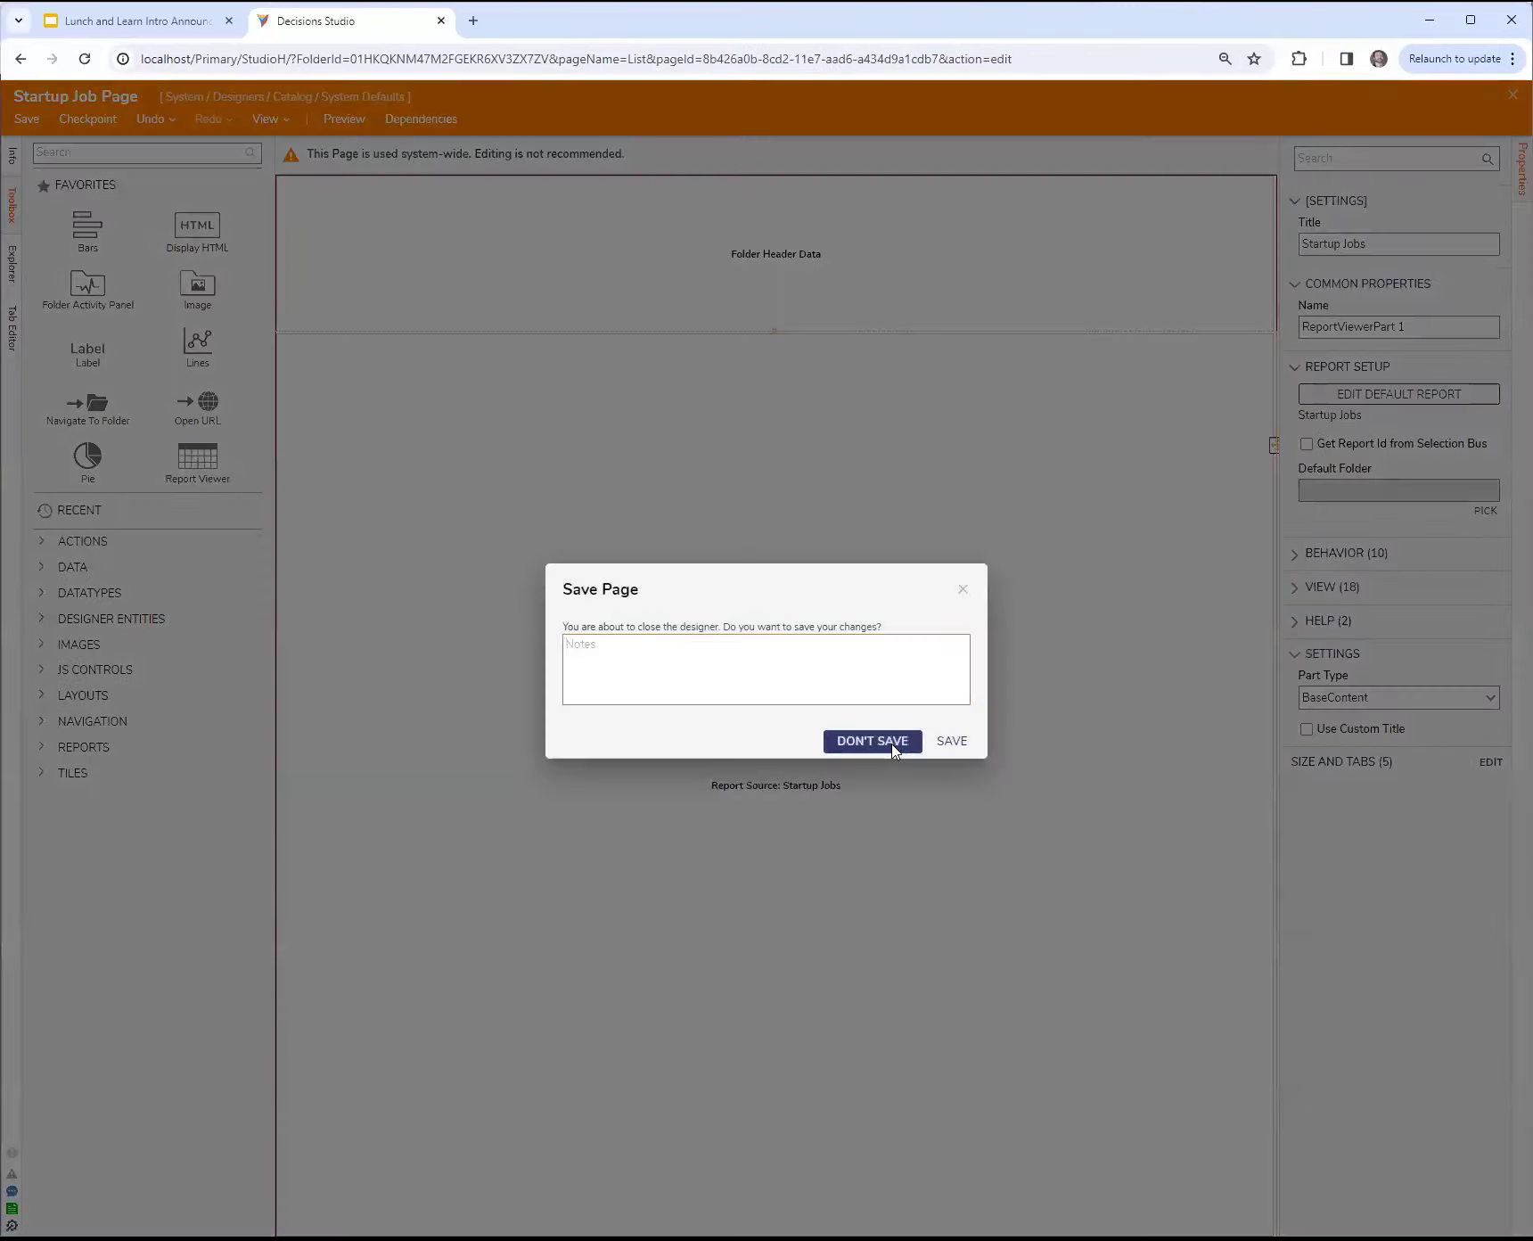
pyautogui.click(892, 743)
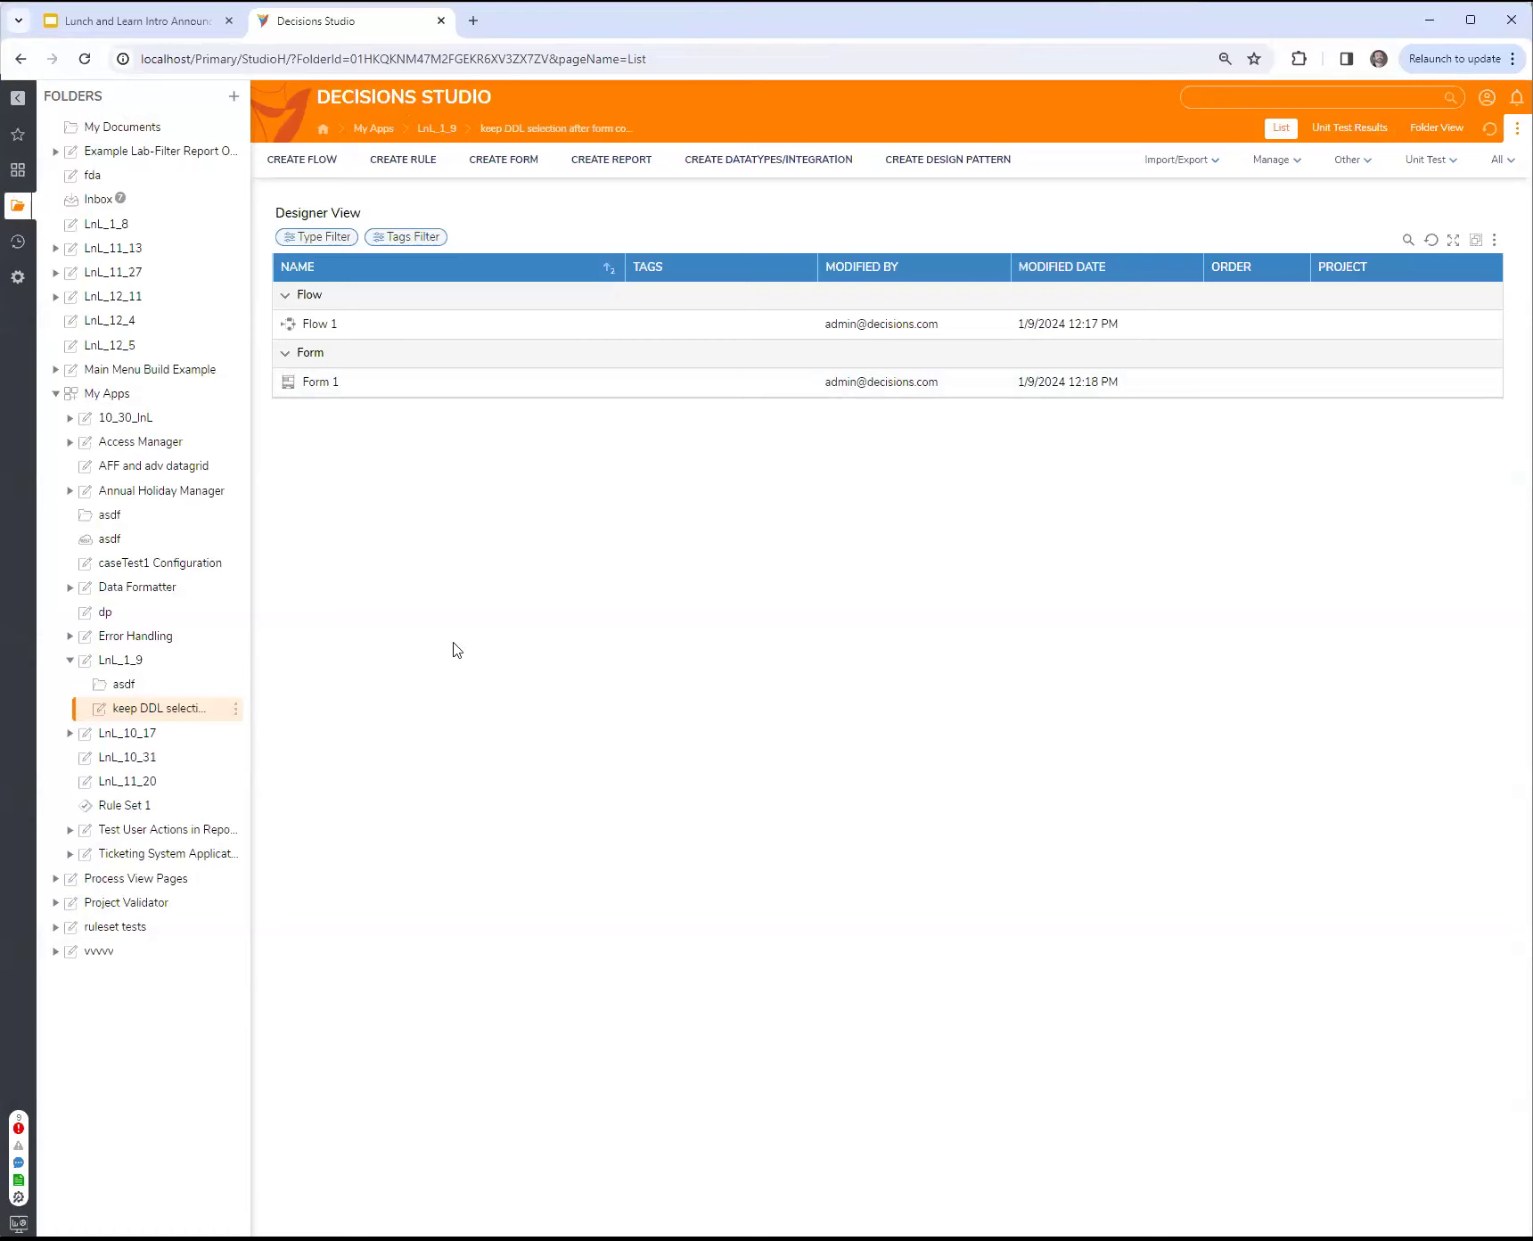
# Step: Check the Daily Lunch & Learn schedule slide in the Google Slides presentation and return to Decisions Studio
pyautogui.click(157, 22)
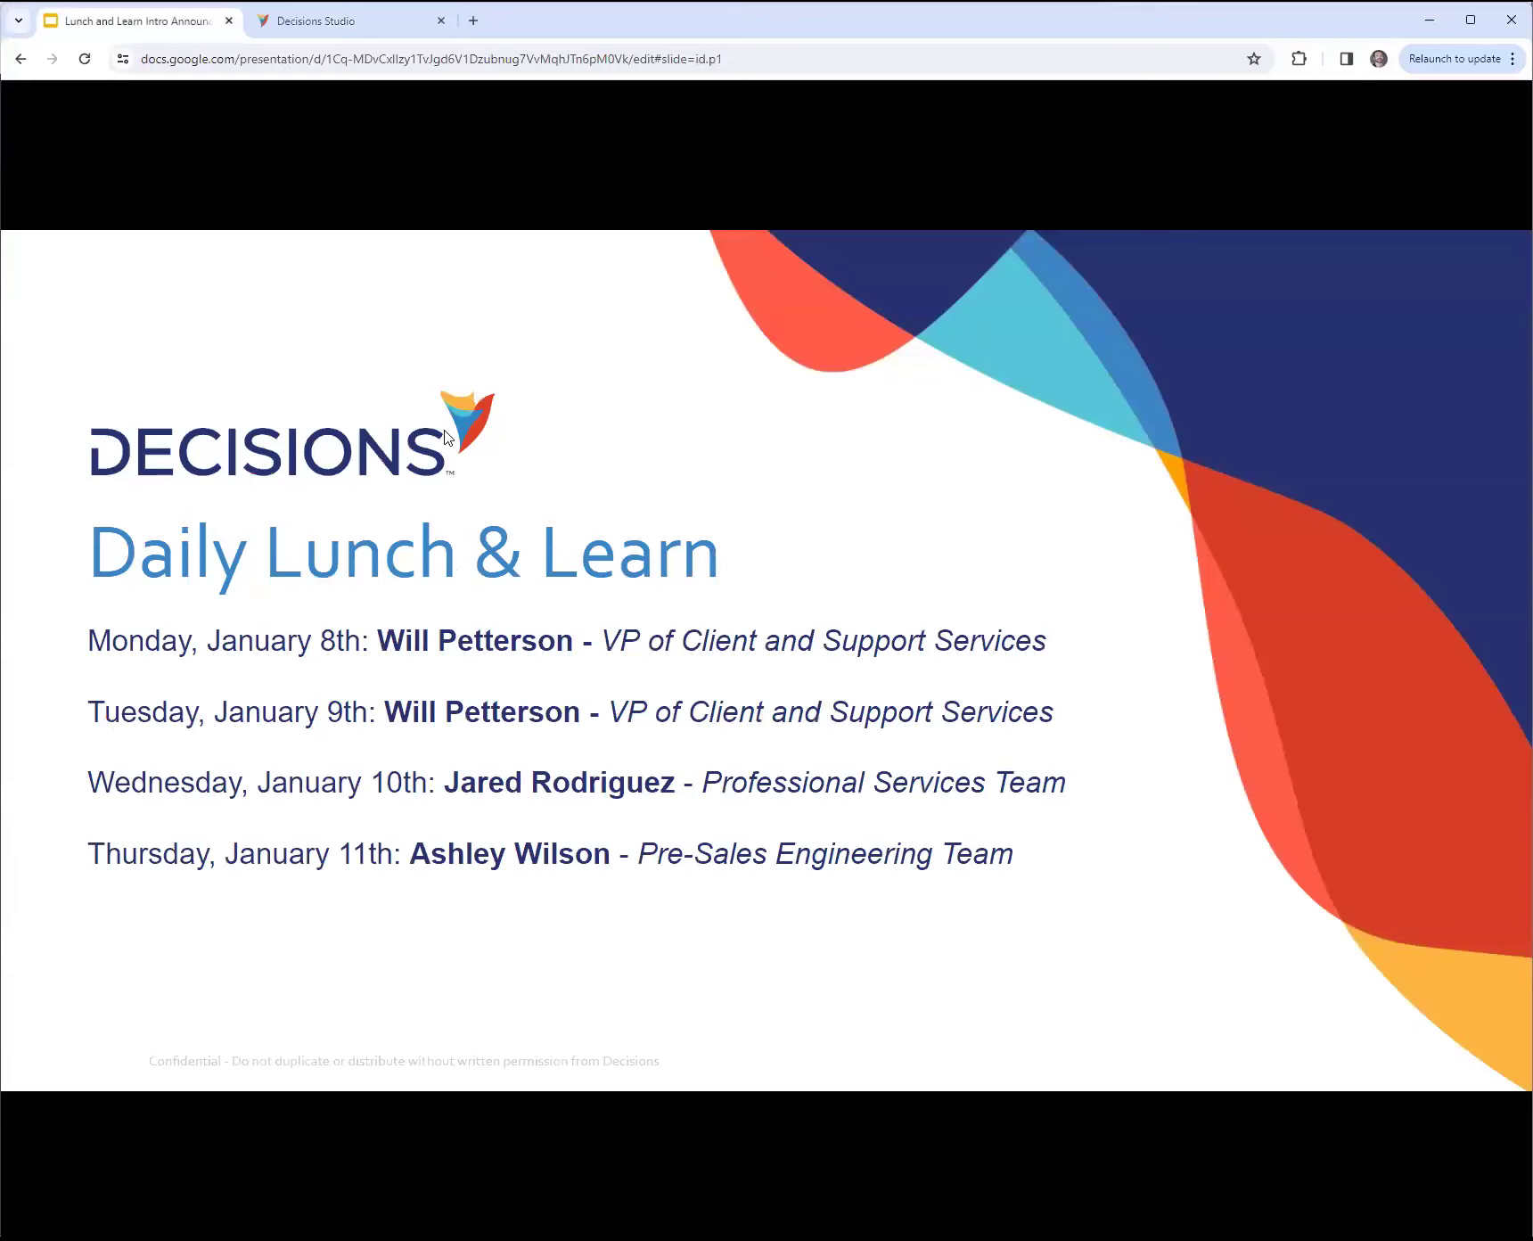
pyautogui.click(348, 22)
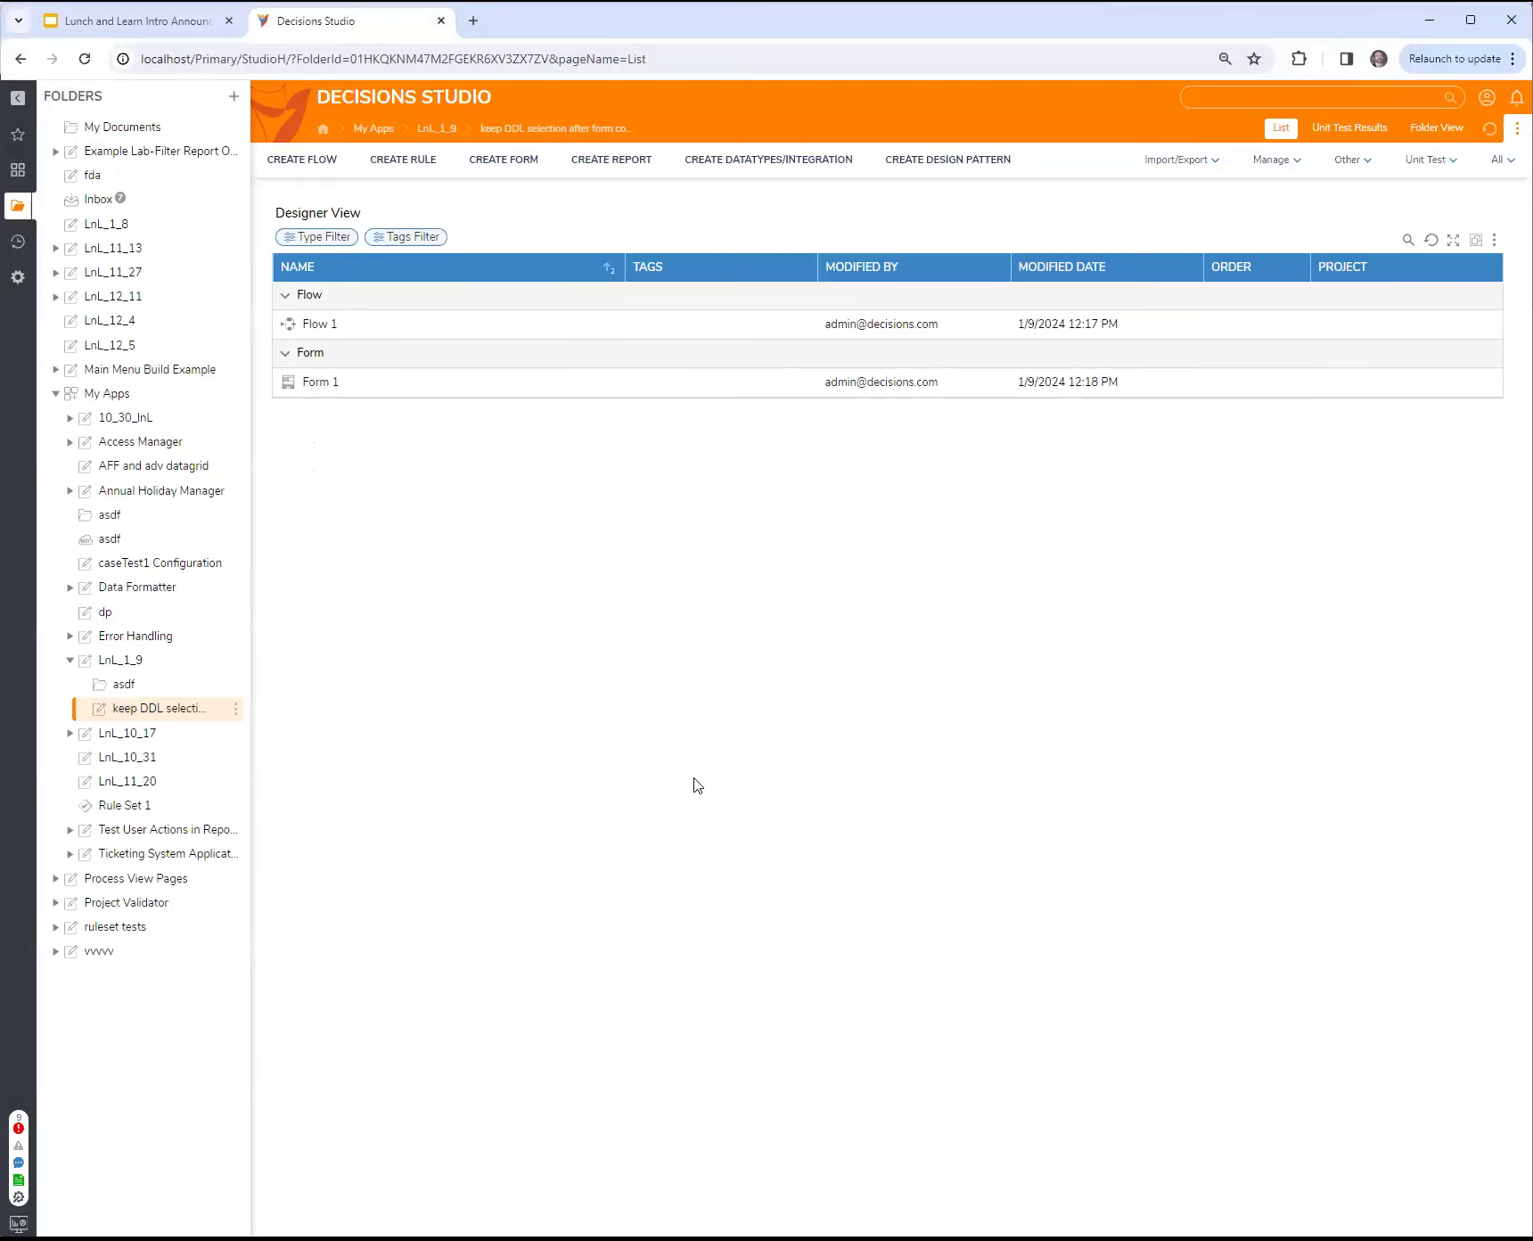